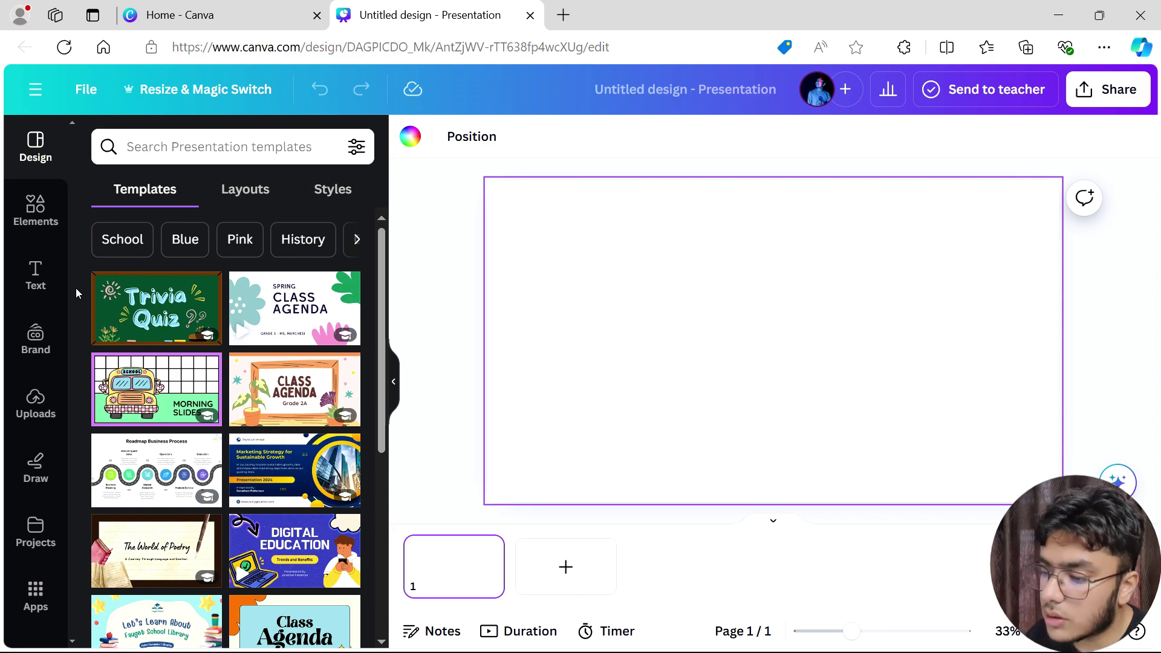
- Insert the trending photo of the wheelchair basketball player onto the blank page
{"action": "left_click", "coordinate": [25, 235]}
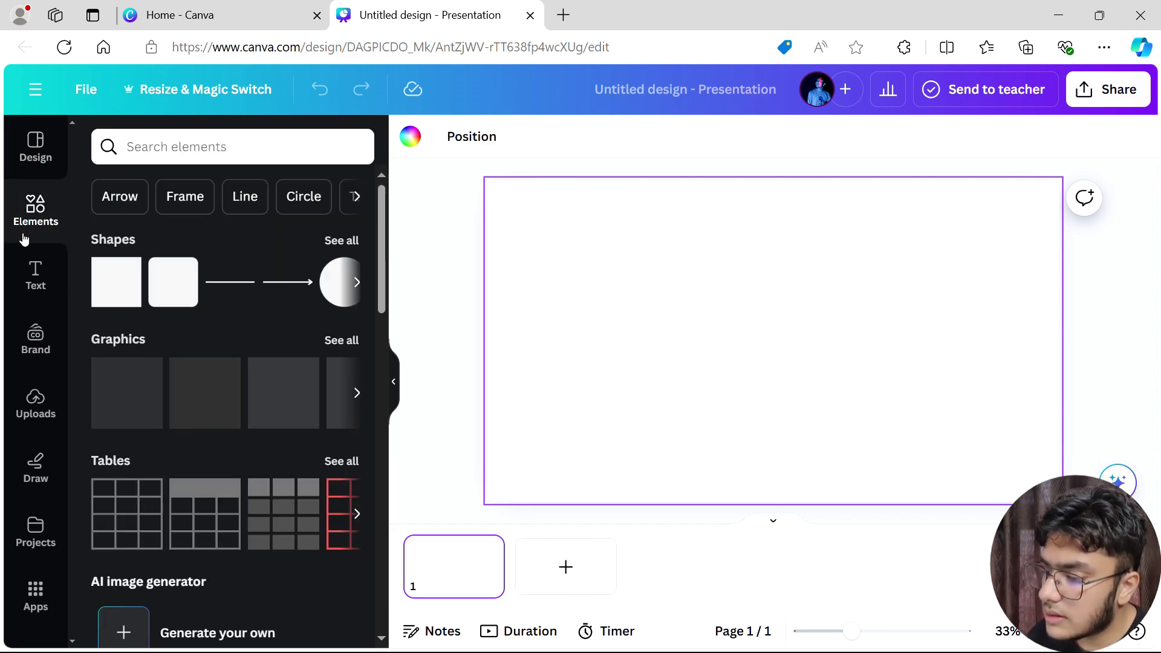
{"action": "left_click", "coordinate": [247, 156]}
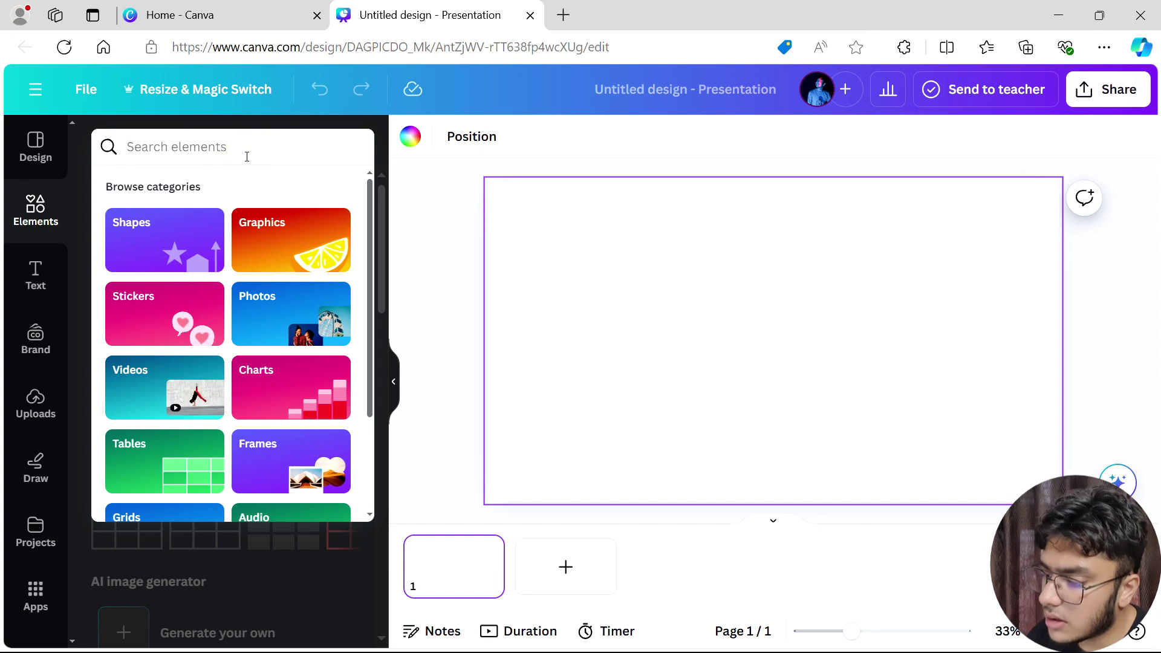
{"action": "left_click", "coordinate": [299, 327]}
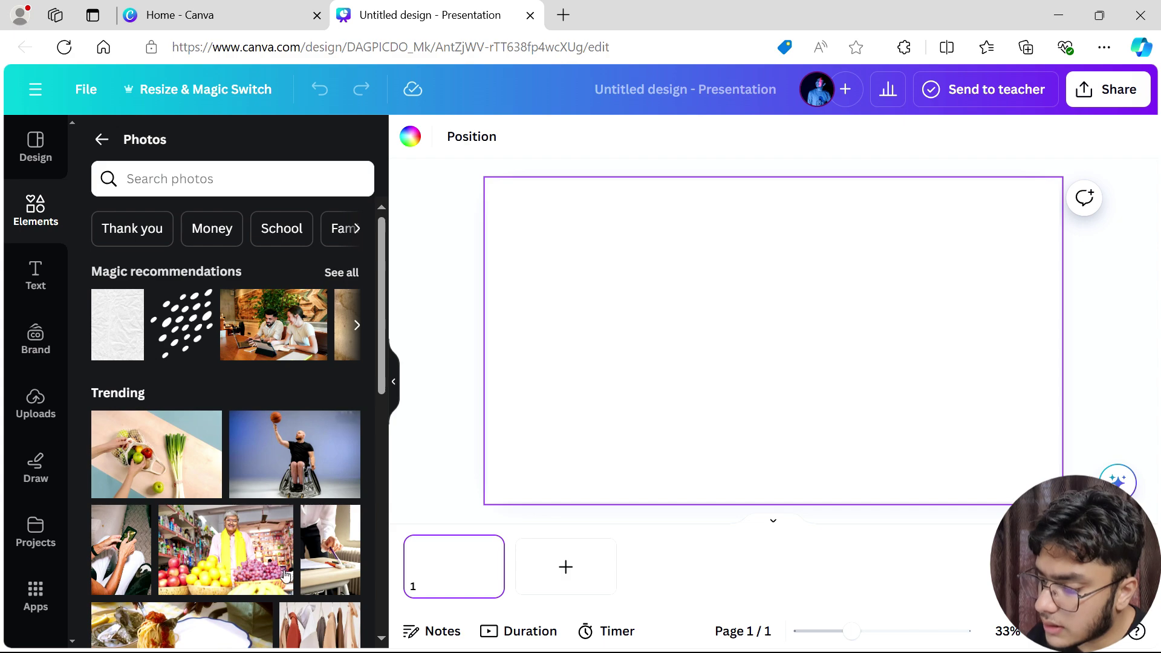
{"action": "left_click", "coordinate": [281, 475]}
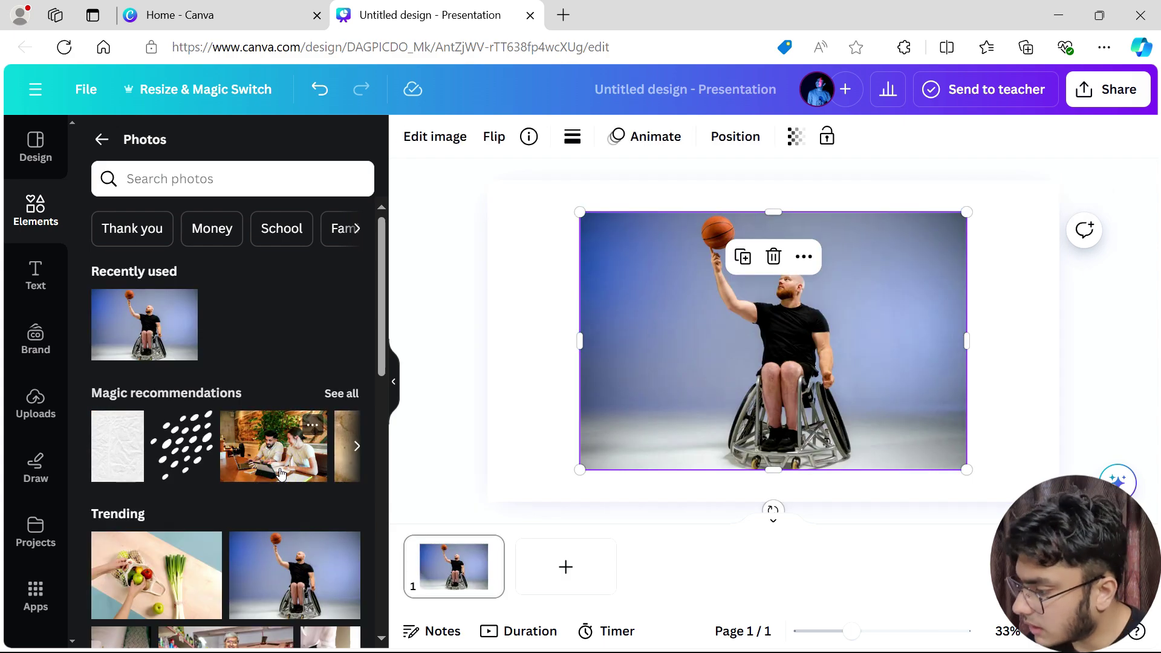
{"action": "left_click", "coordinate": [536, 354]}
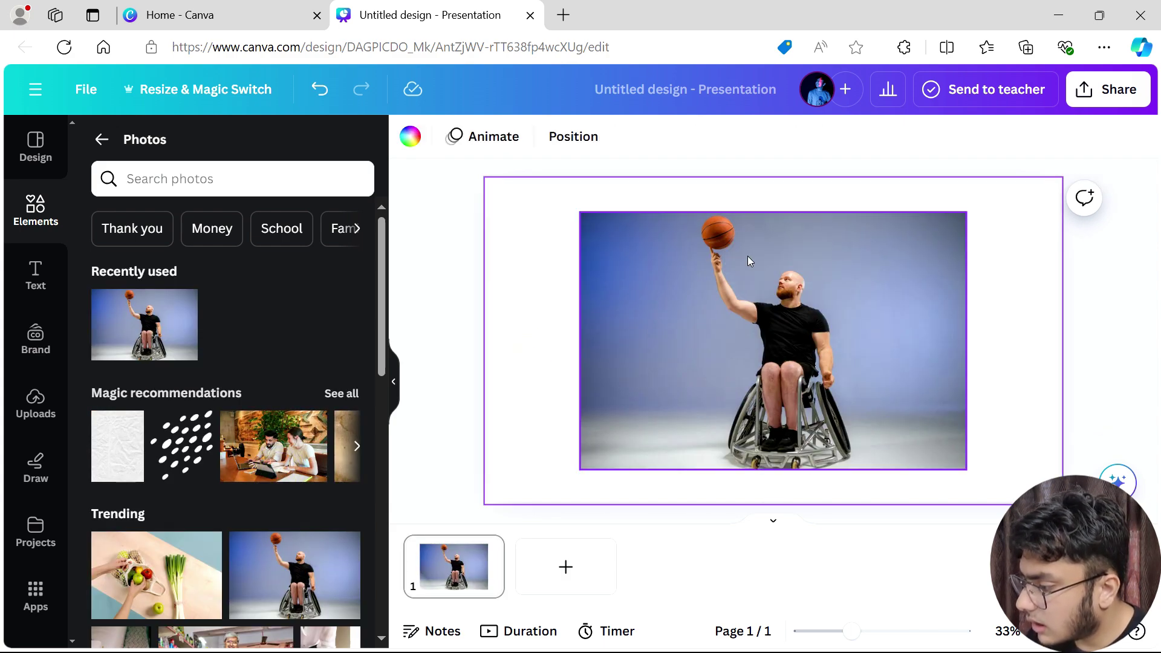
- Remove the background from the wheelchair basketball player photo with BG Remover
{"action": "left_click", "coordinate": [773, 256]}
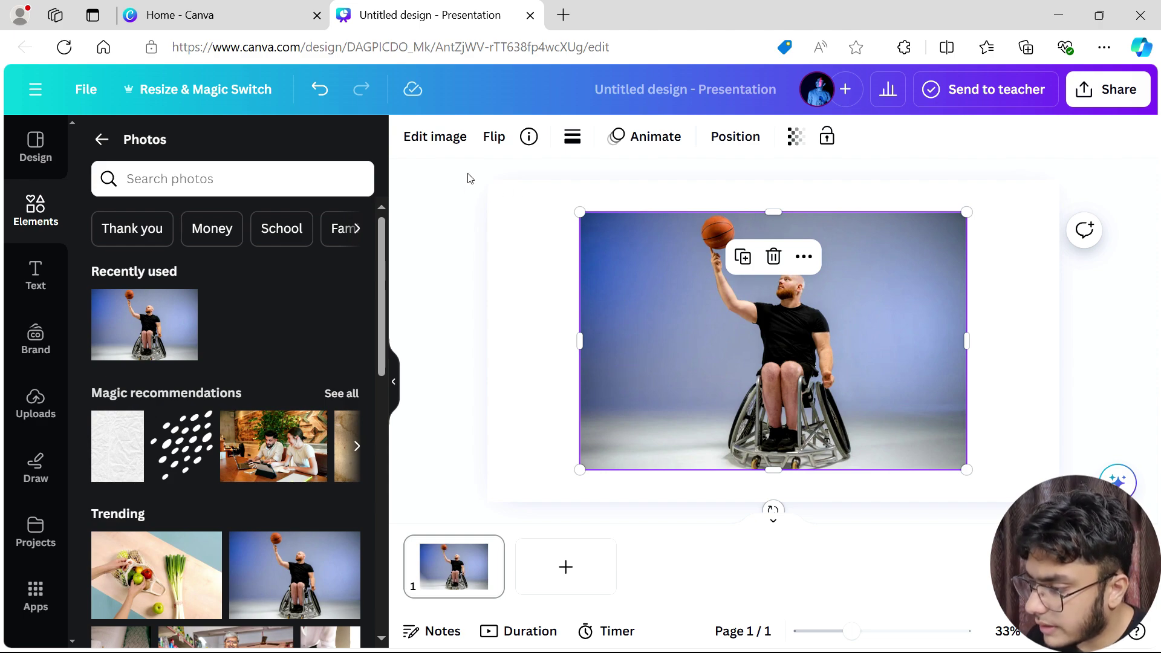
{"action": "left_click", "coordinate": [434, 136]}
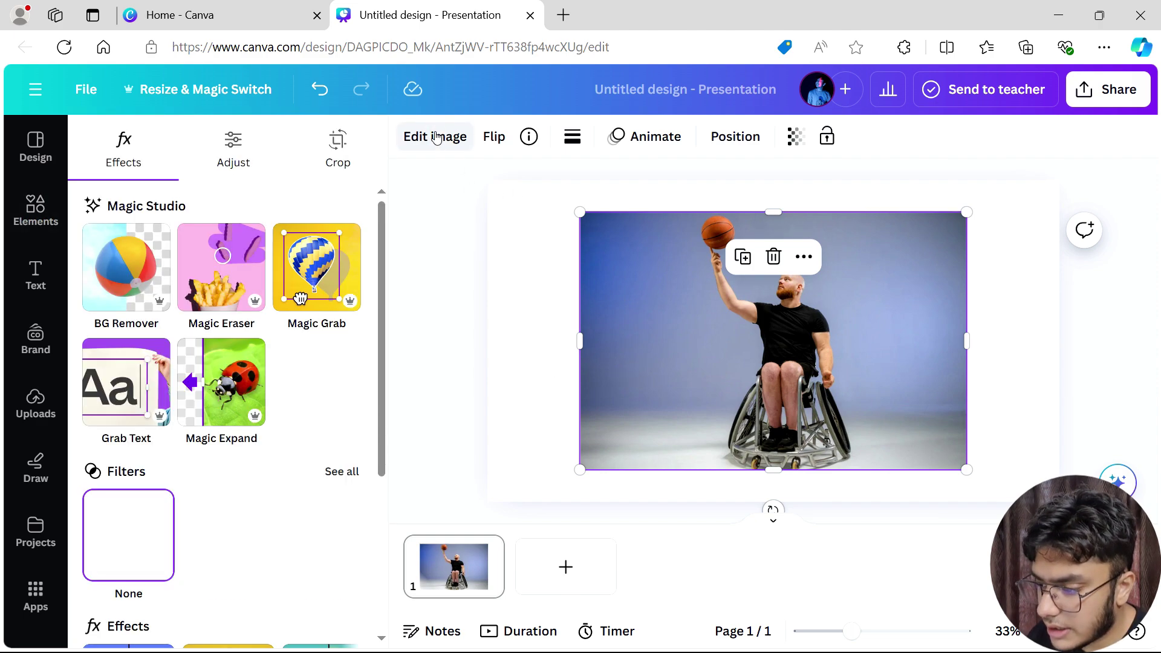
{"action": "left_click", "coordinate": [105, 305]}
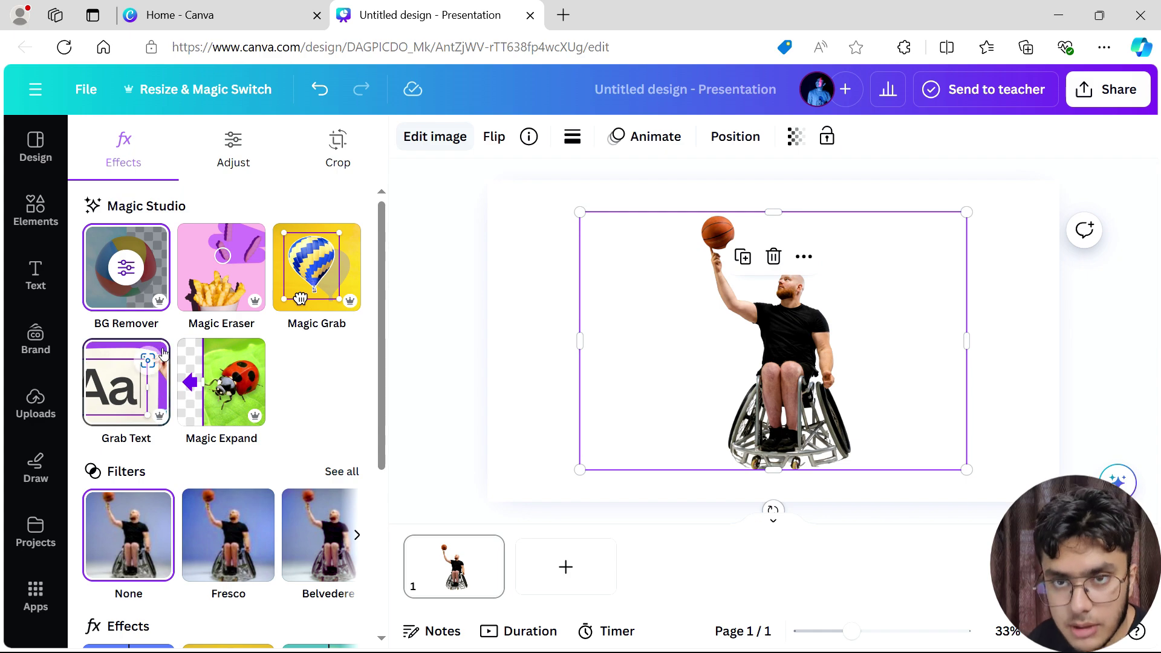
- Erase the basketball above the man's finger using Magic Eraser with brush size 80
{"action": "mouse_move", "coordinate": [164, 354]}
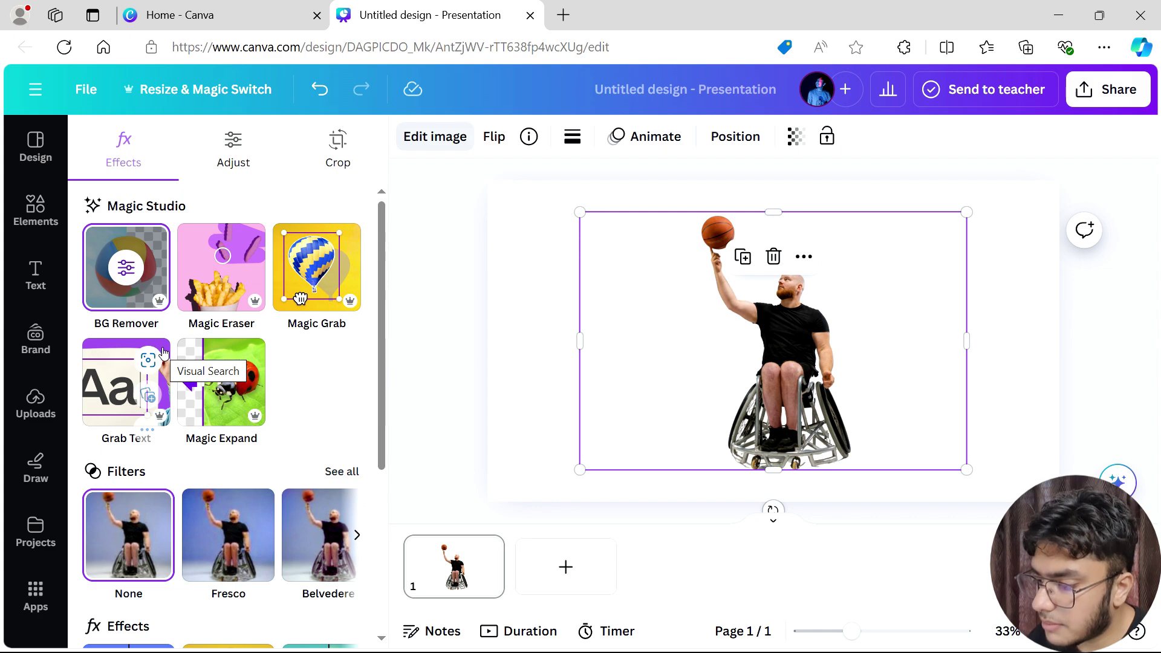
{"action": "left_click", "coordinate": [194, 280]}
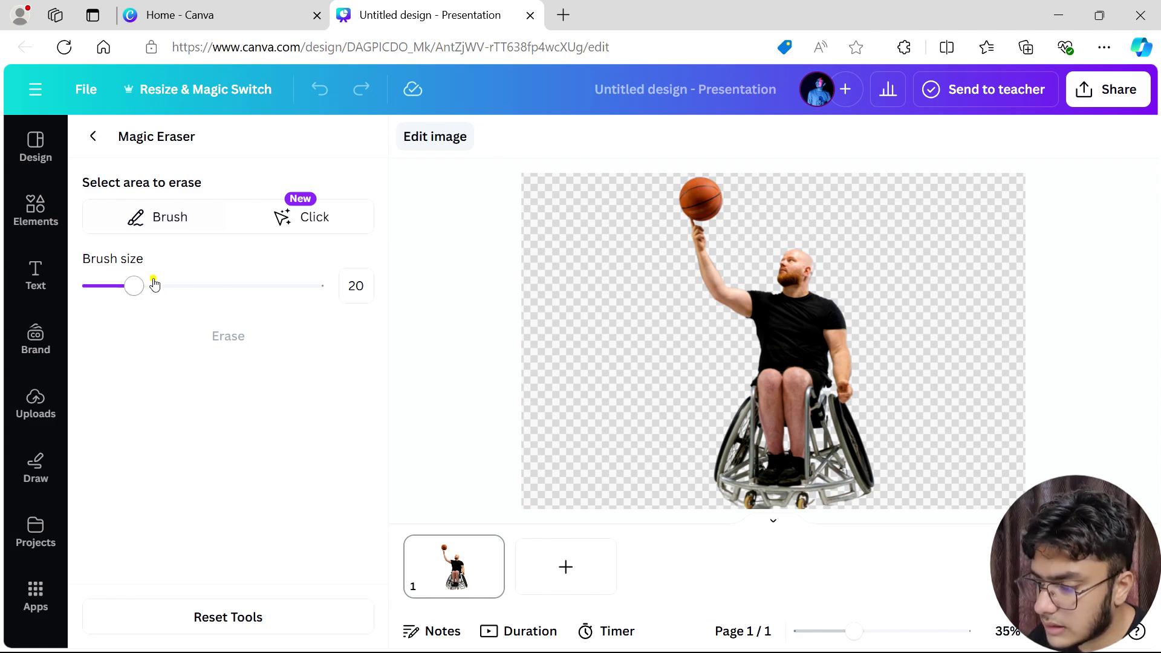
{"action": "left_click_drag", "start_coordinate": [155, 285], "coordinate": [270, 285]}
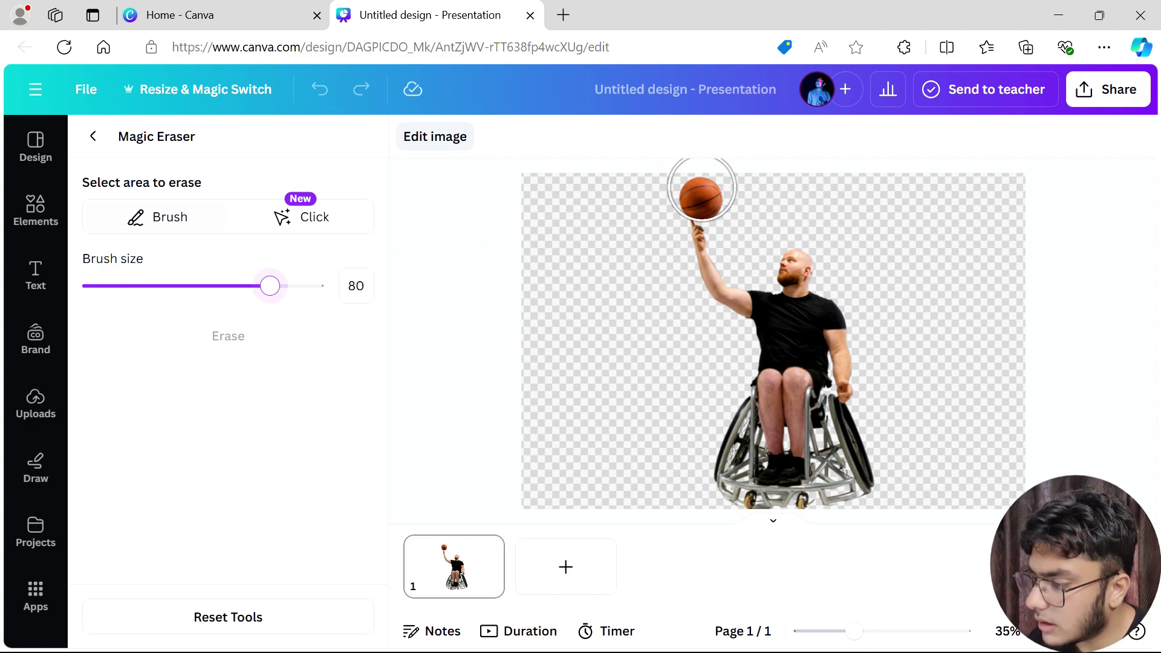
{"action": "left_click", "coordinate": [701, 188]}
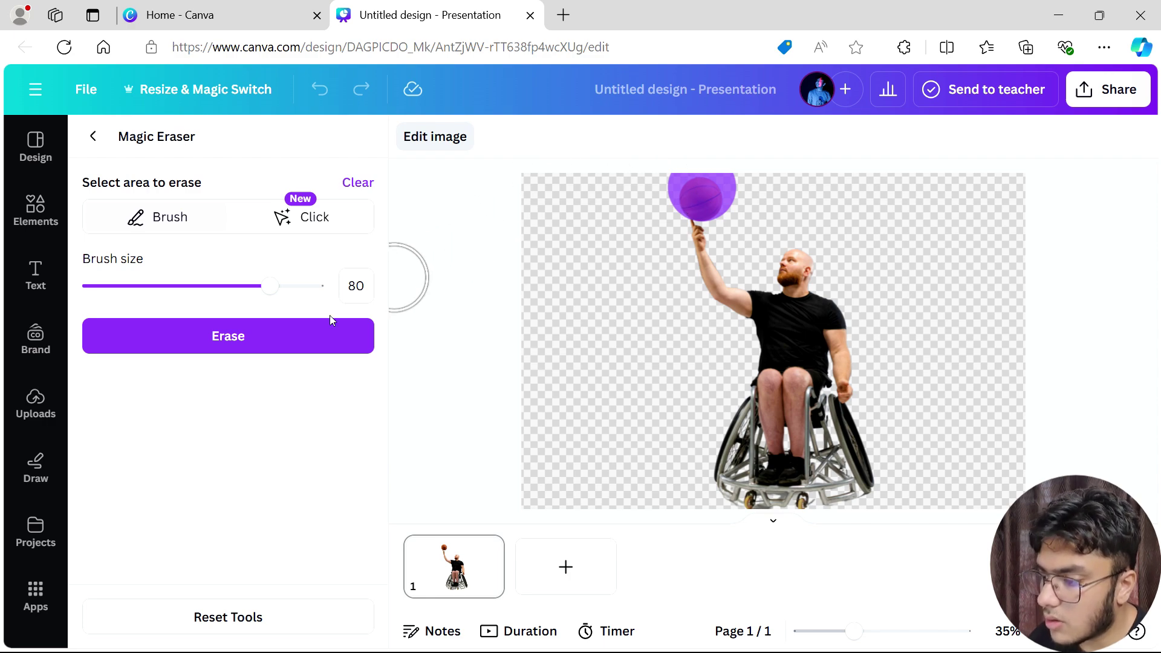
{"action": "left_click", "coordinate": [273, 343]}
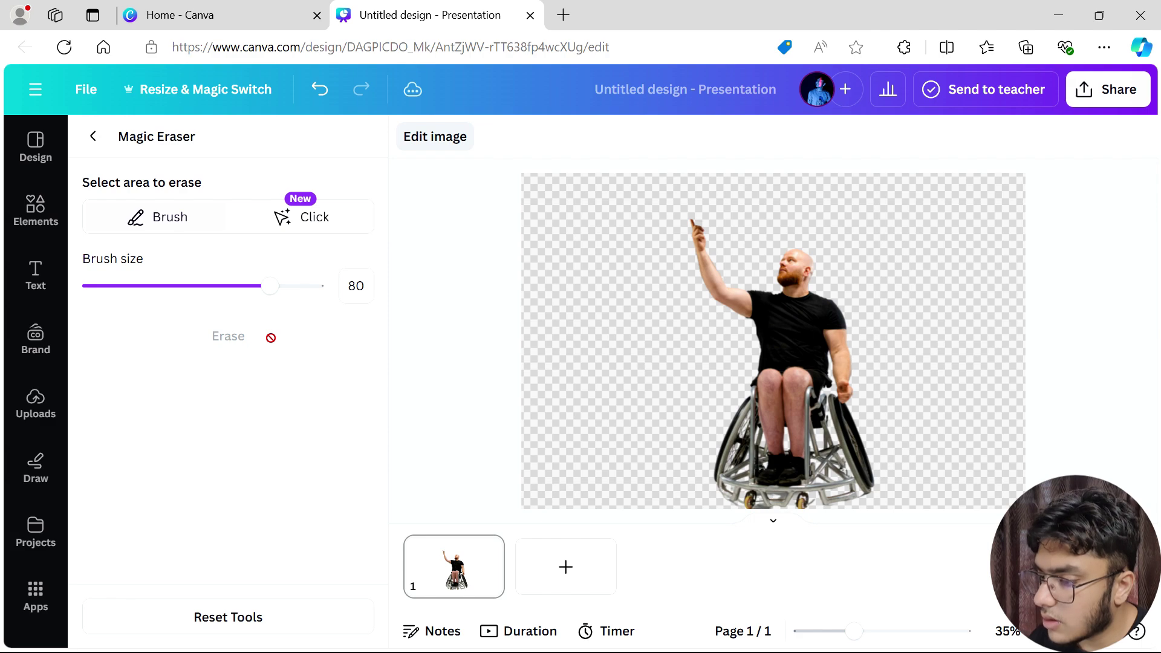
{"action": "left_click", "coordinate": [92, 138]}
{"action": "left_click", "coordinate": [463, 247]}
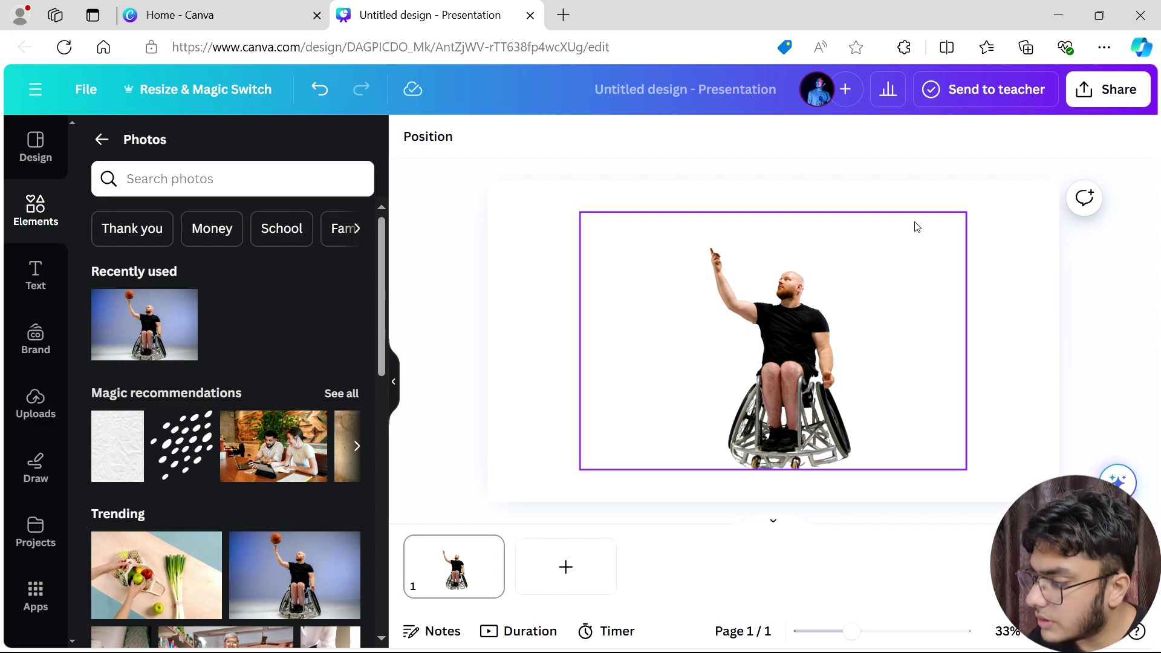
- Separate the man from his wheelchair in the photo with Magic Grab
{"action": "left_click", "coordinate": [890, 248]}
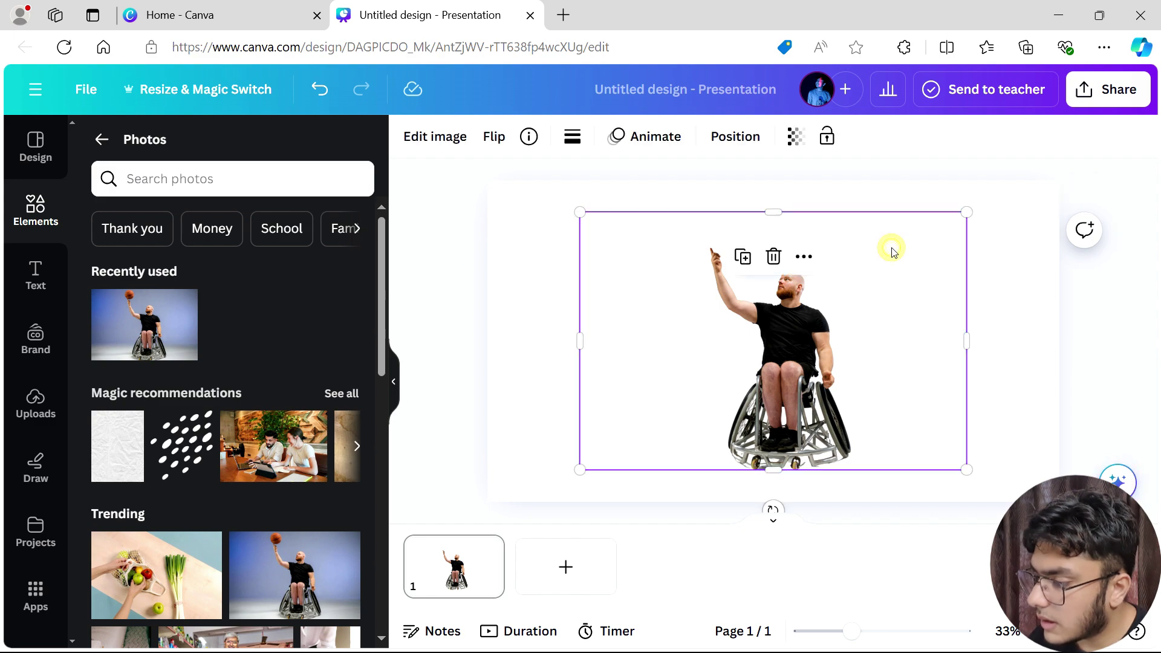
{"action": "left_click", "coordinate": [442, 145]}
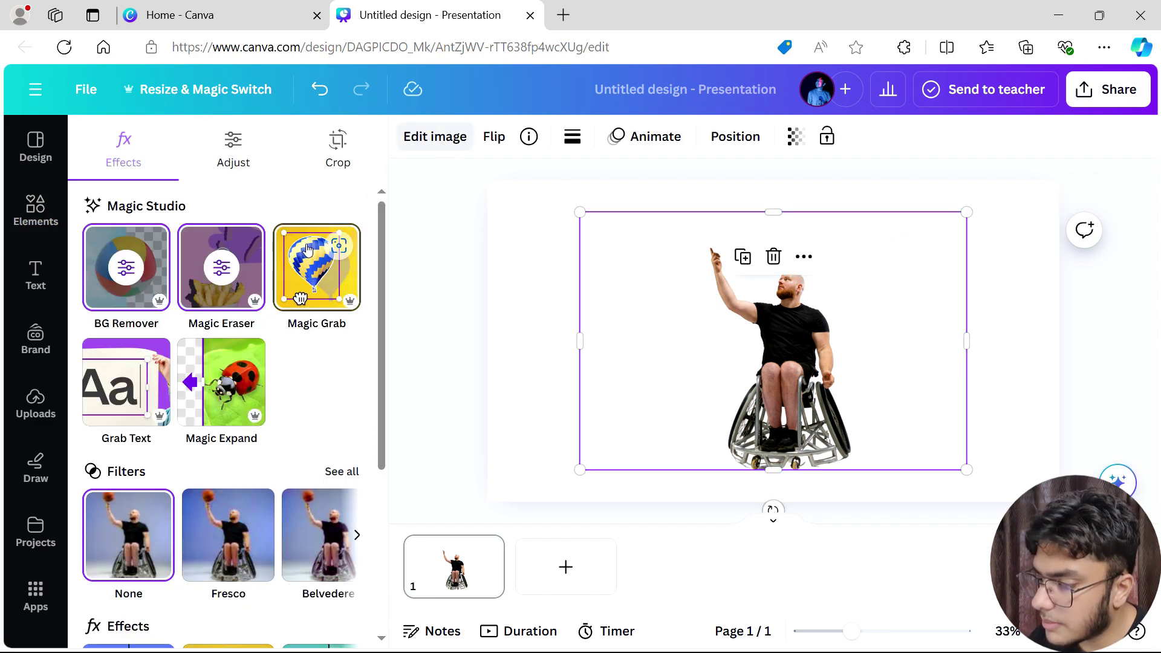
{"action": "left_click", "coordinate": [301, 298]}
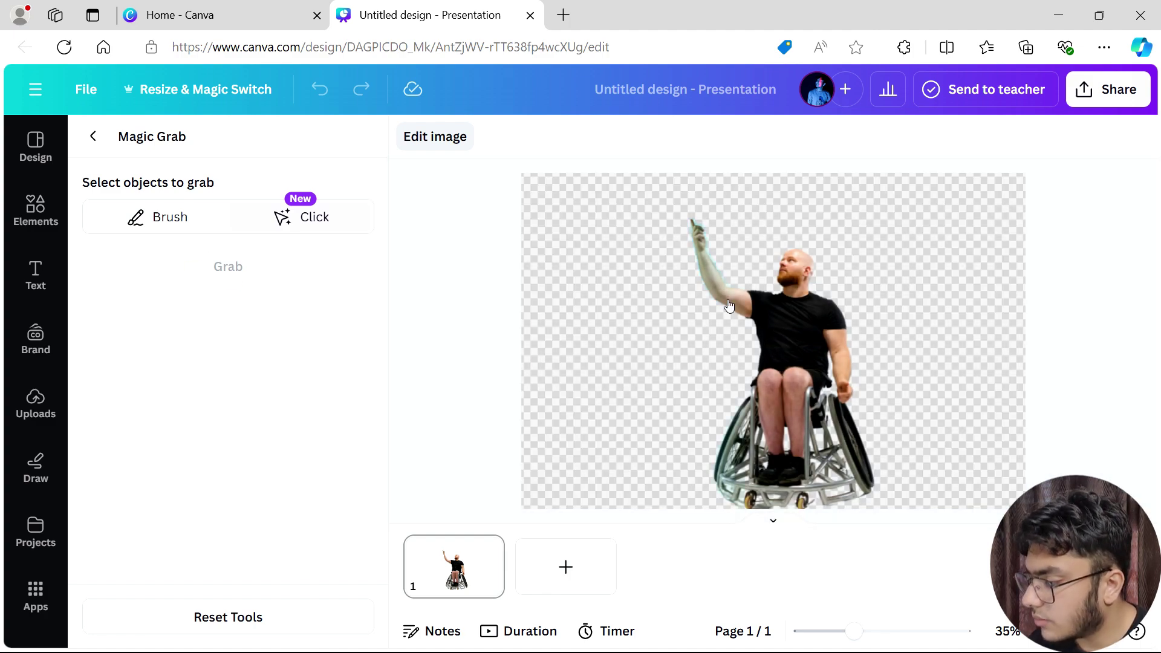
{"action": "mouse_move", "coordinate": [772, 401]}
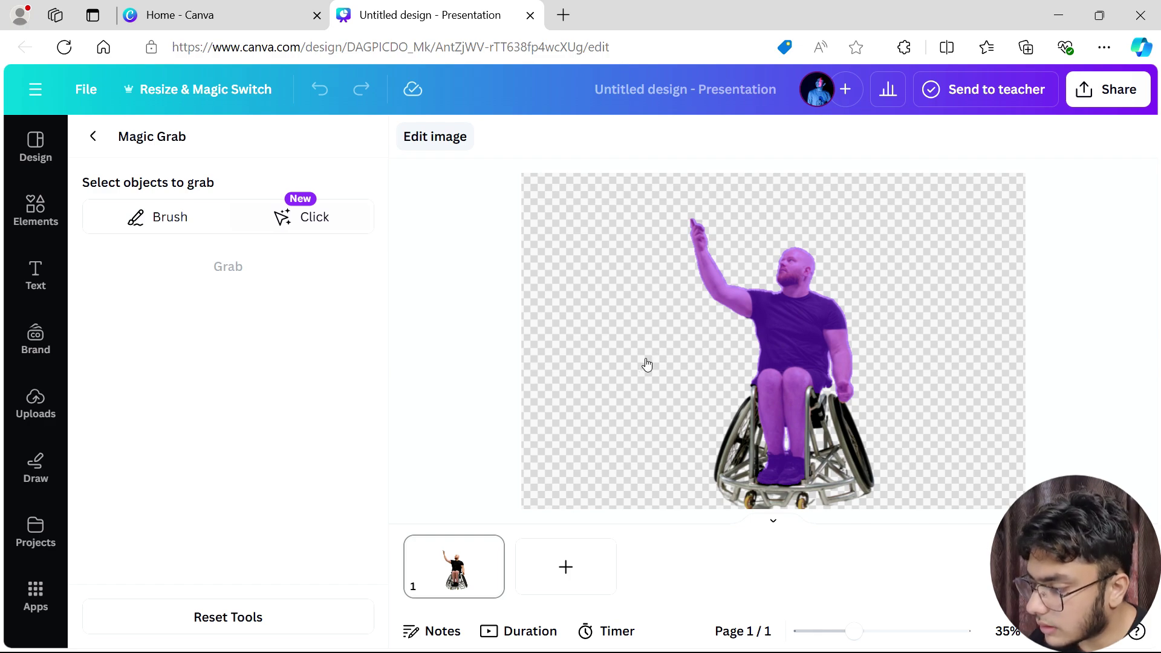
{"action": "left_click", "coordinate": [780, 332]}
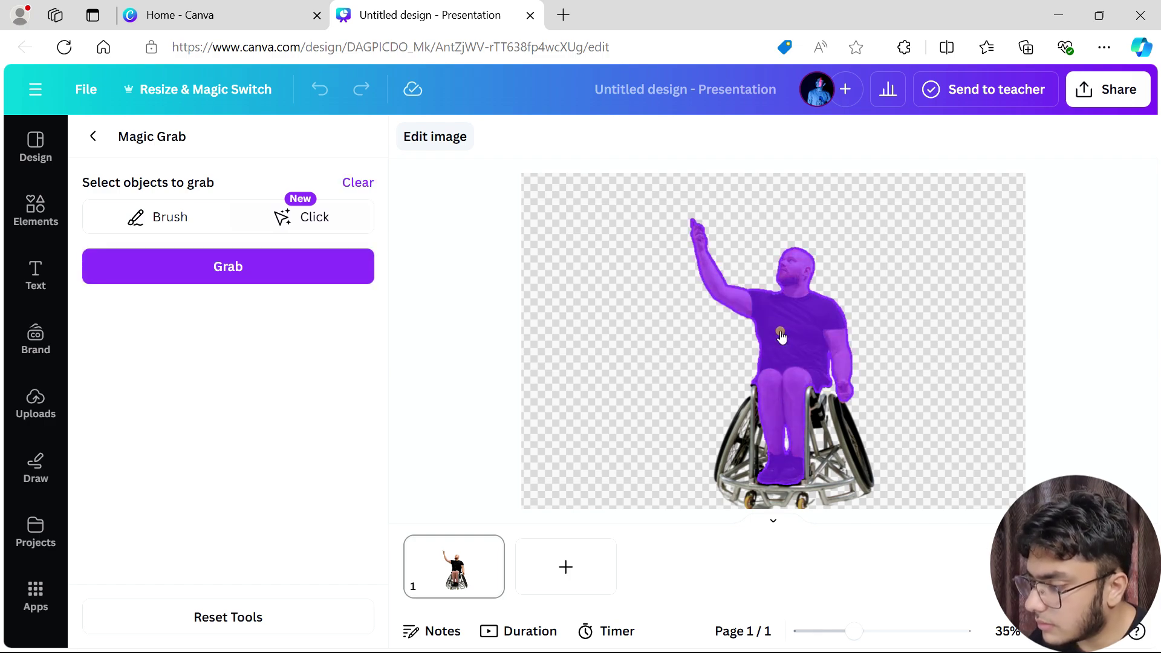
{"action": "left_click", "coordinate": [325, 279]}
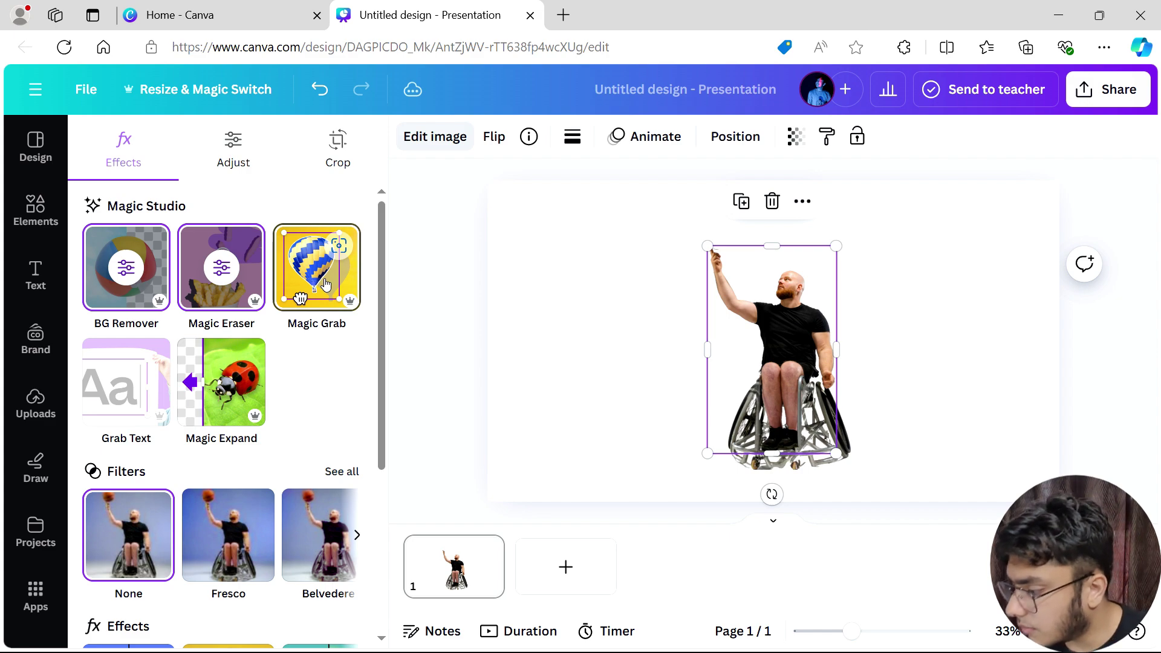
- Move the grabbed man to the page's left side and the wheelchair image to its lower right
{"action": "left_click_drag", "start_coordinate": [766, 291], "coordinate": [565, 285]}
{"action": "left_click", "coordinate": [793, 392]}
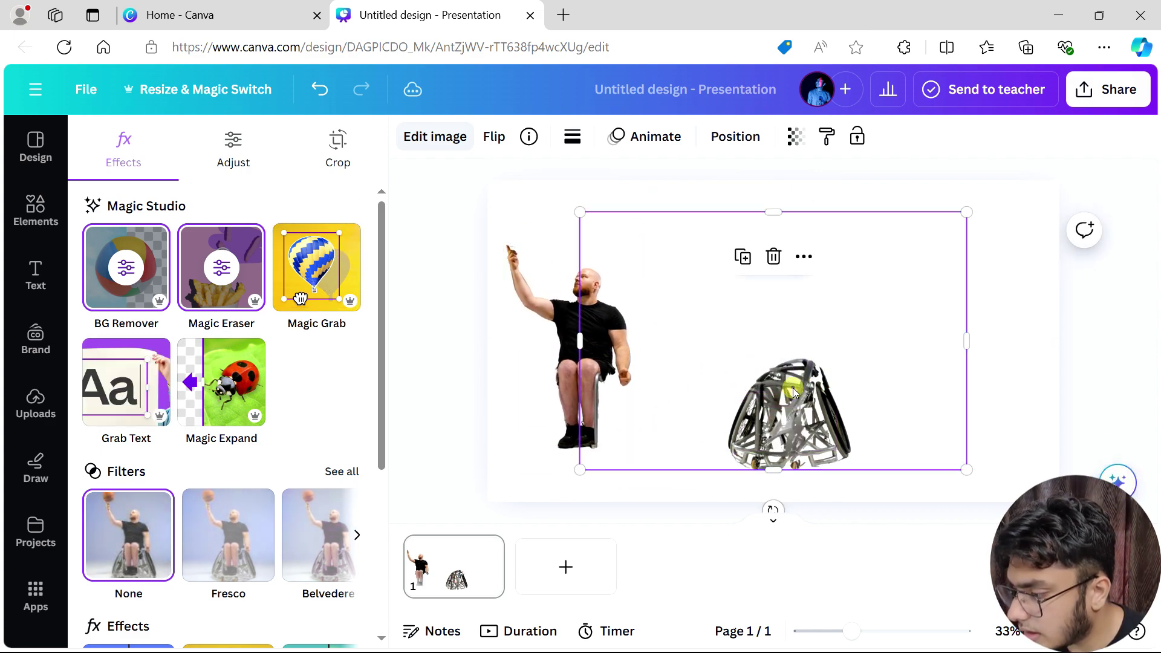
{"action": "left_click_drag", "start_coordinate": [794, 392], "coordinate": [887, 406]}
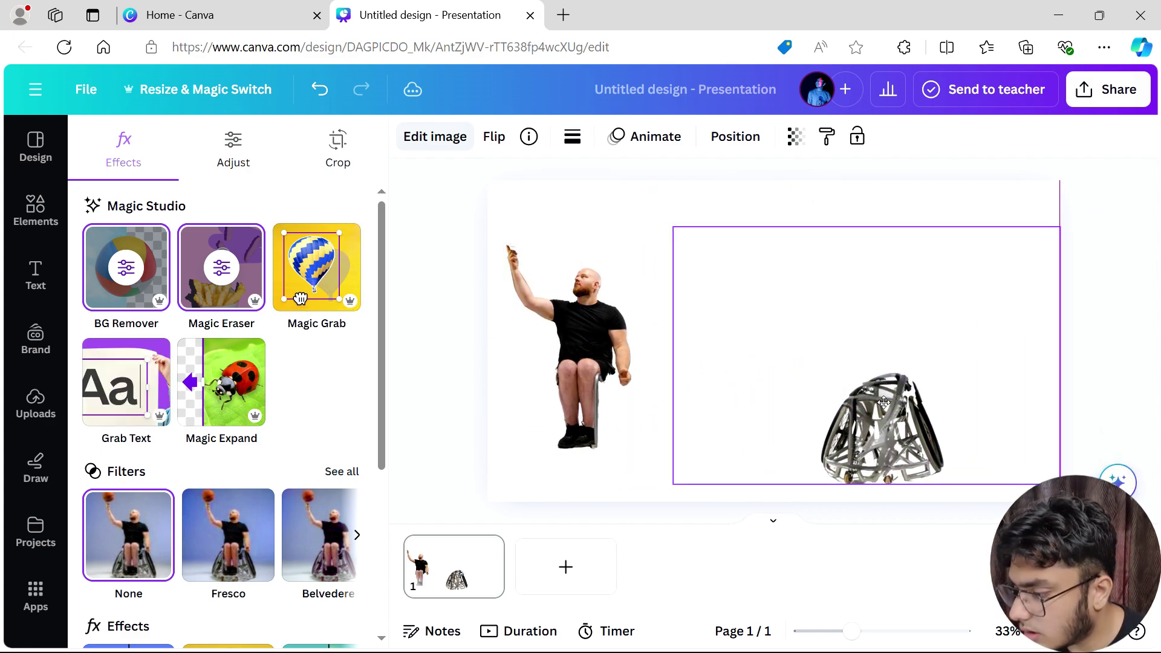
{"action": "left_click", "coordinate": [565, 390]}
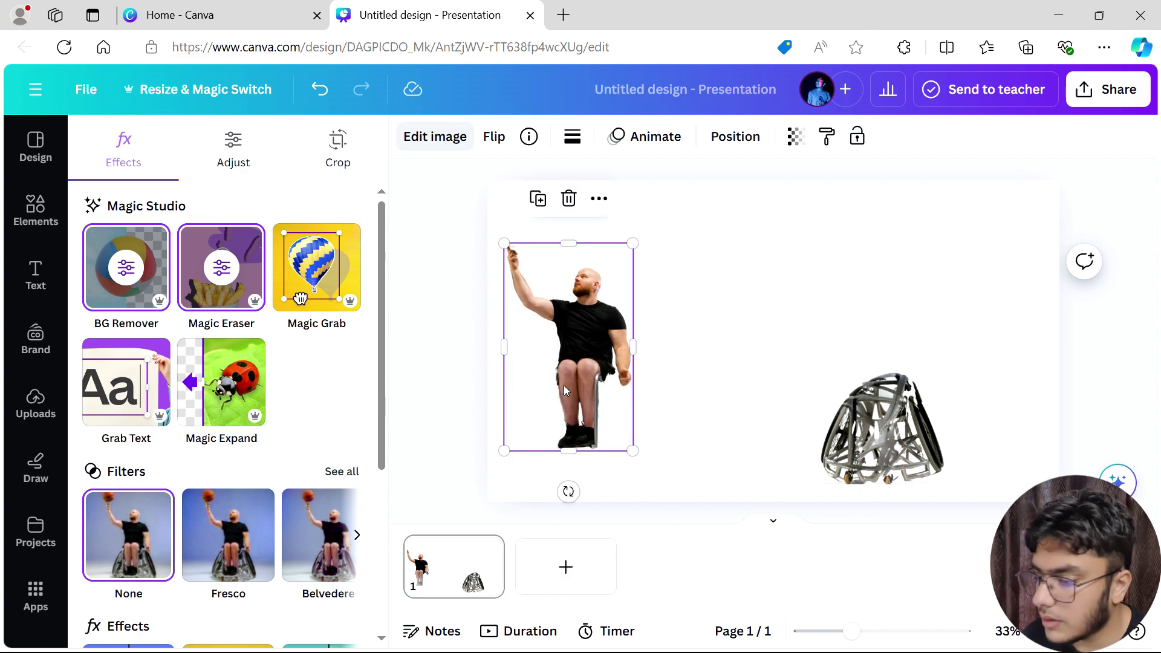
{"action": "left_click", "coordinate": [455, 327]}
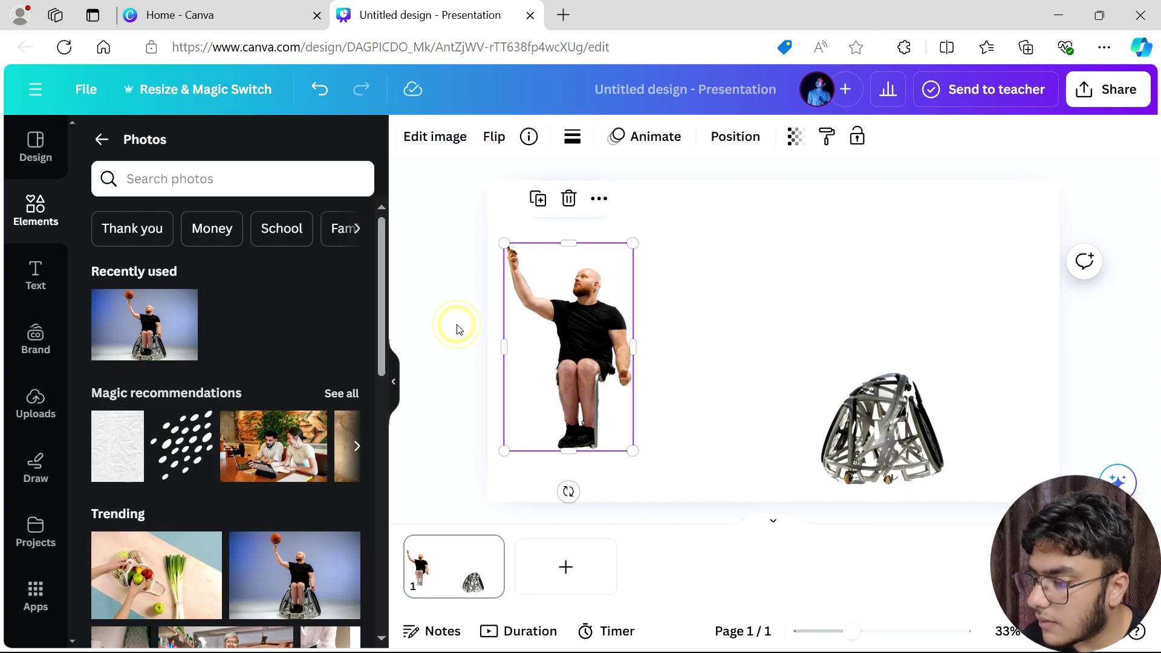
{"action": "left_click", "coordinate": [458, 328]}
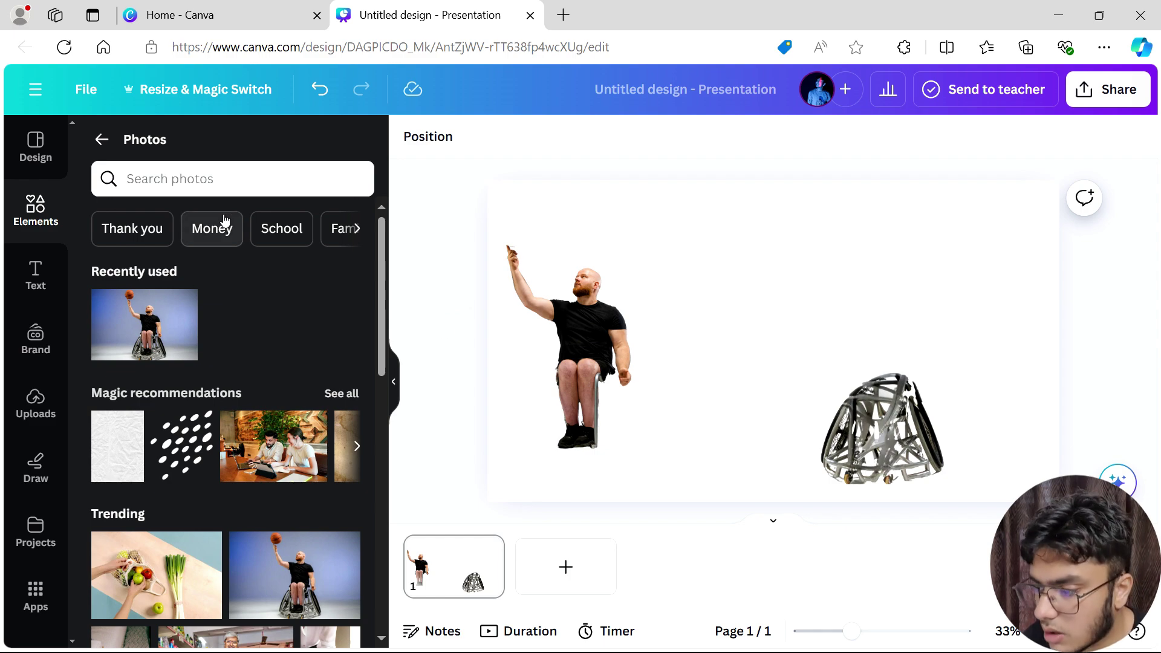
- Search photos for "quotes" and insert the notepad image reading "A goal without a plan is just a wish."
{"action": "left_click", "coordinate": [225, 183]}
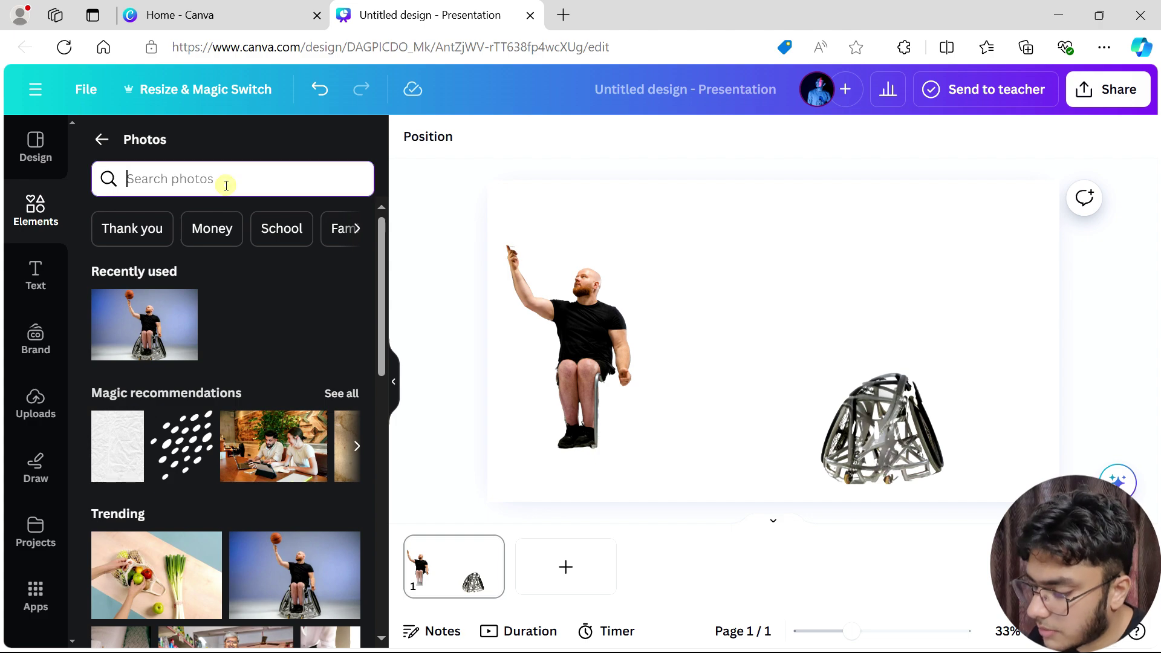
{"action": "type", "text": "quotes"}
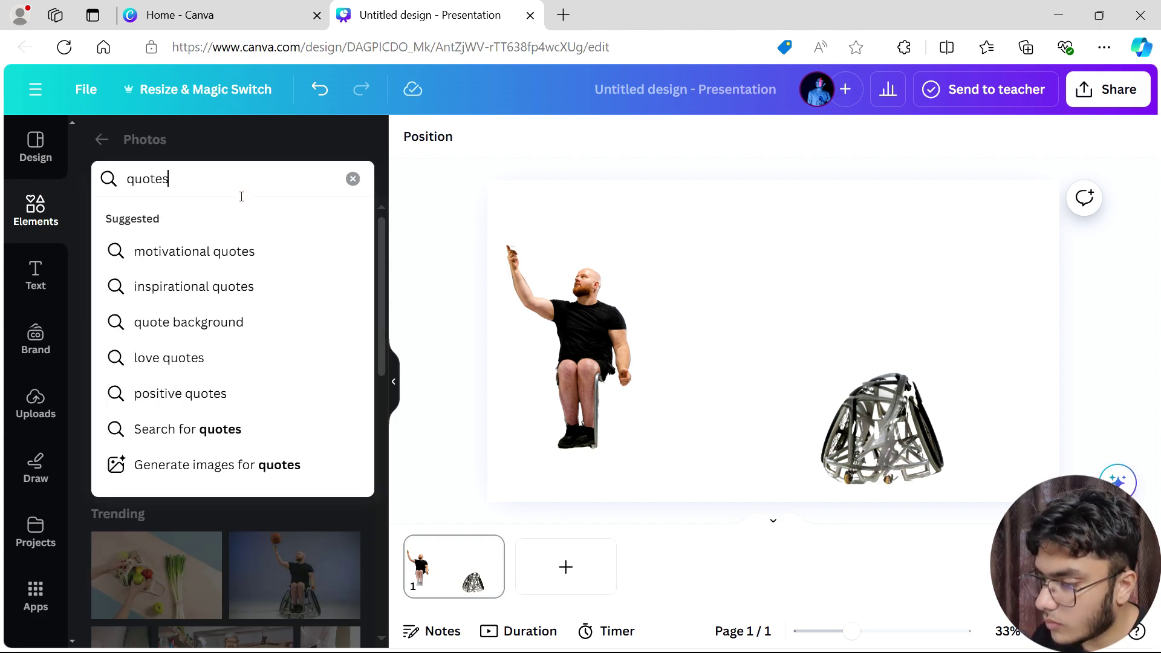
{"action": "key", "text": "Return"}
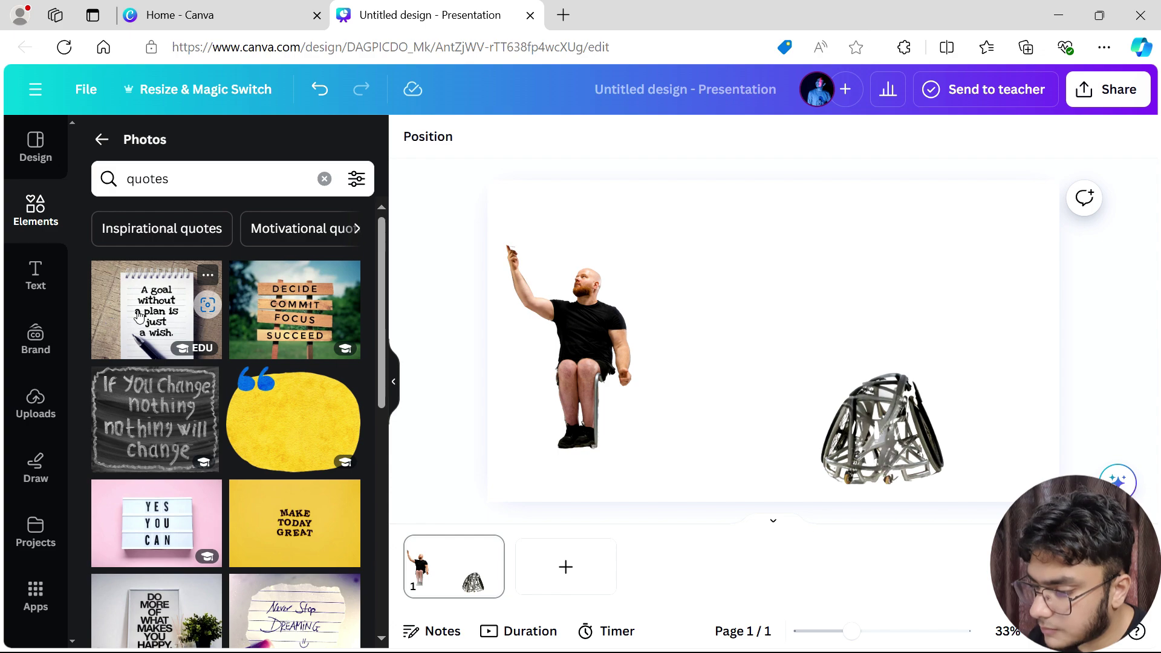
{"action": "left_click", "coordinate": [138, 315]}
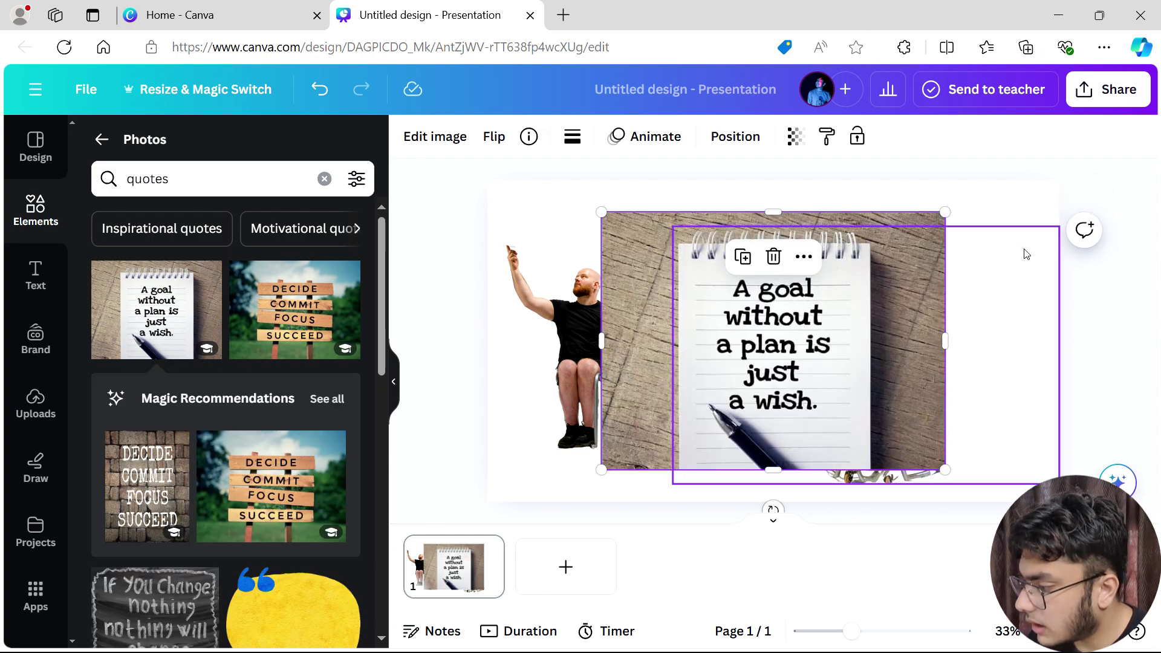
{"action": "left_click", "coordinate": [1004, 179]}
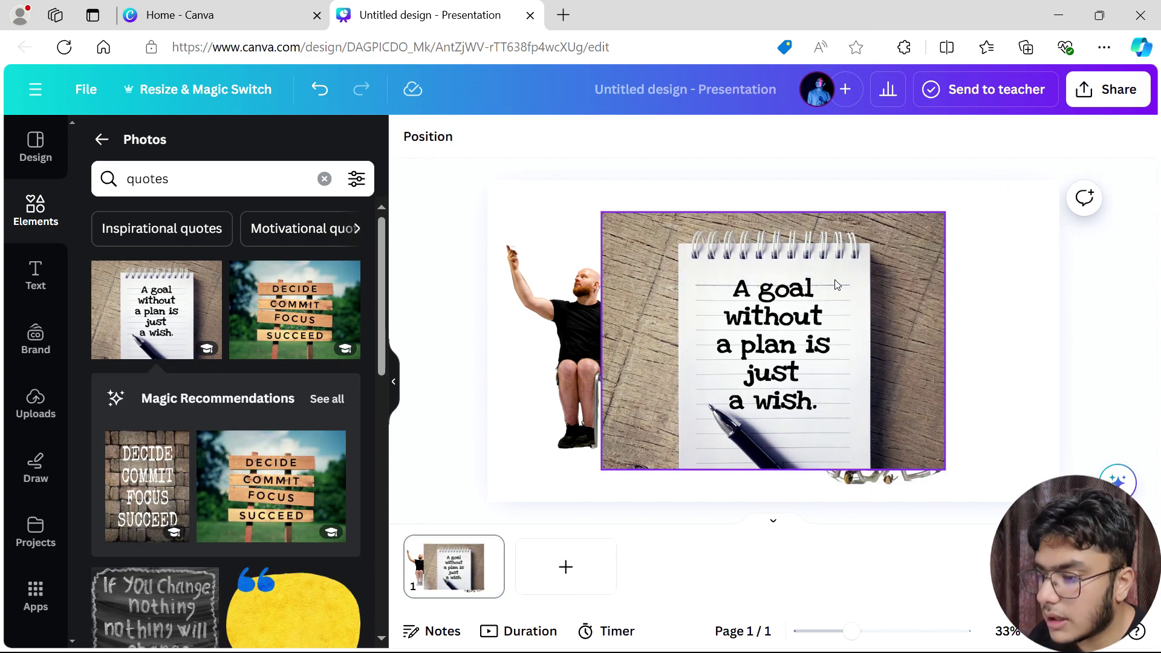
- Extract the quote "A goal without a plan is just a wish." from the notepad image with Grab Text
{"action": "left_click", "coordinate": [792, 282]}
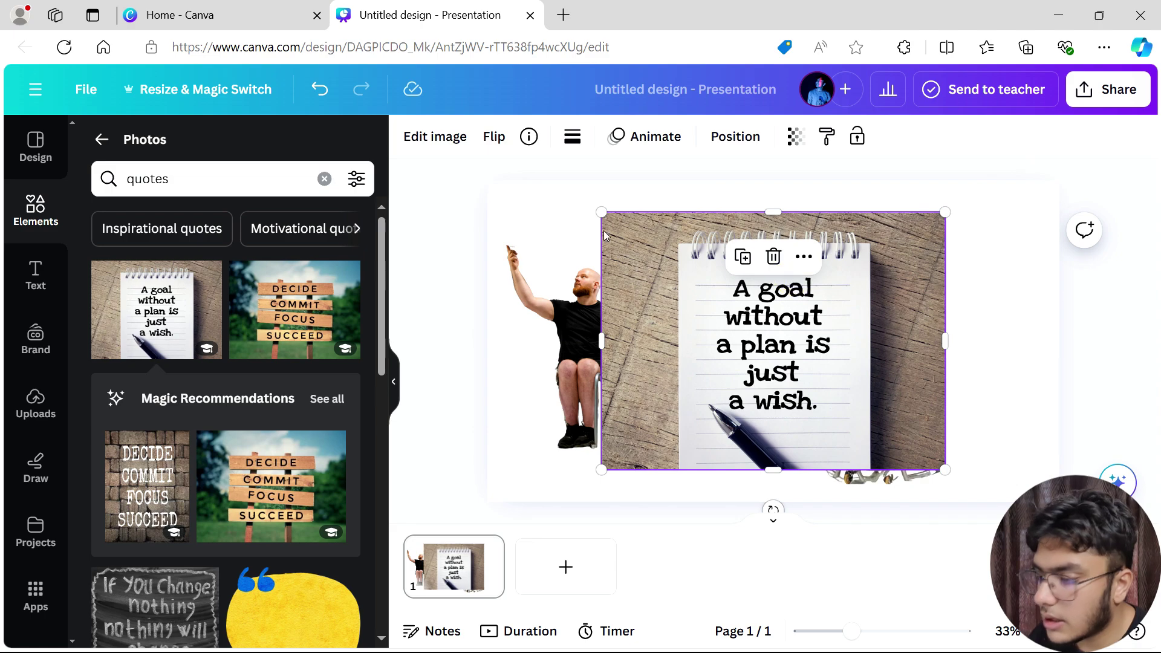
{"action": "left_click", "coordinate": [449, 147]}
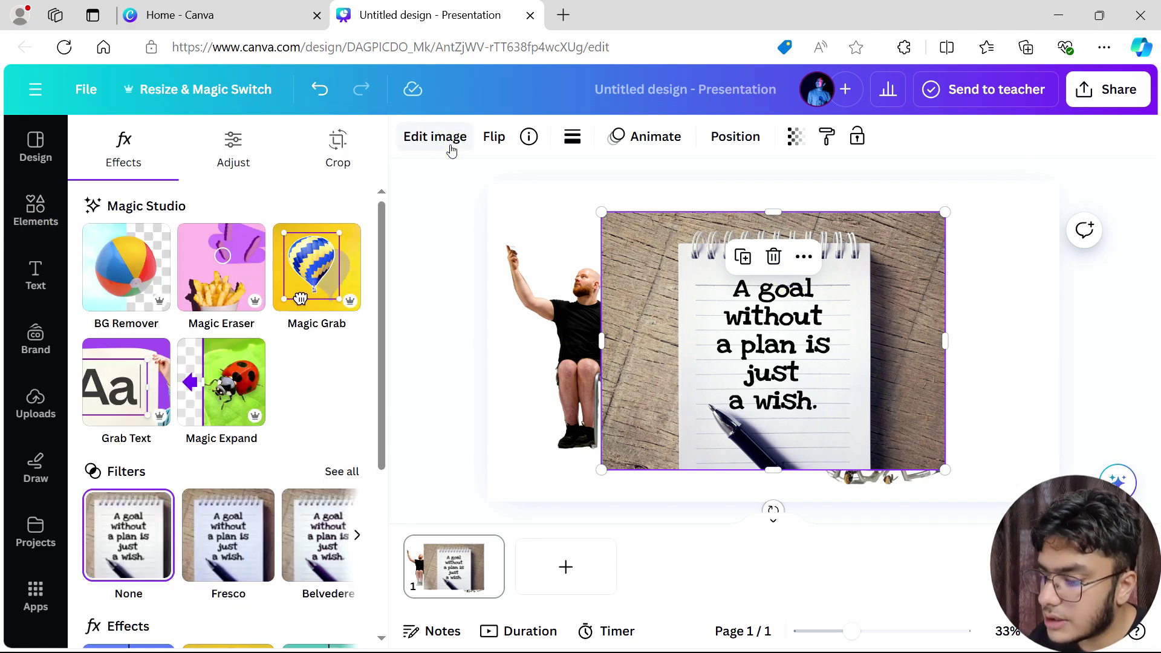
{"action": "left_click", "coordinate": [147, 384]}
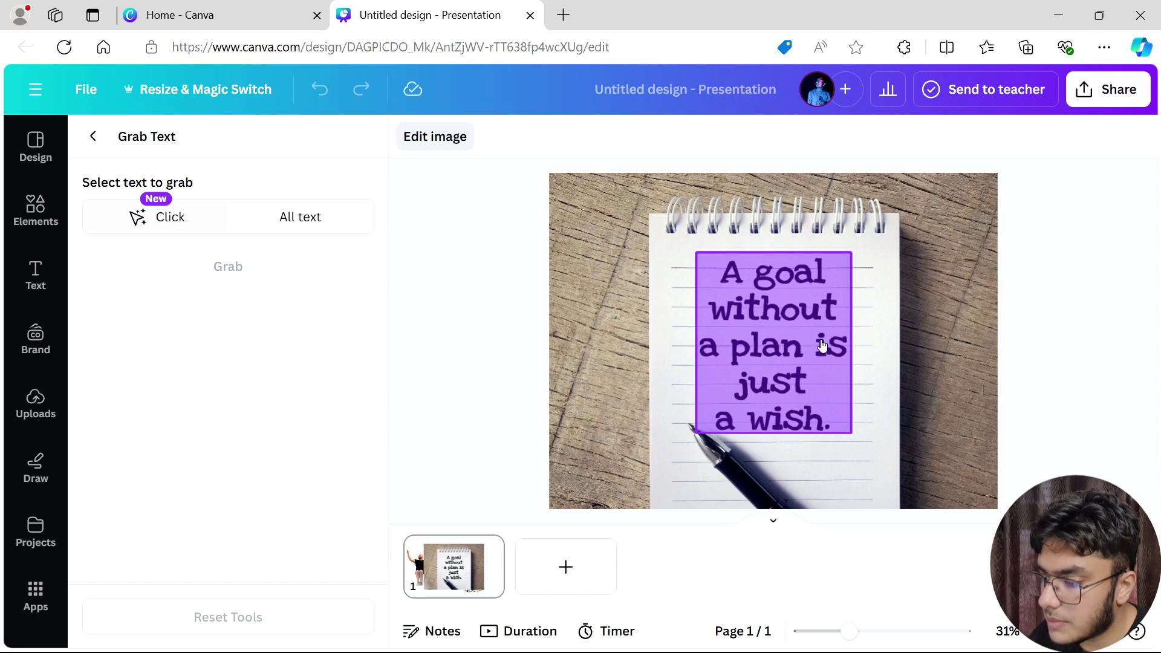
{"action": "left_click", "coordinate": [827, 374]}
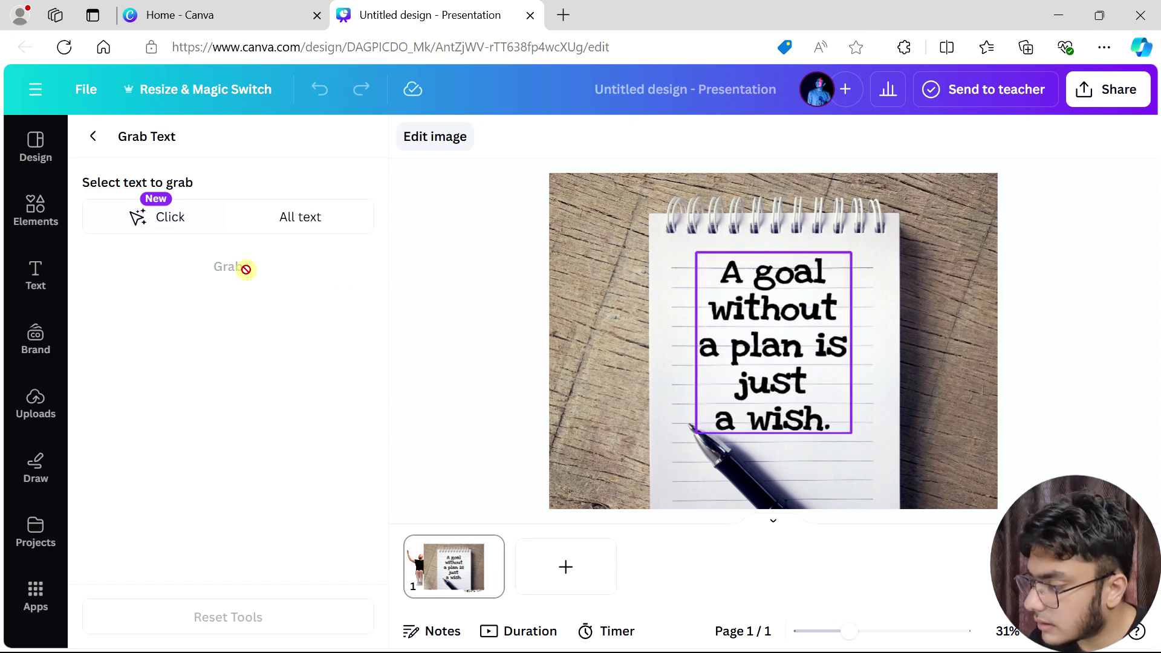
{"action": "left_click", "coordinate": [783, 371]}
{"action": "left_click", "coordinate": [783, 371]}
{"action": "left_click", "coordinate": [785, 372]}
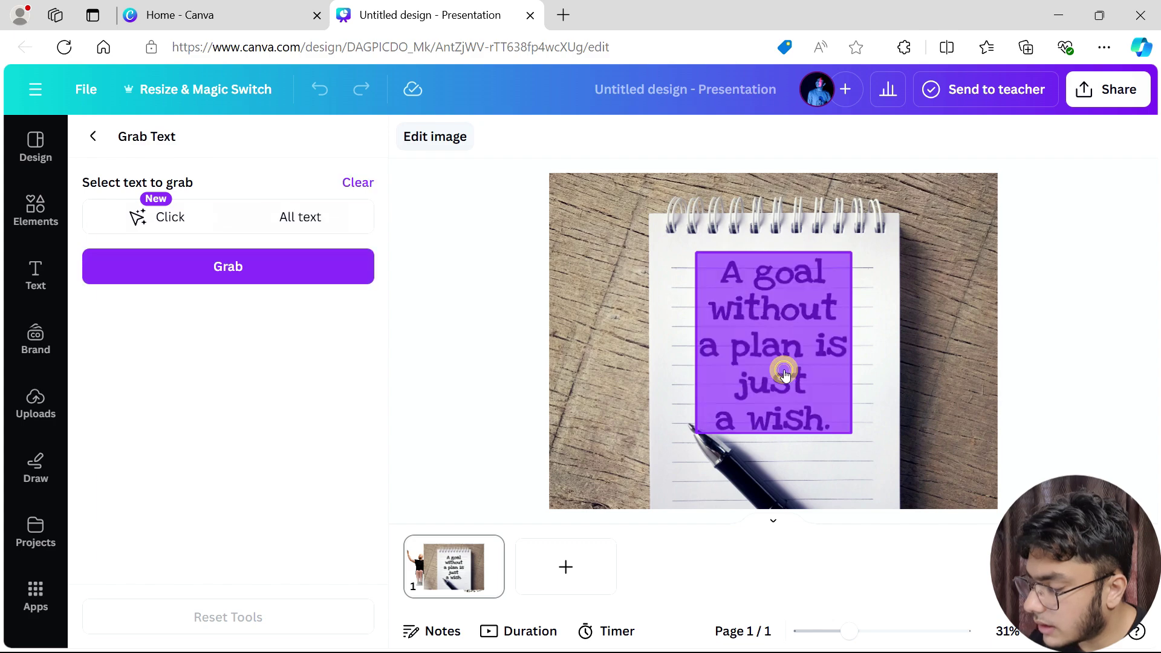
{"action": "left_click", "coordinate": [314, 273]}
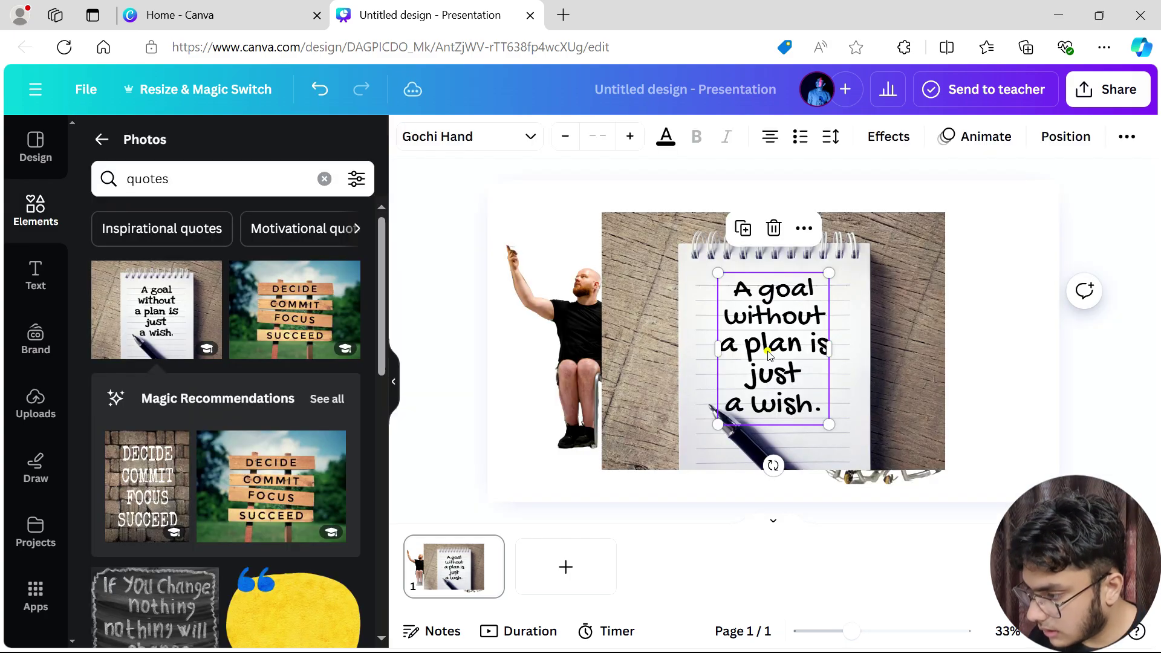
- Move the grabbed quote text off the notepad to the page's upper-left corner
{"action": "left_click_drag", "start_coordinate": [768, 356], "coordinate": [505, 286]}
{"action": "double_click", "coordinate": [505, 287]}
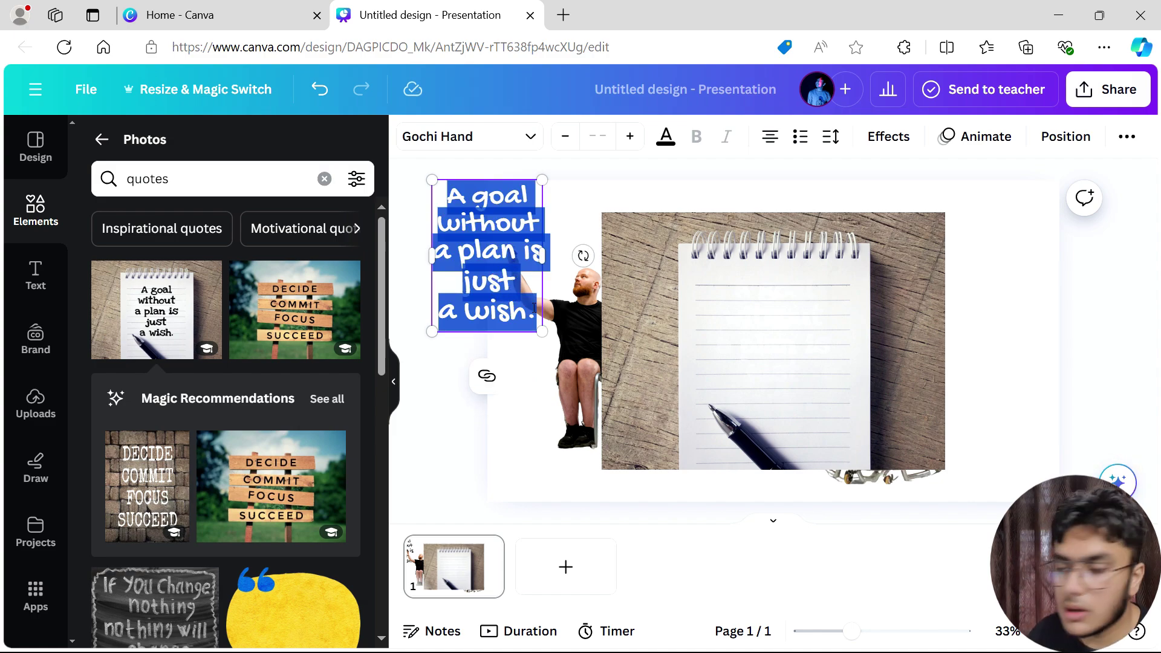
{"action": "key", "text": "Escape"}
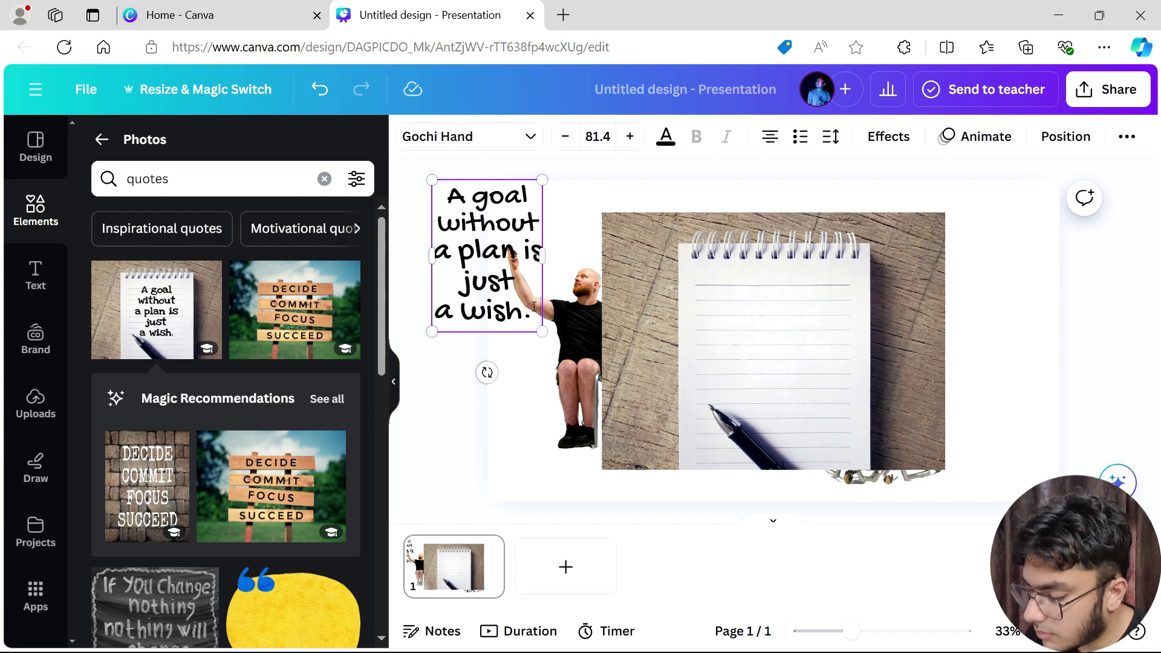
- Append "-bys ai decode" to the end of the quote and place the text back over the notepad
{"action": "left_click", "coordinate": [534, 306]}
{"action": "type", "text": "-bys"}
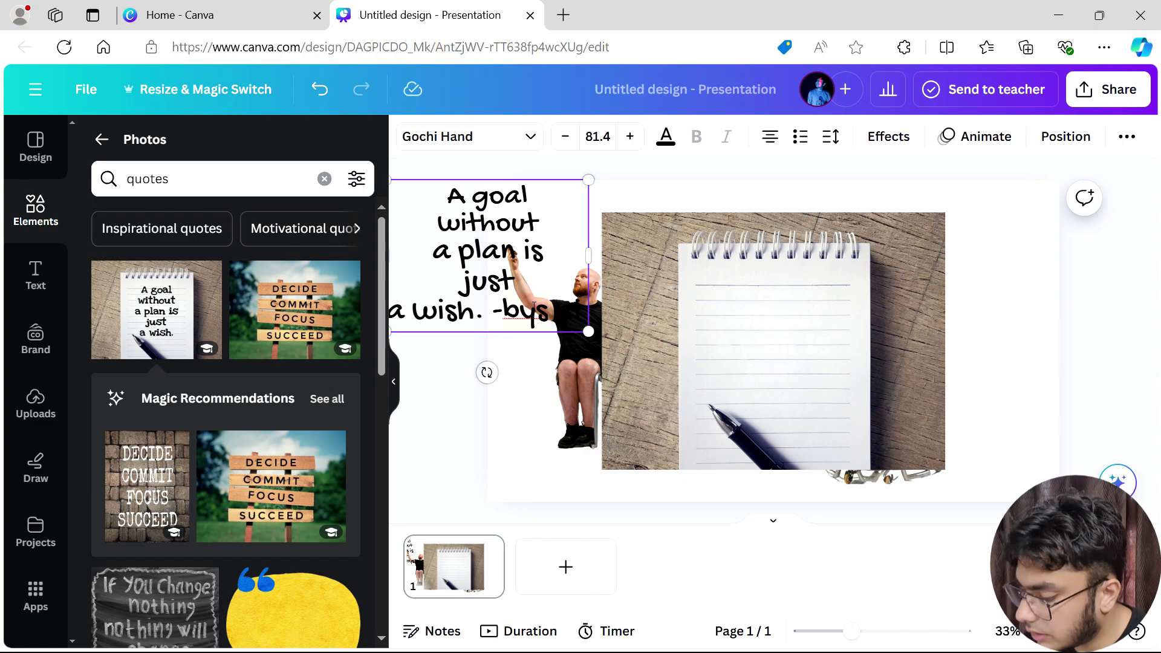
{"action": "type", "text": " aint de"}
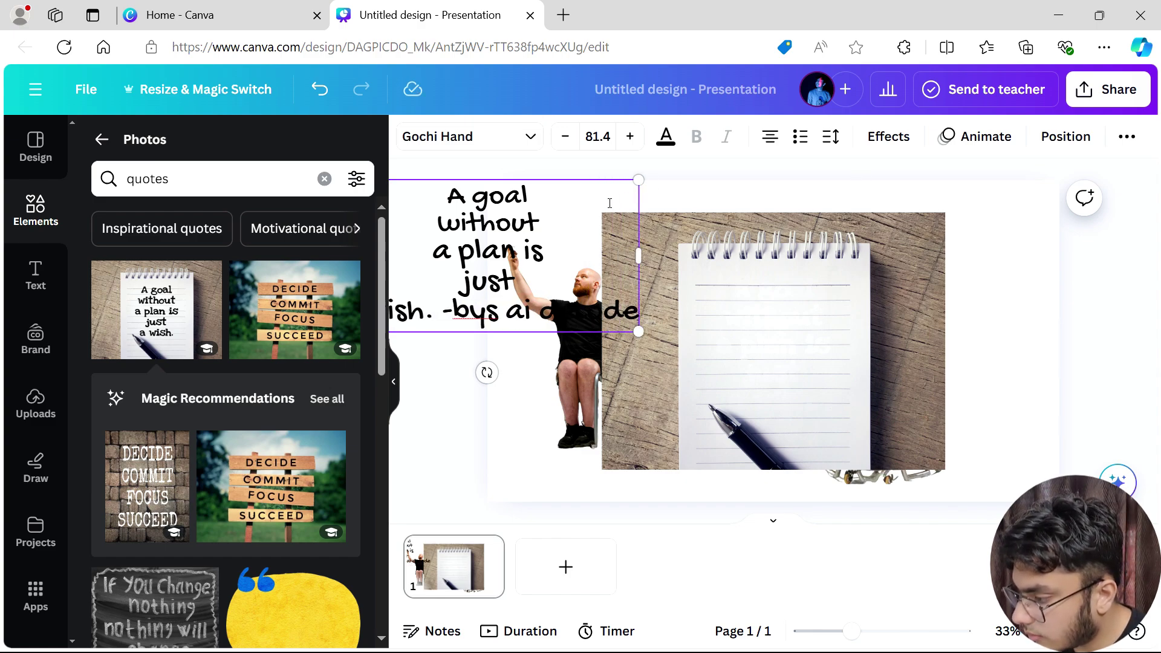
{"action": "left_click", "coordinate": [717, 185]}
{"action": "left_click_drag", "start_coordinate": [501, 242], "coordinate": [788, 325]}
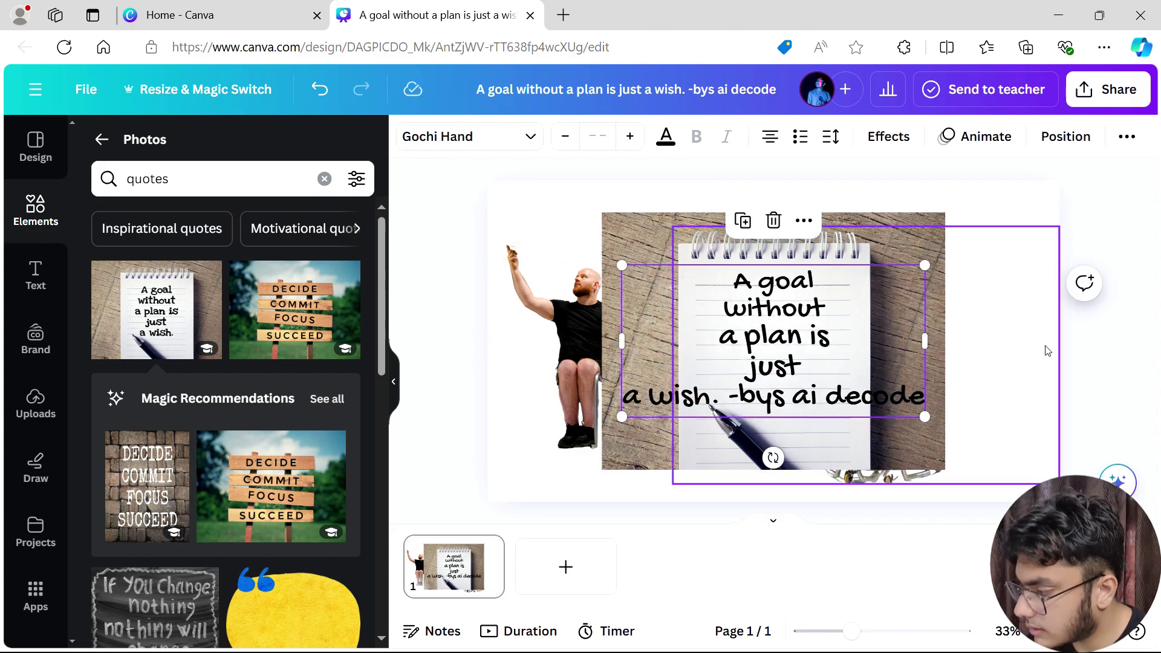
{"action": "left_click", "coordinate": [1095, 342]}
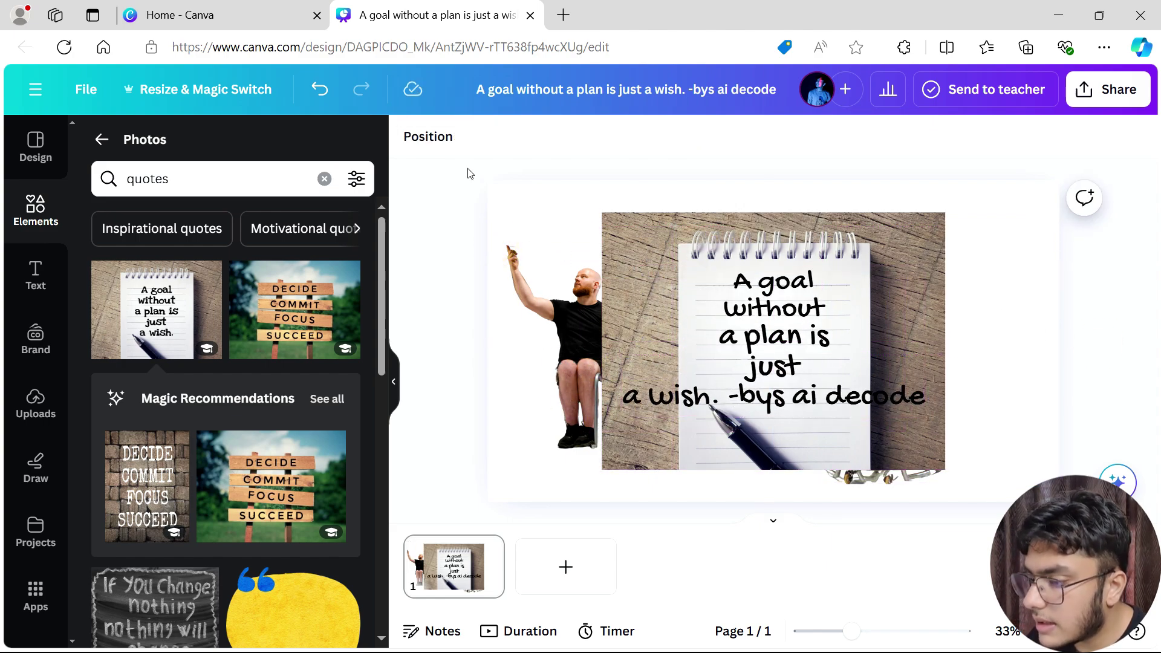
{"action": "left_click", "coordinate": [632, 236]}
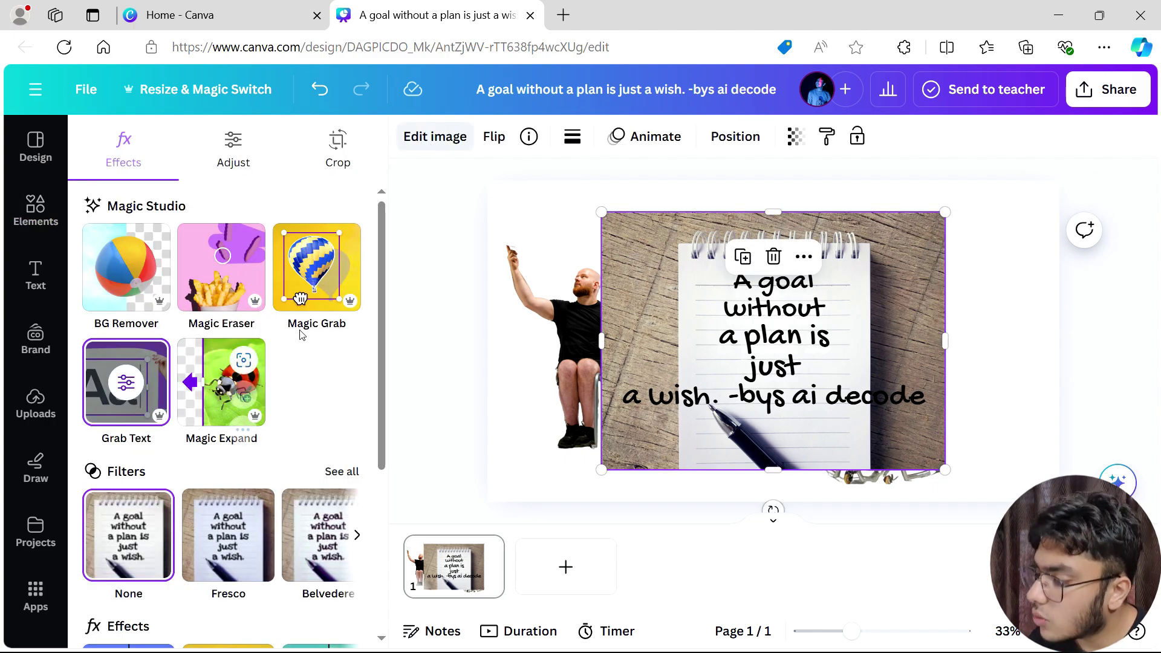
{"action": "left_click", "coordinate": [995, 306]}
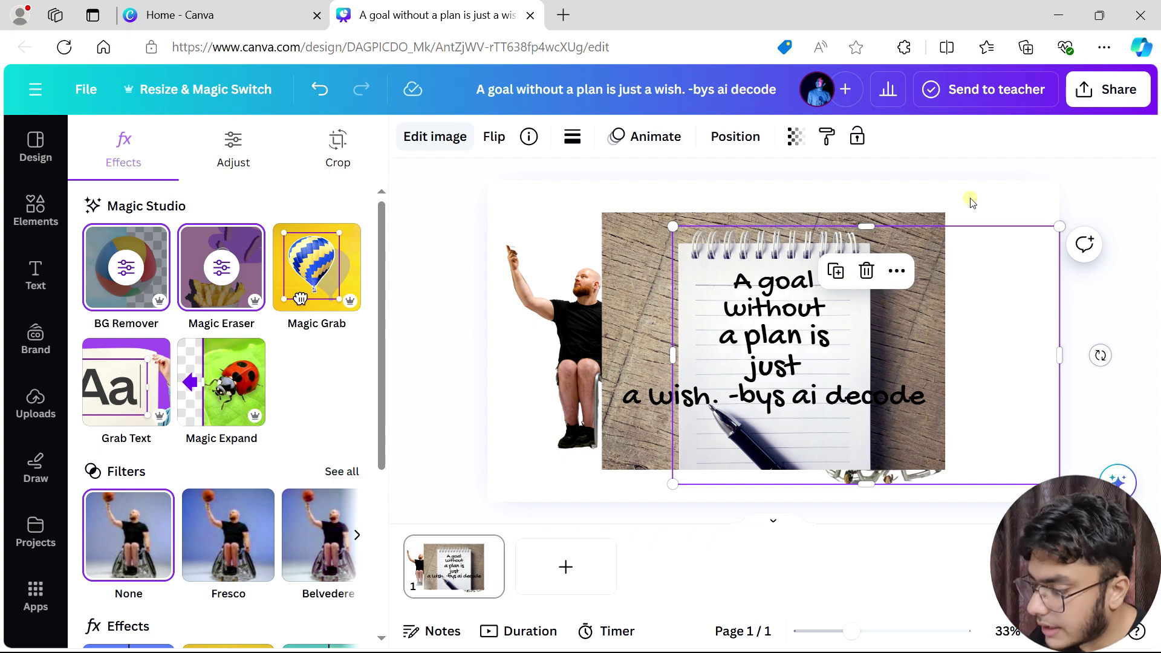
{"action": "left_click", "coordinate": [972, 203]}
- Add a second page and insert the stock photo of the man in a blue suit walking through a door
{"action": "left_click", "coordinate": [532, 560]}
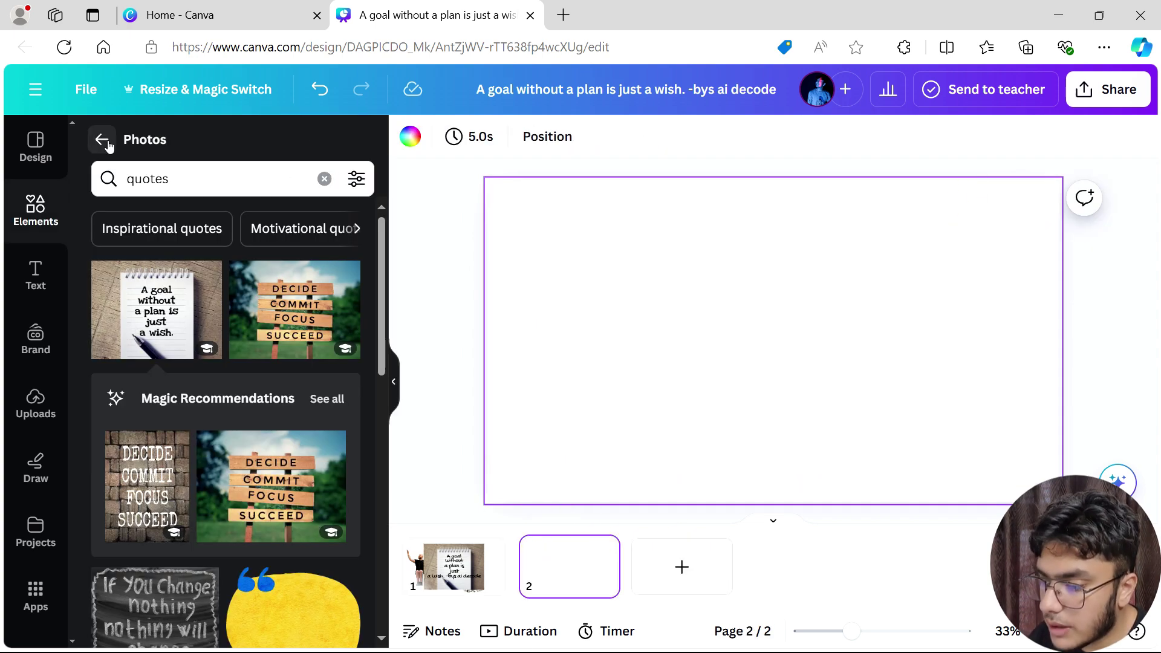
{"action": "left_click", "coordinate": [325, 176]}
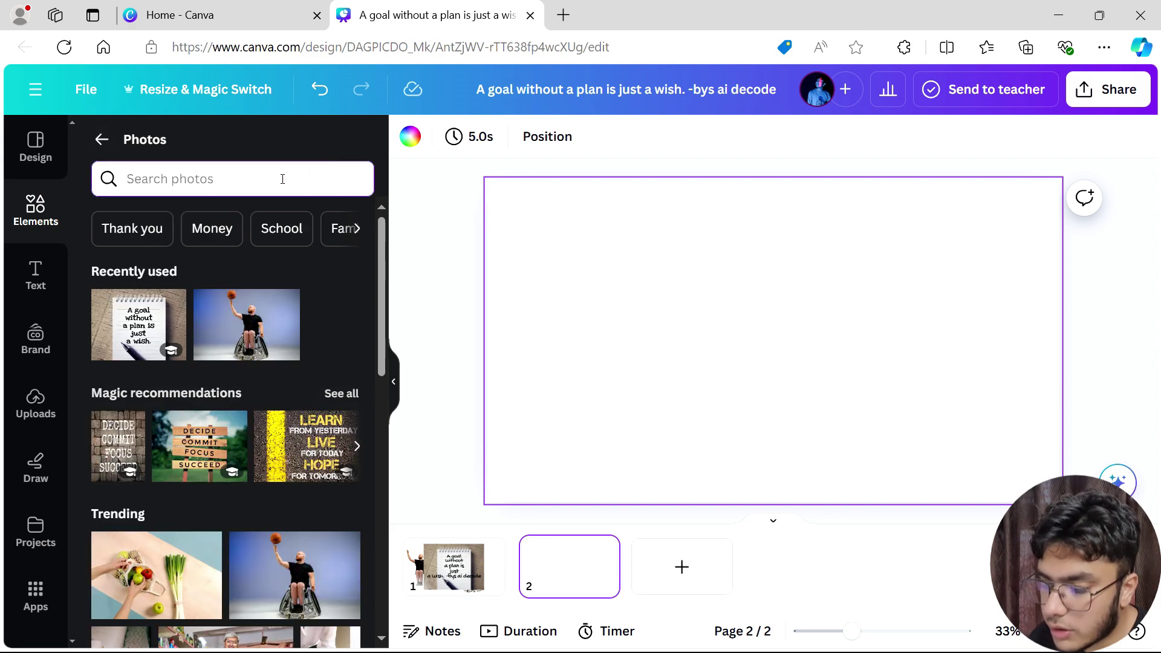
{"action": "scroll", "coordinate": [303, 303], "scroll_direction": "down", "scroll_amount": 10}
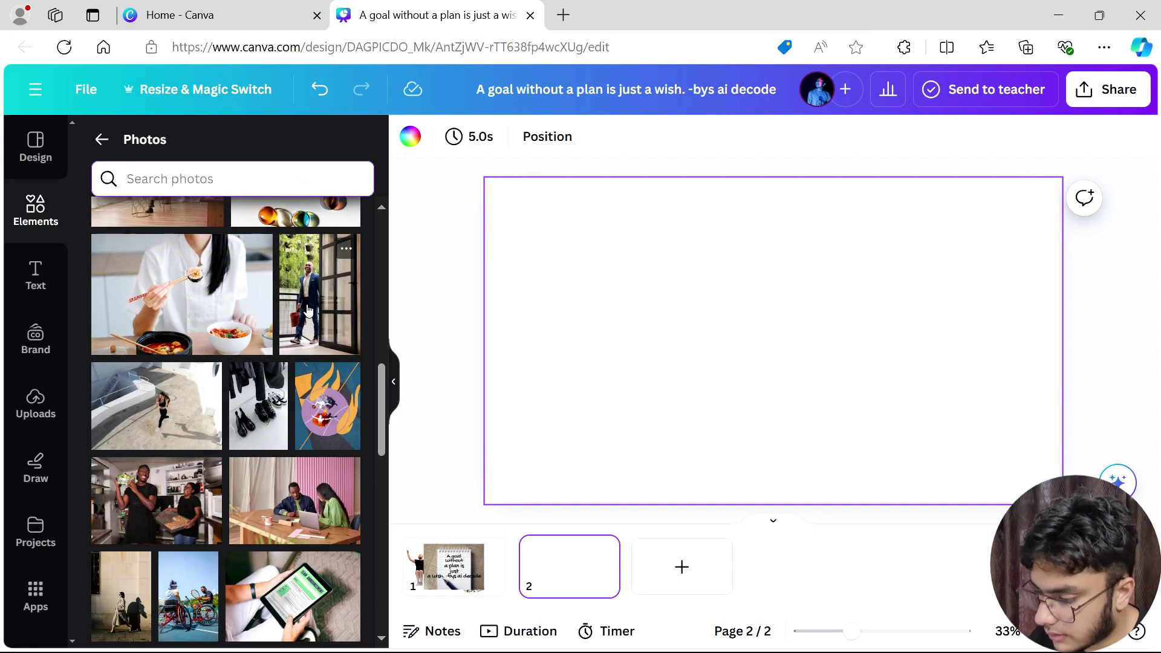
{"action": "left_click", "coordinate": [306, 305]}
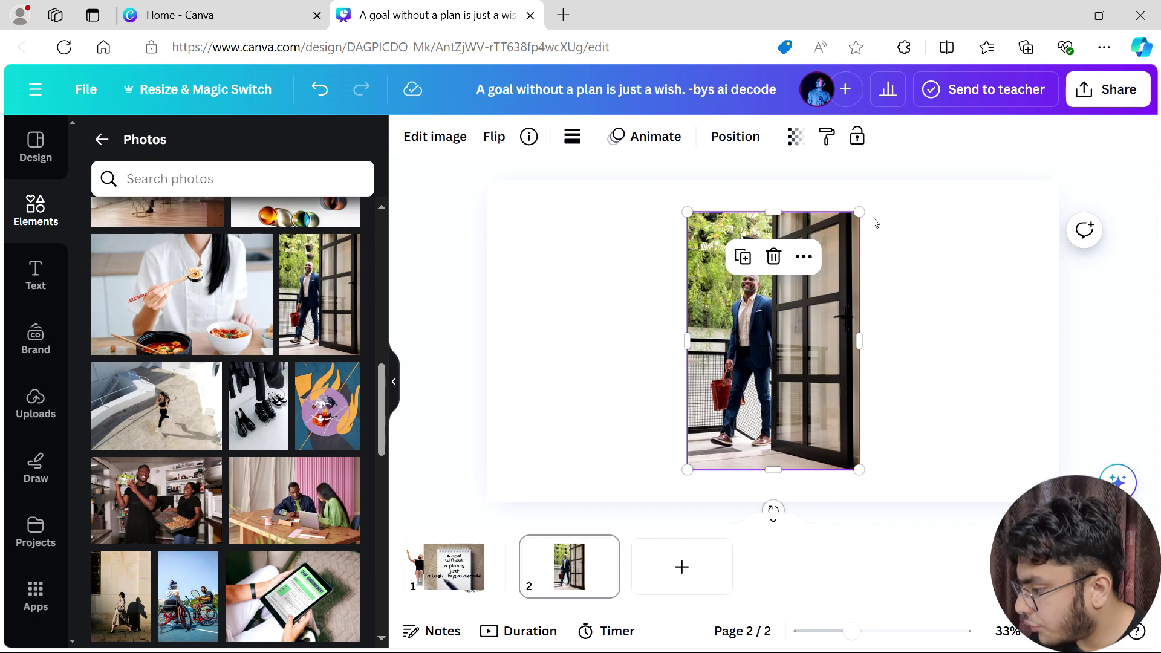
- Stretch the suited man's photo at its upper and lower edges to fill the full page height
{"action": "left_click", "coordinate": [944, 278]}
{"action": "left_click", "coordinate": [822, 303]}
{"action": "left_click_drag", "start_coordinate": [773, 212], "coordinate": [769, 180]}
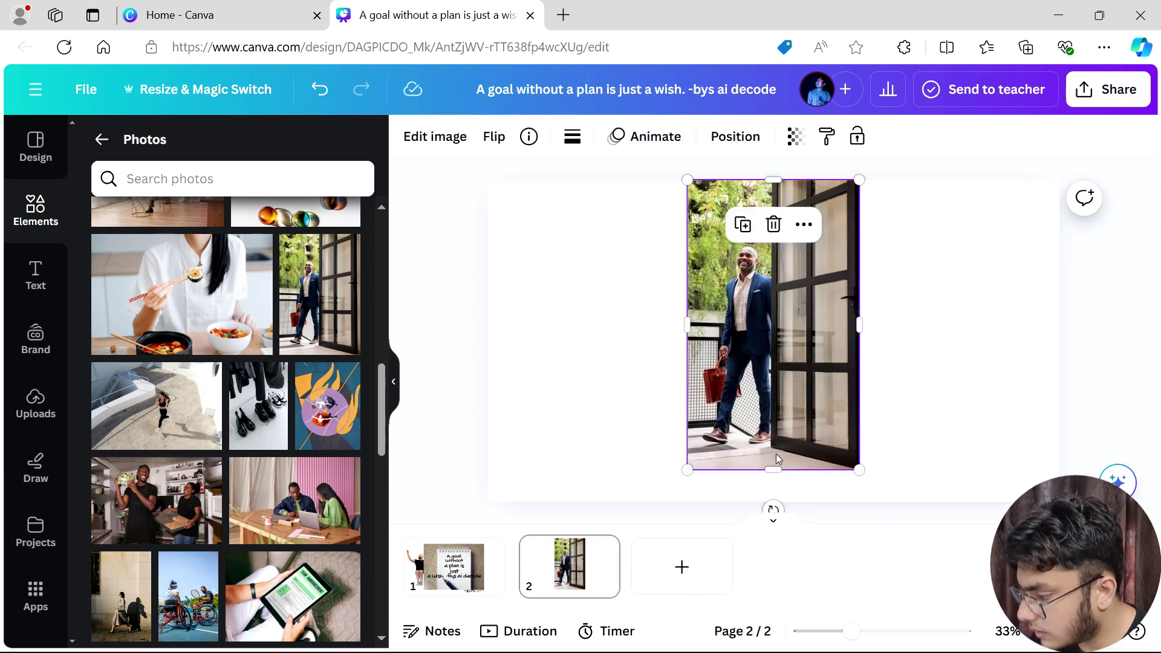
{"action": "left_click_drag", "start_coordinate": [783, 471], "coordinate": [791, 501]}
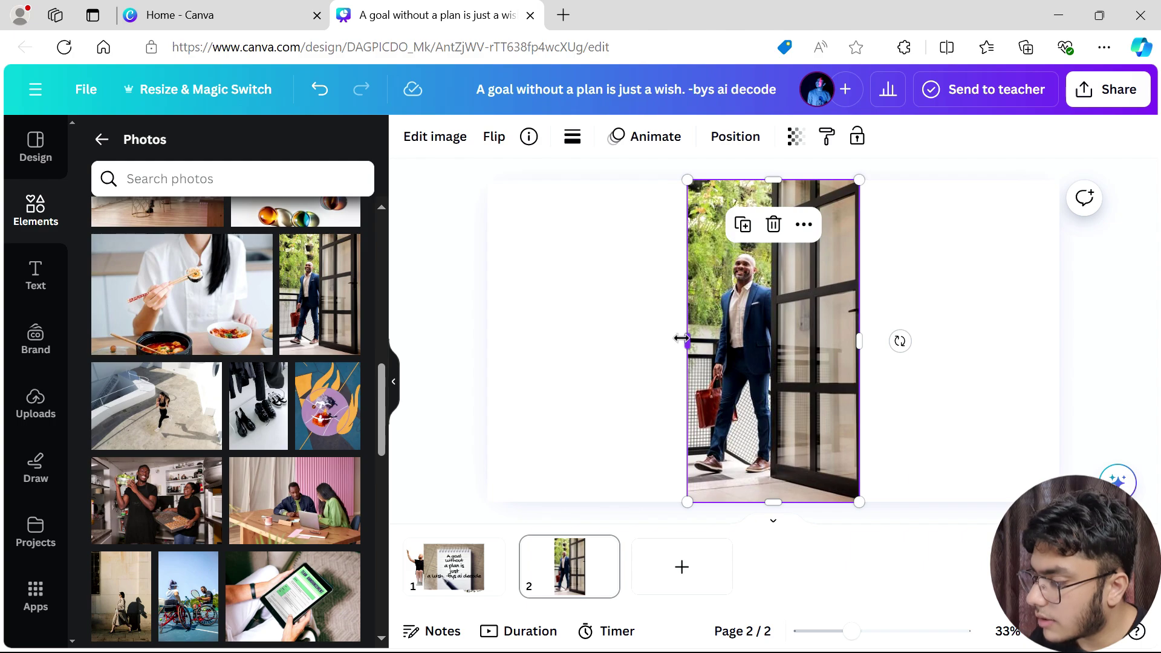
{"action": "mouse_move", "coordinate": [682, 340]}
{"action": "left_mouse_down"}
{"action": "mouse_move", "coordinate": [495, 337]}
{"action": "mouse_move", "coordinate": [680, 337]}
{"action": "left_mouse_up"}
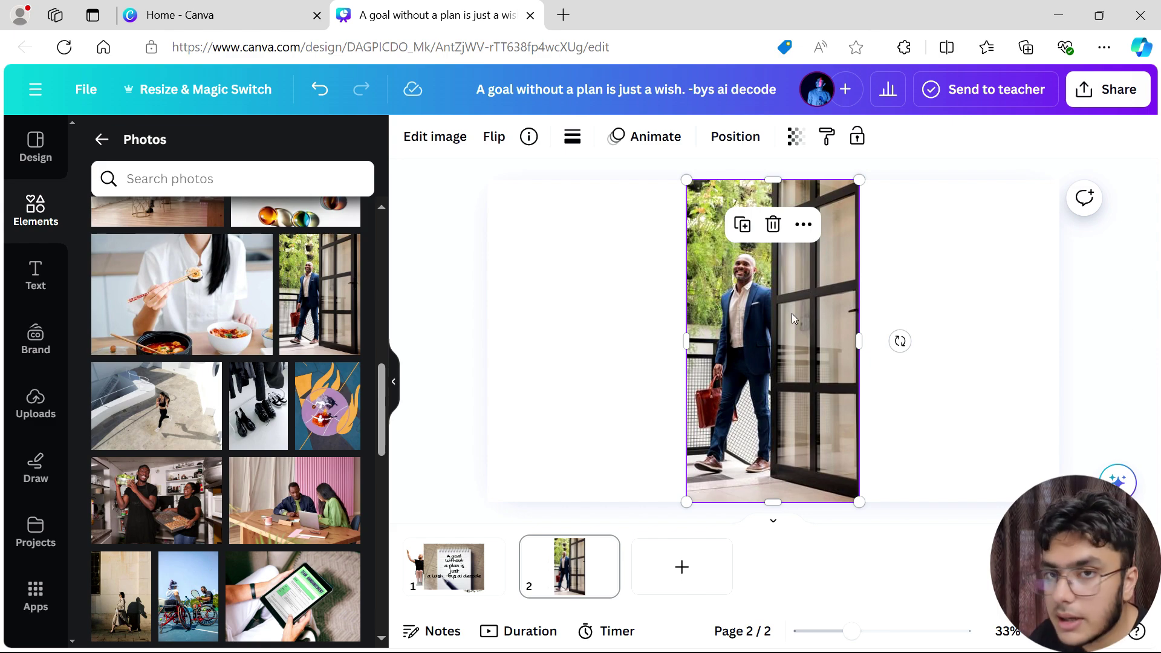
- Generate Magic Expand results for the suited man's photo using the Whole Page size
{"action": "left_click", "coordinate": [449, 146]}
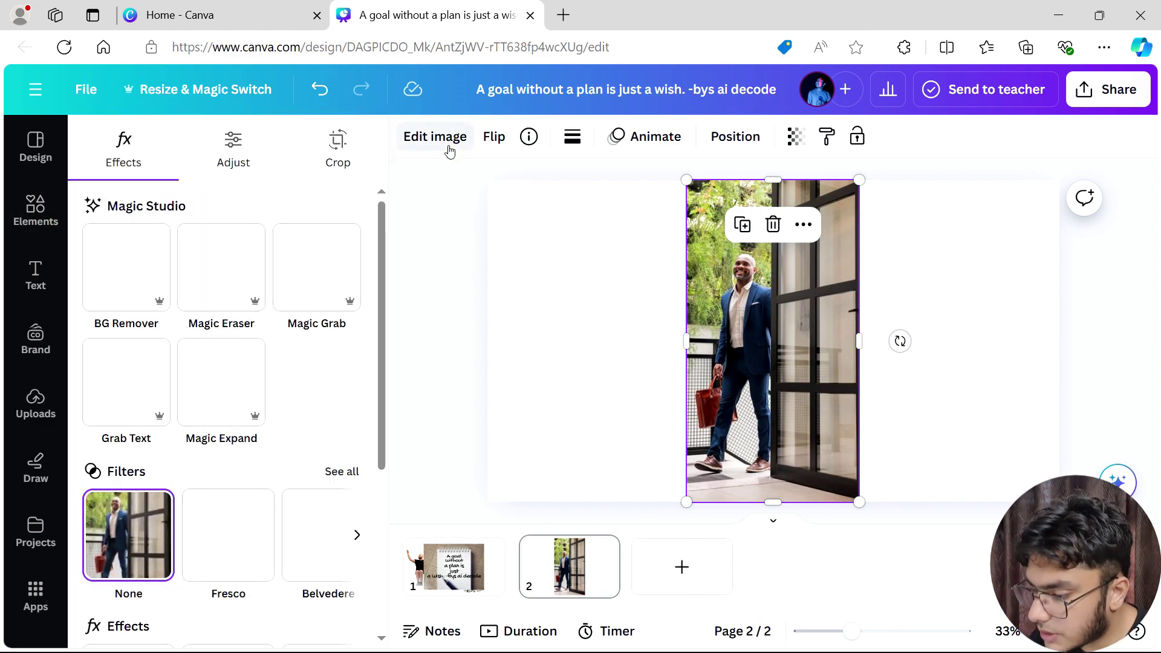
{"action": "left_click", "coordinate": [211, 384]}
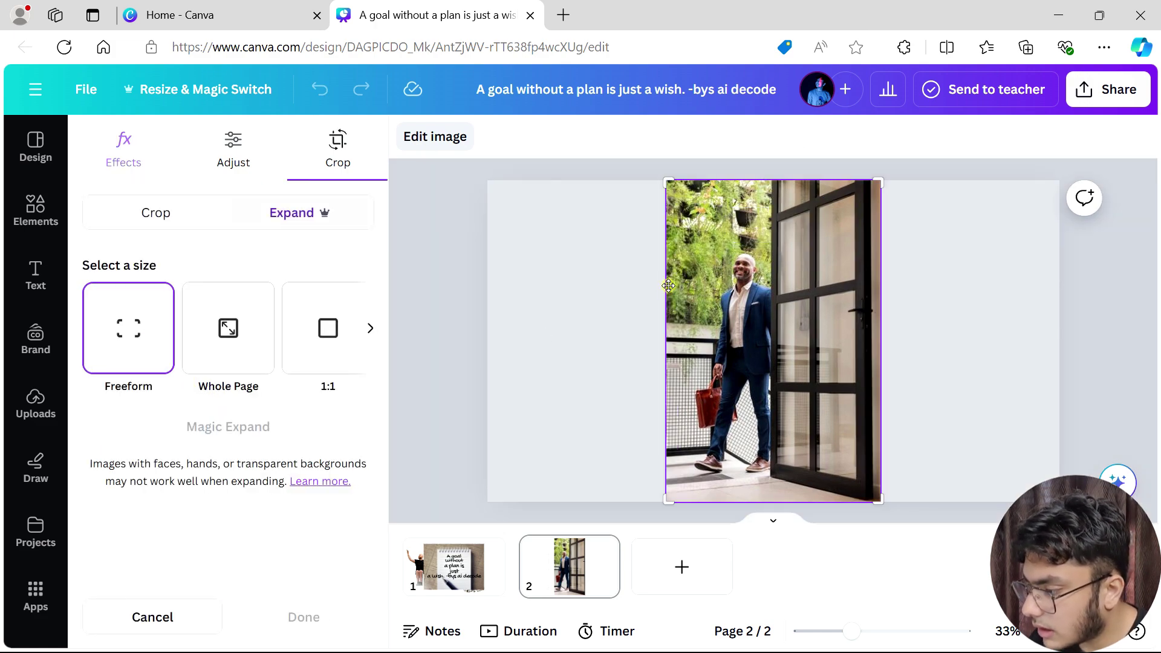
{"action": "left_click", "coordinate": [255, 328]}
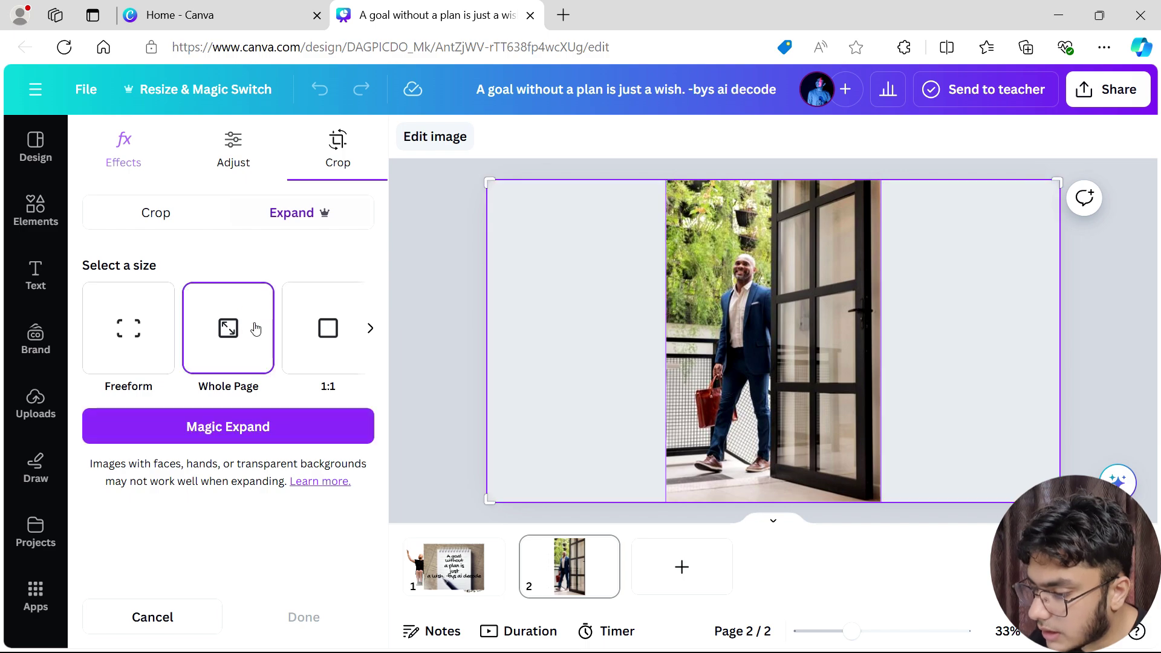
{"action": "left_click", "coordinate": [247, 434]}
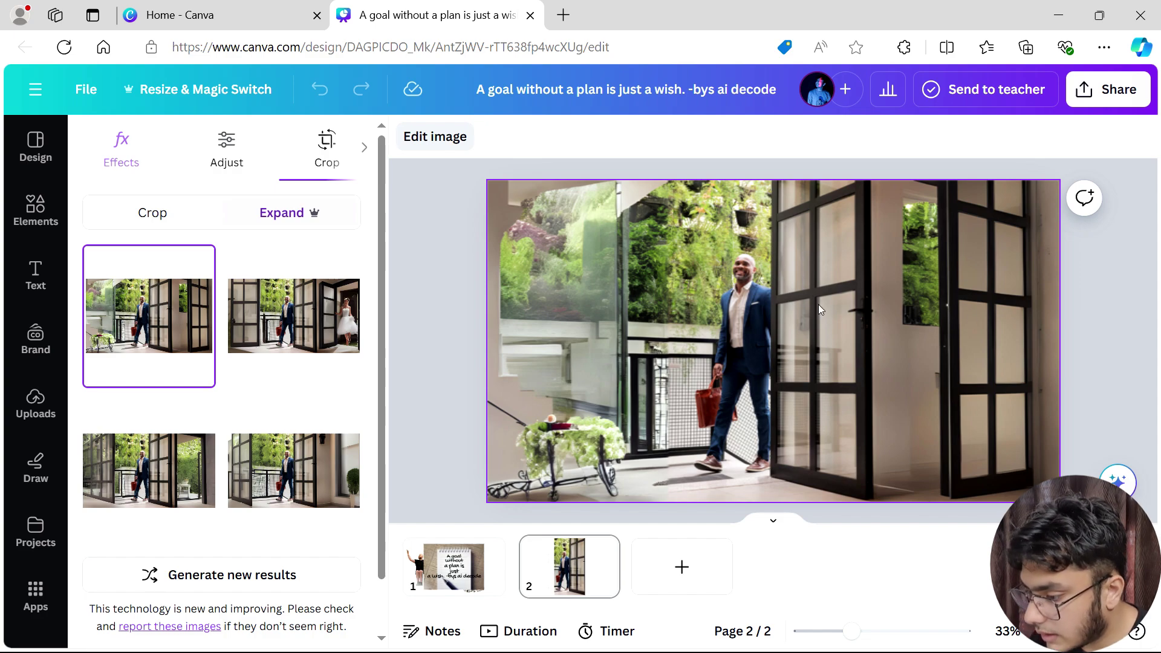
- Compare the generated expansions and apply the fourth one, with the potted bush beside the window
{"action": "left_click", "coordinate": [272, 304]}
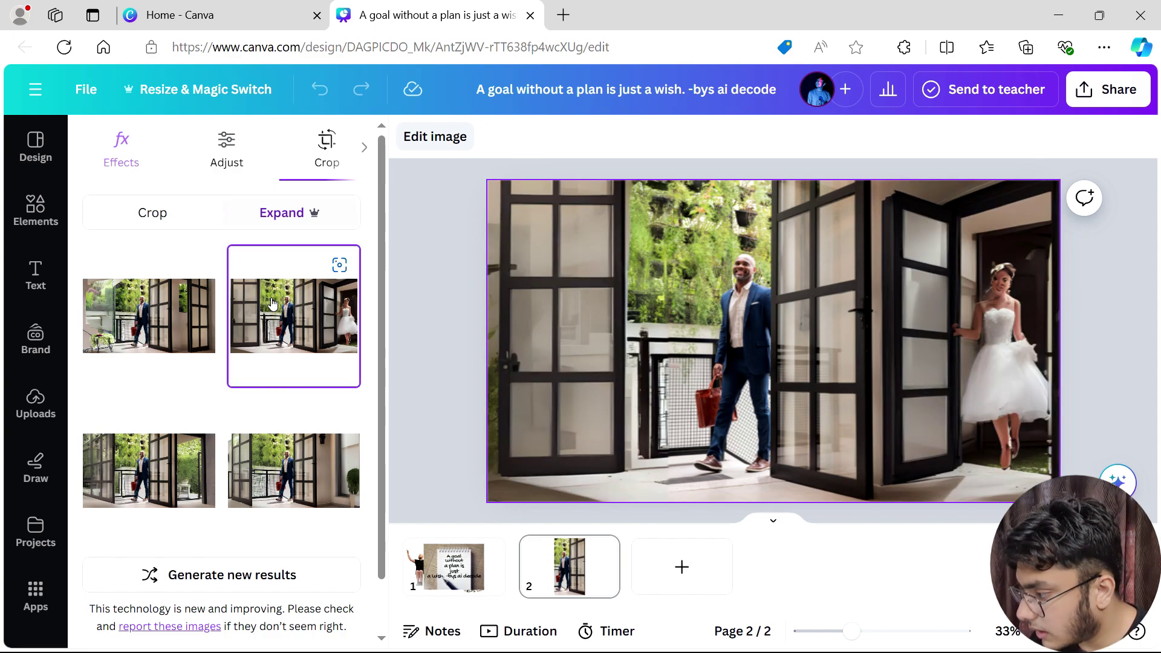
{"action": "left_click", "coordinate": [317, 455]}
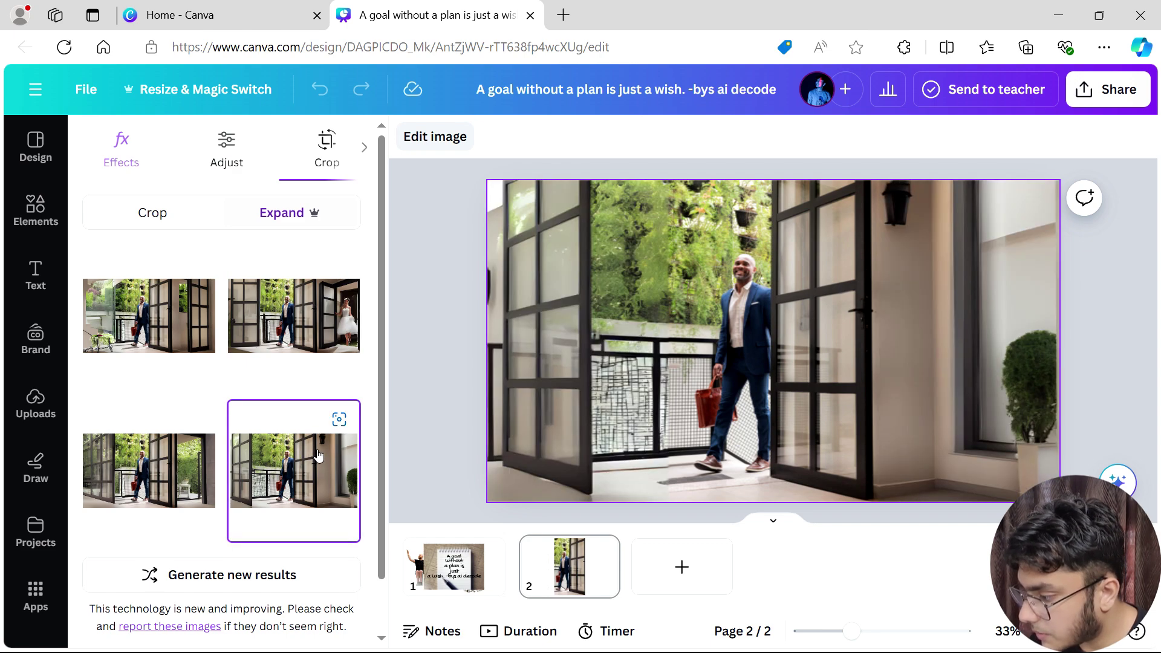
{"action": "left_click", "coordinate": [182, 468]}
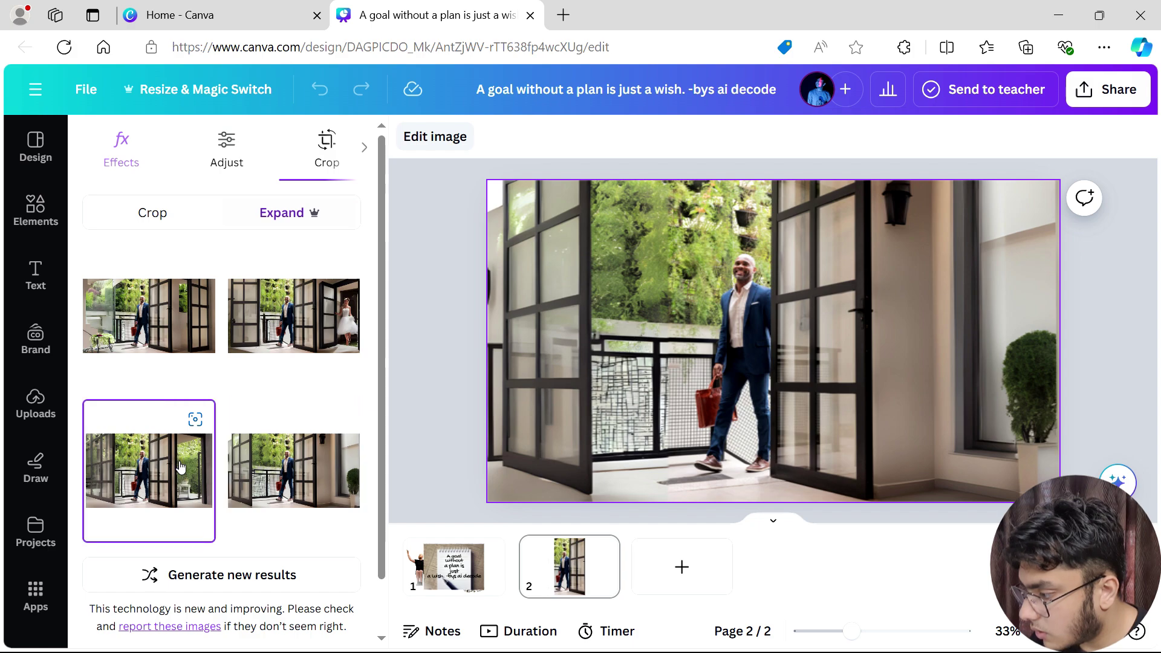
{"action": "left_click", "coordinate": [316, 482]}
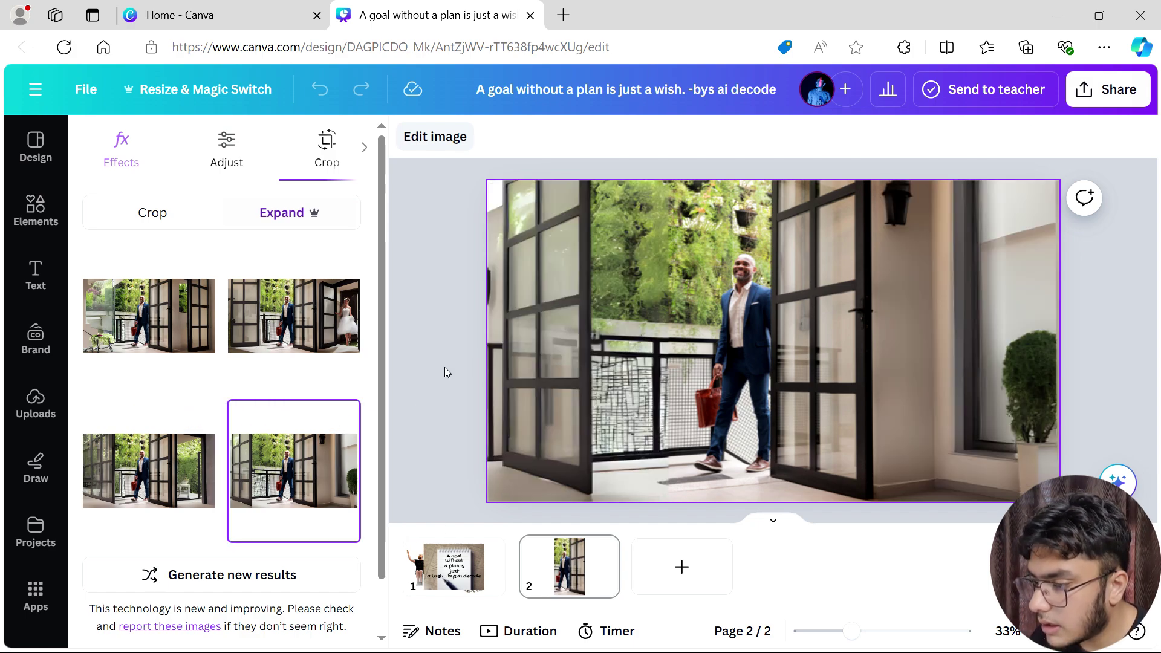
{"action": "left_click", "coordinate": [445, 368]}
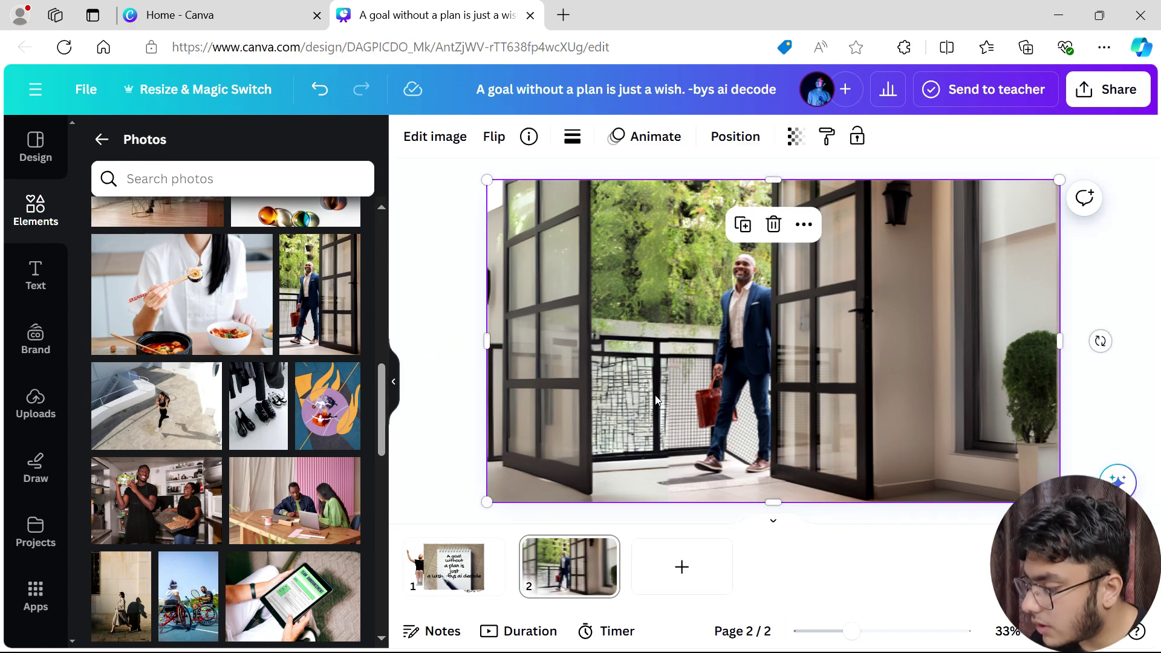
{"action": "double_click", "coordinate": [832, 376]}
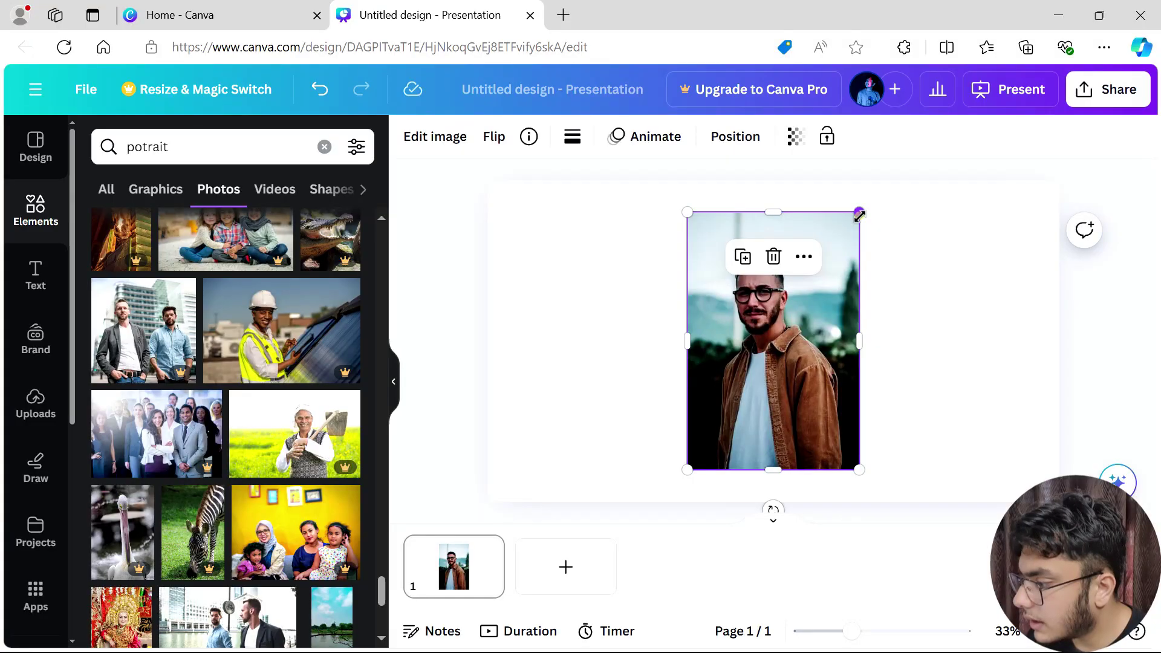
- Enlarge the portrait of the man in the brown jacket to full page height and open its image editing effects
{"action": "left_click_drag", "start_coordinate": [859, 215], "coordinate": [880, 180]}
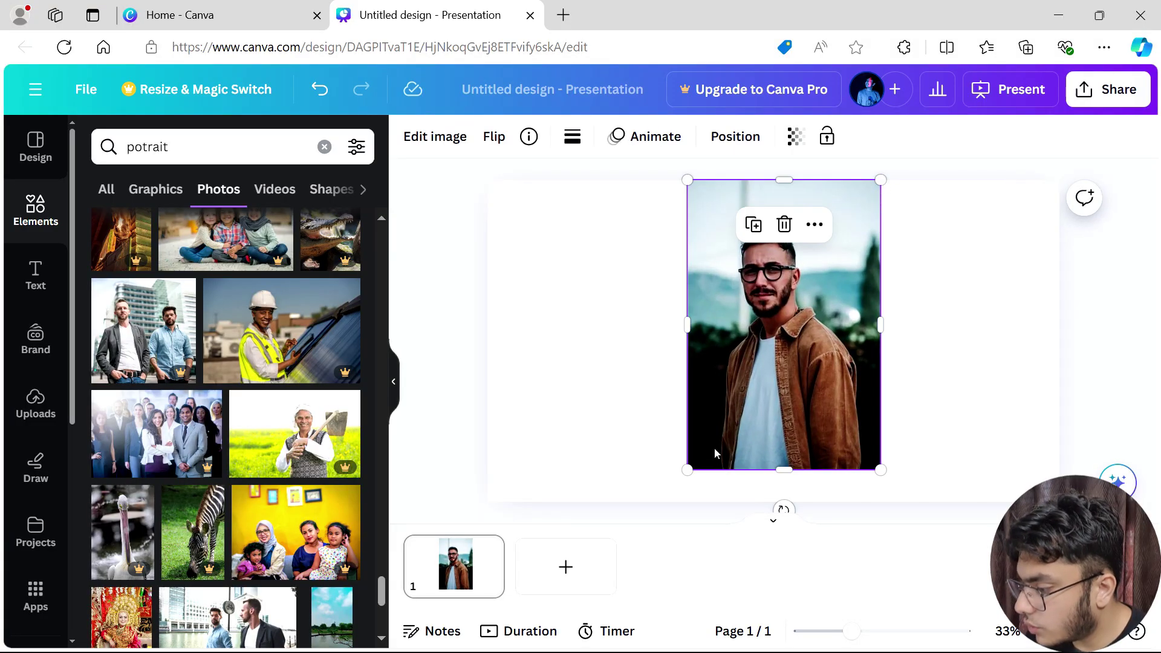
{"action": "left_click_drag", "start_coordinate": [684, 471], "coordinate": [664, 494]}
{"action": "left_click", "coordinate": [415, 131]}
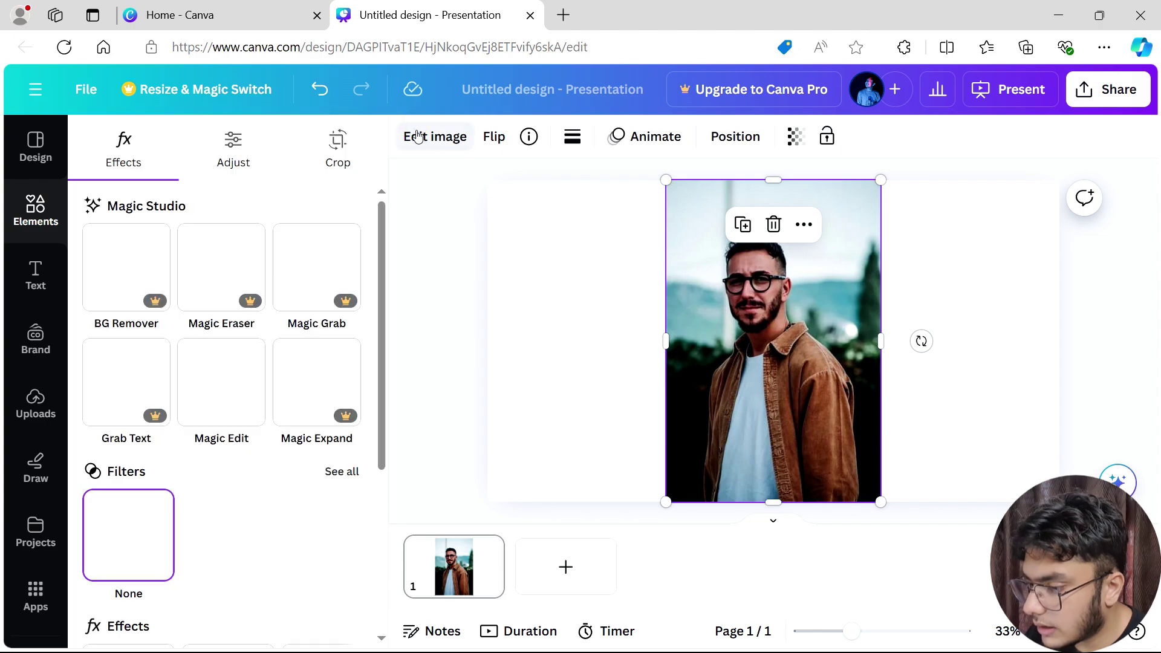
{"action": "scroll", "coordinate": [343, 334], "scroll_direction": "down", "scroll_amount": 5}
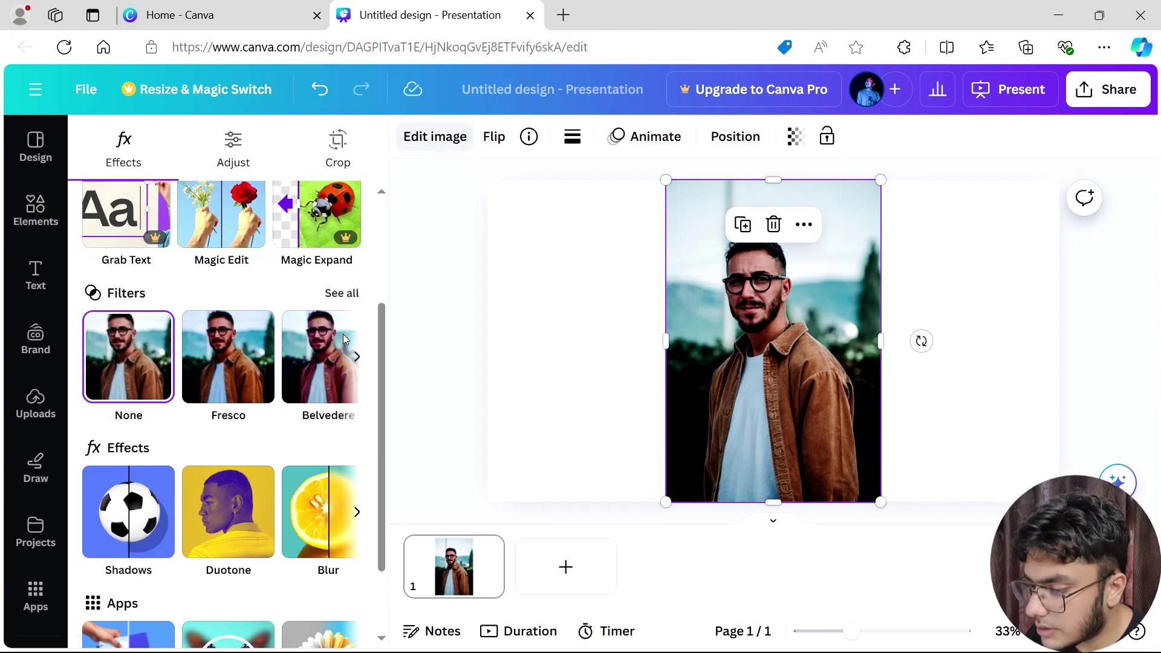
{"action": "scroll", "coordinate": [347, 338], "scroll_direction": "up", "scroll_amount": 5}
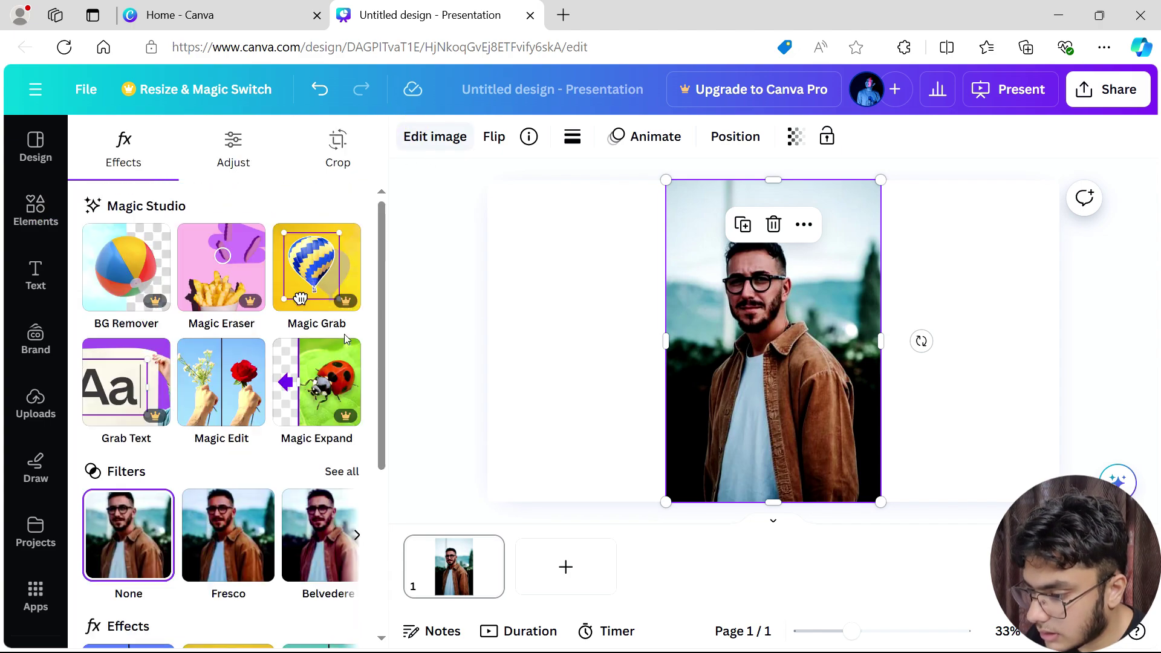
- Open Magic Edit for the portrait and brush over the man's jacket and shirt with a brush size of about 59
{"action": "left_click", "coordinate": [221, 374]}
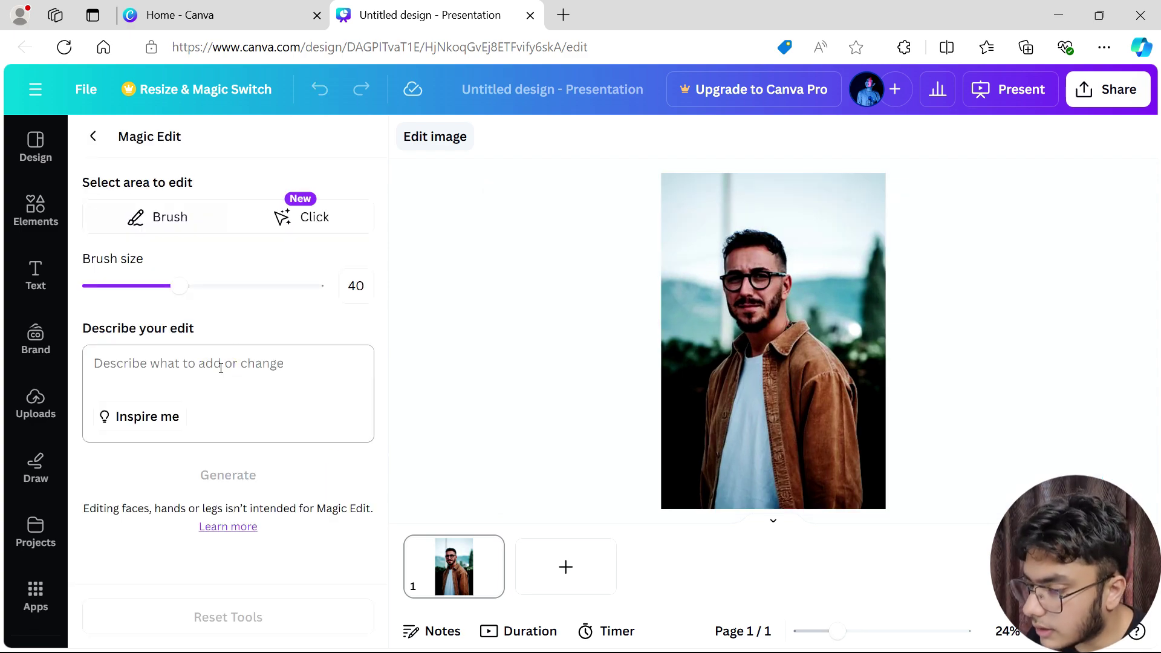
{"action": "left_click_drag", "start_coordinate": [188, 281], "coordinate": [225, 281]}
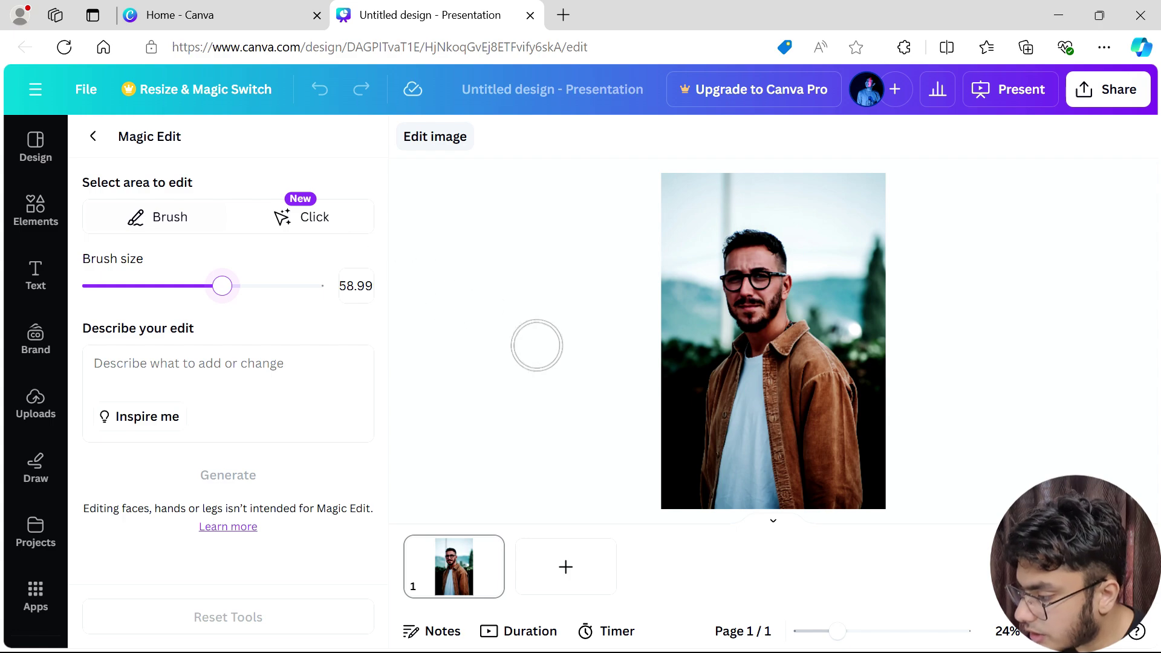
{"action": "left_click", "coordinate": [743, 374]}
{"action": "mouse_move", "coordinate": [743, 373]}
{"action": "left_mouse_down"}
{"action": "mouse_move", "coordinate": [726, 397]}
{"action": "mouse_move", "coordinate": [714, 502]}
{"action": "mouse_move", "coordinate": [837, 495]}
{"action": "mouse_move", "coordinate": [834, 407]}
{"action": "mouse_move", "coordinate": [801, 339]}
{"action": "mouse_move", "coordinate": [793, 360]}
{"action": "mouse_move", "coordinate": [755, 380]}
{"action": "mouse_move", "coordinate": [727, 351]}
{"action": "mouse_move", "coordinate": [718, 387]}
{"action": "mouse_move", "coordinate": [735, 409]}
{"action": "mouse_move", "coordinate": [796, 405]}
{"action": "mouse_move", "coordinate": [809, 419]}
{"action": "mouse_move", "coordinate": [793, 448]}
{"action": "mouse_move", "coordinate": [751, 459]}
{"action": "mouse_move", "coordinate": [751, 433]}
{"action": "mouse_move", "coordinate": [768, 435]}
{"action": "left_mouse_up"}
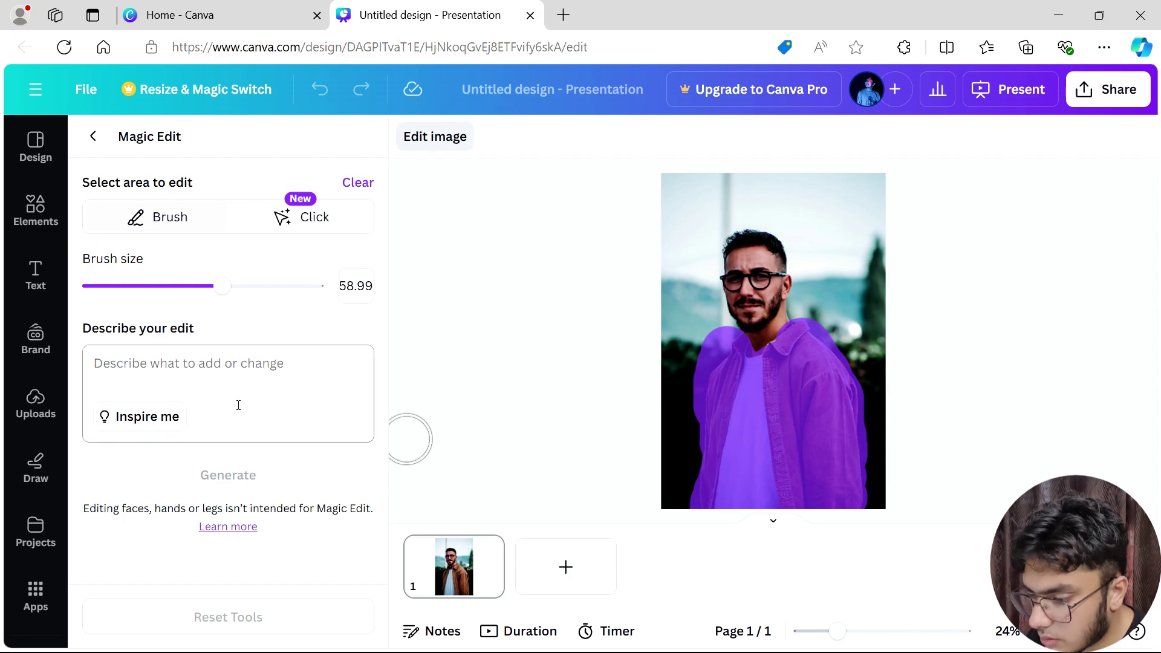
- Describe the edit as "change his outfit to a formal suit" and generate the Magic Edit results
{"action": "left_click", "coordinate": [197, 369]}
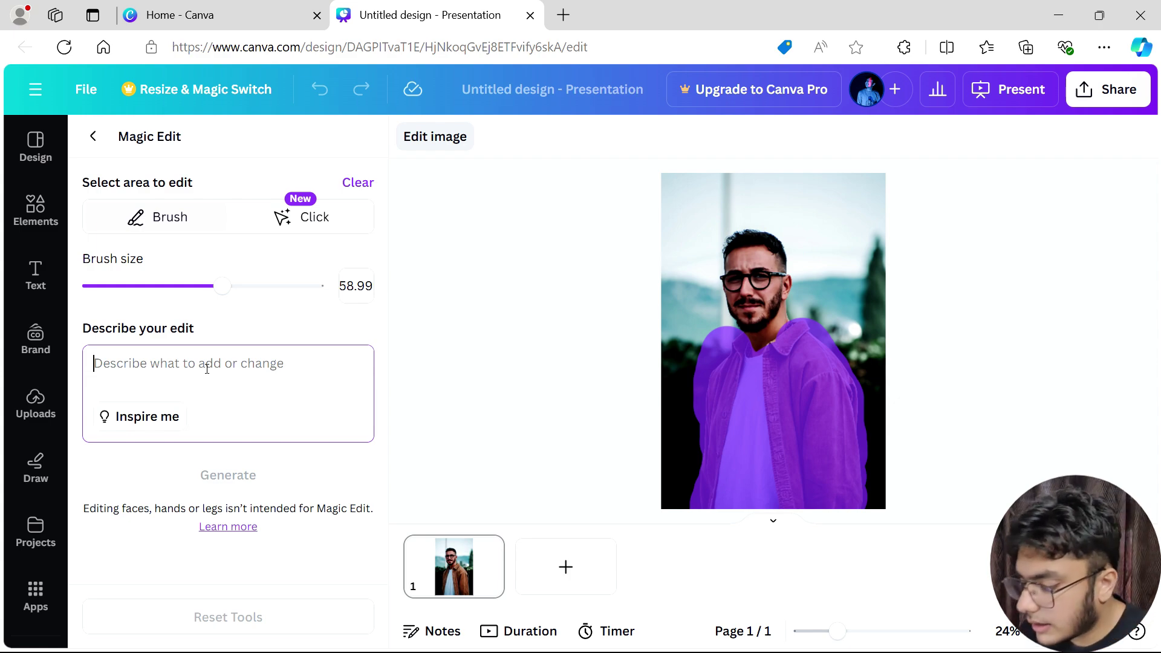
{"action": "type", "text": "change his outfit to a formal suit"}
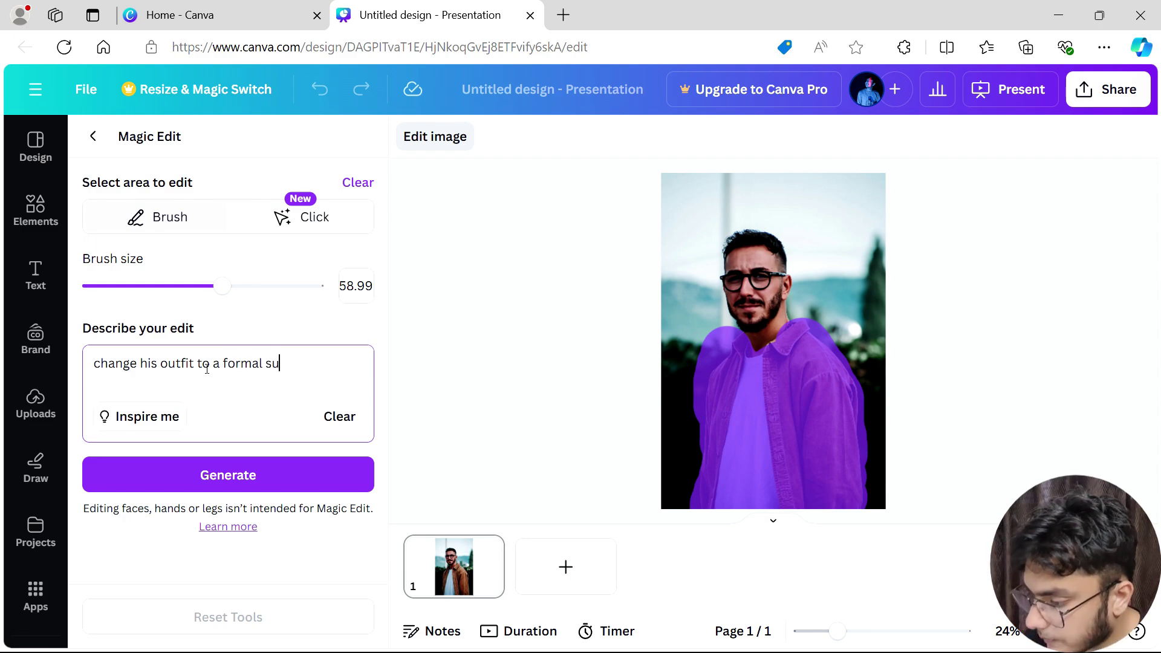
{"action": "left_click", "coordinate": [216, 477]}
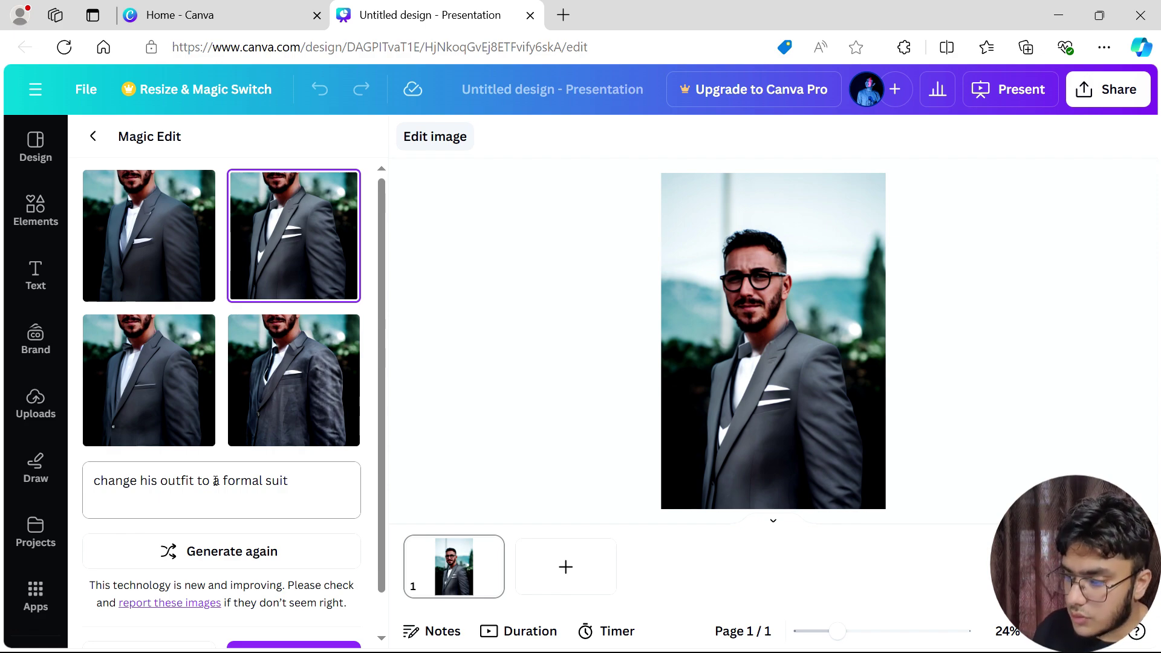
- Compare the generated formal suit versions on the portrait and select the fourth one
{"action": "left_click", "coordinate": [243, 425]}
{"action": "left_click", "coordinate": [156, 404]}
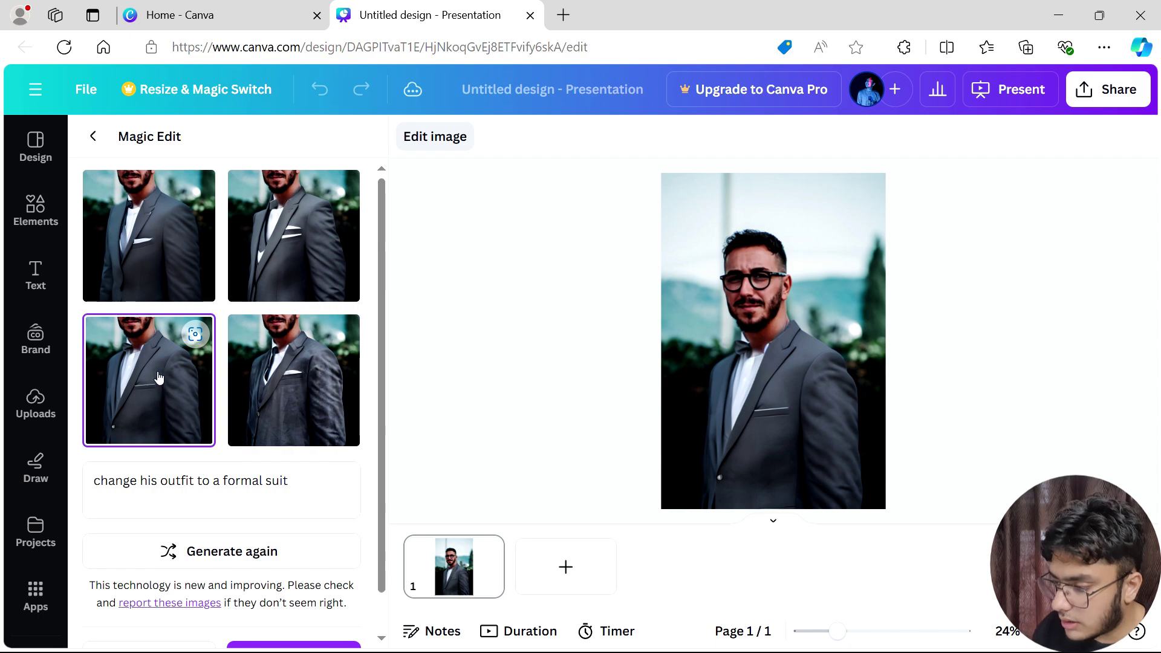
{"action": "left_click", "coordinate": [139, 265]}
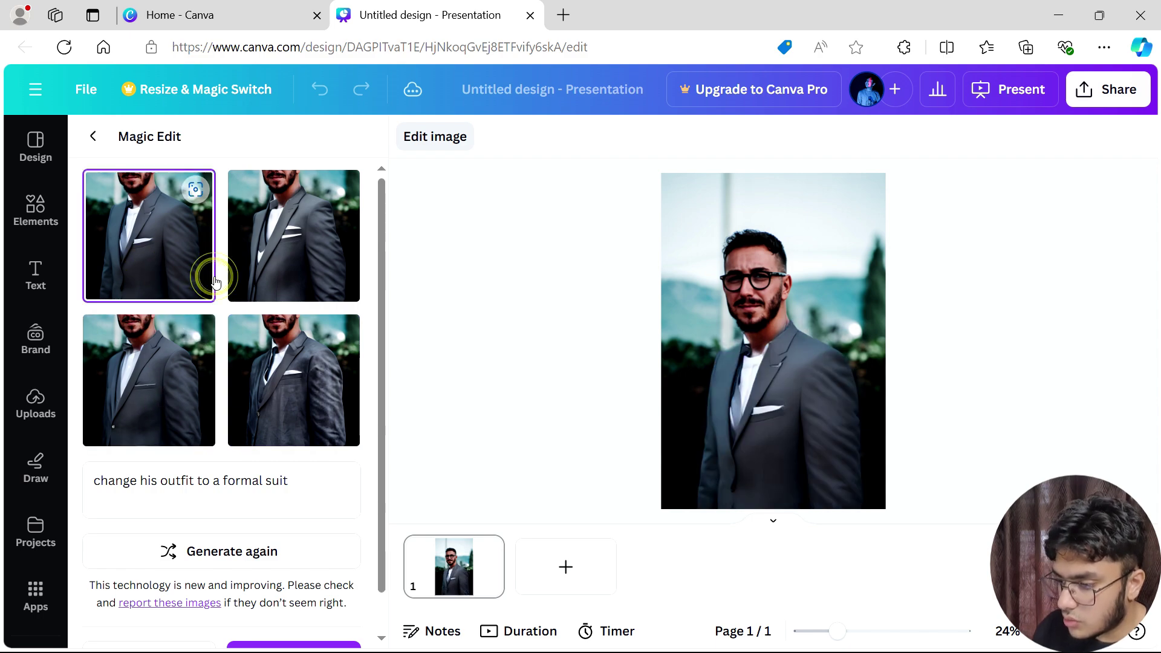
{"action": "left_click", "coordinate": [282, 293]}
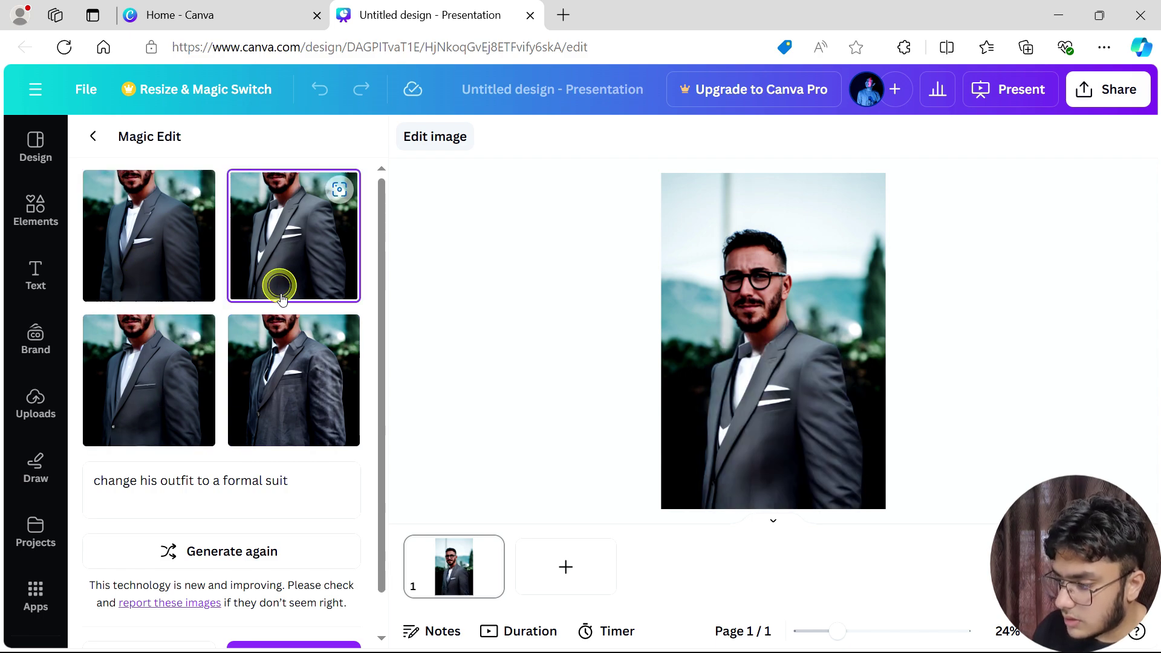
{"action": "left_click", "coordinate": [280, 328]}
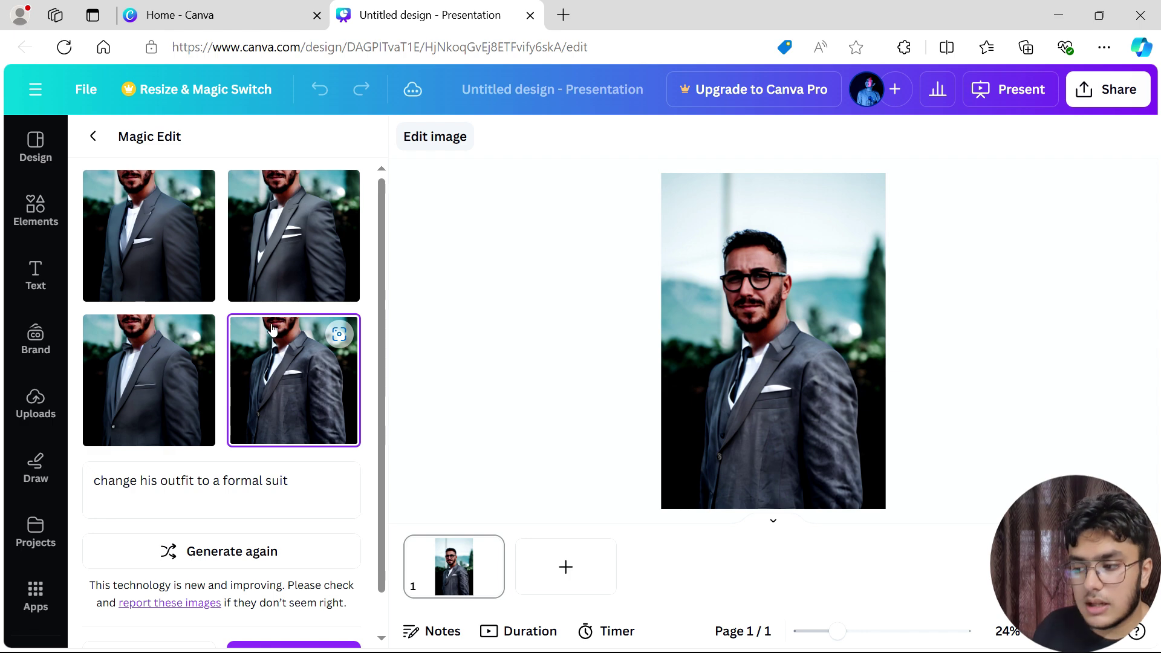
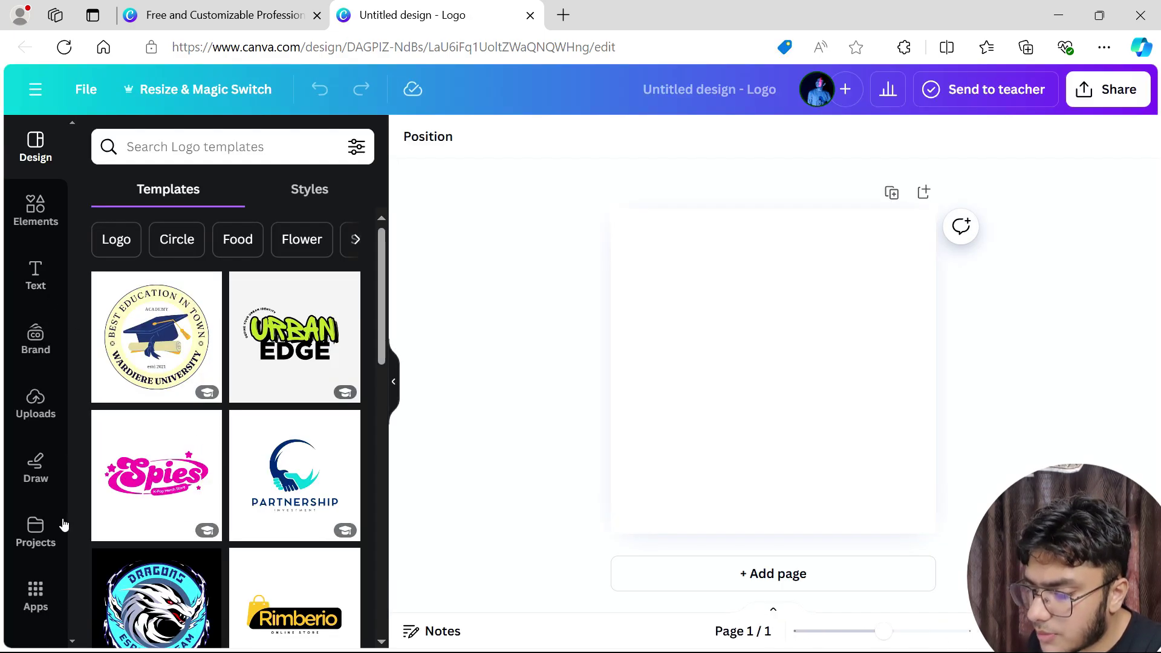
- Browse the available apps in the blank logo design and open the QR code app from the Popular section
{"action": "left_click", "coordinate": [34, 596]}
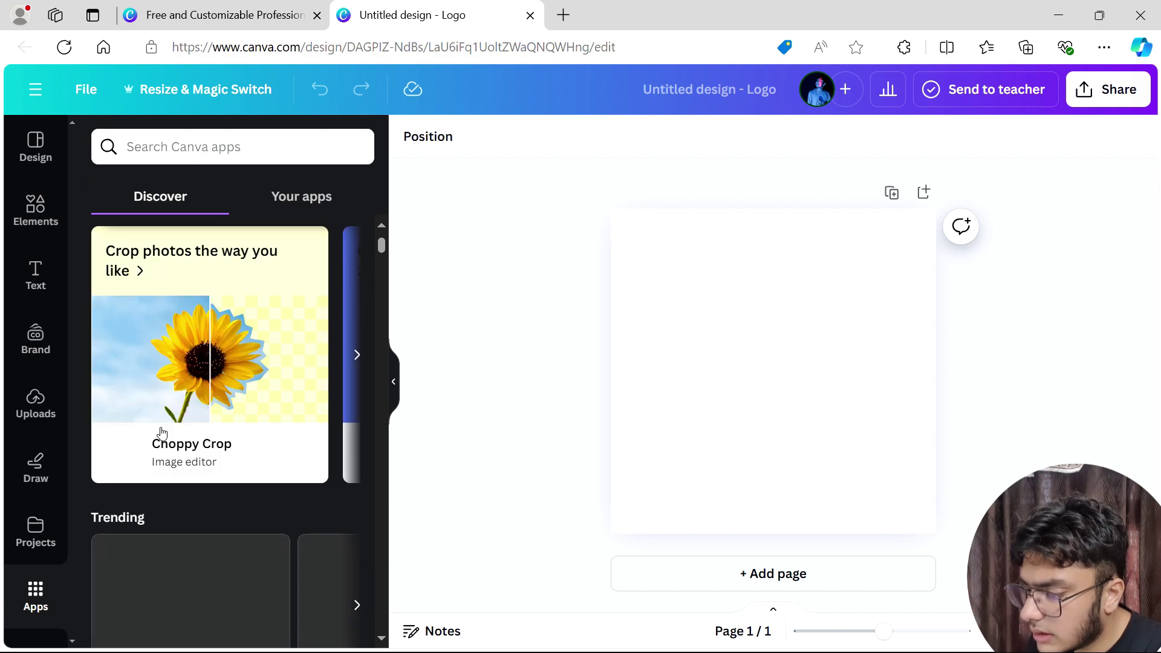
{"action": "scroll", "coordinate": [161, 430], "scroll_direction": "down", "scroll_amount": 4}
{"action": "scroll", "coordinate": [160, 432], "scroll_direction": "down", "scroll_amount": 6}
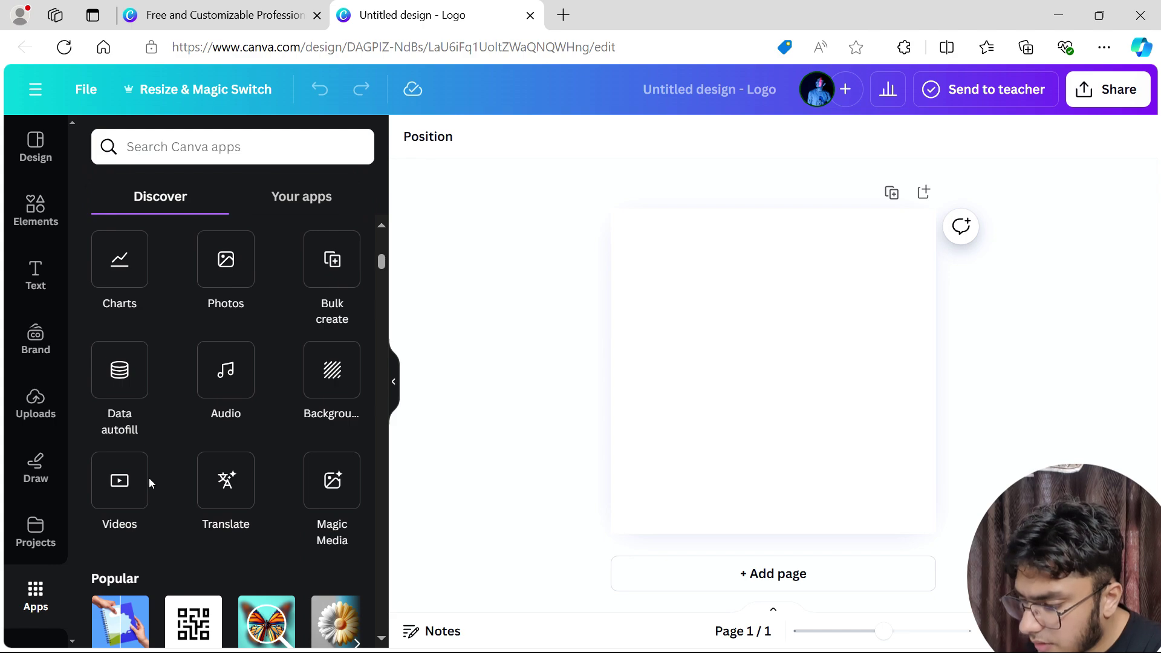
{"action": "scroll", "coordinate": [159, 384], "scroll_direction": "down", "scroll_amount": 5}
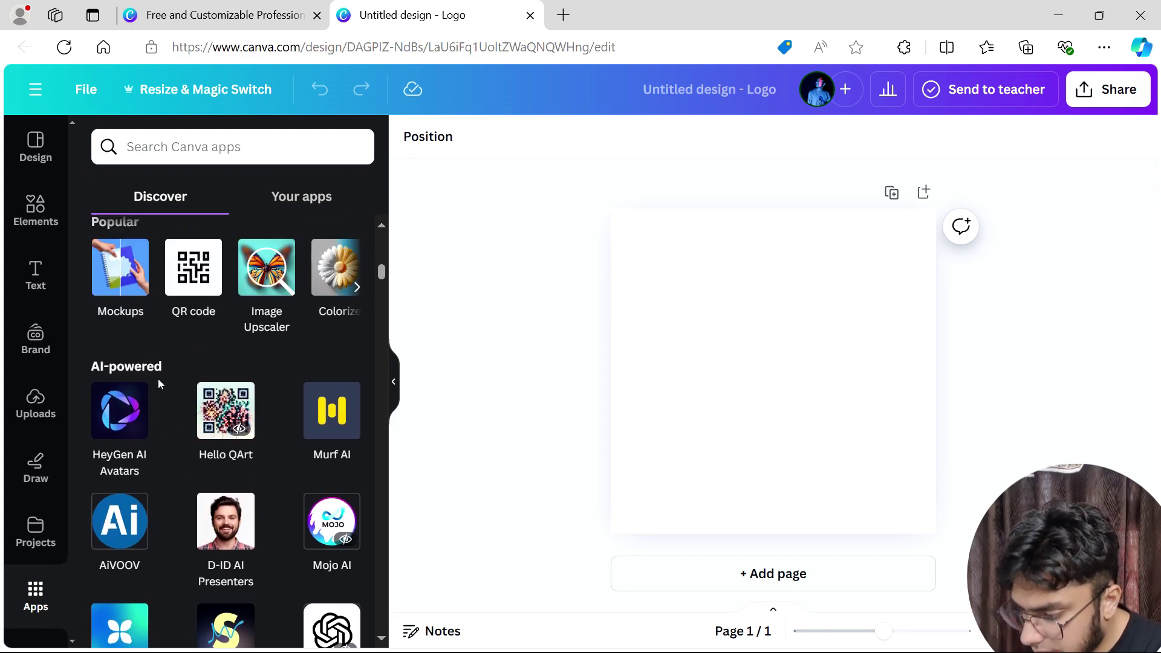
{"action": "scroll", "coordinate": [158, 383], "scroll_direction": "up", "scroll_amount": 2}
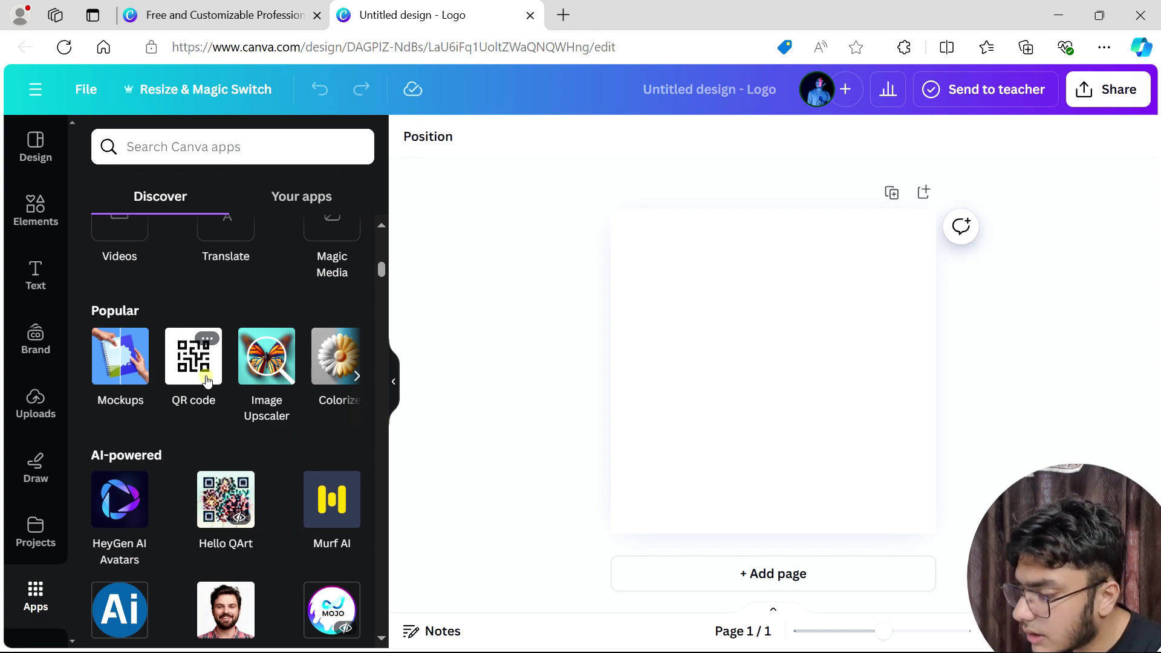
{"action": "left_click", "coordinate": [207, 381]}
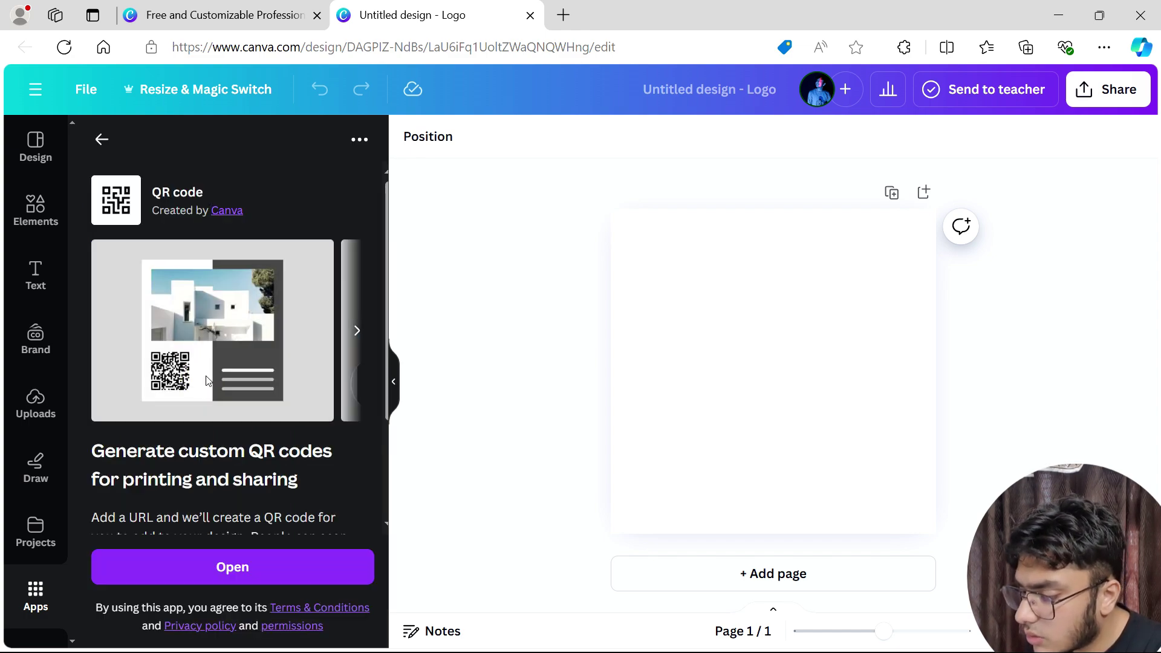
{"action": "left_click", "coordinate": [238, 566]}
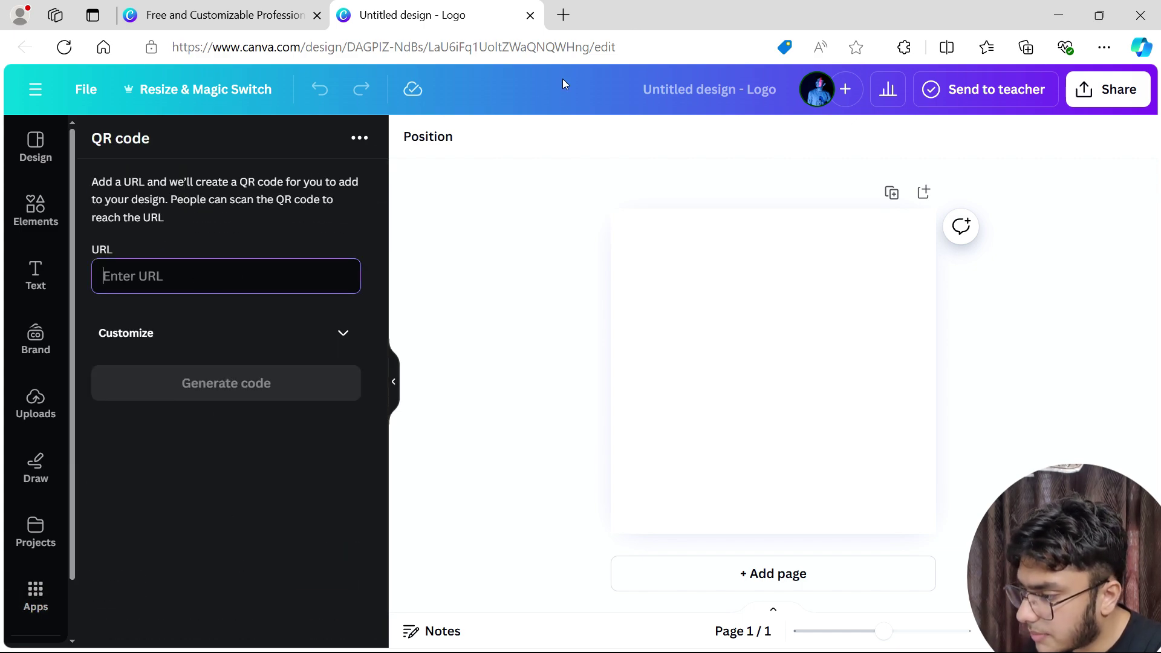
- Search the web for pexels in a new browser tab and open the Pexels website
{"action": "left_click", "coordinate": [563, 14]}
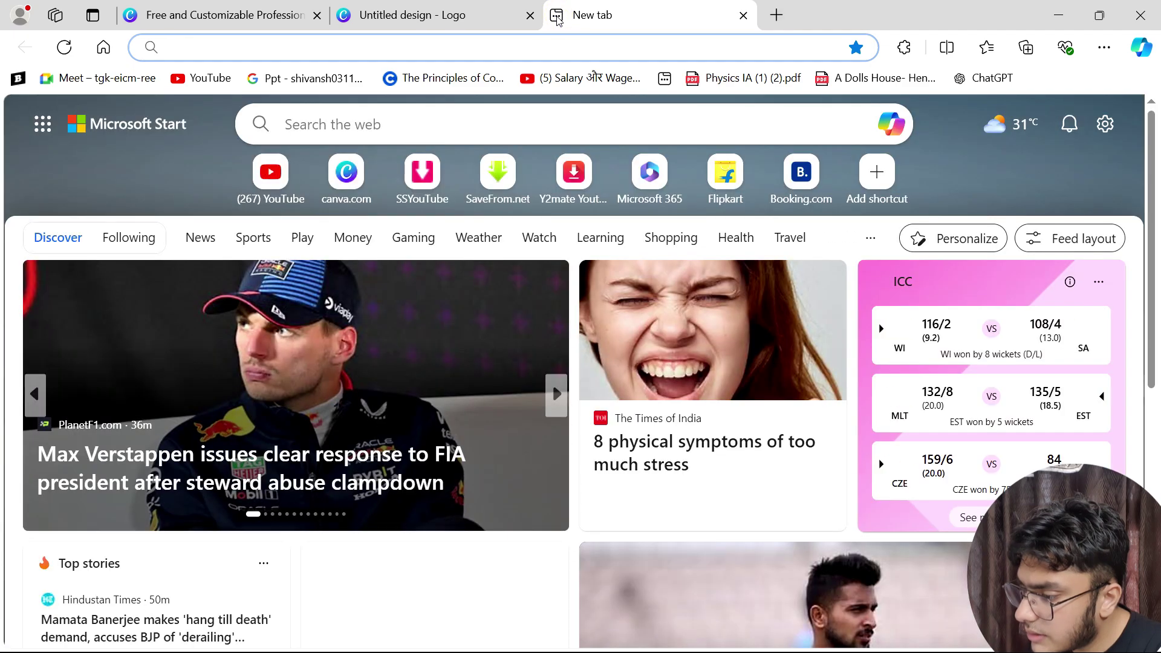
{"action": "left_click", "coordinate": [508, 52]}
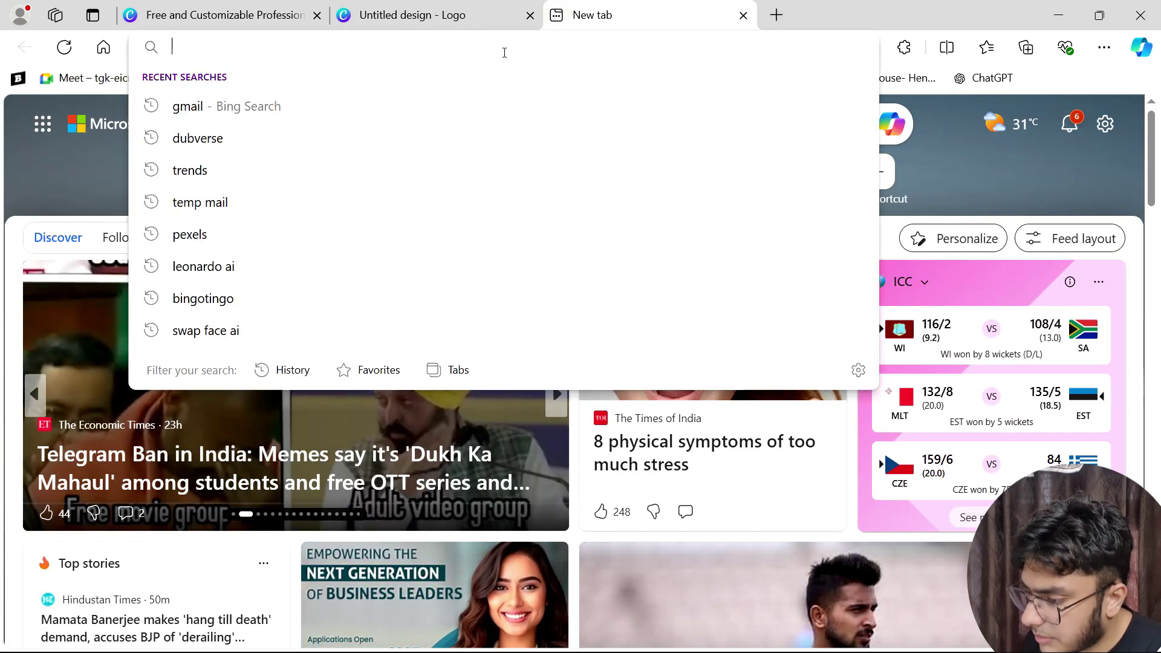
{"action": "type", "text": "pe"}
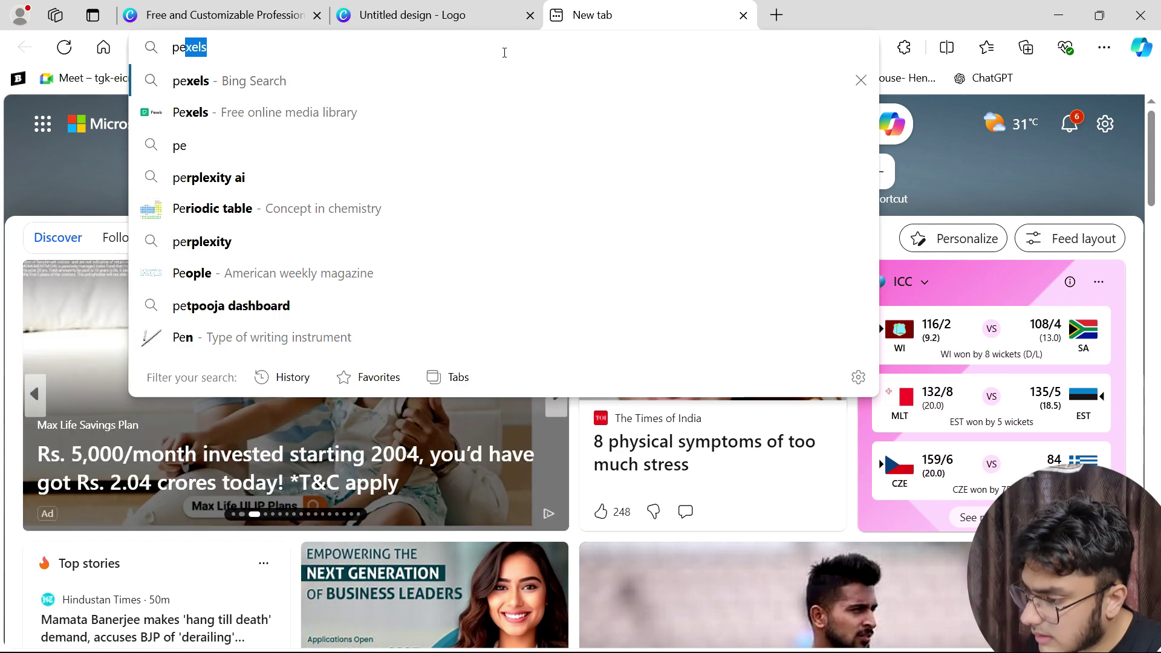
{"action": "type", "text": "xels"}
{"action": "key", "text": "Return"}
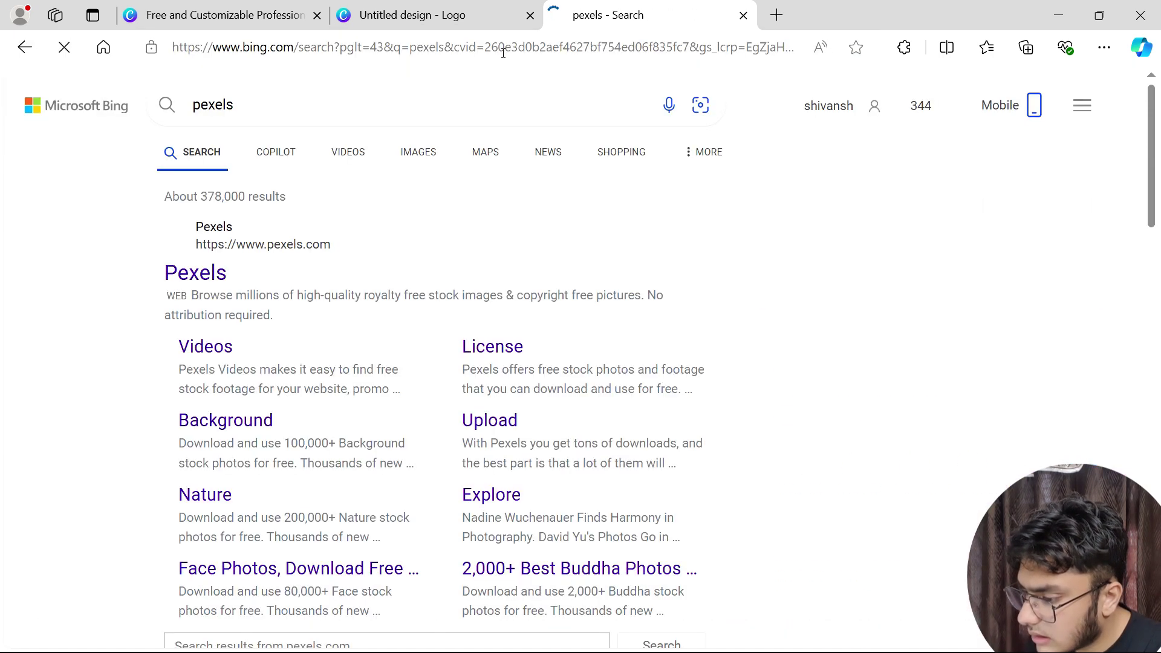
{"action": "left_click", "coordinate": [221, 274]}
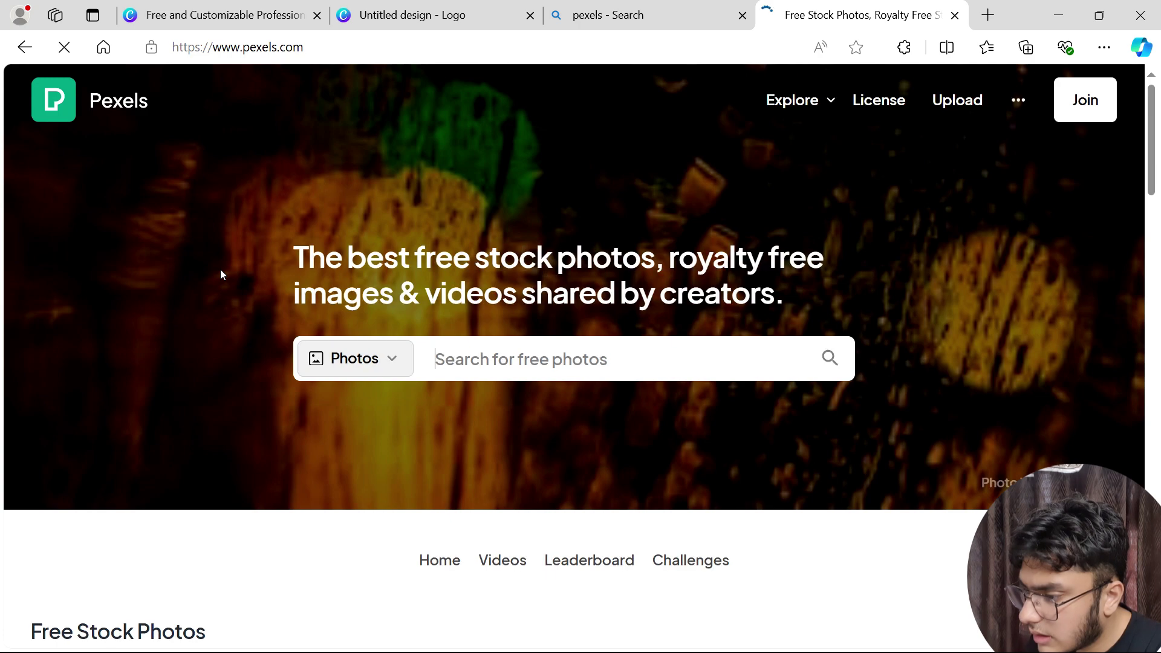
- Copy the Pexels home page address into the QR code app's URL in the logo design and generate the code
{"action": "left_click", "coordinate": [337, 47]}
{"action": "key", "text": "ctrl+c"}
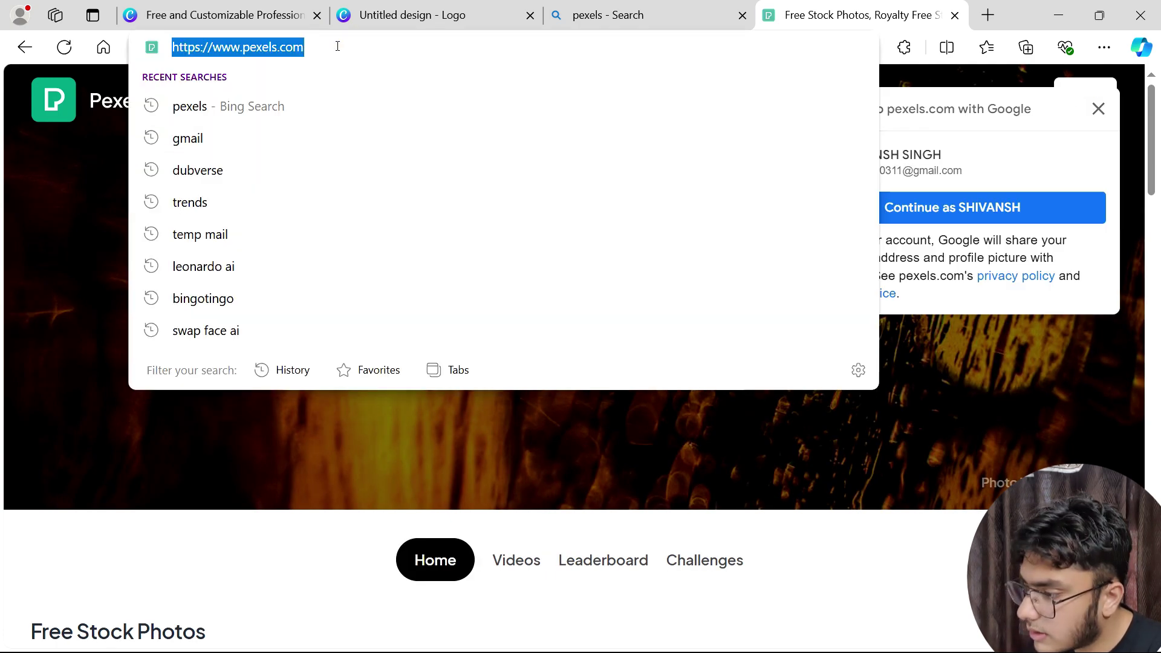
{"action": "left_click", "coordinate": [411, 12]}
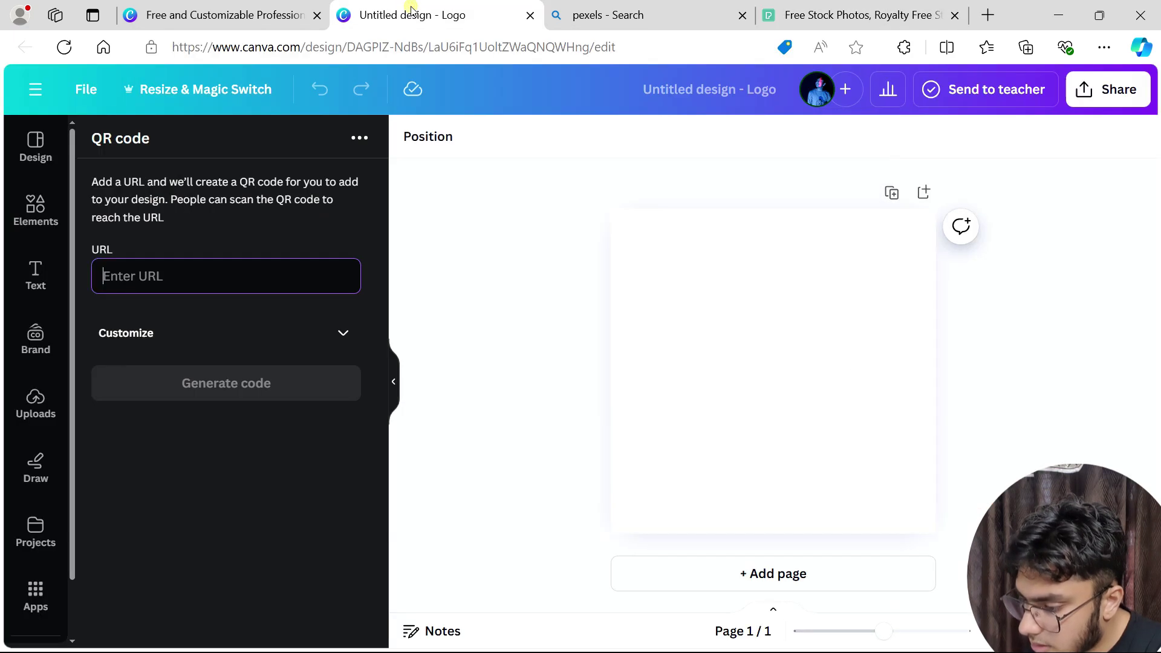
{"action": "key", "text": "ctrl+v"}
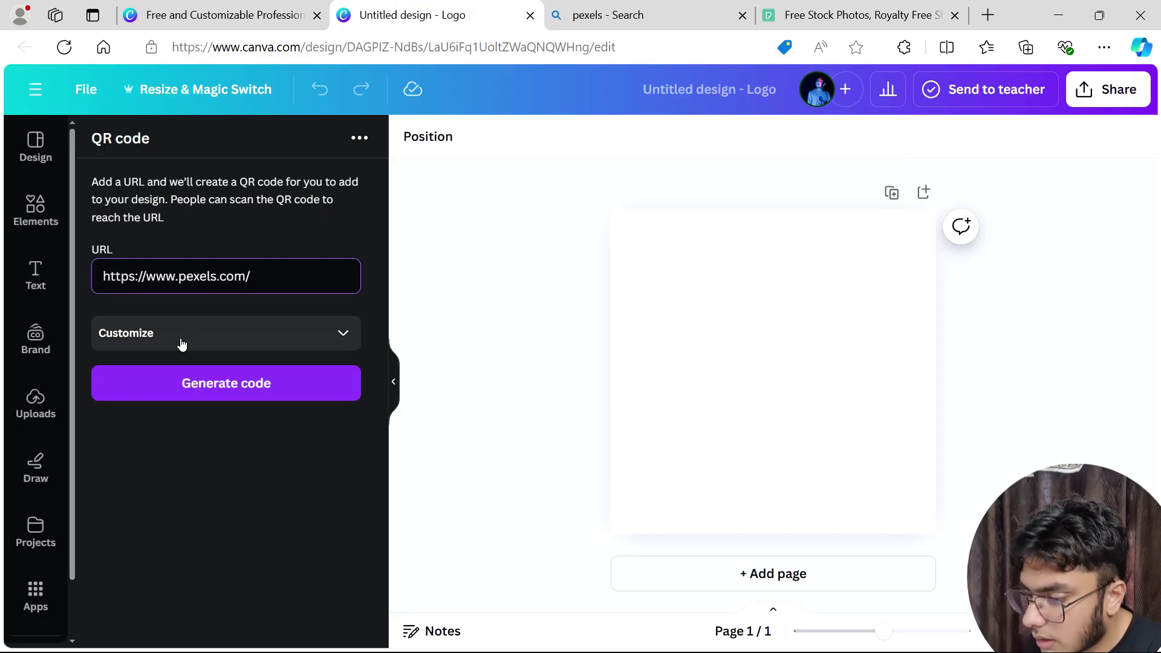
{"action": "left_click", "coordinate": [217, 386]}
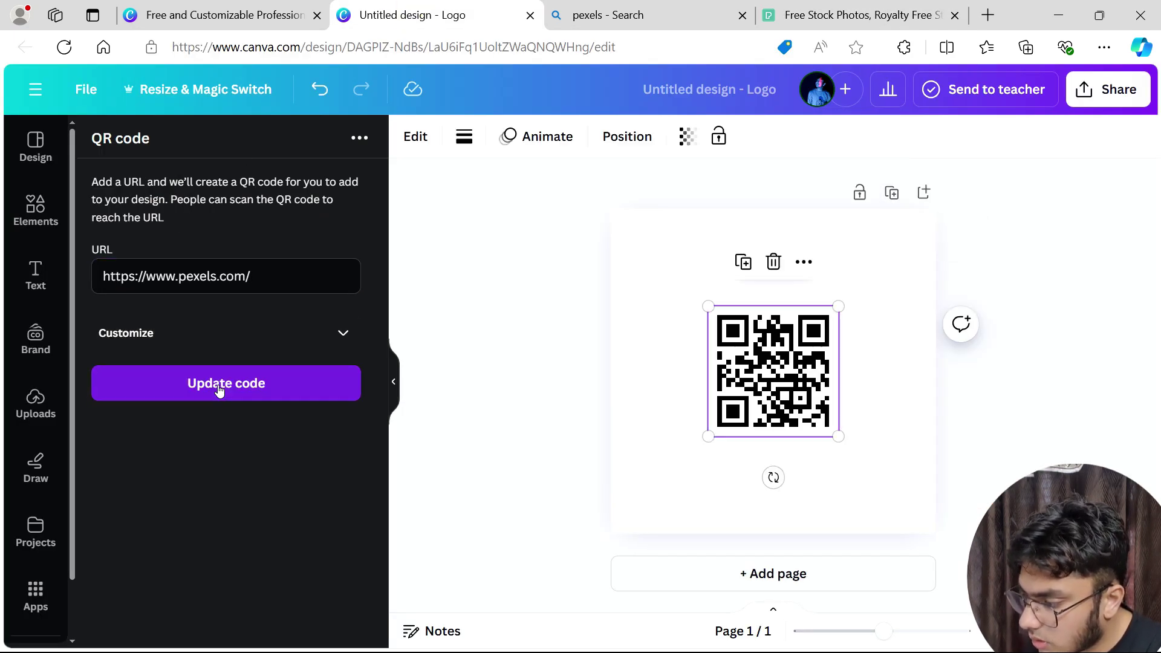
- Enlarge the QR code from opposite corners to 500 by 500 so it fills the whole logo page
{"action": "left_click_drag", "start_coordinate": [844, 305], "coordinate": [937, 208]}
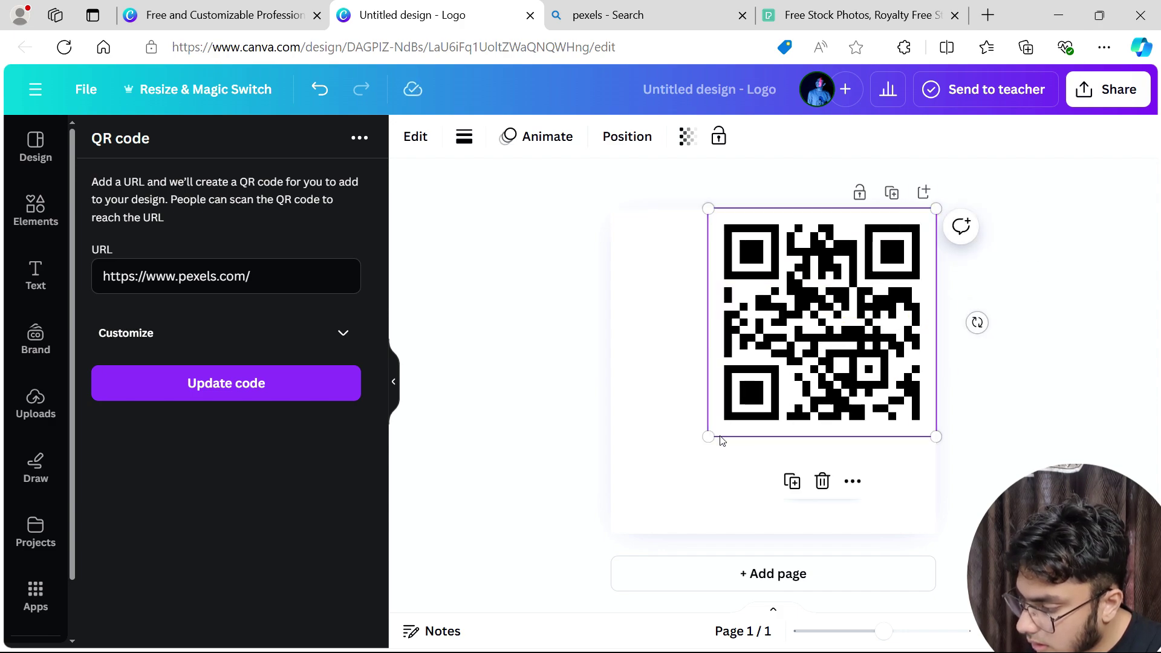
{"action": "left_click_drag", "start_coordinate": [708, 436], "coordinate": [612, 532]}
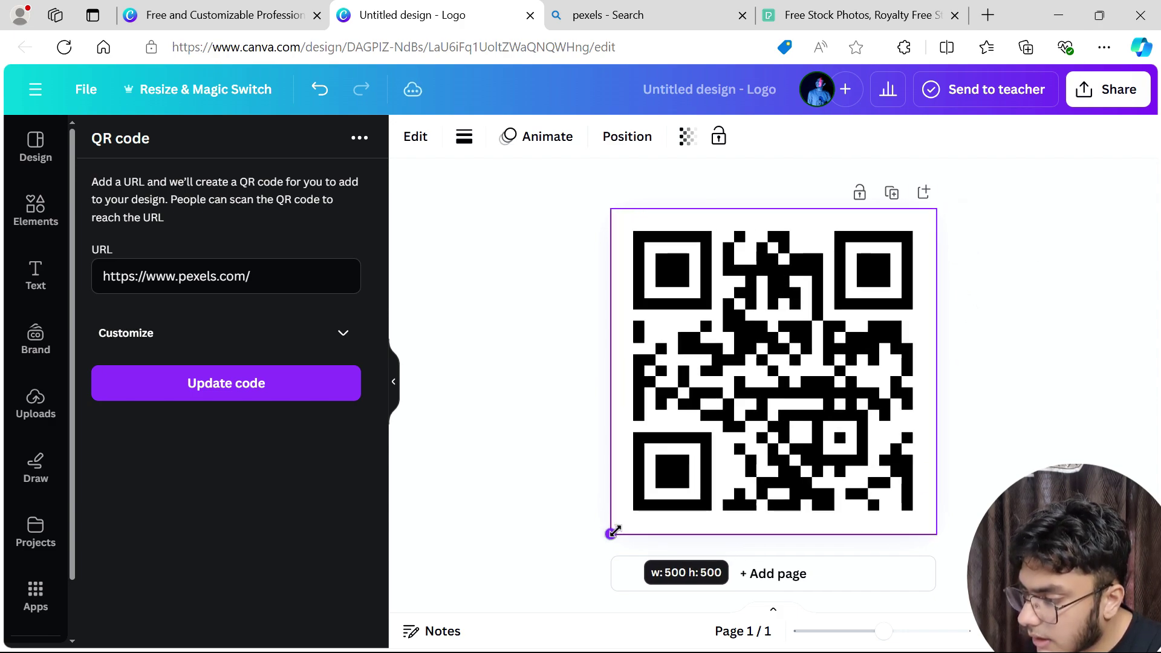
{"action": "left_click", "coordinate": [833, 13]}
{"action": "left_click", "coordinate": [493, 20]}
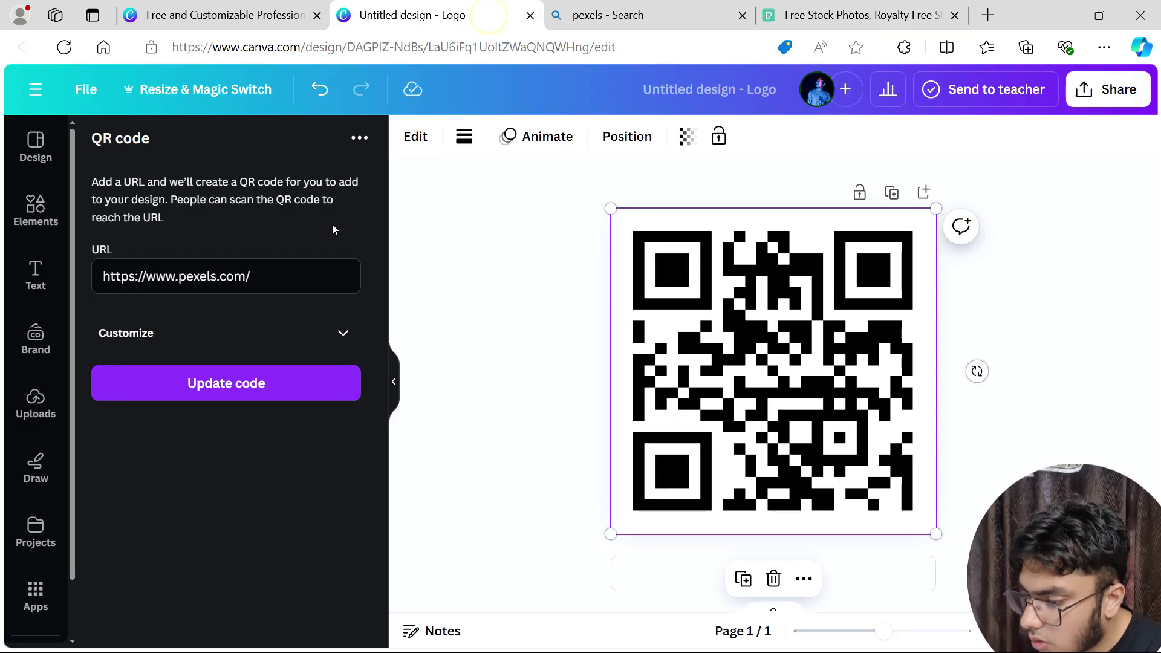
- Expand the QR code's customization options and set the foreground color to red
{"action": "left_click", "coordinate": [263, 334]}
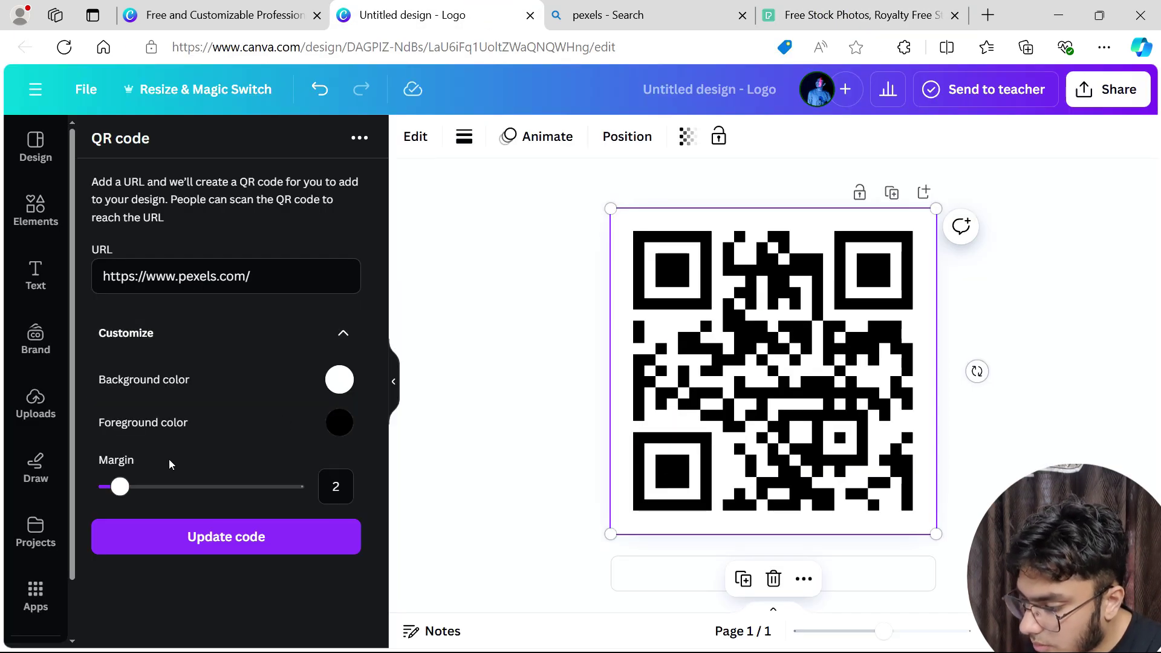
{"action": "left_click", "coordinate": [329, 423]}
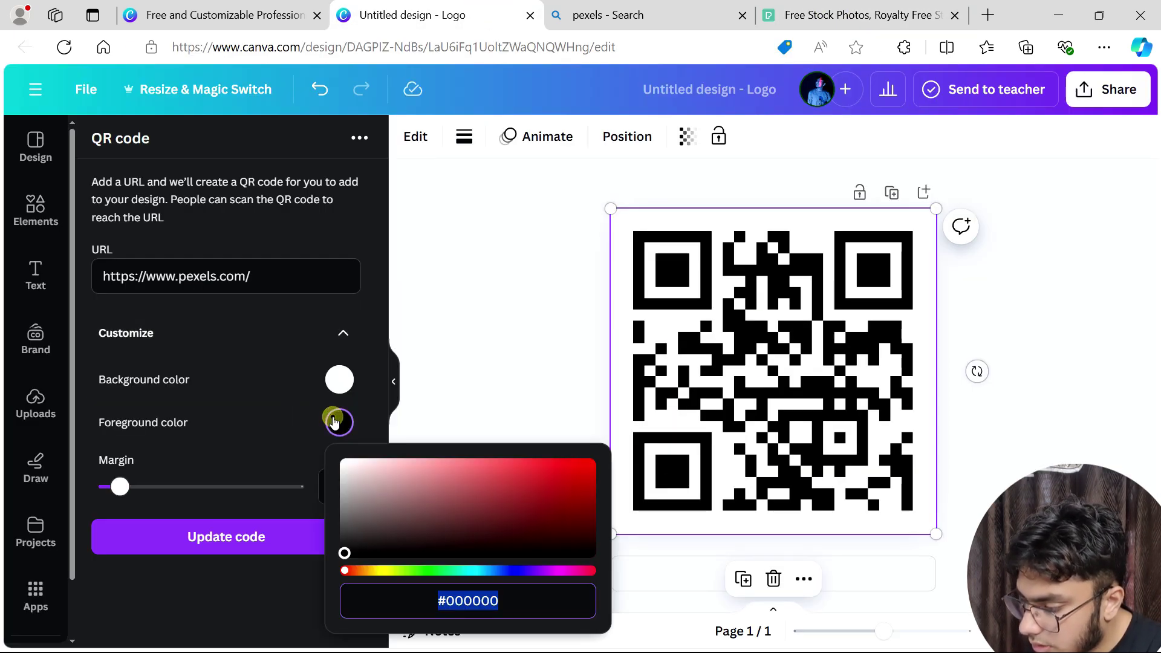
{"action": "left_click", "coordinate": [591, 469]}
{"action": "left_click", "coordinate": [525, 340]}
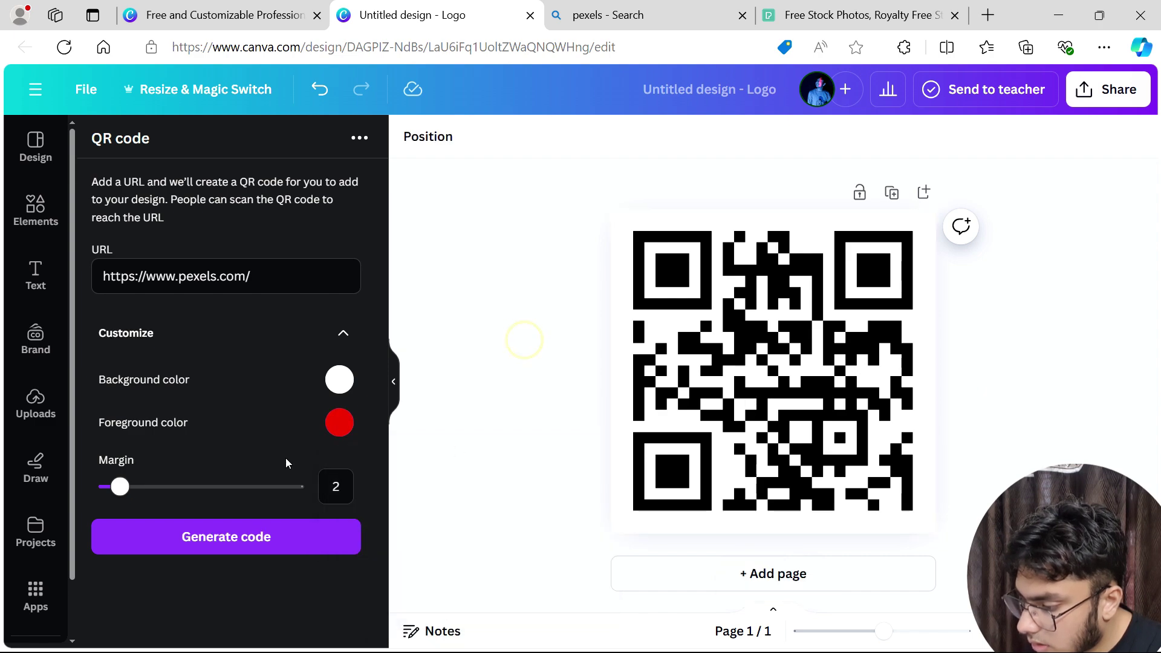
- Set the QR code's background color to a bright mint green
{"action": "left_click", "coordinate": [339, 380]}
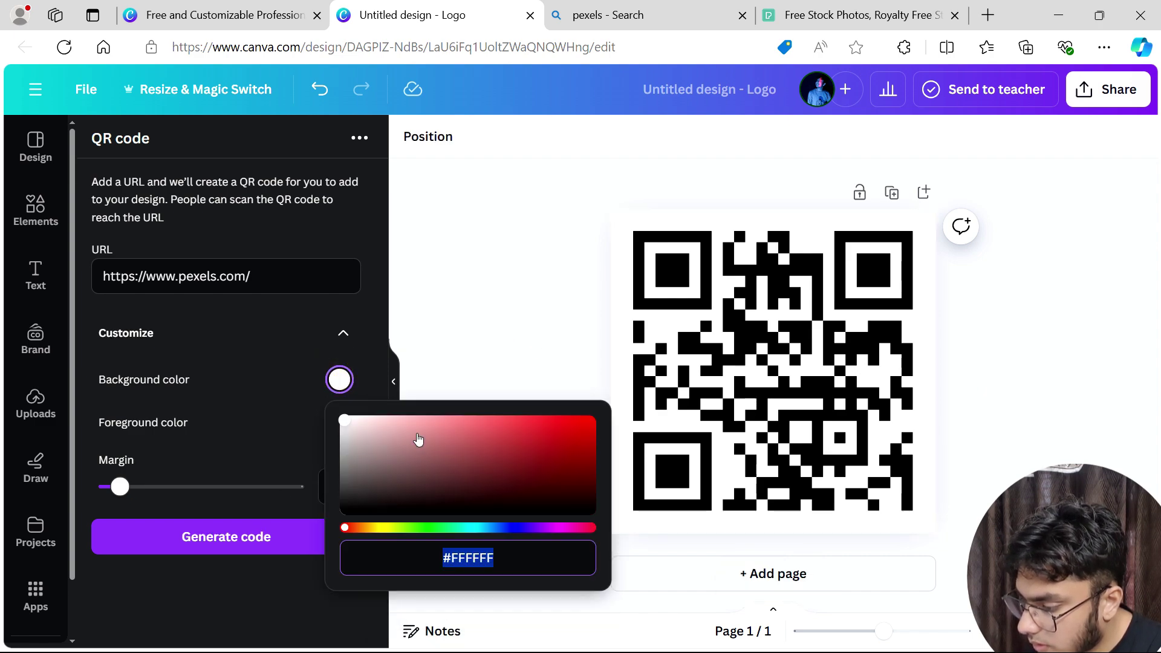
{"action": "left_click", "coordinate": [454, 530]}
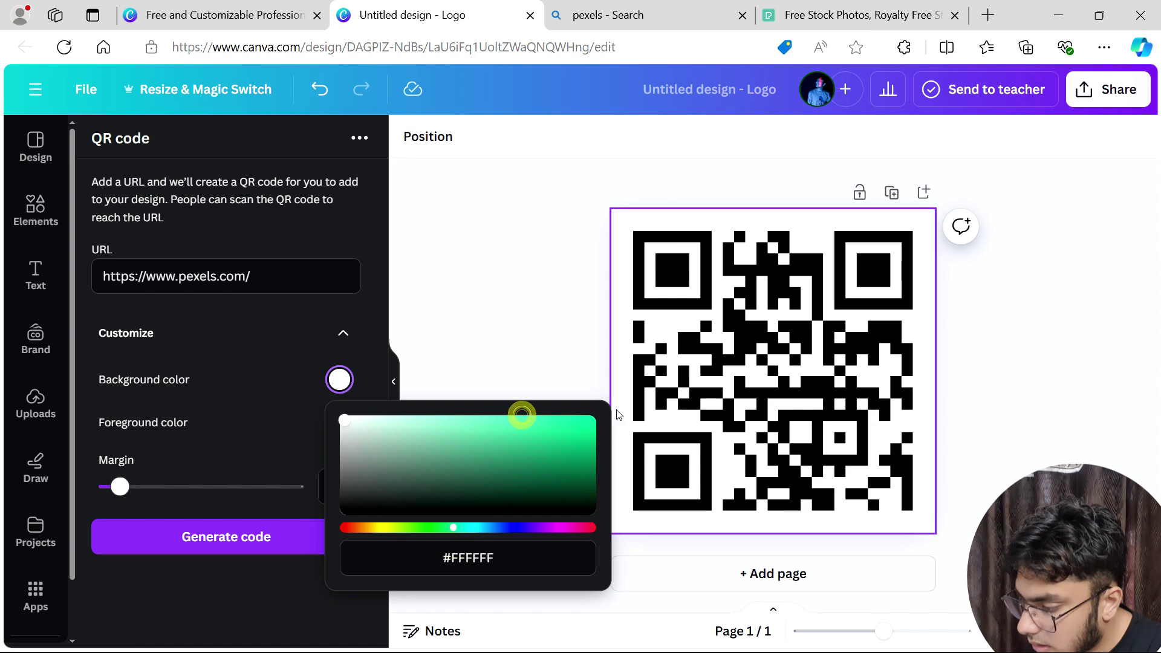
{"action": "left_click", "coordinate": [587, 421]}
{"action": "left_click", "coordinate": [472, 322]}
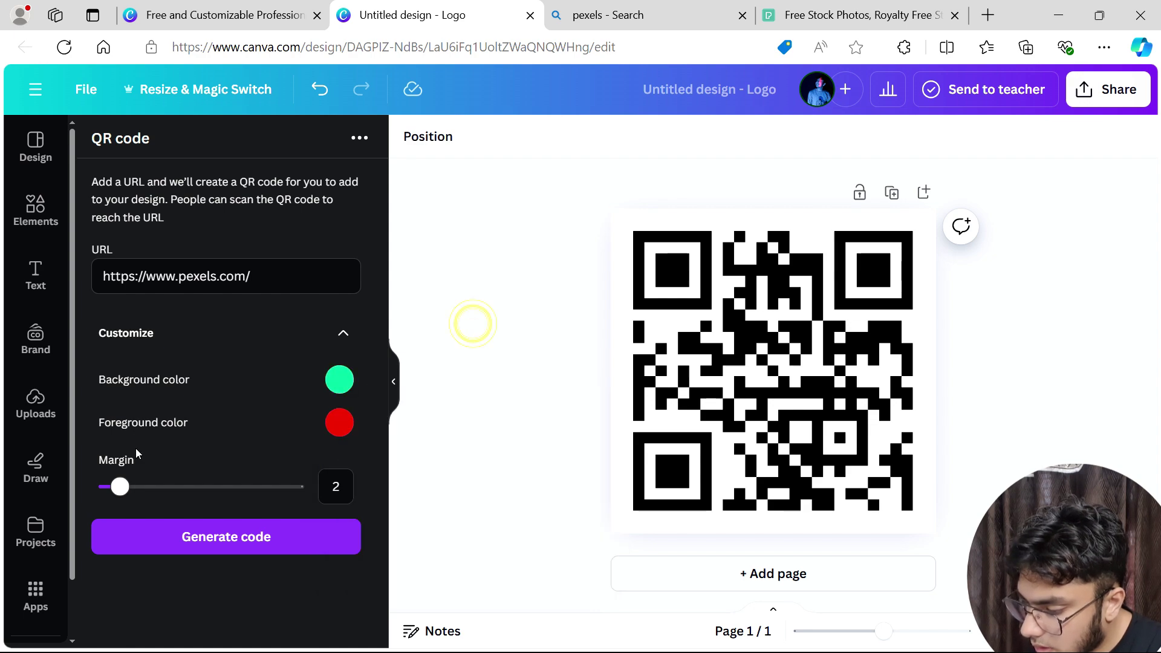
- Set the QR code's margin to 13, generate the recolored code, and add a new page
{"action": "left_click_drag", "start_coordinate": [120, 487], "coordinate": [189, 485]}
{"action": "left_click", "coordinate": [206, 542]}
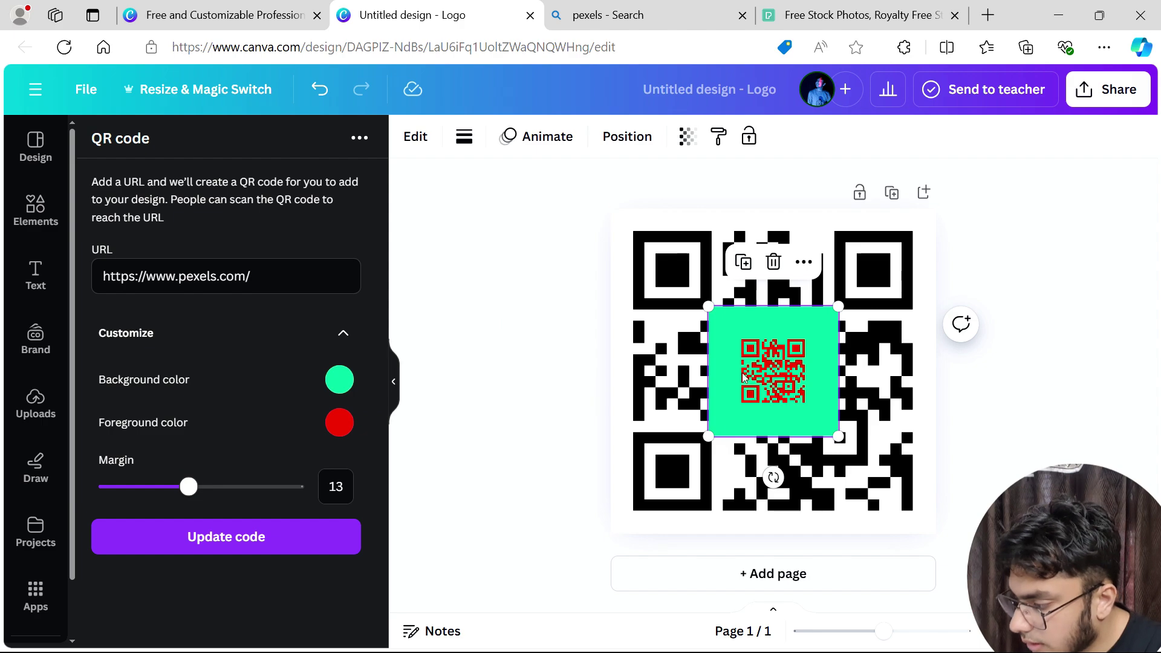
{"action": "left_click", "coordinate": [538, 300]}
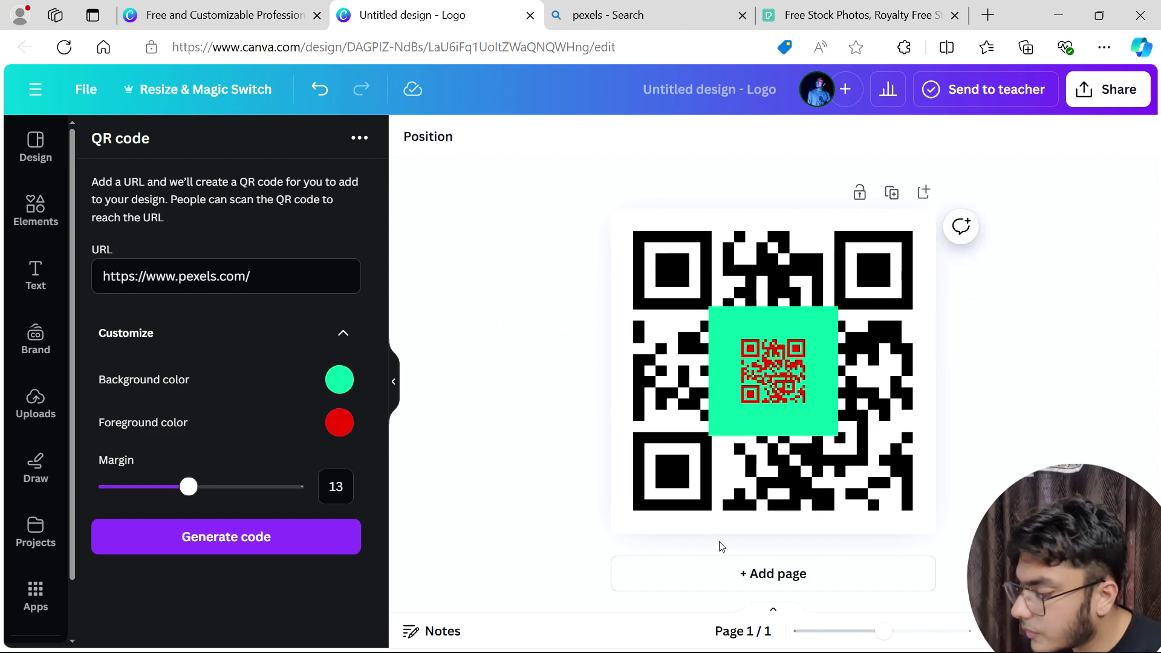
{"action": "left_click", "coordinate": [767, 573]}
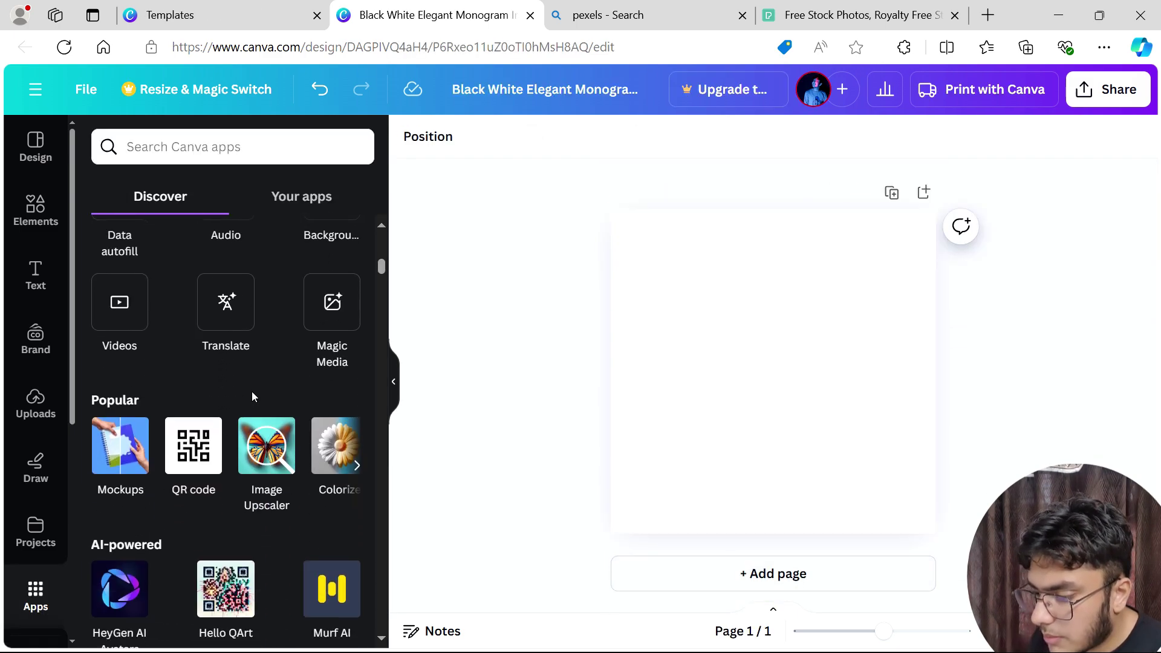
{"action": "scroll", "coordinate": [251, 391], "scroll_direction": "down", "scroll_amount": 3}
{"action": "scroll", "coordinate": [251, 390], "scroll_direction": "down", "scroll_amount": 2}
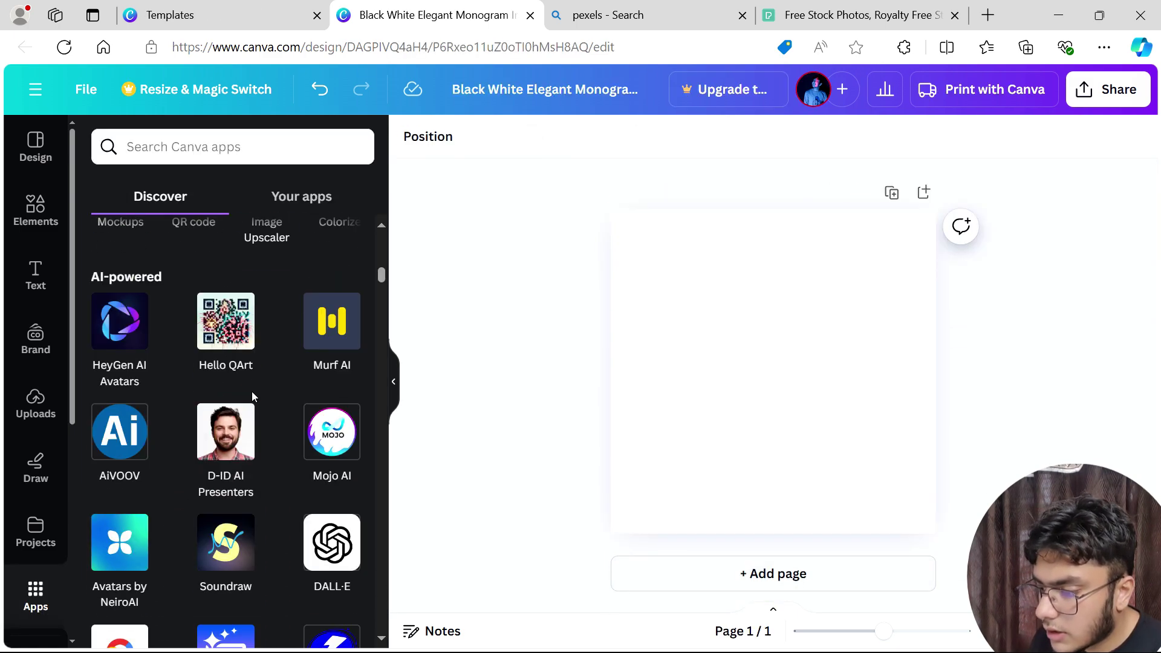
{"action": "left_click", "coordinate": [225, 354]}
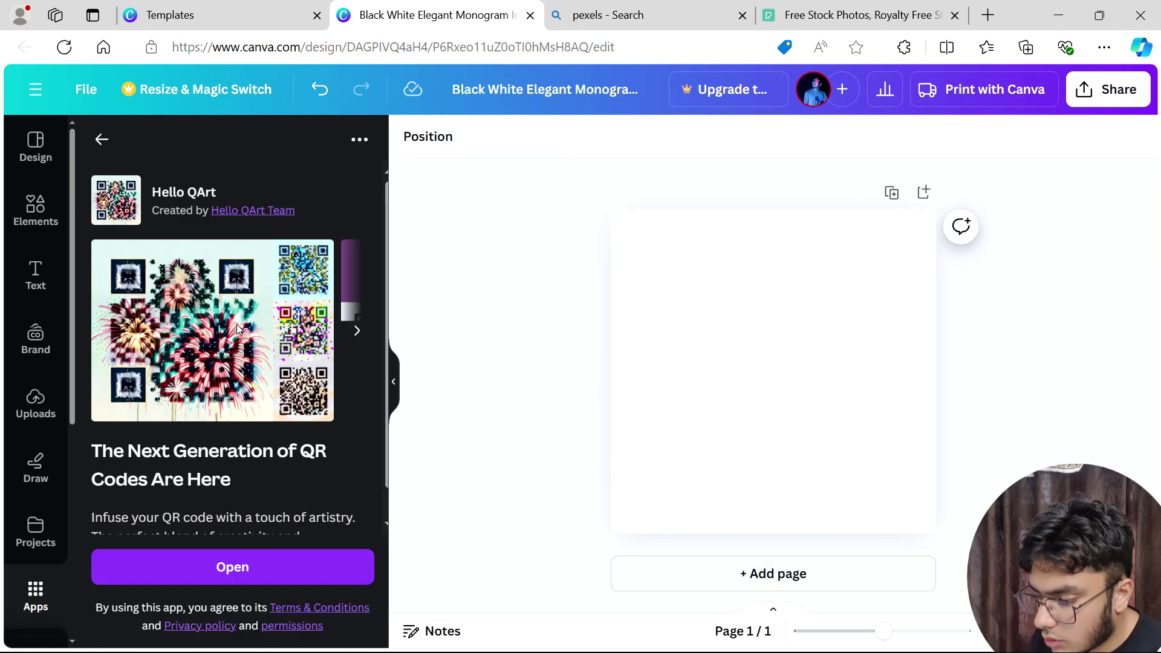
{"action": "left_click", "coordinate": [235, 563]}
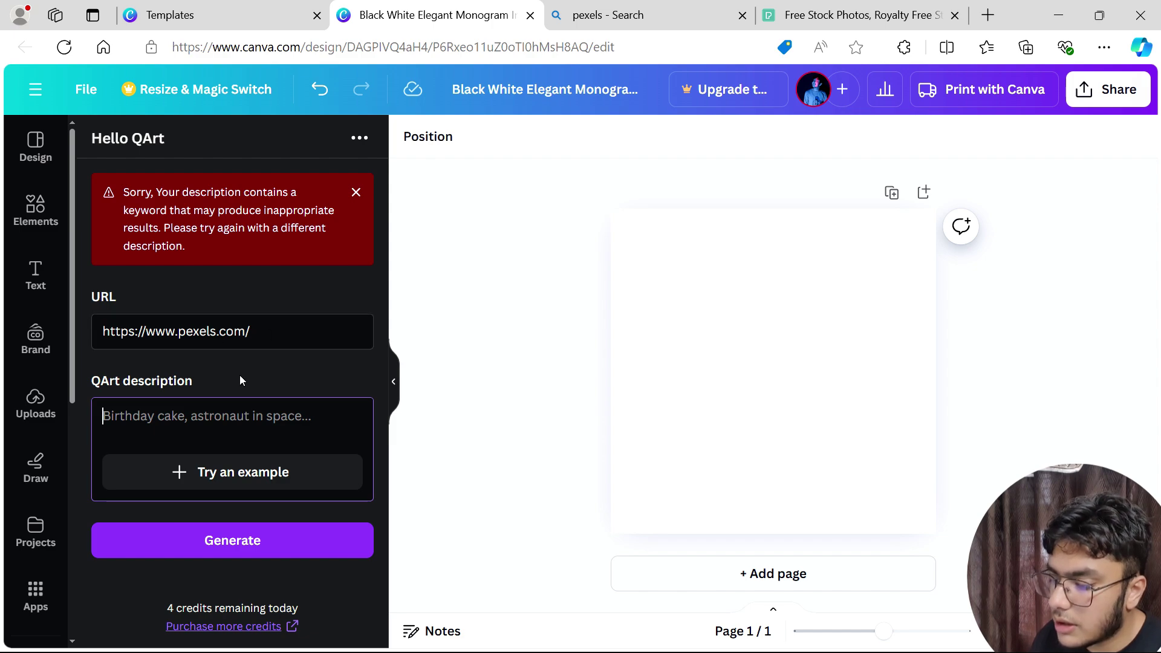
{"action": "left_click", "coordinate": [181, 470]}
{"action": "left_click", "coordinate": [203, 549]}
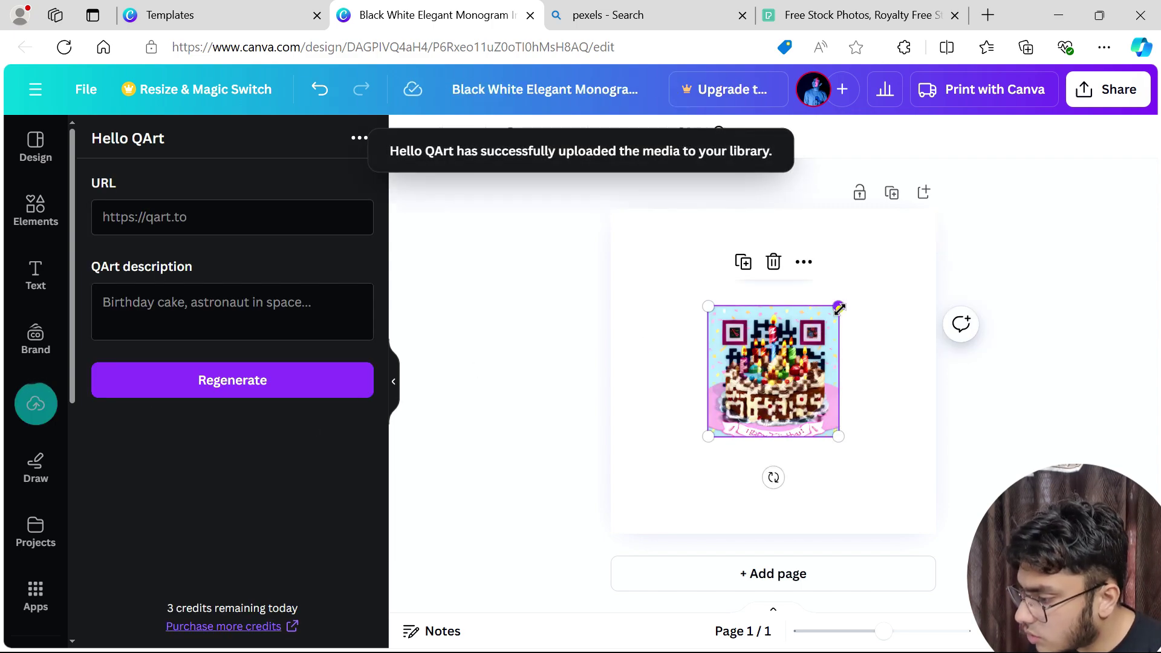
- Enlarge the birthday cake QR art from opposite corners to fill the whole page
{"action": "left_click_drag", "start_coordinate": [838, 306], "coordinate": [937, 210]}
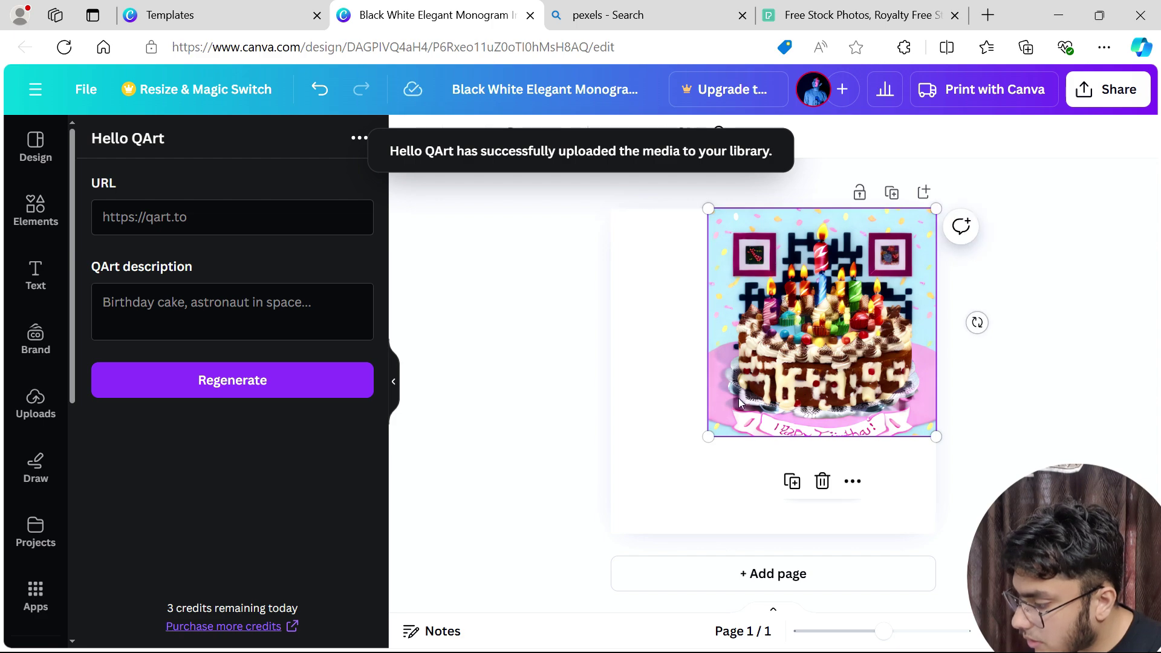
{"action": "left_click_drag", "start_coordinate": [712, 436], "coordinate": [627, 542]}
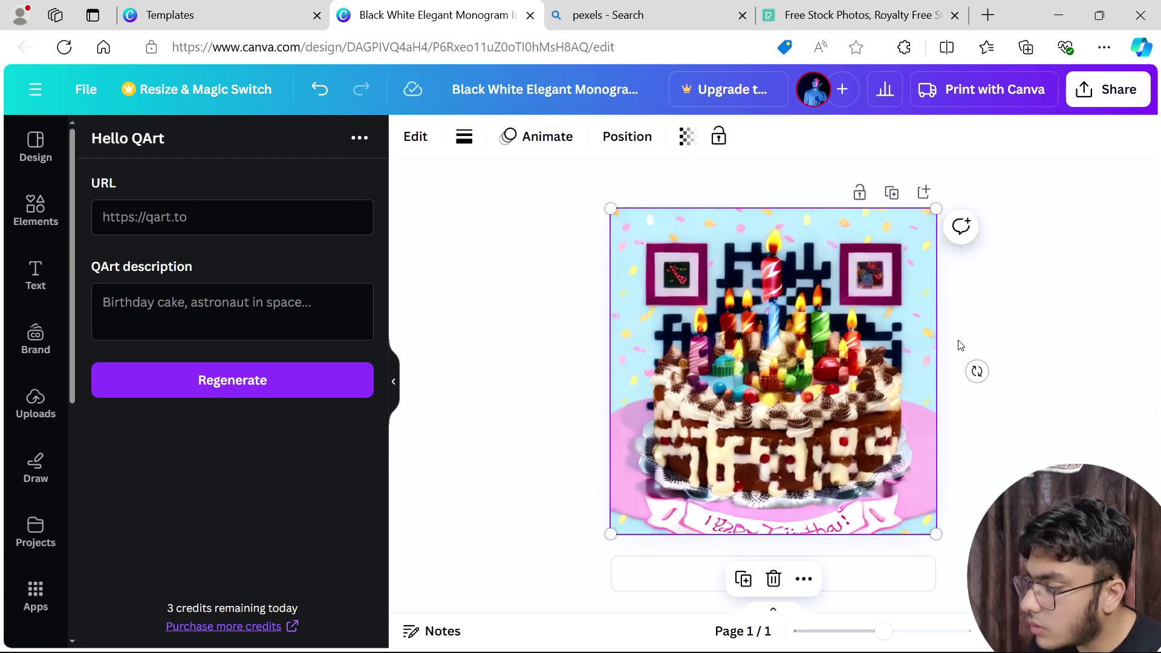
{"action": "left_click", "coordinate": [1001, 333]}
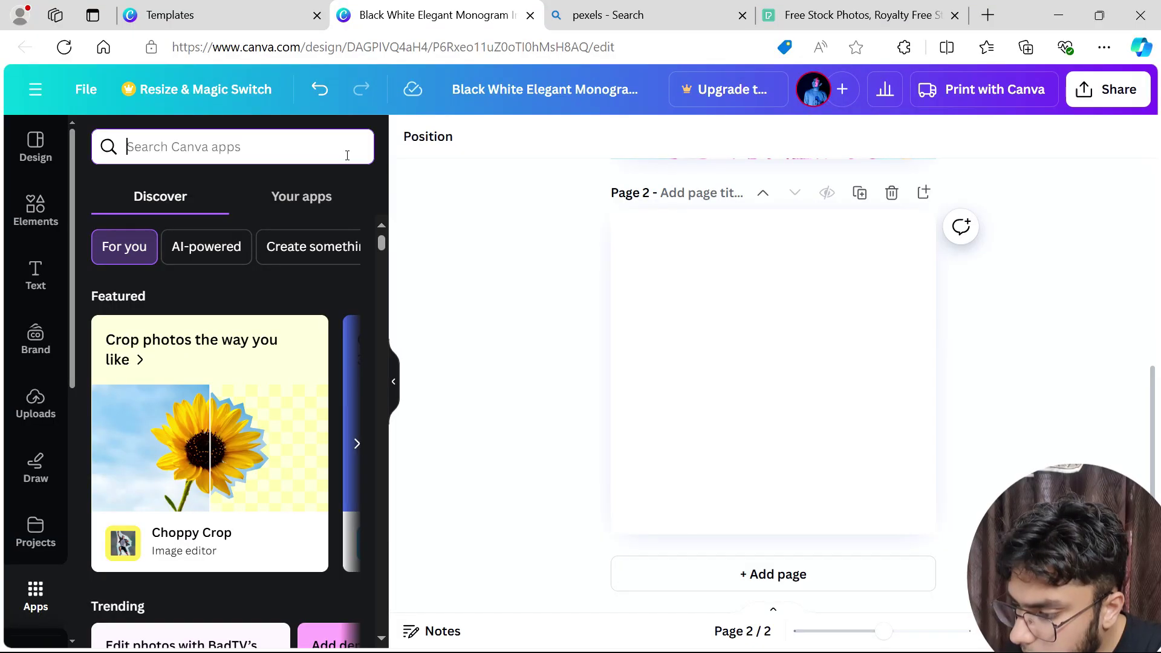
- Search the apps for "barc" and open the Barcode Generator app
{"action": "type", "text": "barc"}
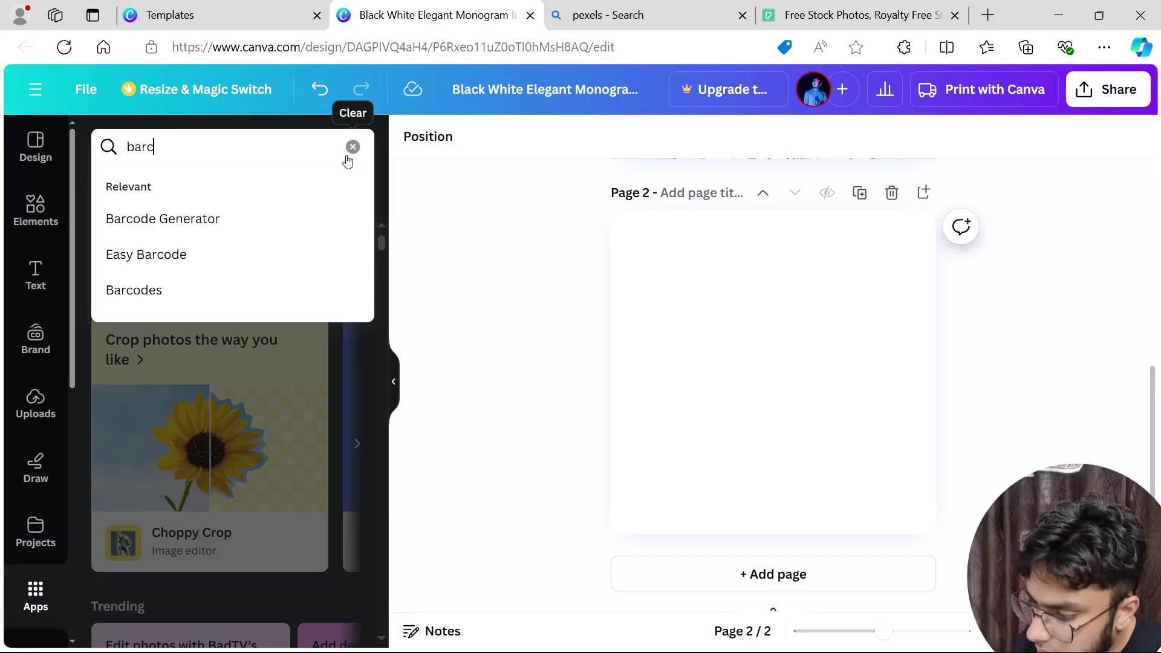
{"action": "left_click", "coordinate": [278, 215]}
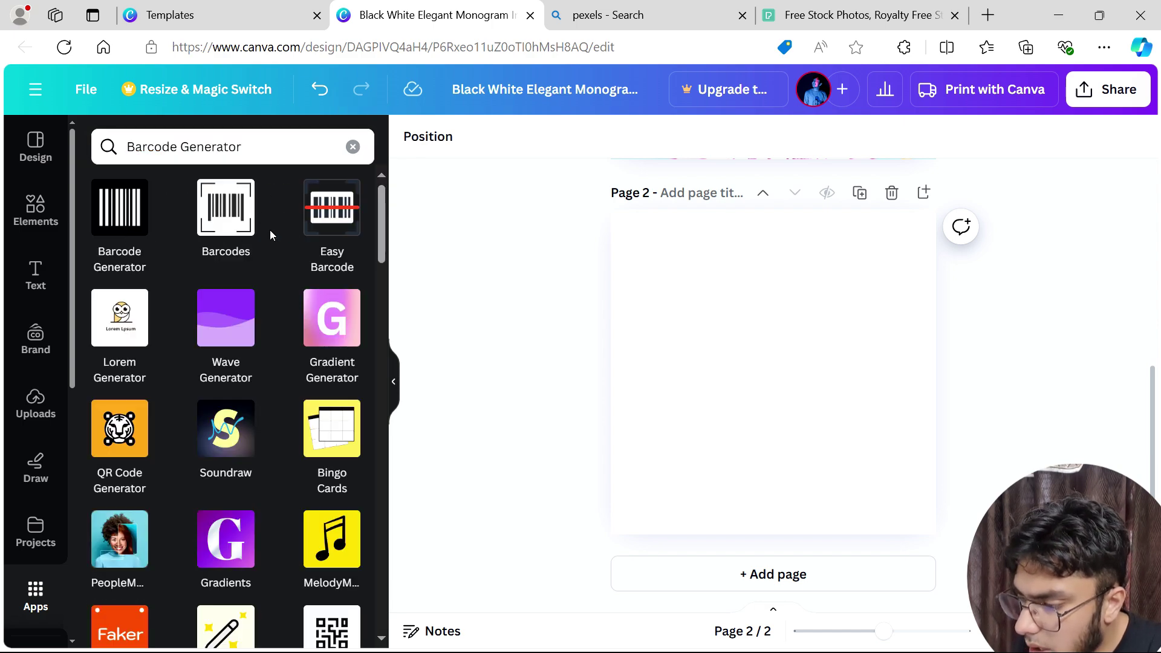
{"action": "left_click", "coordinate": [120, 238]}
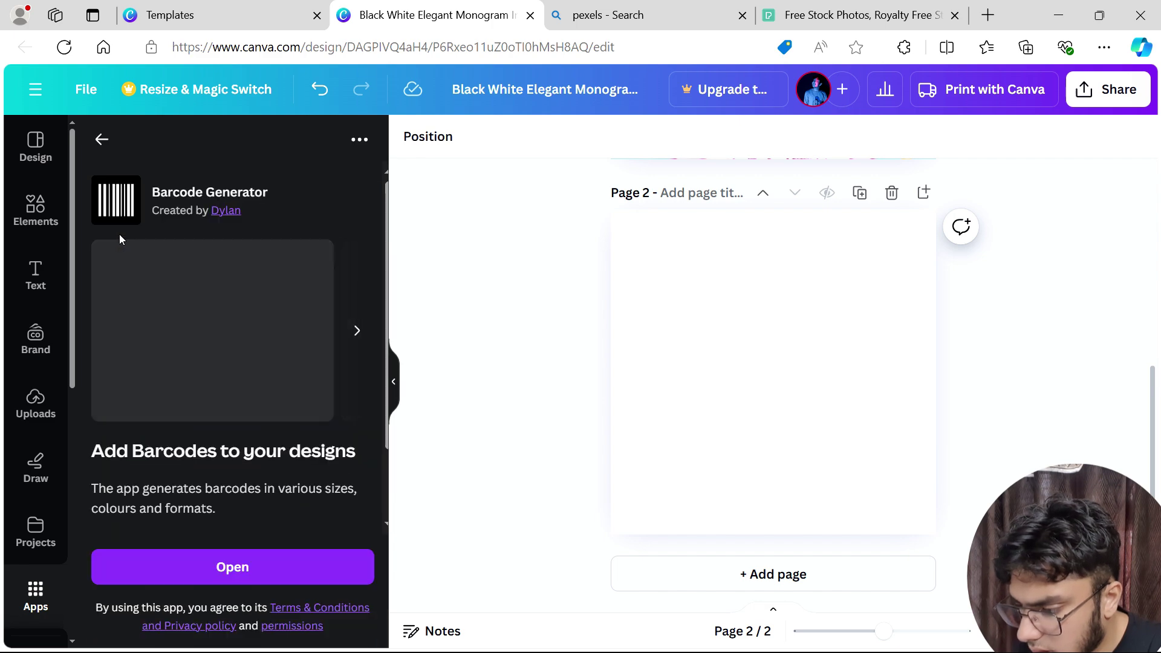
{"action": "left_click", "coordinate": [148, 564]}
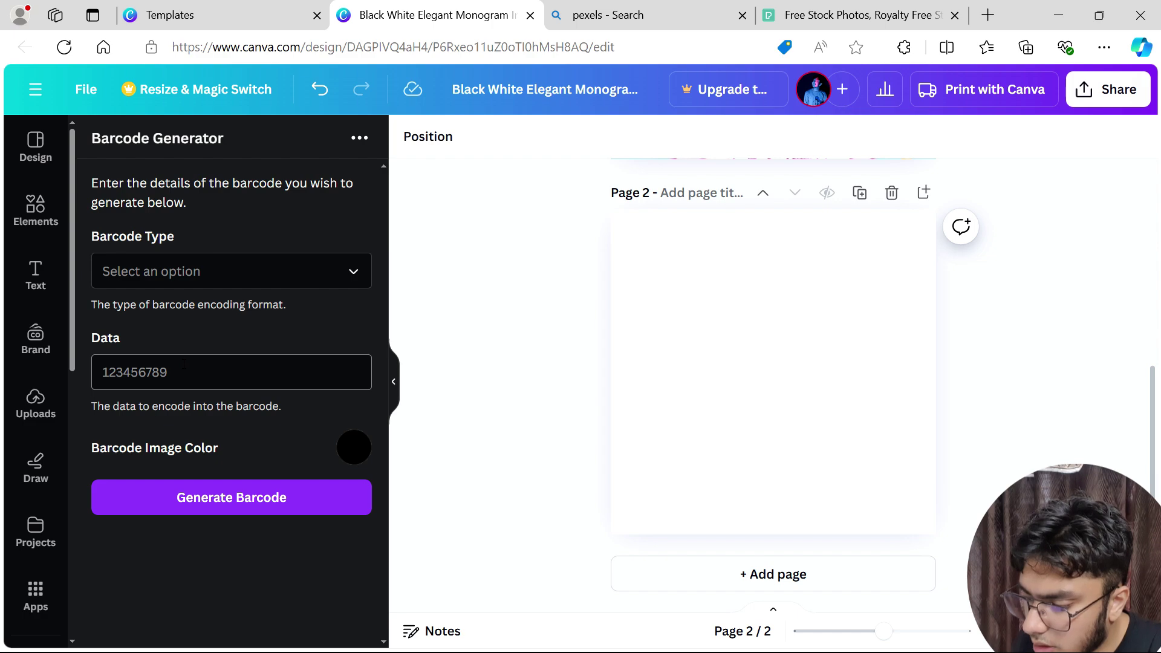
{"action": "left_click", "coordinate": [266, 277]}
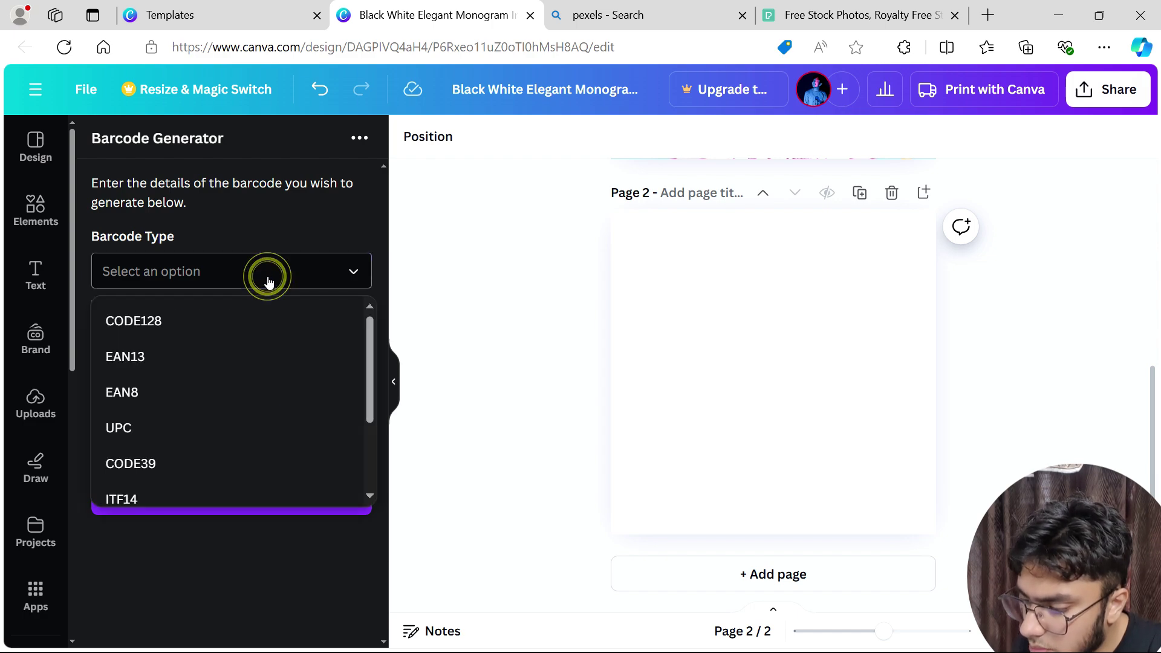
{"action": "scroll", "coordinate": [219, 422], "scroll_direction": "down", "scroll_amount": 1}
{"action": "scroll", "coordinate": [219, 422], "scroll_direction": "down", "scroll_amount": 2}
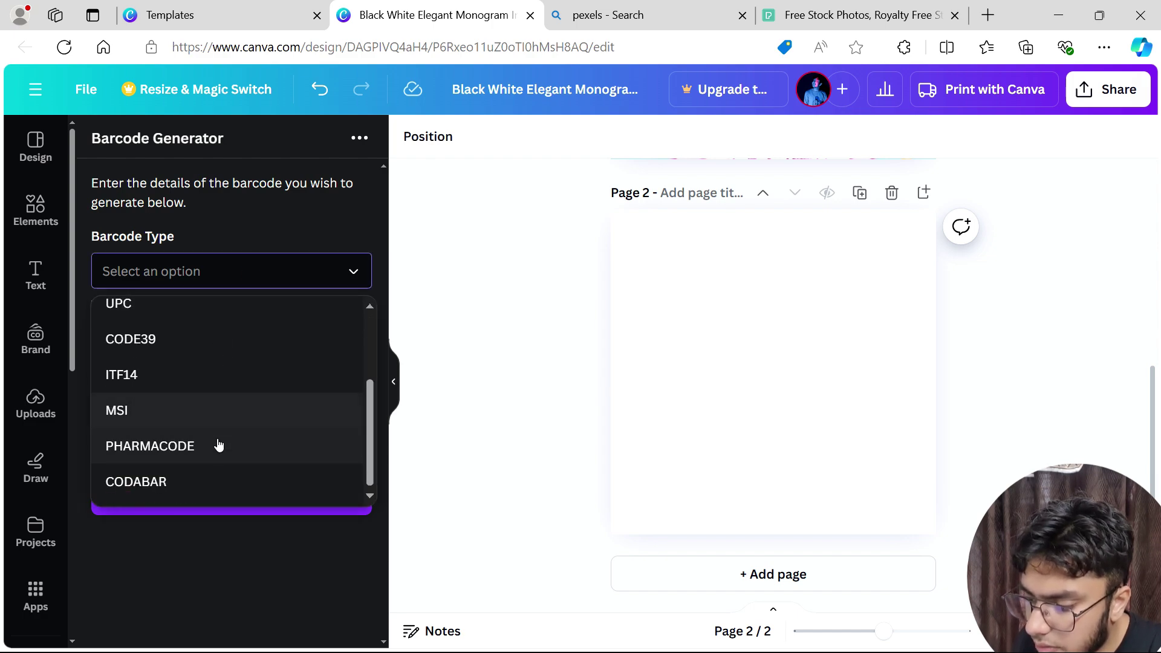
{"action": "left_click", "coordinate": [218, 446]}
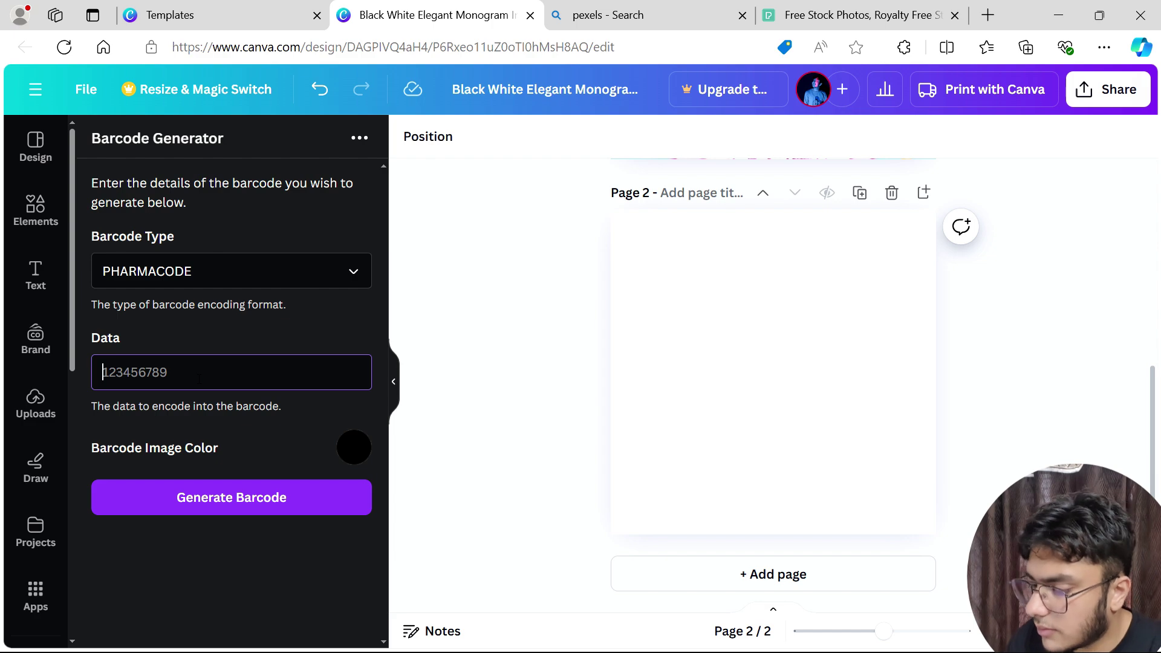
{"action": "type", "text": "7897789898"}
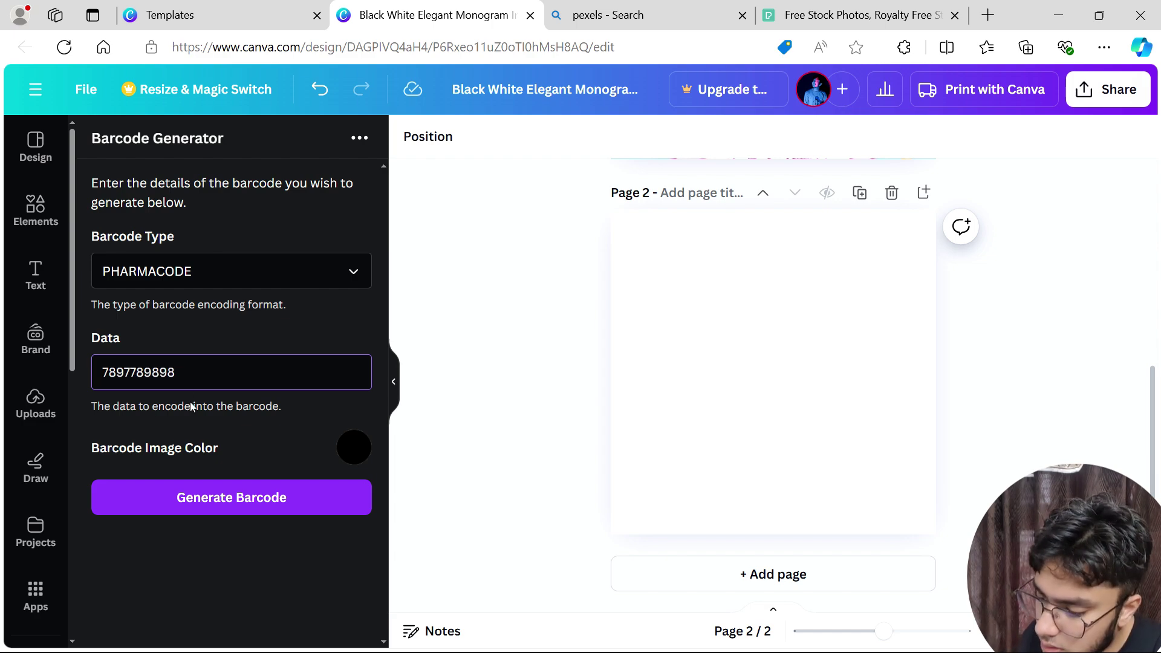
{"action": "left_click", "coordinate": [212, 490]}
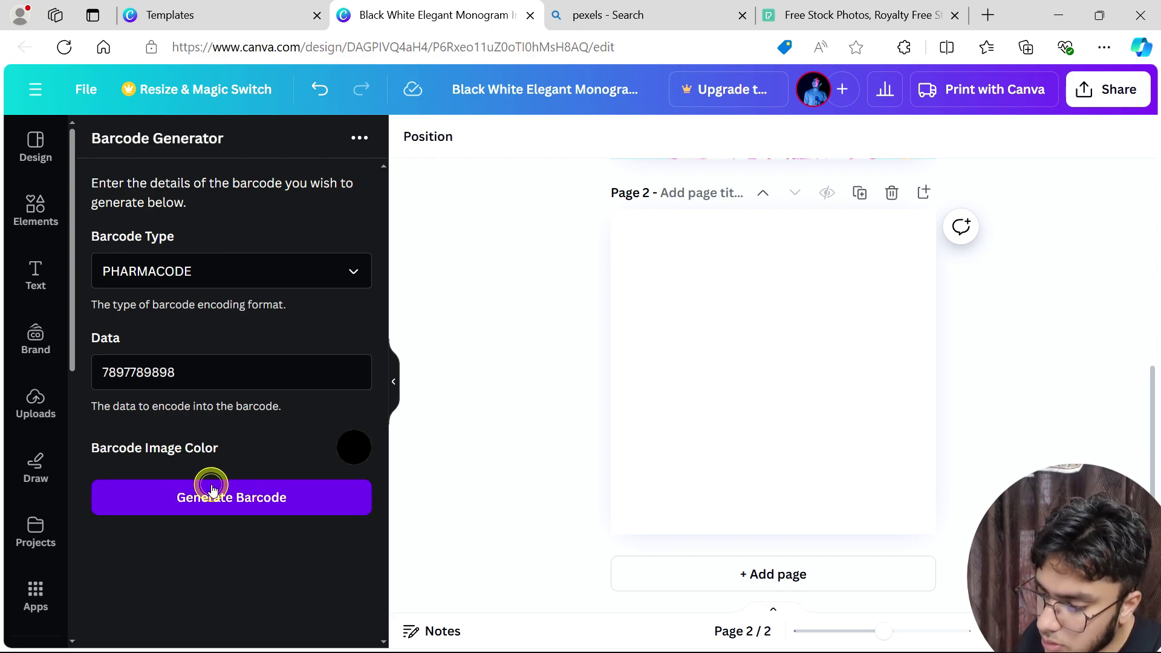
{"action": "left_click", "coordinate": [564, 394]}
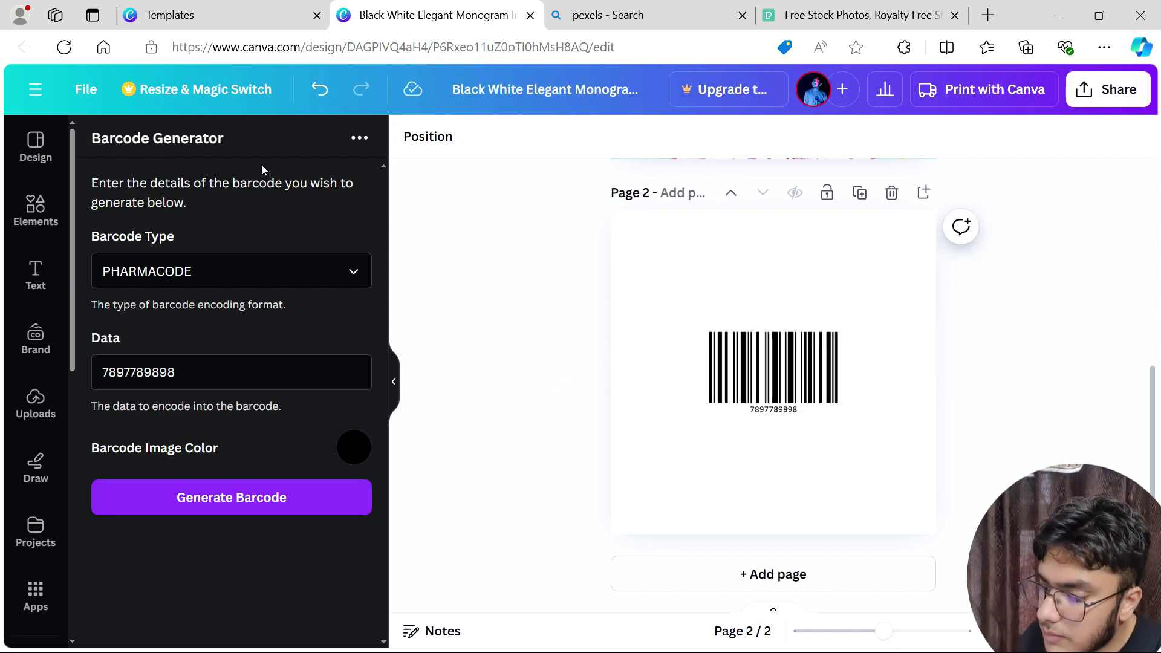
- View the details of the Barcodes app and return to the app search results
{"action": "left_click", "coordinate": [40, 607]}
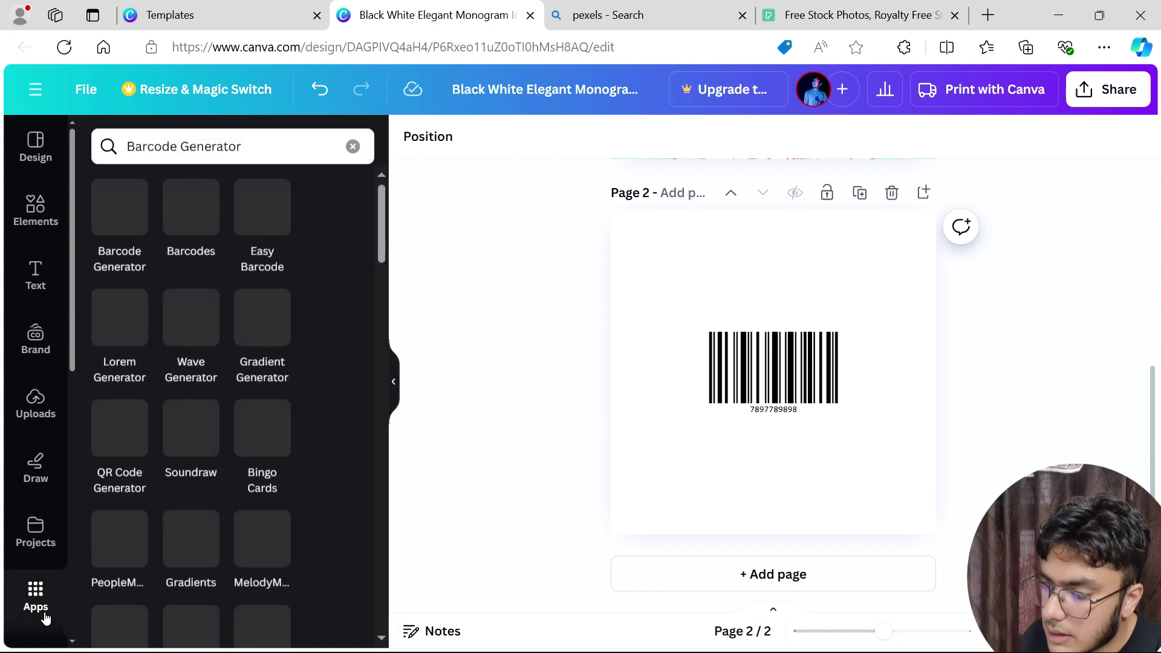
{"action": "left_click", "coordinate": [208, 215]}
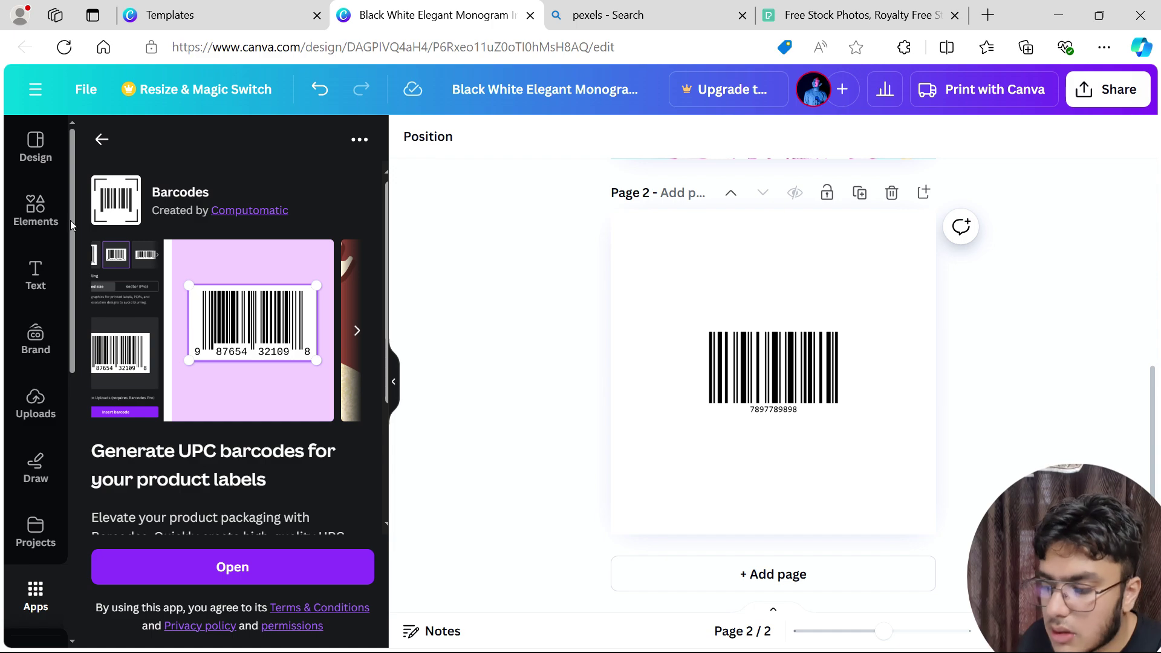
{"action": "left_click", "coordinate": [103, 139]}
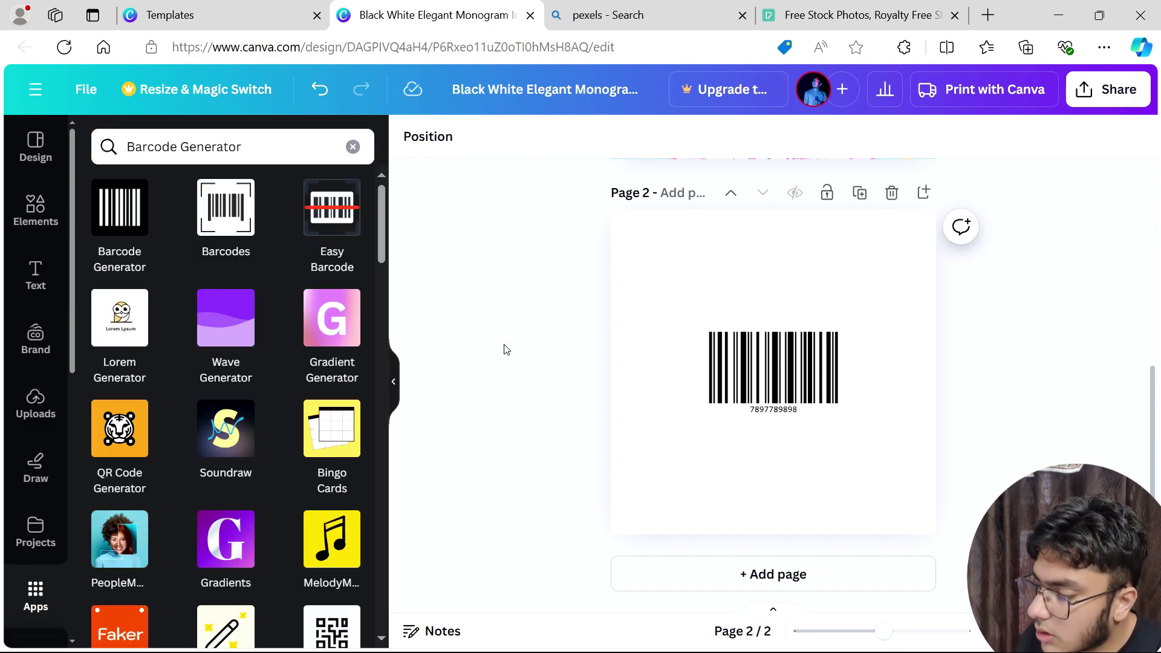
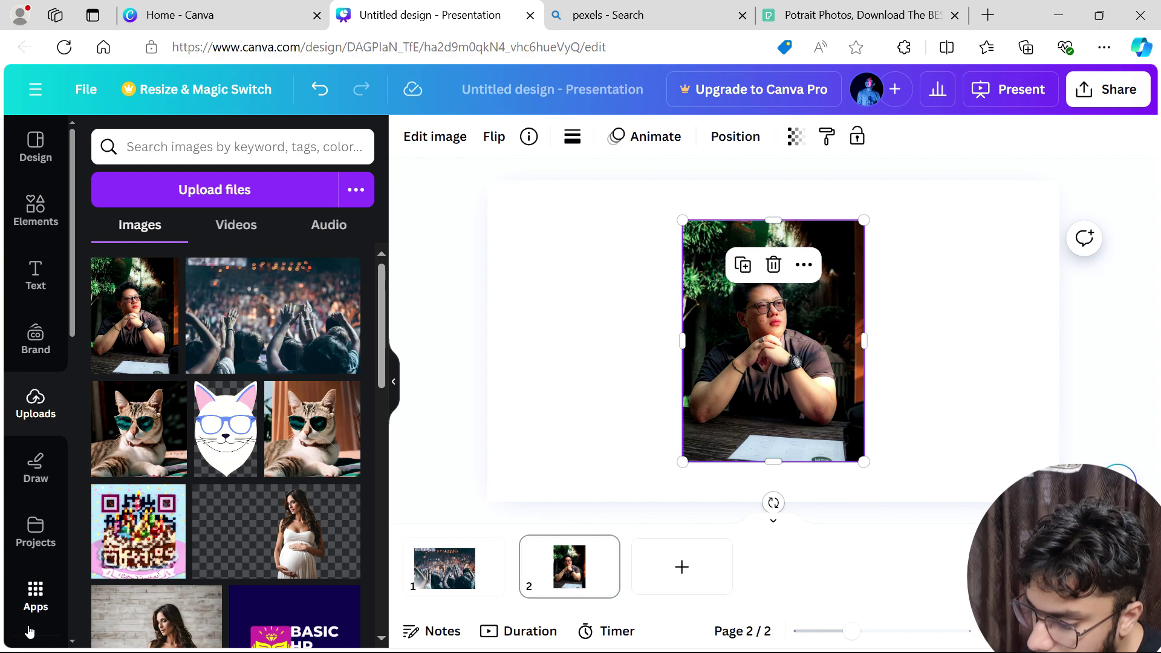
- Search the apps for "image ups" and open Image Upscaler for the portrait on page 2 of the presentation
{"action": "left_click", "coordinate": [34, 598]}
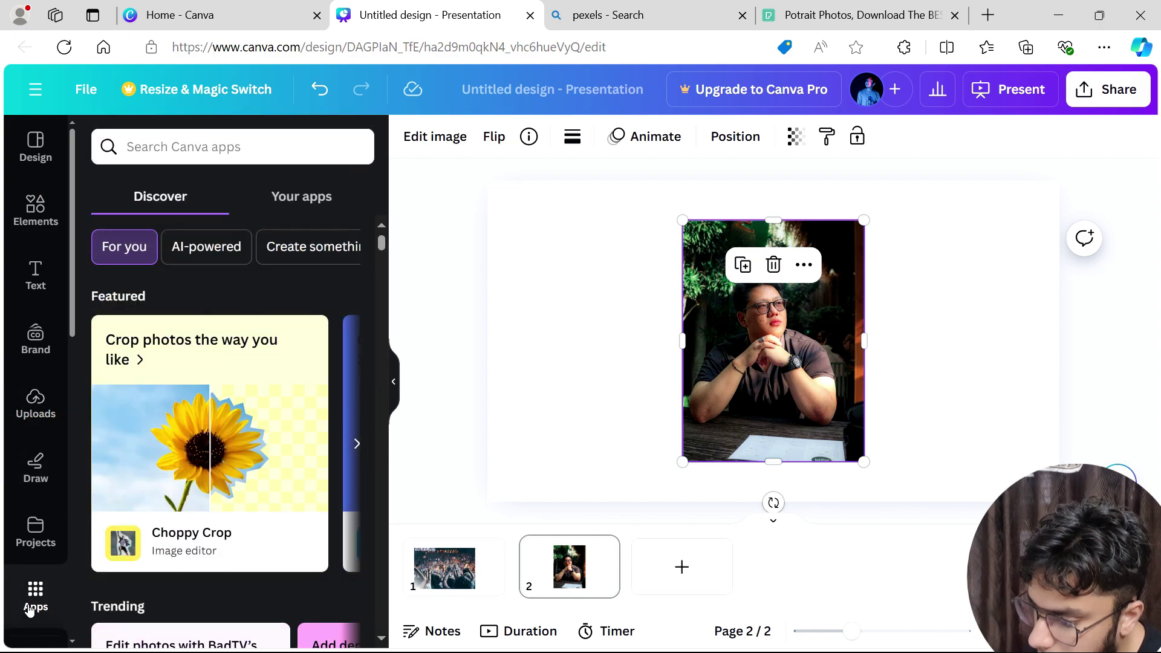
{"action": "left_click", "coordinate": [255, 143]}
{"action": "type", "text": "ian"}
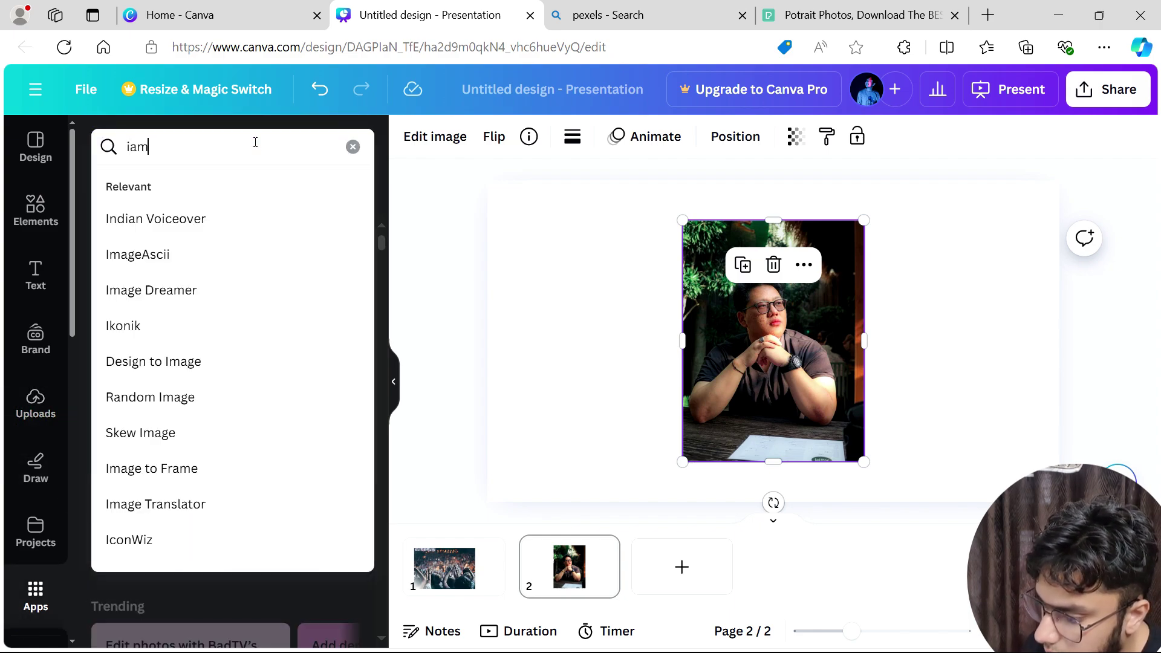
{"action": "key", "text": "BackSpace"}
{"action": "key", "text": "BackSpace"}
{"action": "type", "text": "ma"}
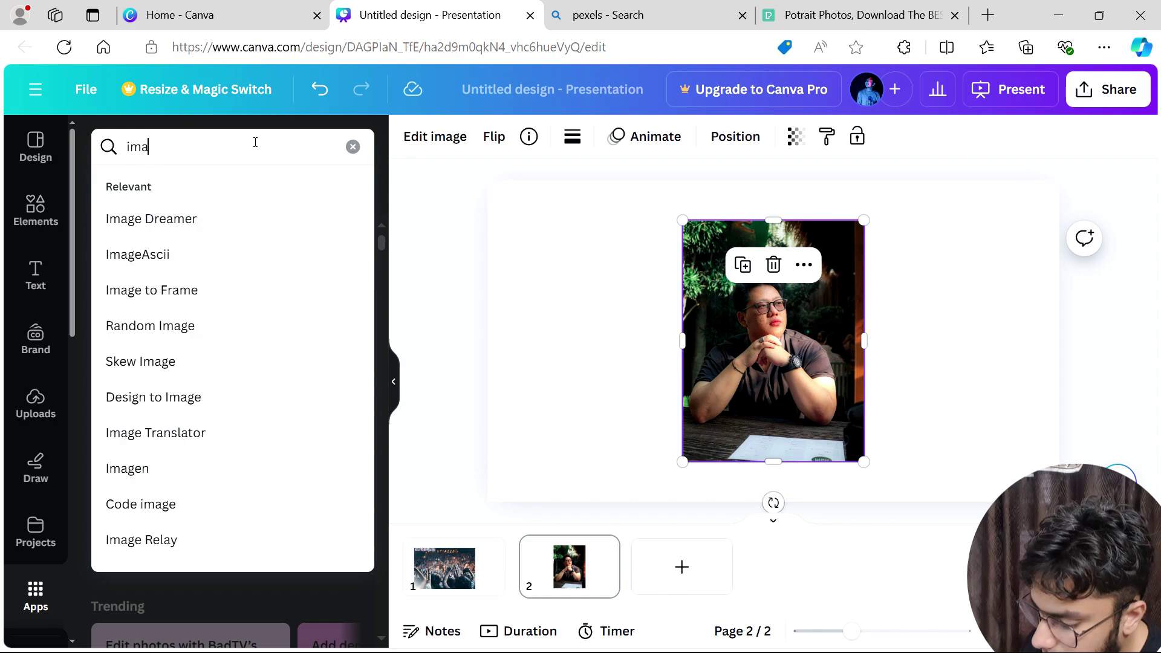
{"action": "type", "text": "ge"}
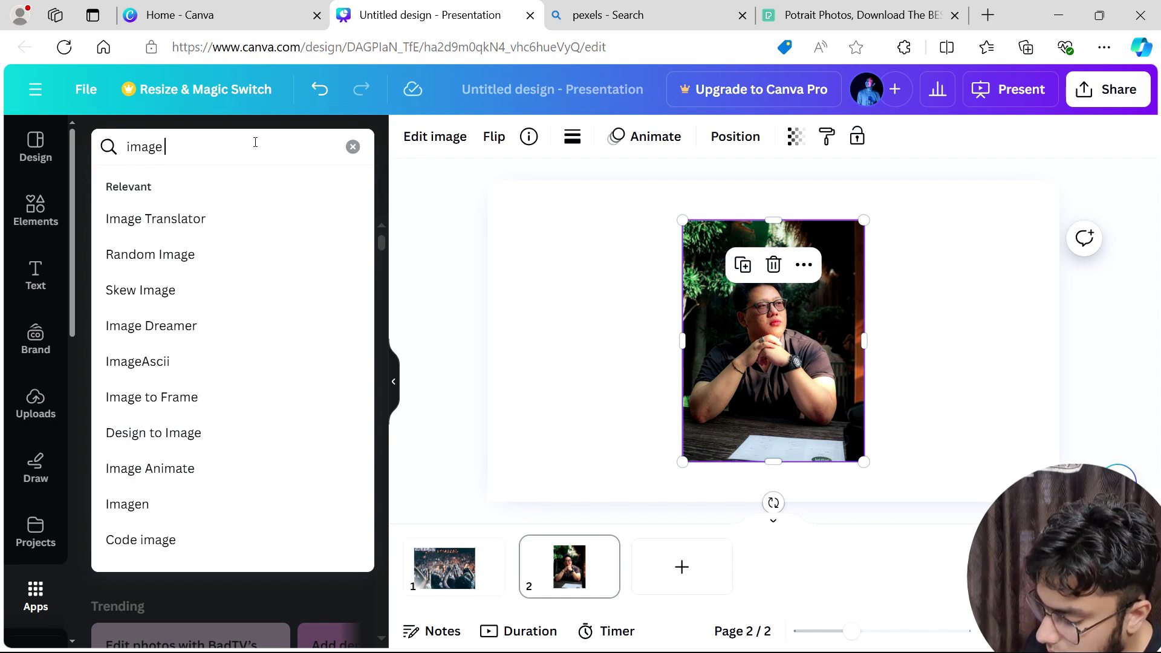
{"action": "type", "text": " ups"}
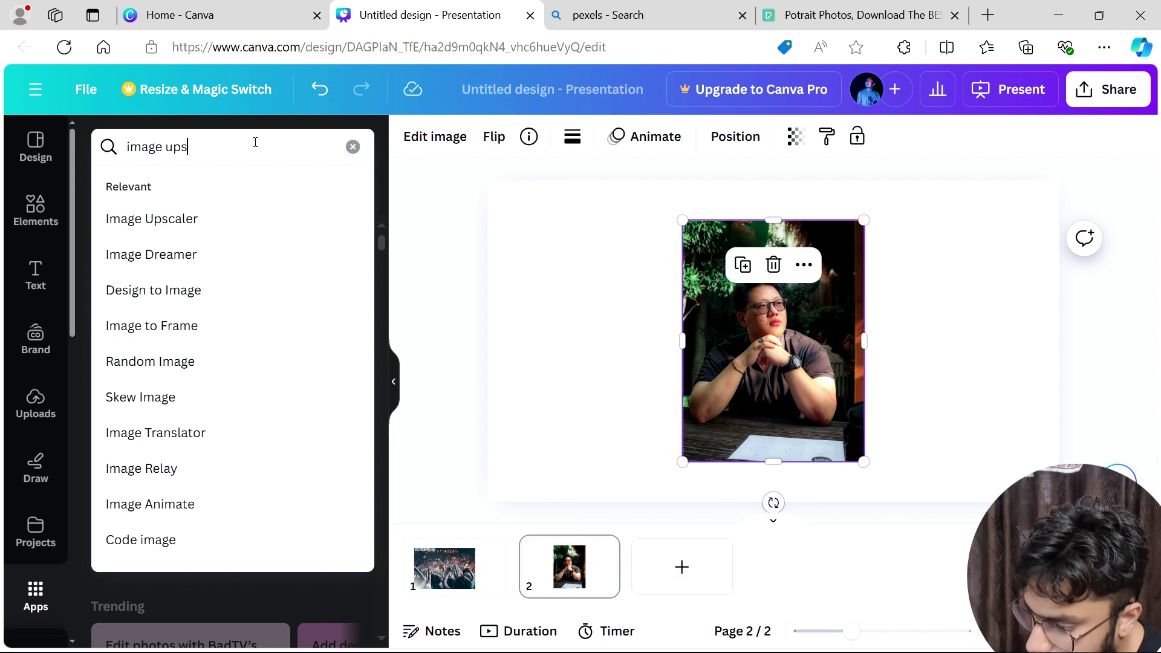
{"action": "left_click", "coordinate": [260, 221]}
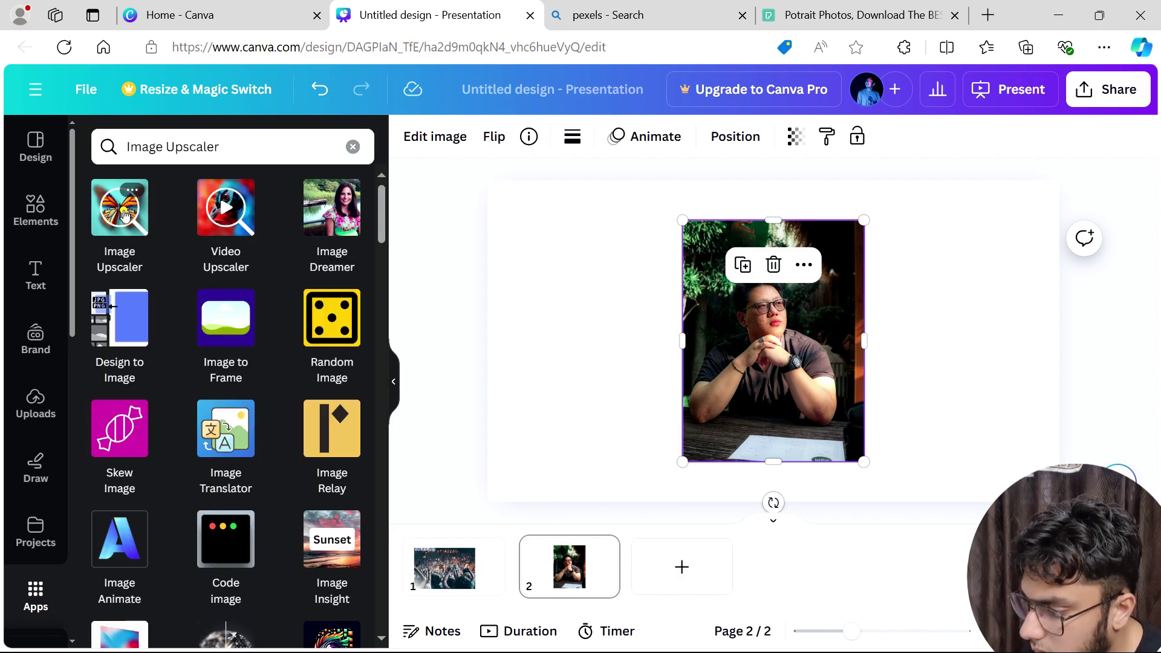
{"action": "left_click", "coordinate": [123, 209]}
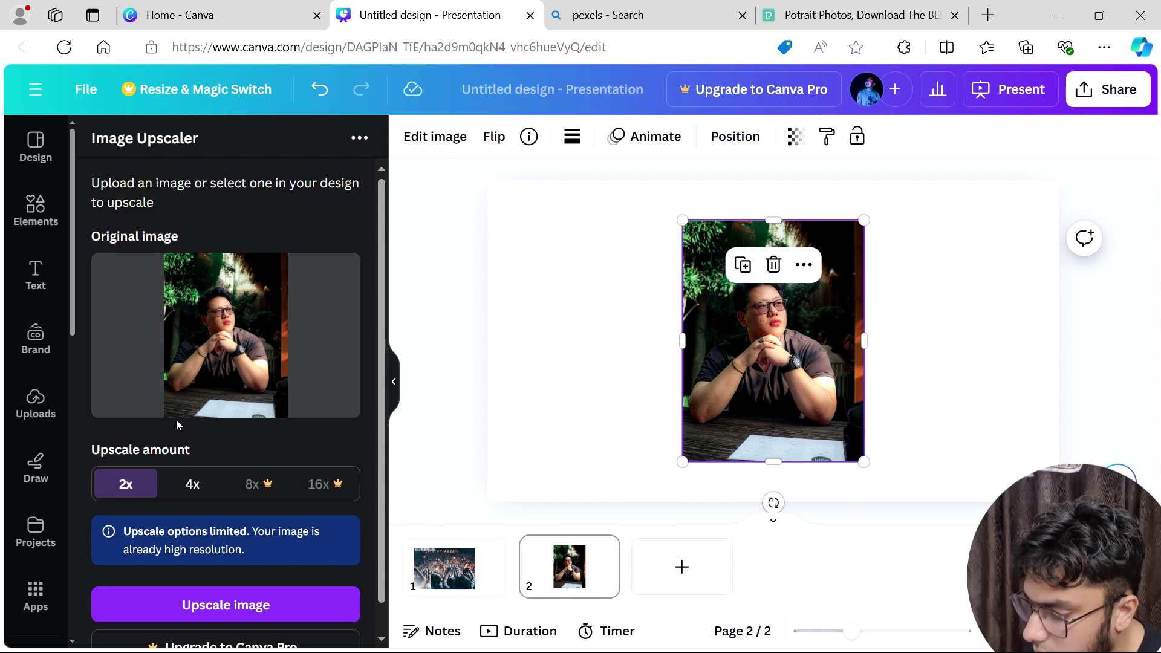
- Upscale the portrait by 4x
{"action": "left_click", "coordinate": [191, 483]}
{"action": "scroll", "coordinate": [225, 538], "scroll_direction": "down", "scroll_amount": 1}
{"action": "left_click", "coordinate": [234, 571]}
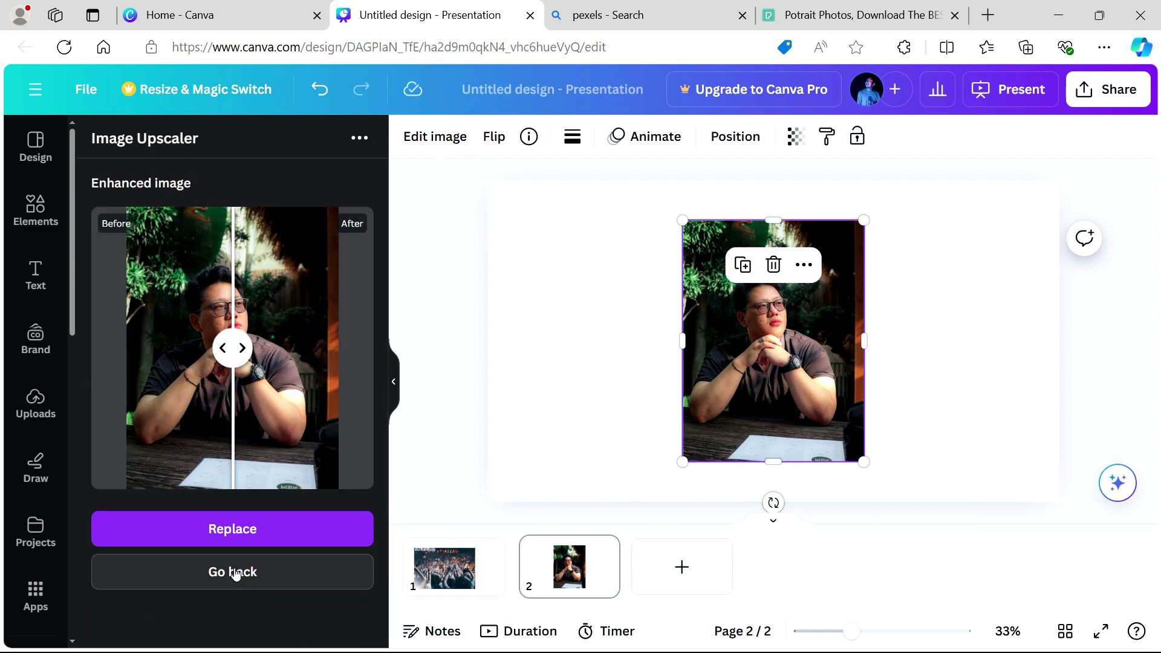
- Compare the original and upscaled portrait with the before/after slider
{"action": "left_click_drag", "start_coordinate": [197, 361], "coordinate": [202, 347]}
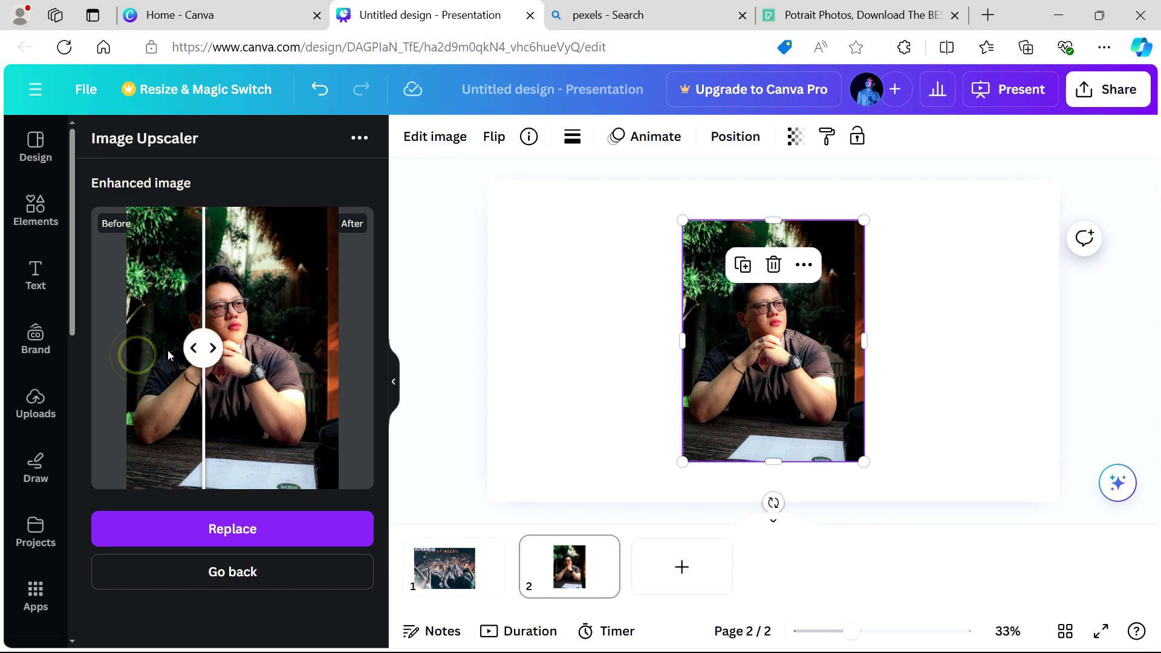
{"action": "left_click_drag", "start_coordinate": [202, 347], "coordinate": [130, 349]}
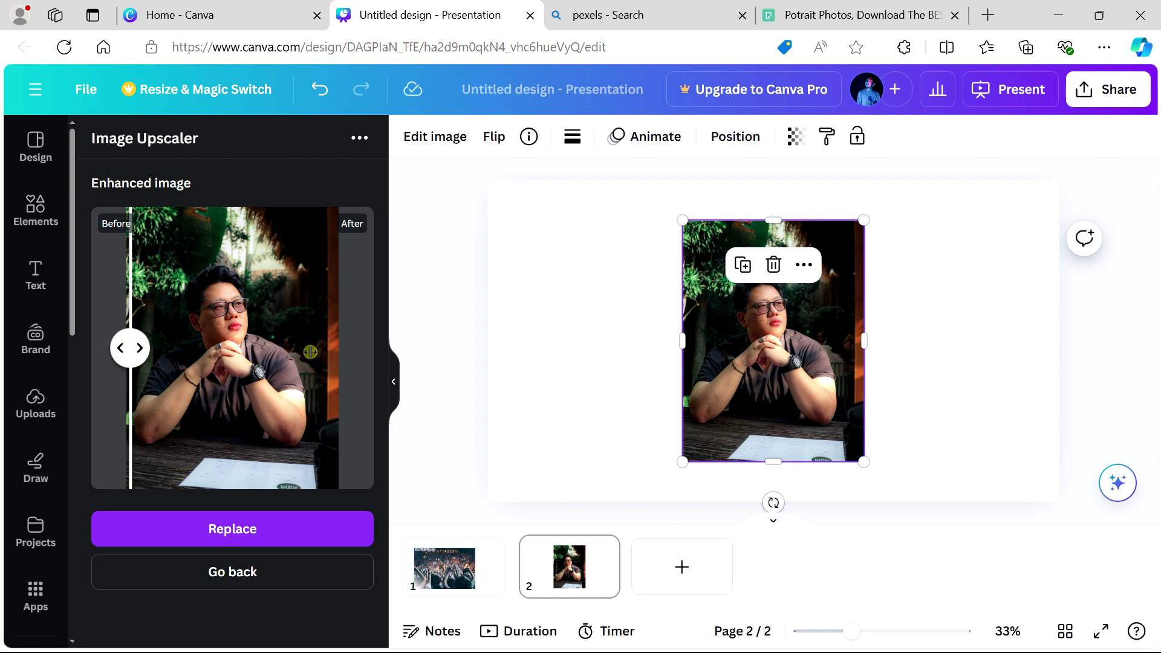
{"action": "left_click_drag", "start_coordinate": [142, 348], "coordinate": [145, 347]}
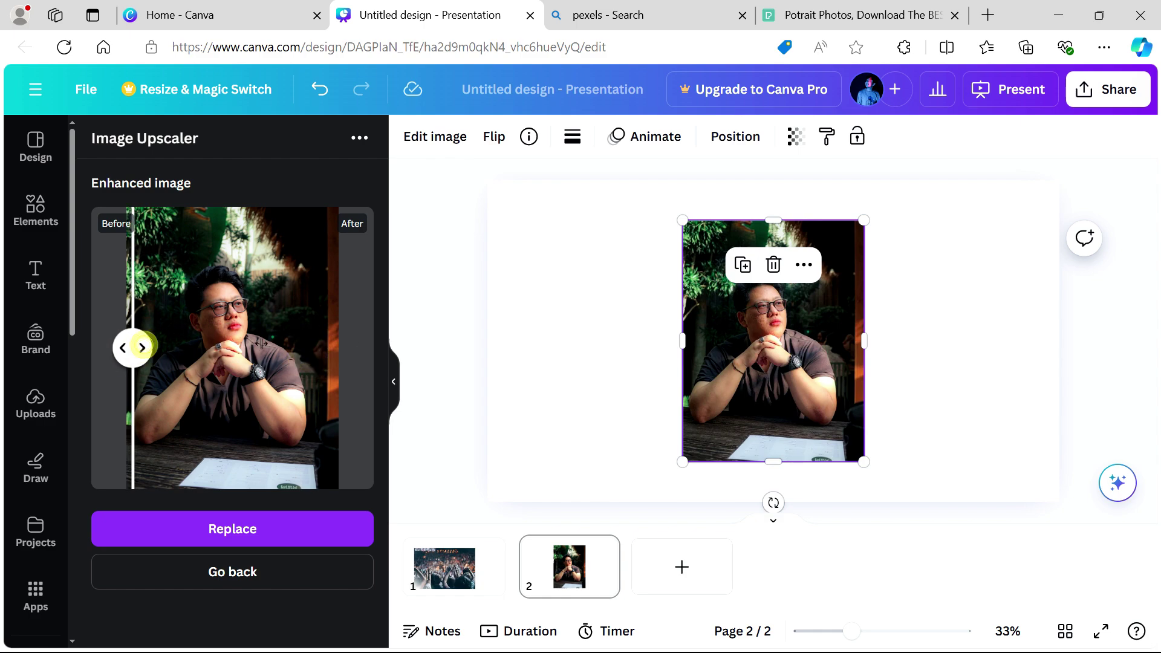
- Replace the portrait on page 2 with its upscaled version and add a blank third page
{"action": "left_click_drag", "start_coordinate": [261, 343], "coordinate": [357, 405]}
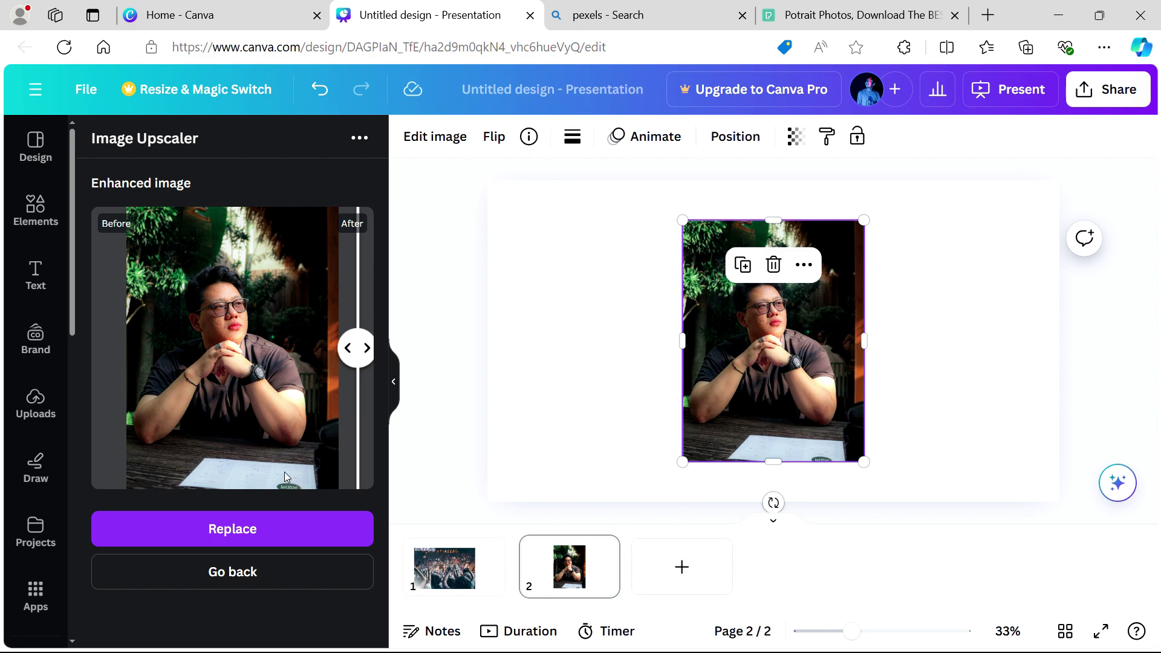
{"action": "left_click", "coordinate": [265, 525]}
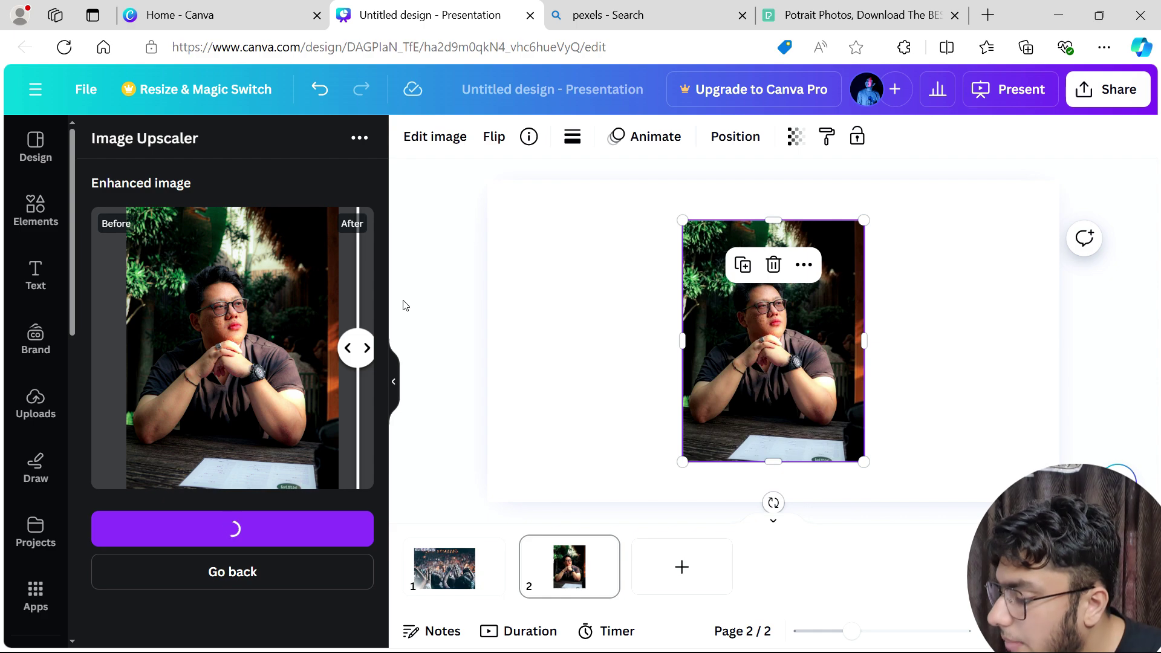
{"action": "left_click", "coordinate": [683, 566]}
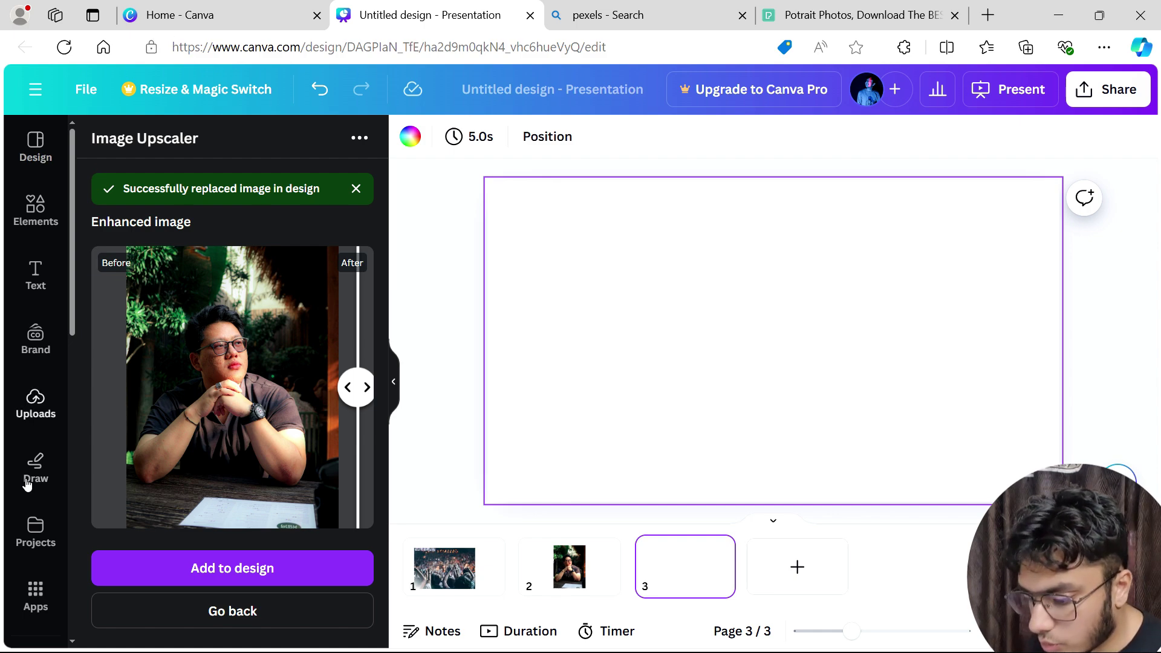
- Select blank page 3 and open the CaricatureMaker app from the app search results
{"action": "left_click", "coordinate": [35, 598]}
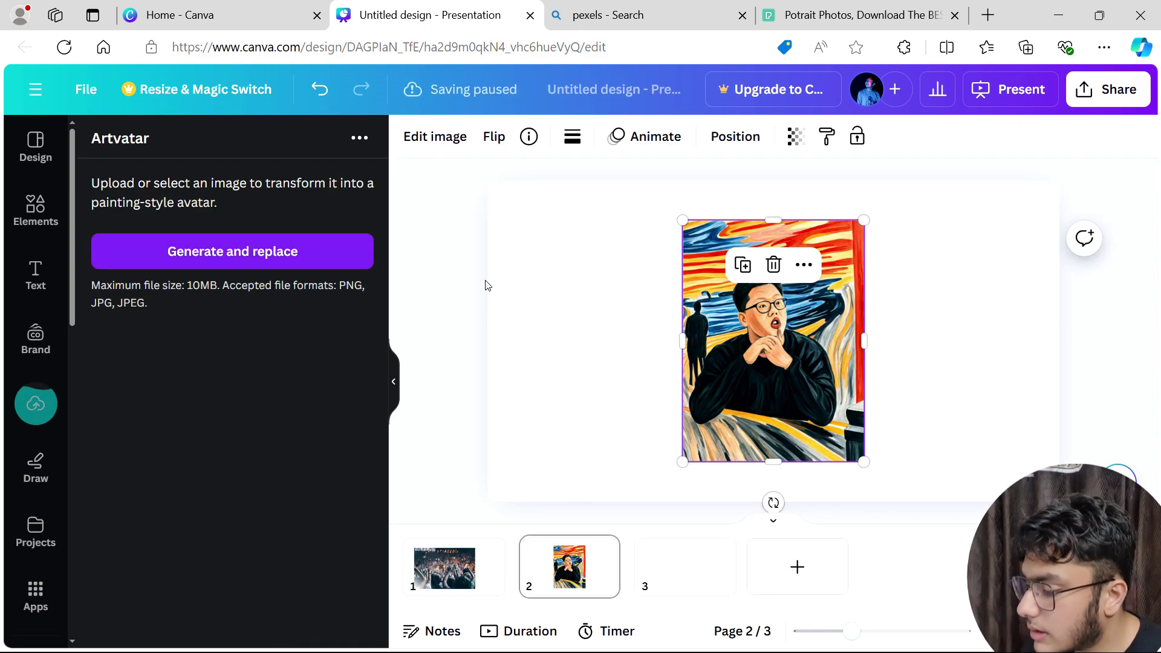
{"action": "left_click", "coordinate": [655, 306]}
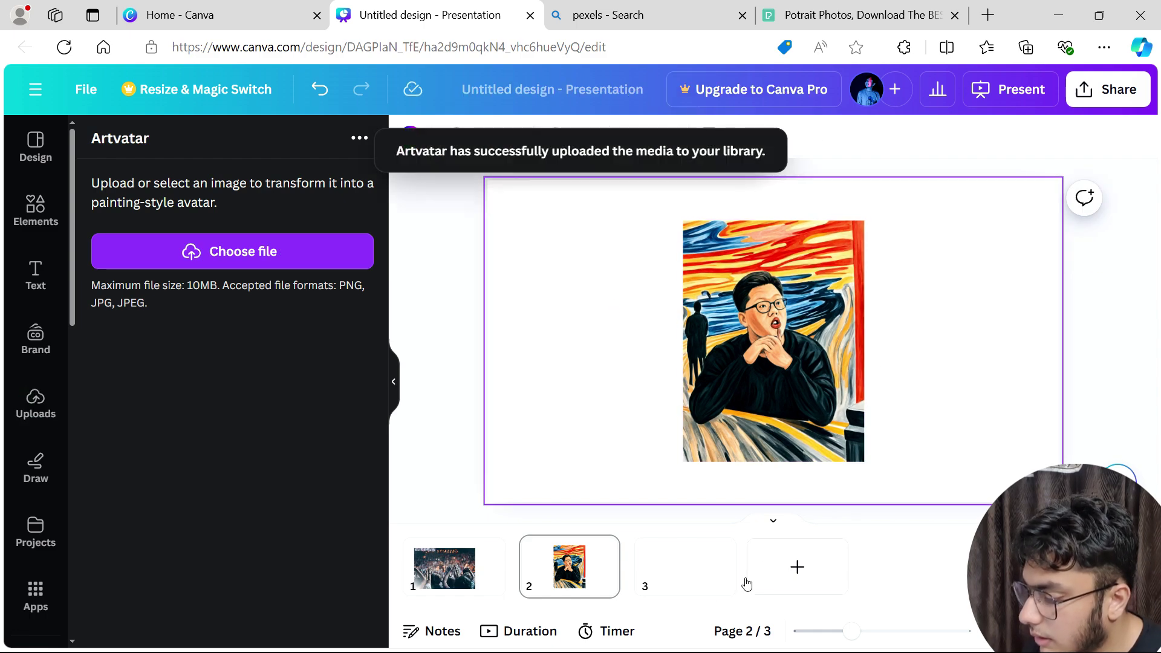
{"action": "left_click", "coordinate": [660, 584]}
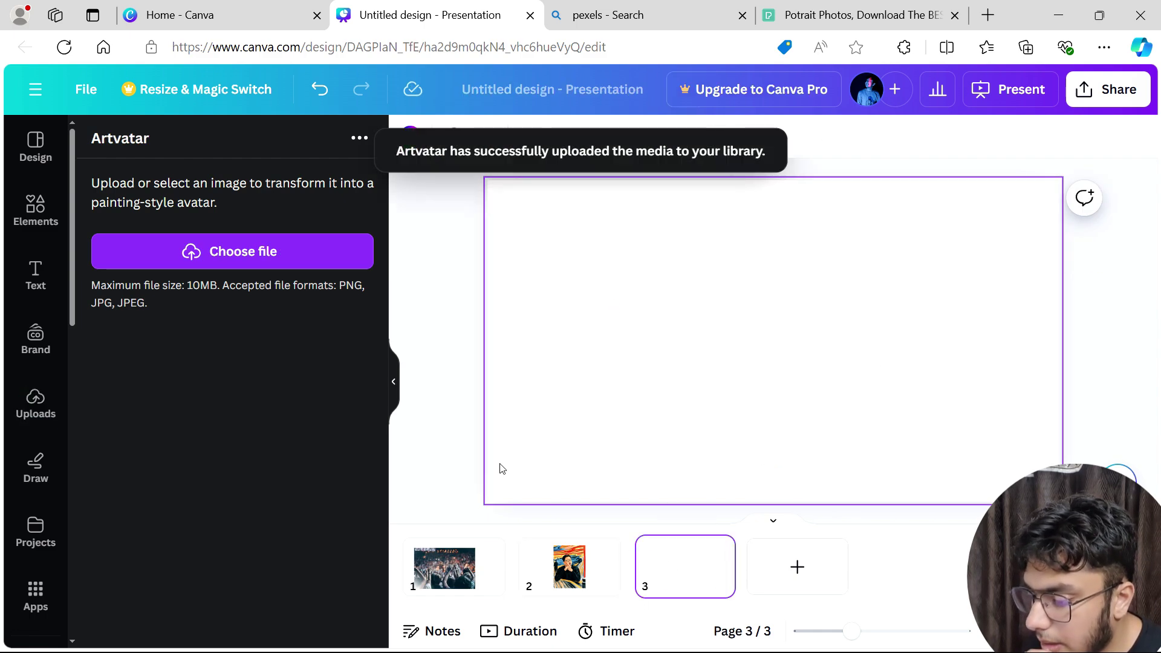
{"action": "left_click", "coordinate": [49, 596]}
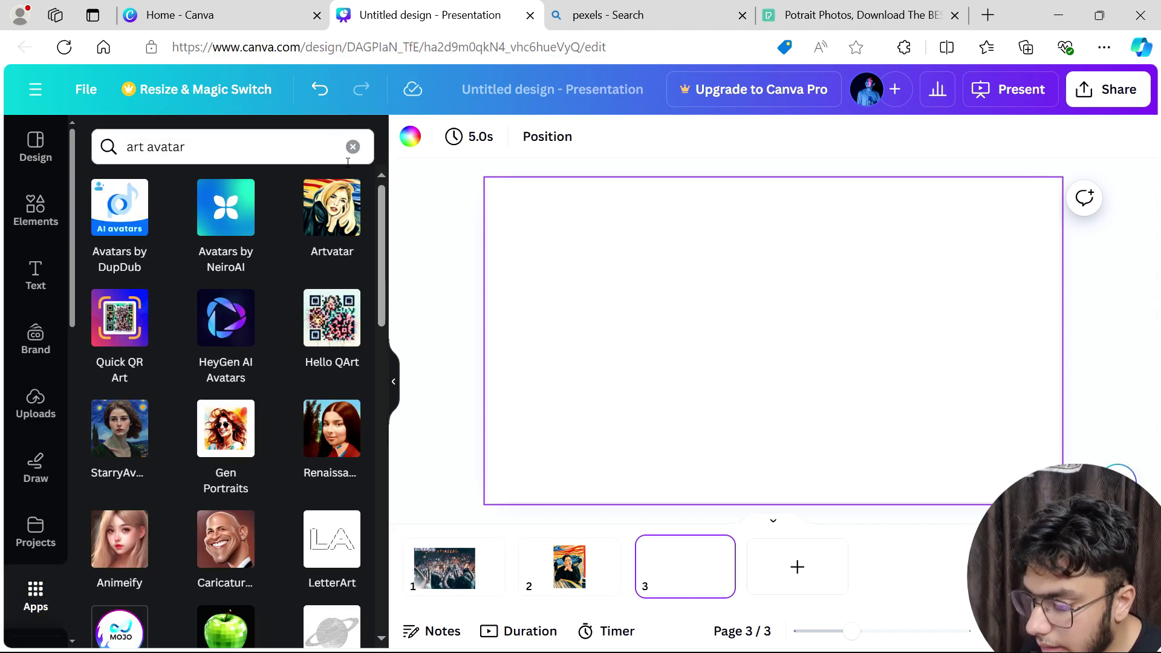
{"action": "left_click", "coordinate": [238, 521]}
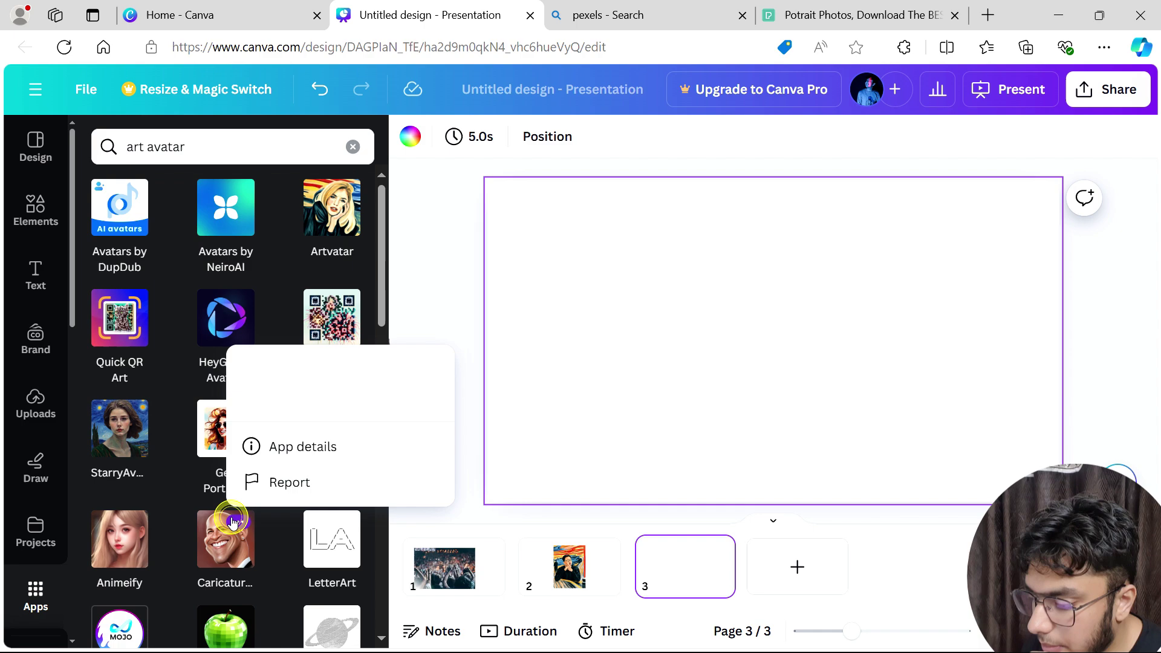
{"action": "left_click", "coordinate": [228, 554]}
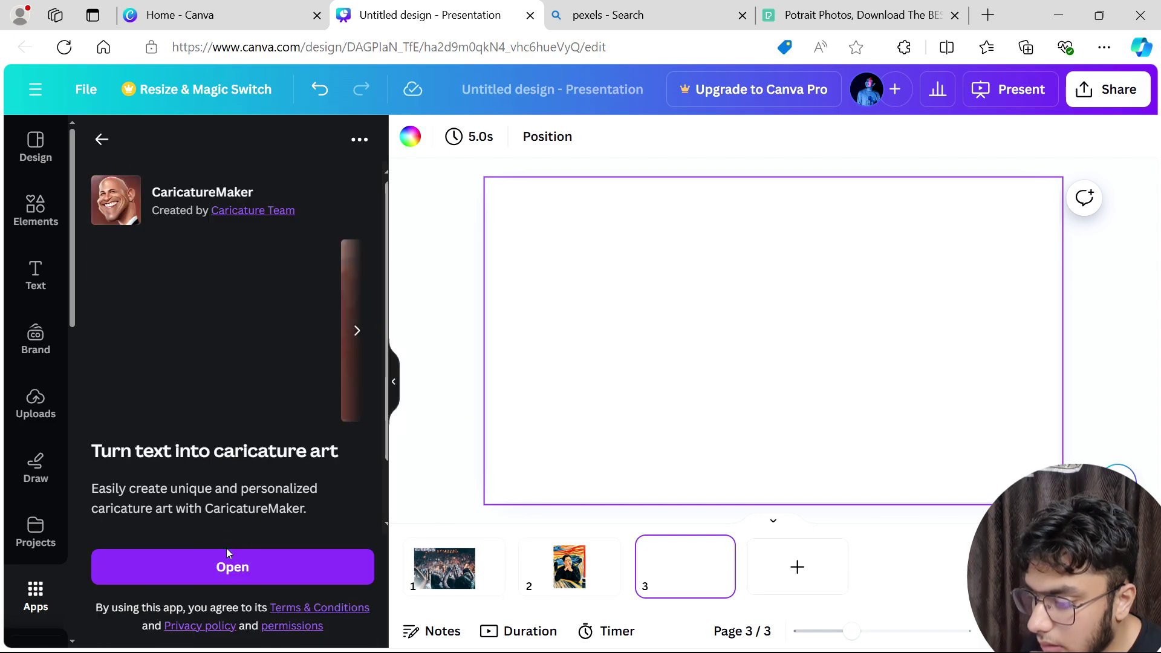
{"action": "left_click", "coordinate": [292, 556]}
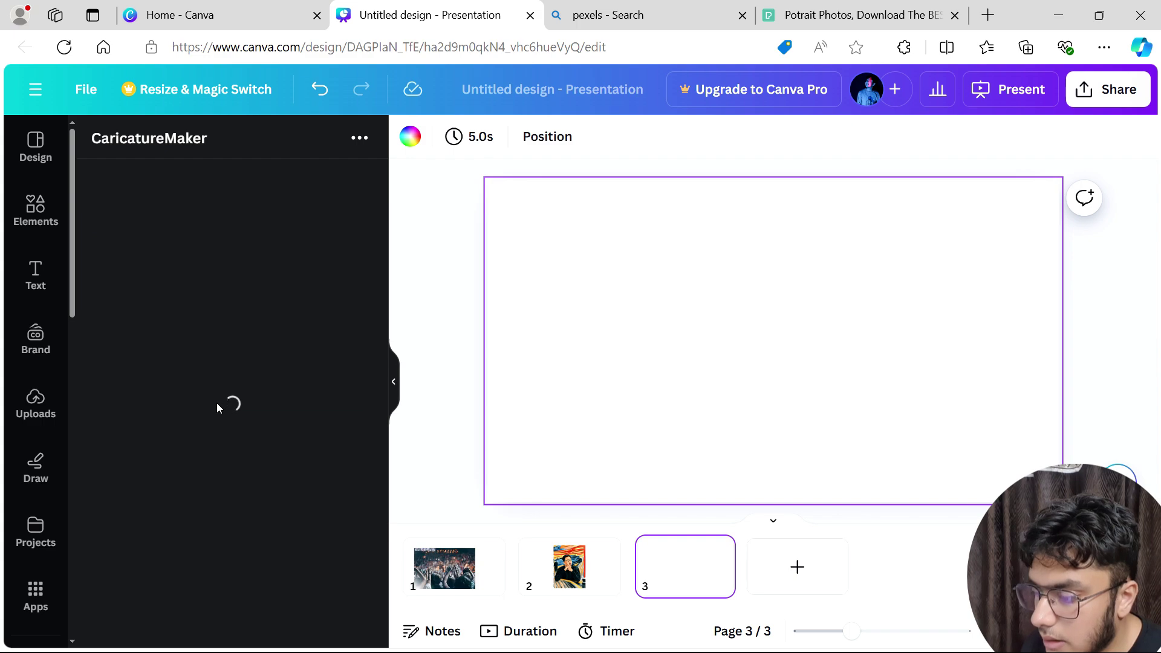
- Enter "donald duck" as the caricature description, swap it for the example "A red-nosed reindeer, oil painting", and generate the caricature
{"action": "left_click", "coordinate": [239, 237]}
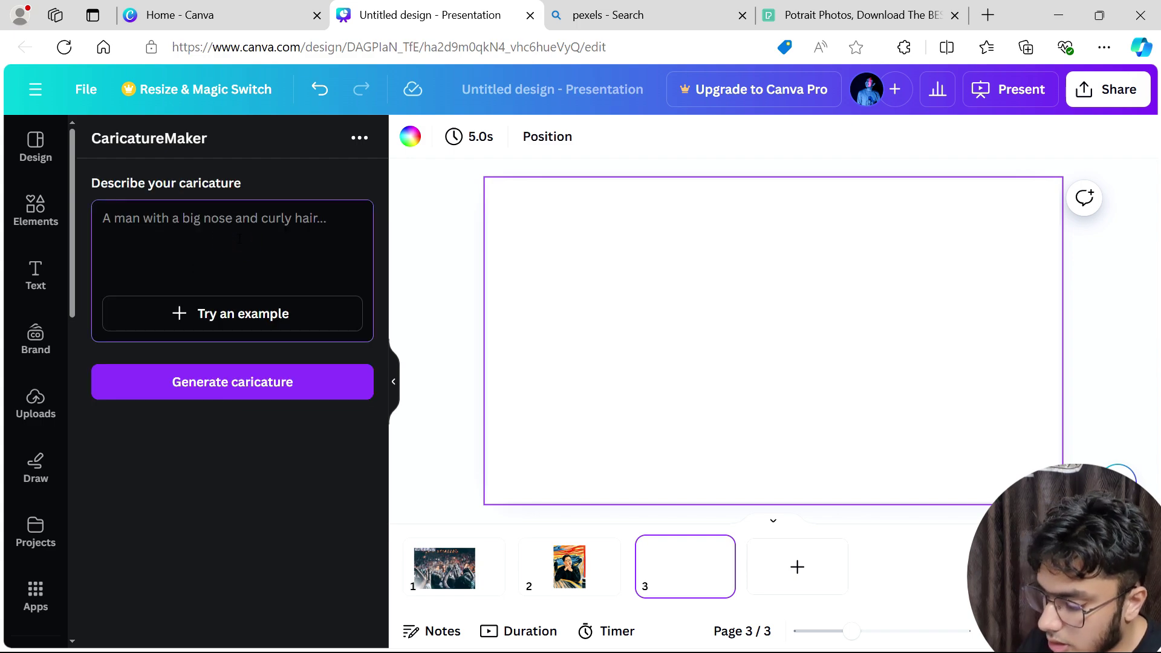
{"action": "type", "text": "donald duck"}
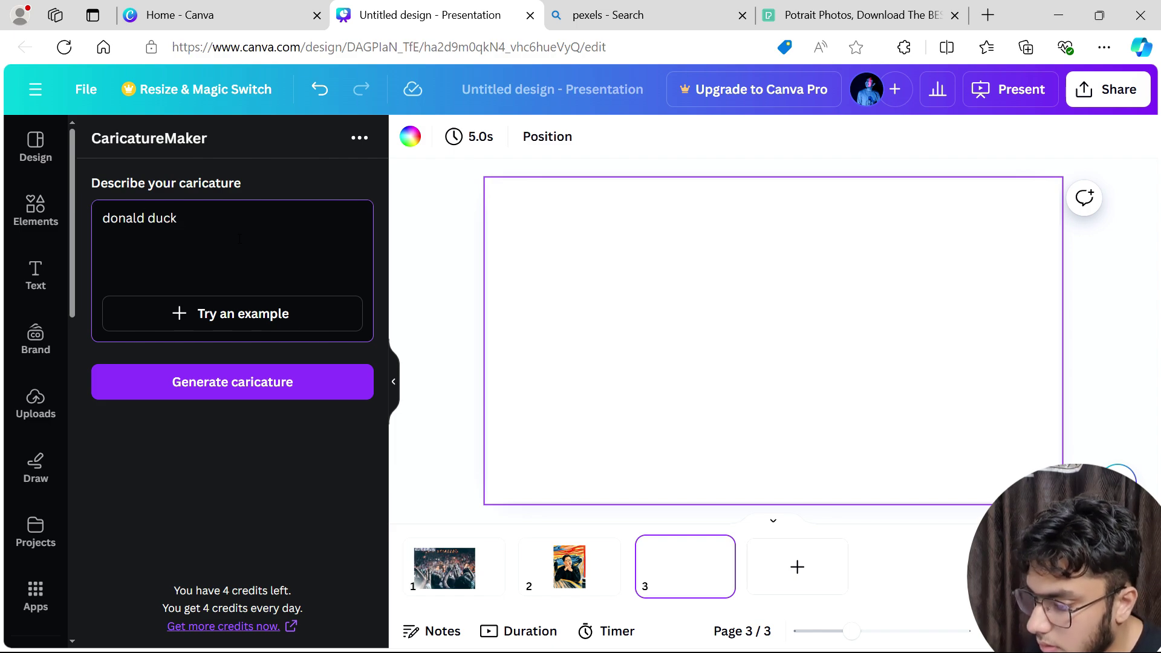
{"action": "left_click", "coordinate": [258, 313]}
{"action": "left_click", "coordinate": [259, 313]}
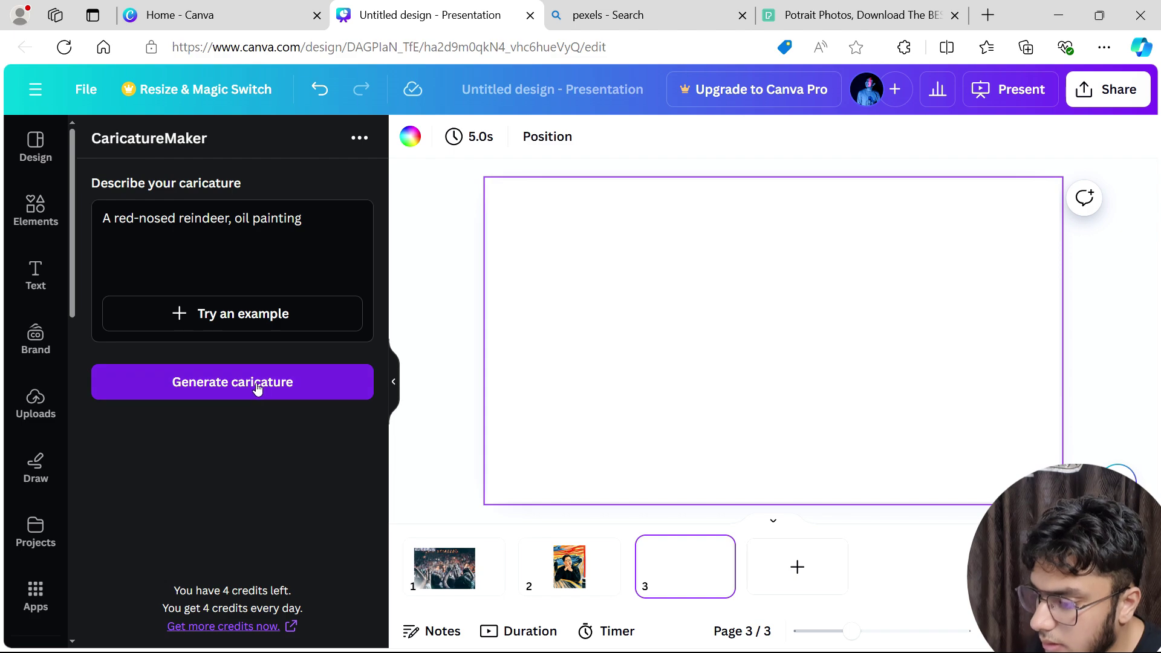
{"action": "left_click", "coordinate": [257, 387]}
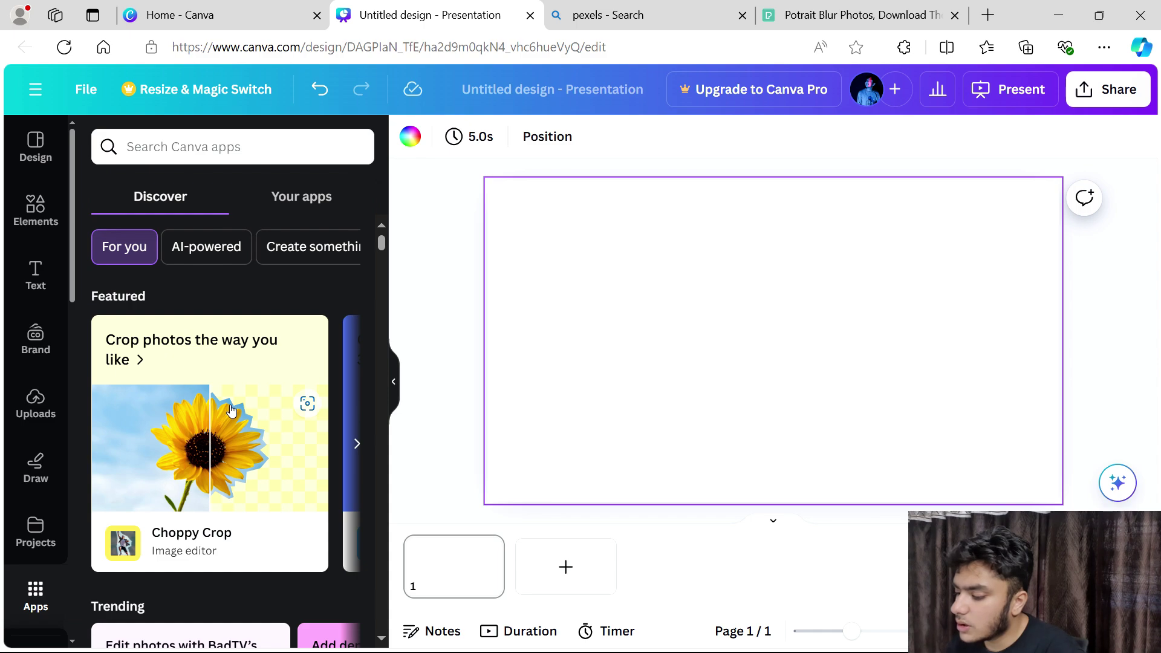
- Insert the multi-series line chart from the Charts app on page 1, review its data table and deselect it
{"action": "scroll", "coordinate": [231, 411], "scroll_direction": "down", "scroll_amount": 7}
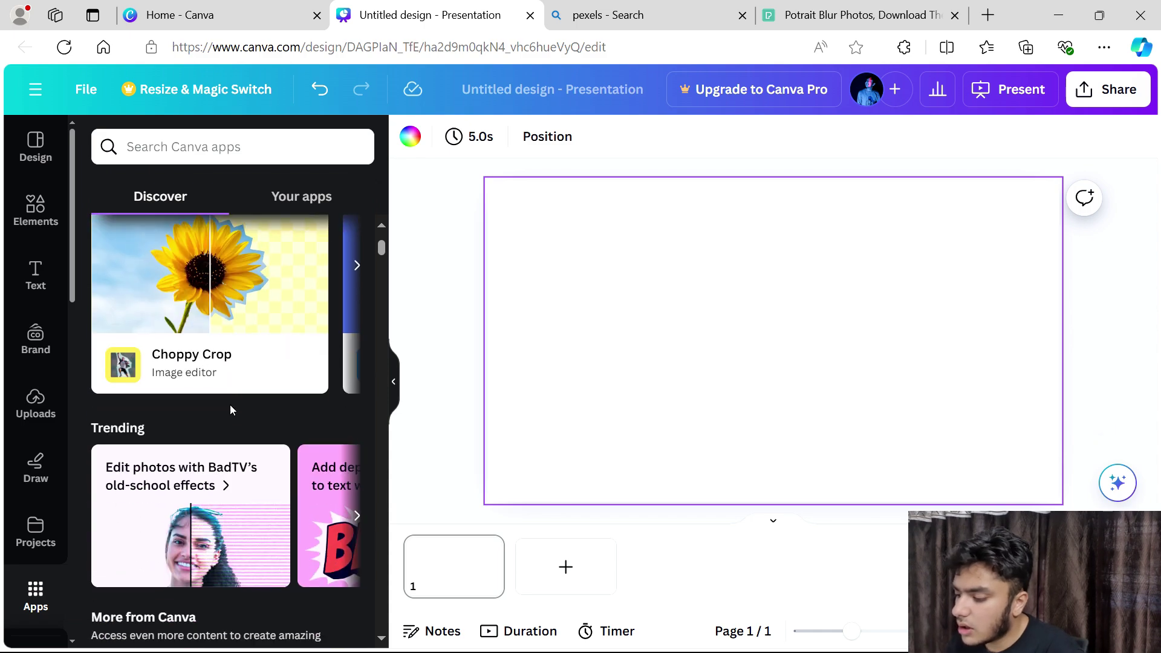
{"action": "scroll", "coordinate": [230, 405], "scroll_direction": "down", "scroll_amount": 4}
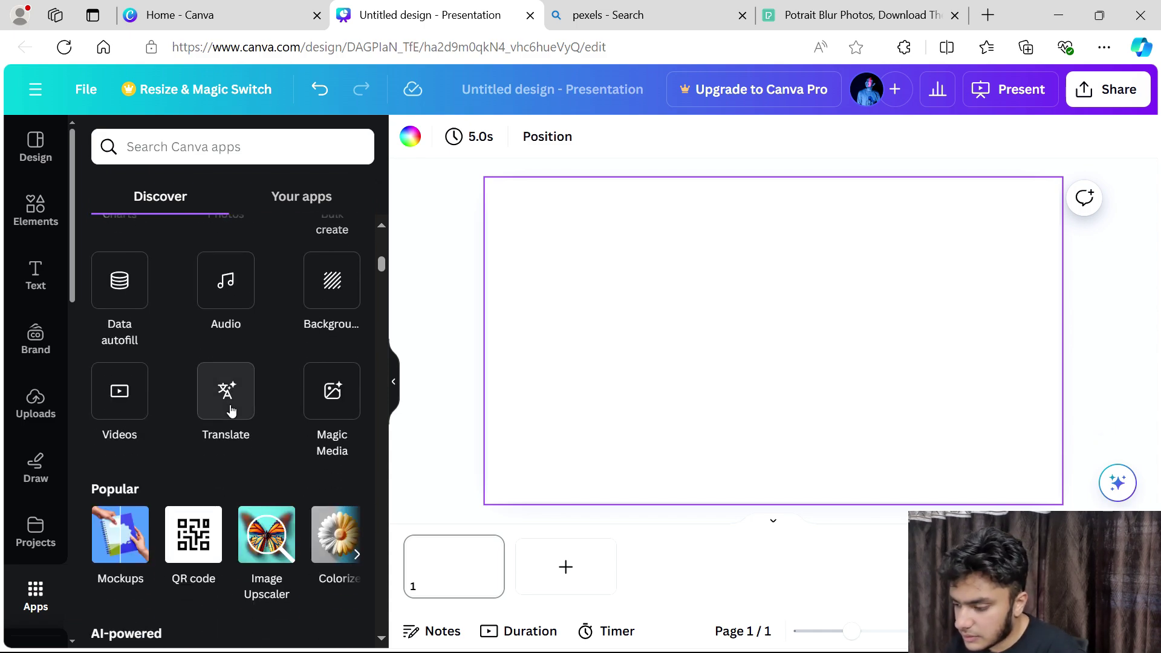
{"action": "scroll", "coordinate": [229, 404], "scroll_direction": "up", "scroll_amount": 4}
{"action": "scroll", "coordinate": [230, 409], "scroll_direction": "down", "scroll_amount": 2}
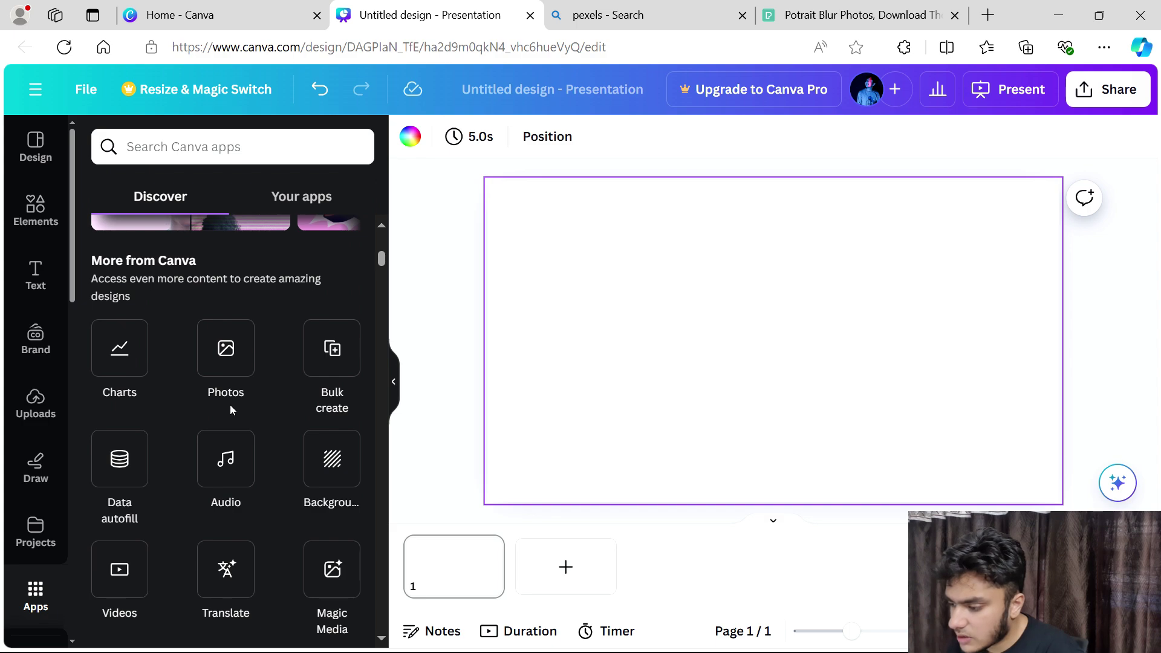
{"action": "scroll", "coordinate": [230, 409], "scroll_direction": "down", "scroll_amount": 2}
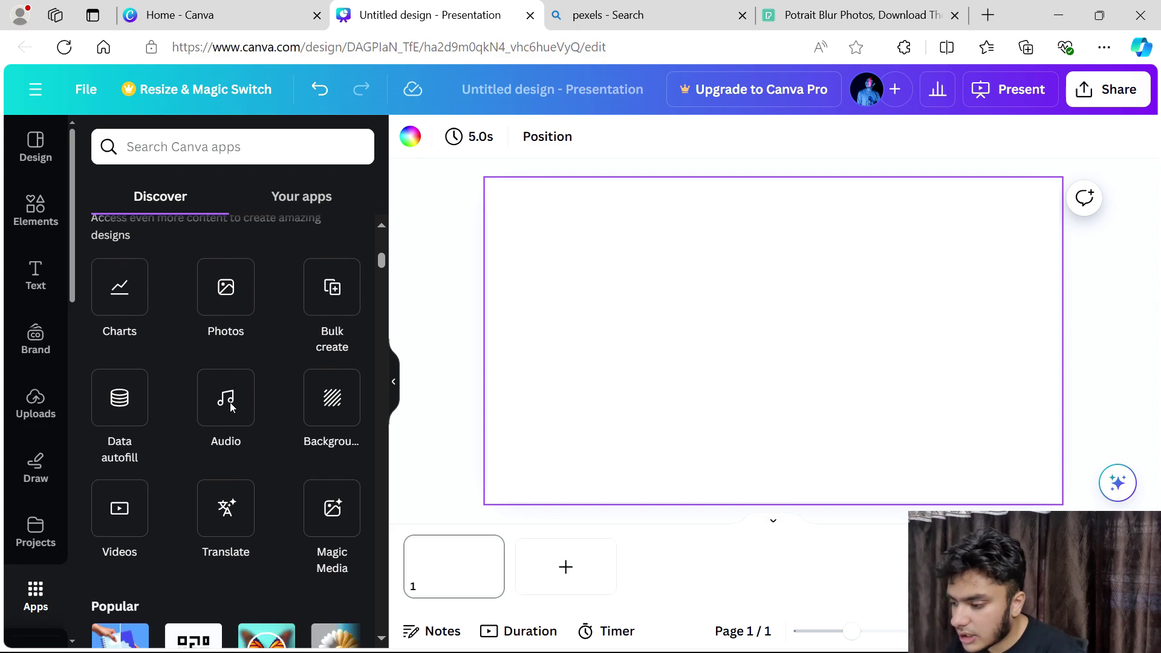
{"action": "left_click", "coordinate": [127, 274]}
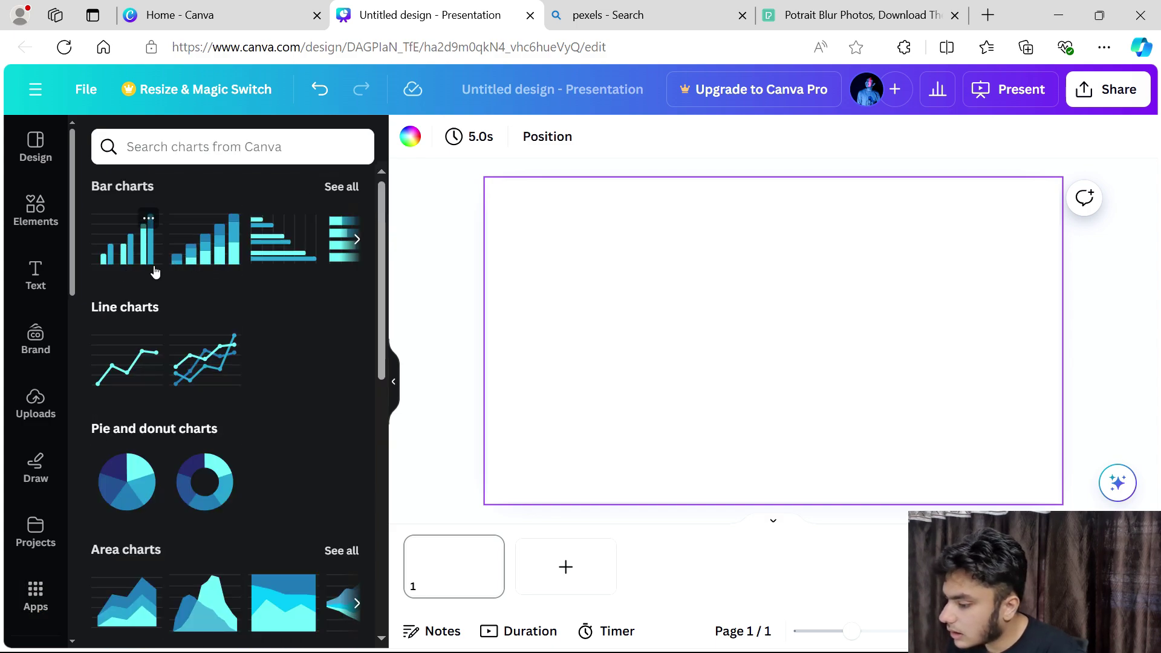
{"action": "left_click", "coordinate": [200, 363]}
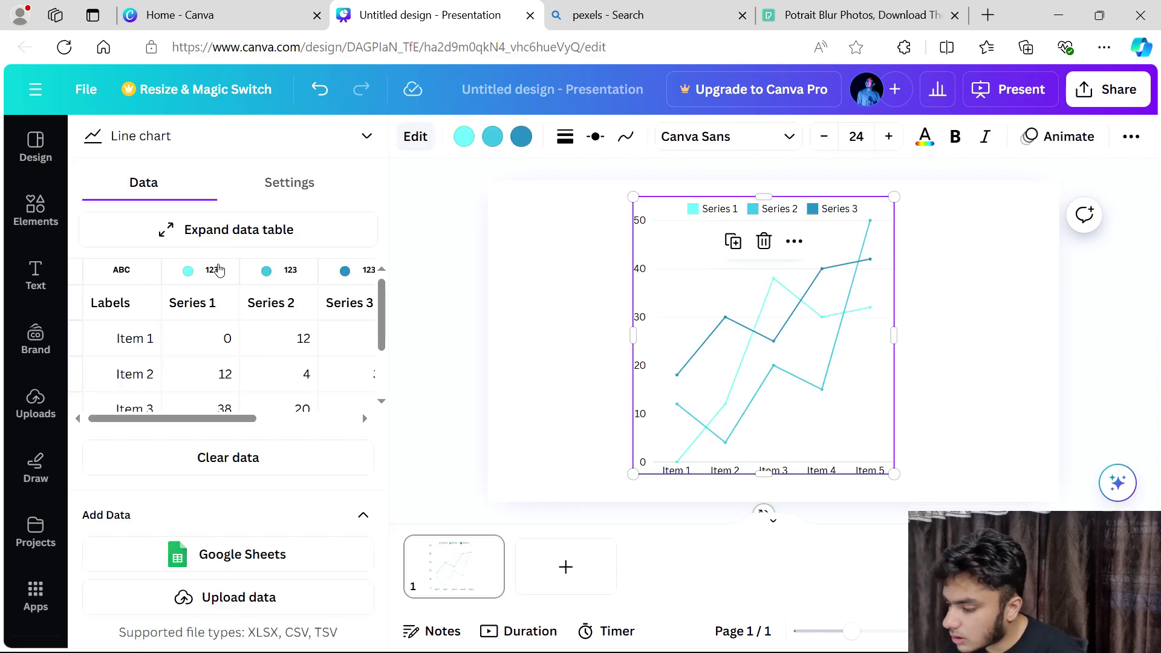
{"action": "scroll", "coordinate": [247, 376], "scroll_direction": "down", "scroll_amount": 2}
{"action": "scroll", "coordinate": [247, 374], "scroll_direction": "up", "scroll_amount": 3}
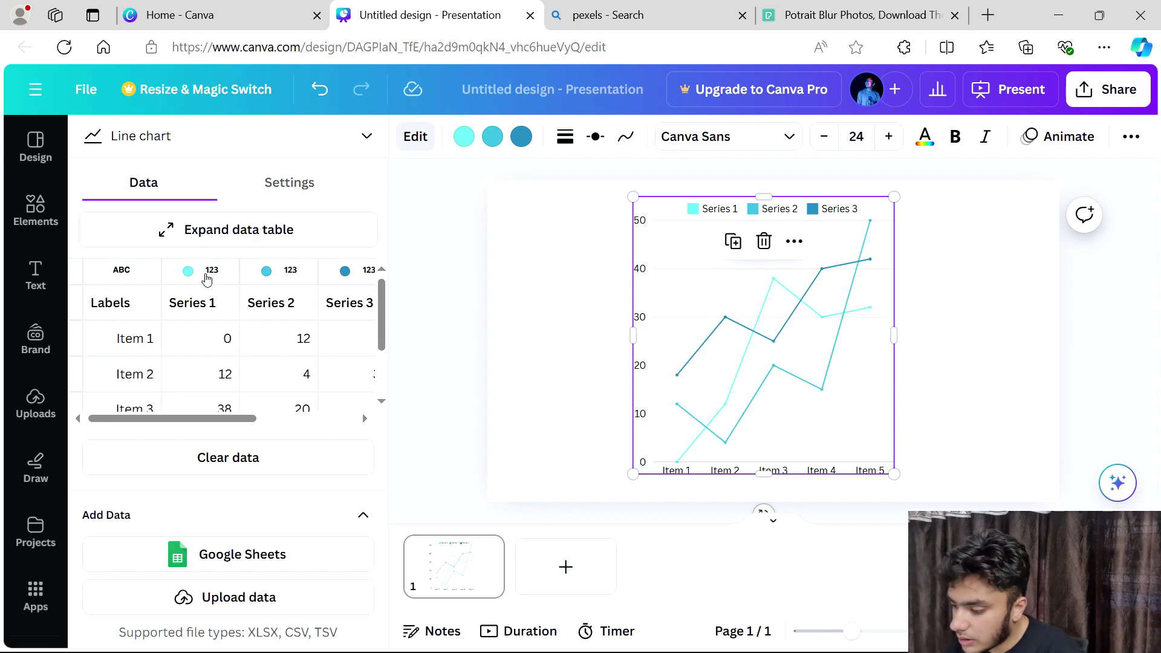
{"action": "left_click", "coordinate": [534, 229]}
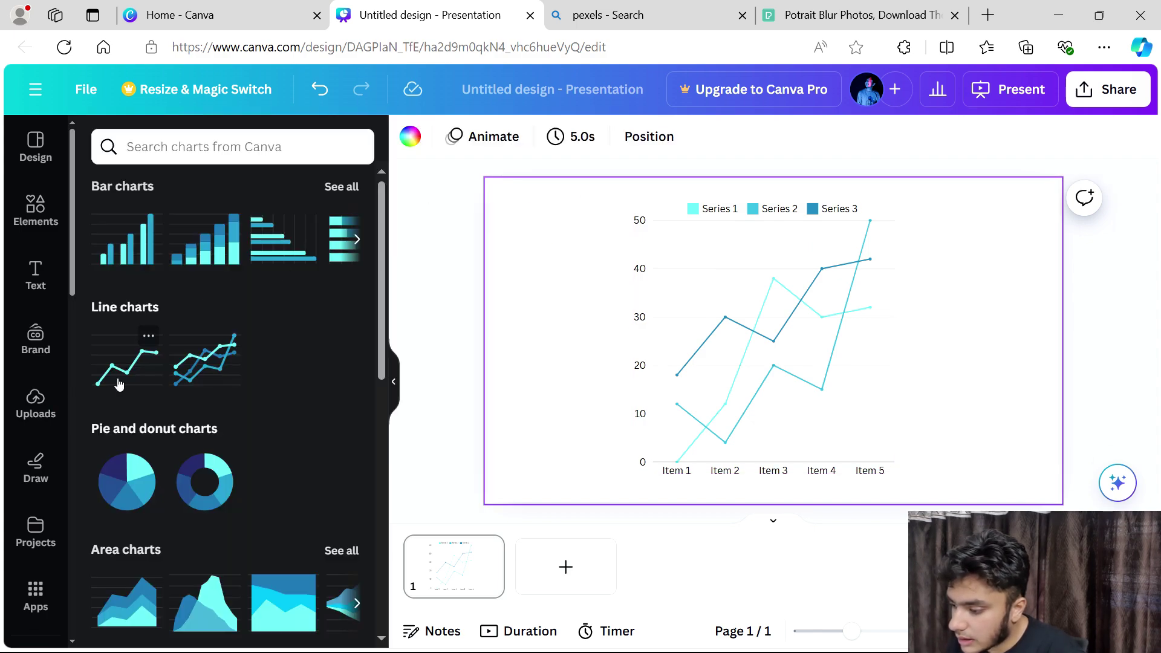
- Insert the half-circle radial progress chart from the infographics charts on page 1
{"action": "scroll", "coordinate": [162, 232], "scroll_direction": "down", "scroll_amount": 4}
{"action": "scroll", "coordinate": [242, 244], "scroll_direction": "up", "scroll_amount": 4}
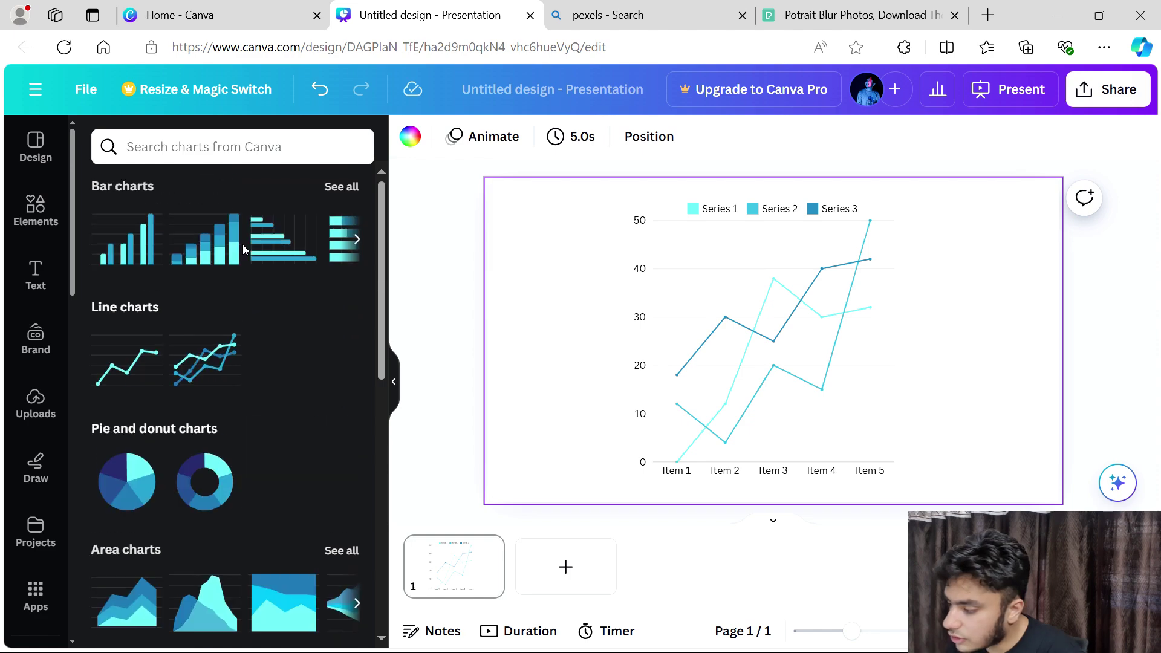
{"action": "scroll", "coordinate": [242, 244], "scroll_direction": "down", "scroll_amount": 8}
{"action": "scroll", "coordinate": [243, 249], "scroll_direction": "down", "scroll_amount": 2}
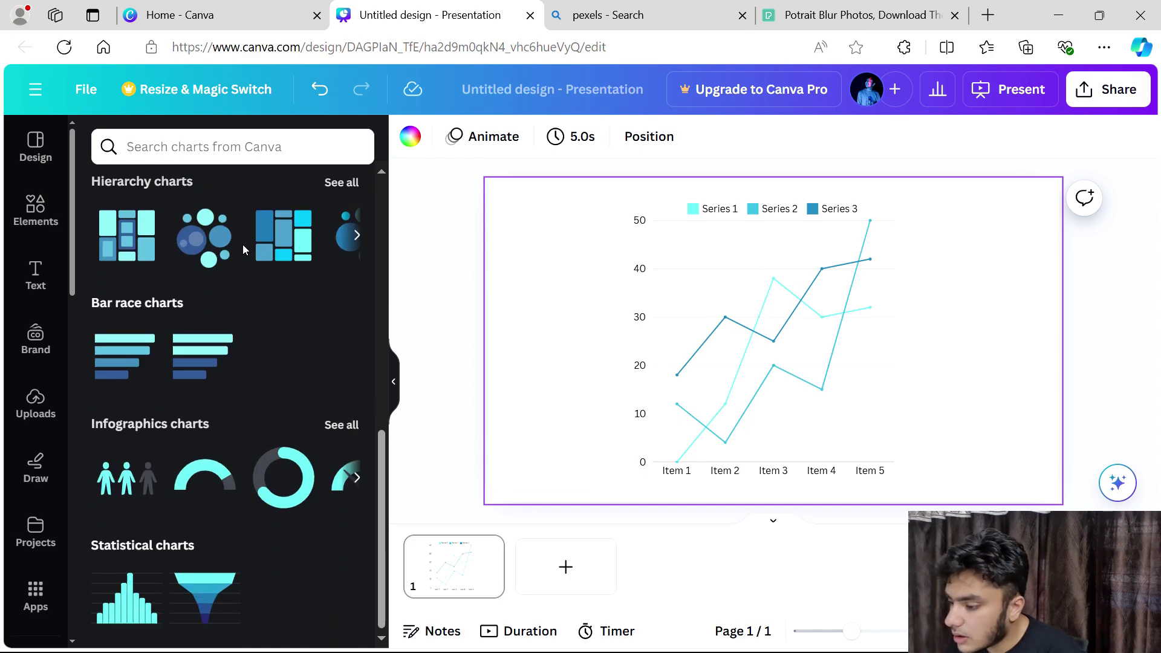
{"action": "left_click", "coordinate": [227, 484]}
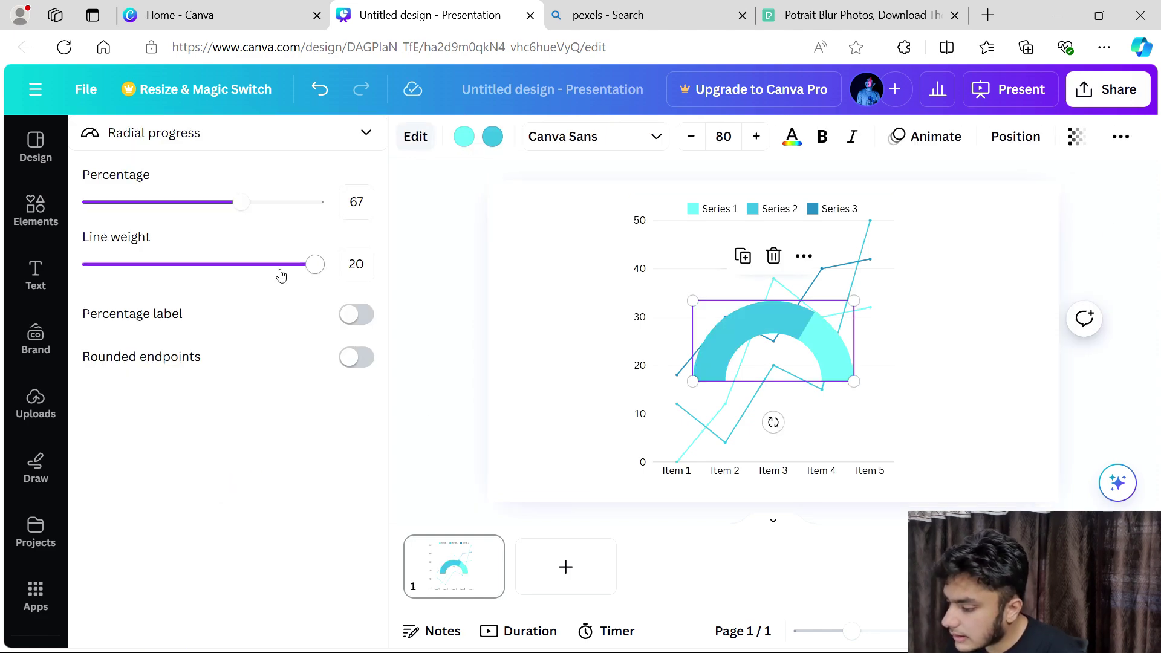
- Set the radial progress chart to 61 percent with line weight 8, and enable the percentage label and rounded endpoints
{"action": "left_click_drag", "start_coordinate": [242, 215], "coordinate": [292, 260]}
{"action": "left_click", "coordinate": [355, 314]}
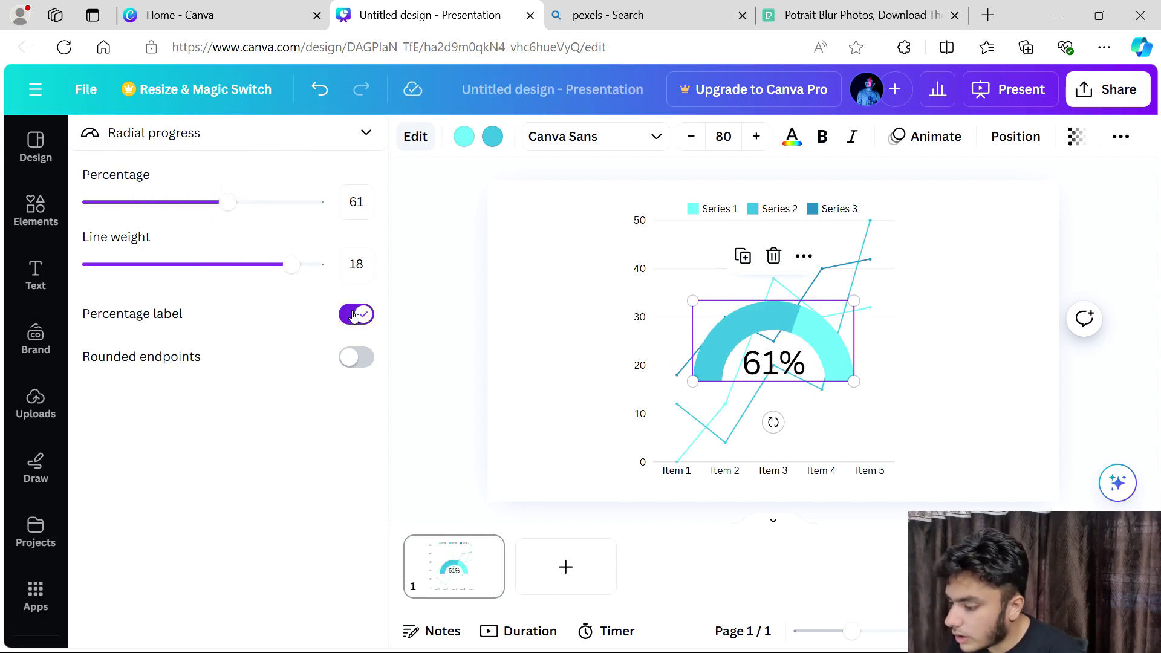
{"action": "left_click_drag", "start_coordinate": [296, 265], "coordinate": [171, 303]}
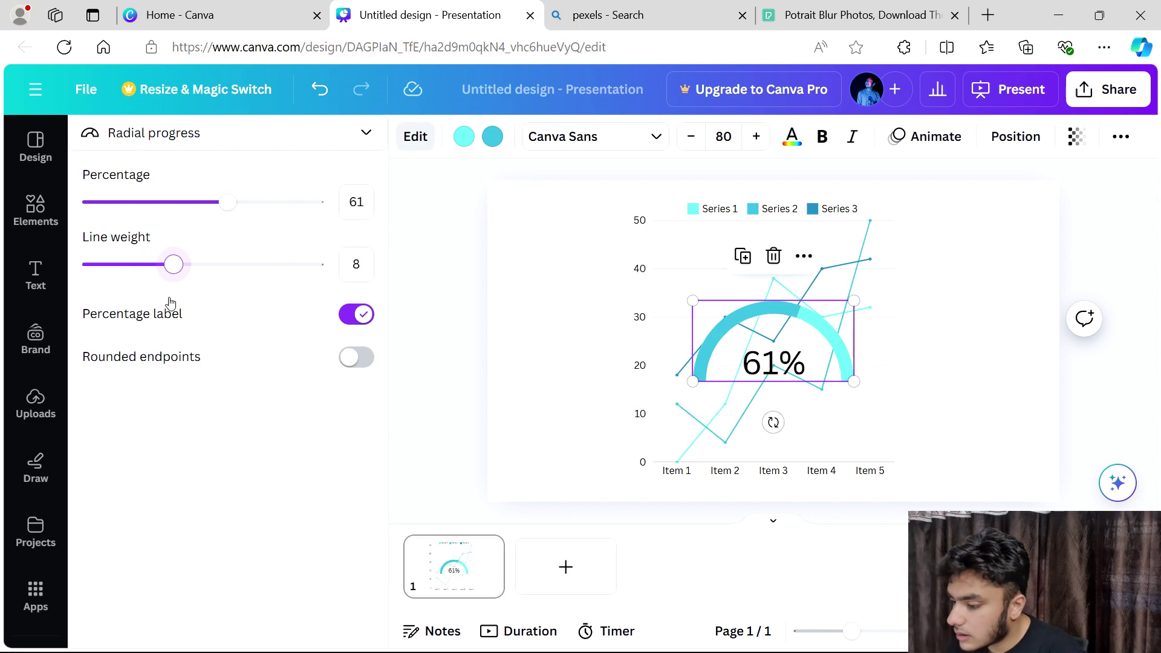
{"action": "left_click", "coordinate": [357, 356]}
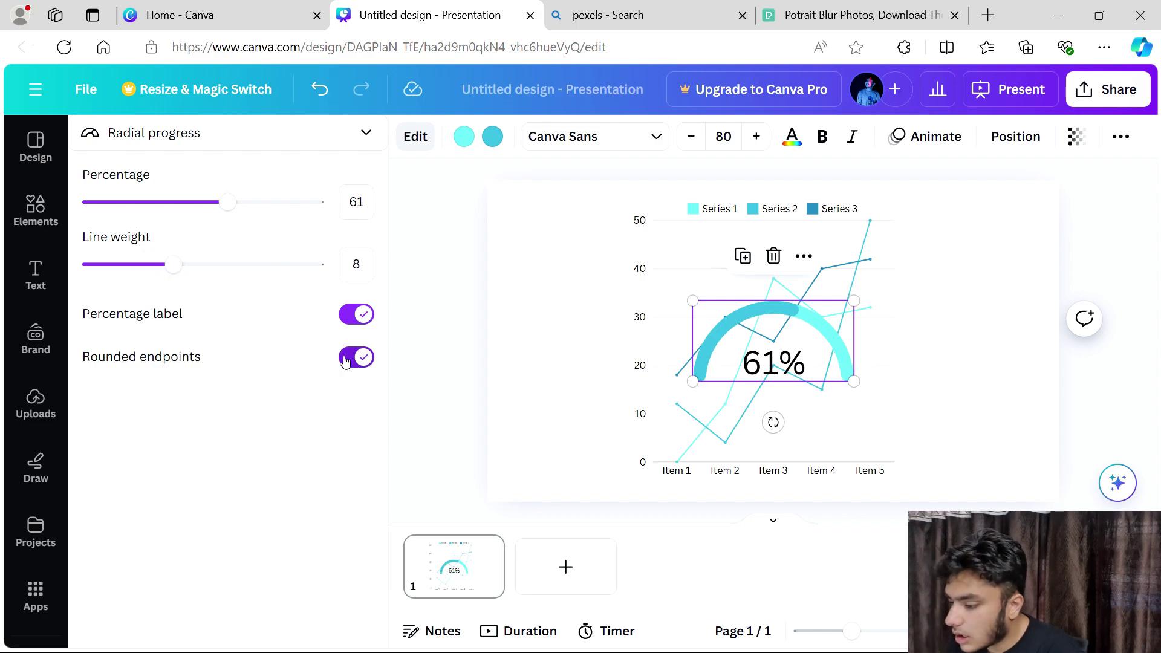
- Set the radial progress chart's line weight to 12 and its percentage to 29, and deselect it
{"action": "left_click_drag", "start_coordinate": [174, 266], "coordinate": [225, 270]}
{"action": "left_click_drag", "start_coordinate": [228, 205], "coordinate": [156, 263]}
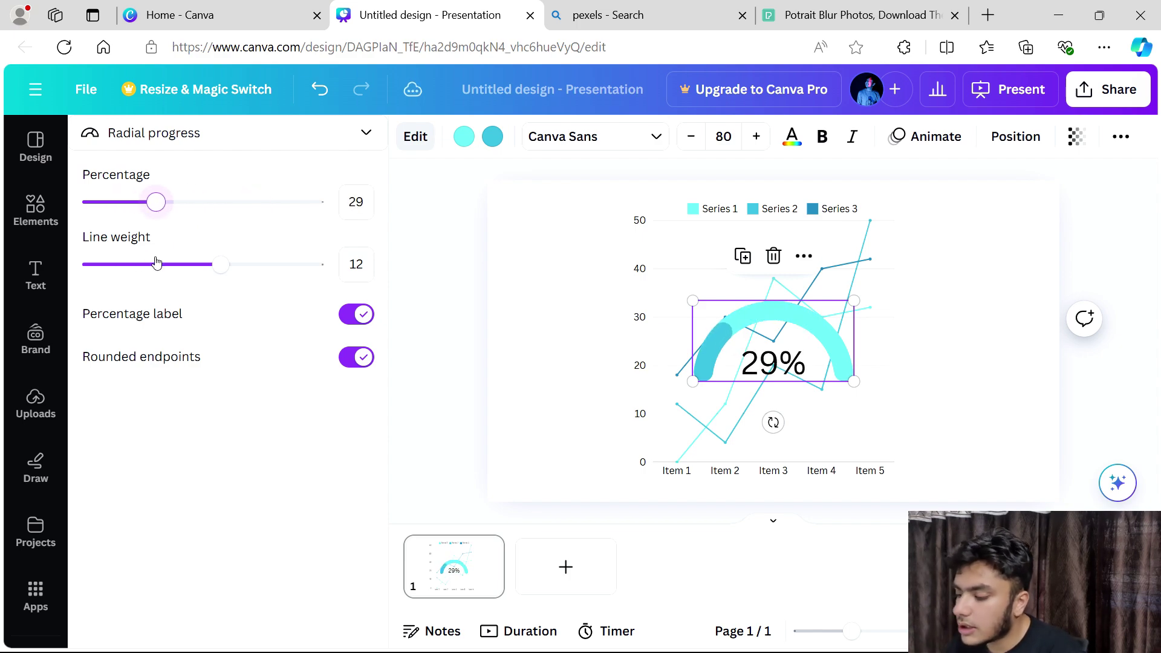
{"action": "left_click", "coordinate": [458, 263]}
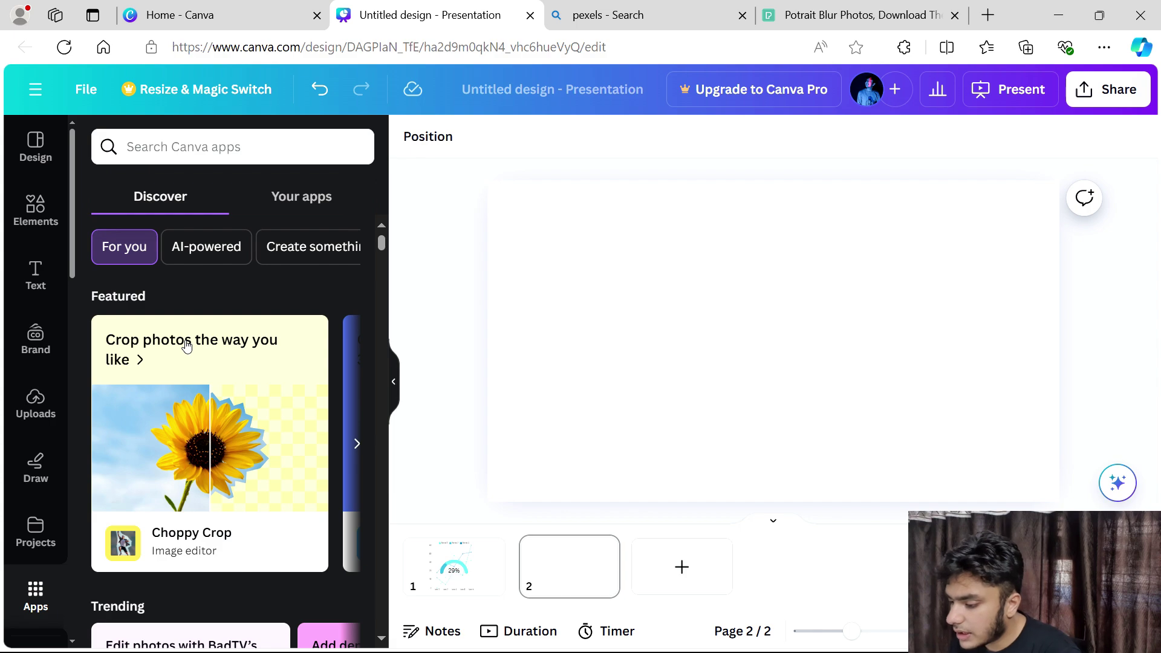
- Browse the AI-powered section of the apps directory for photo-styling apps
{"action": "scroll", "coordinate": [187, 346], "scroll_direction": "down", "scroll_amount": 15}
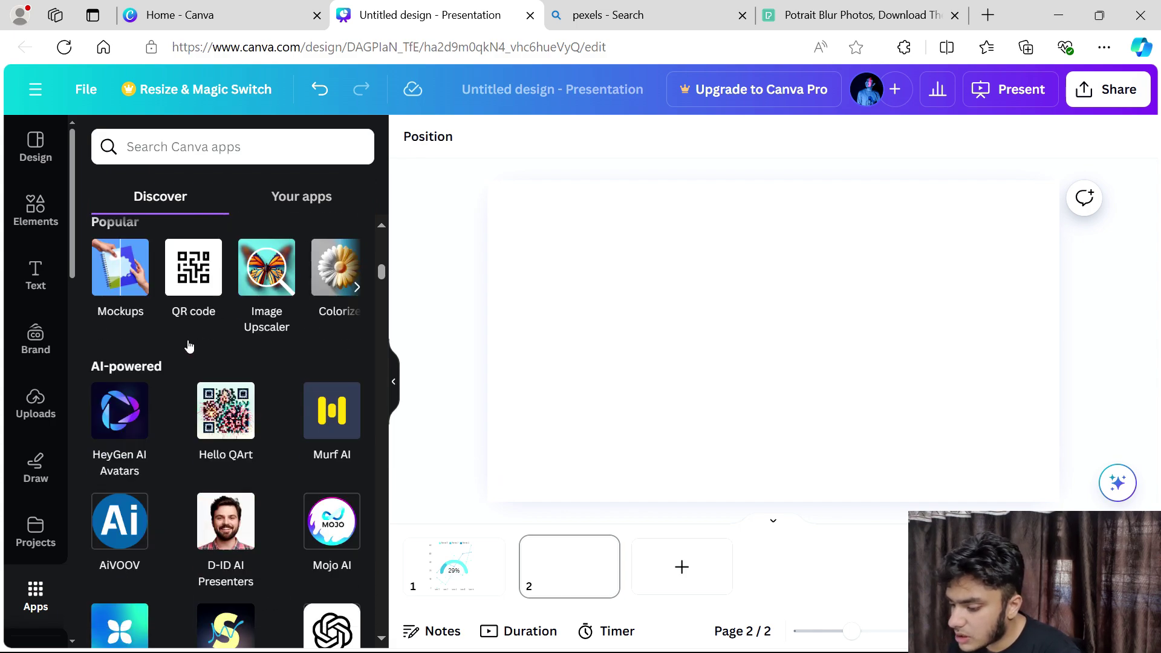
{"action": "scroll", "coordinate": [189, 345], "scroll_direction": "down", "scroll_amount": 10}
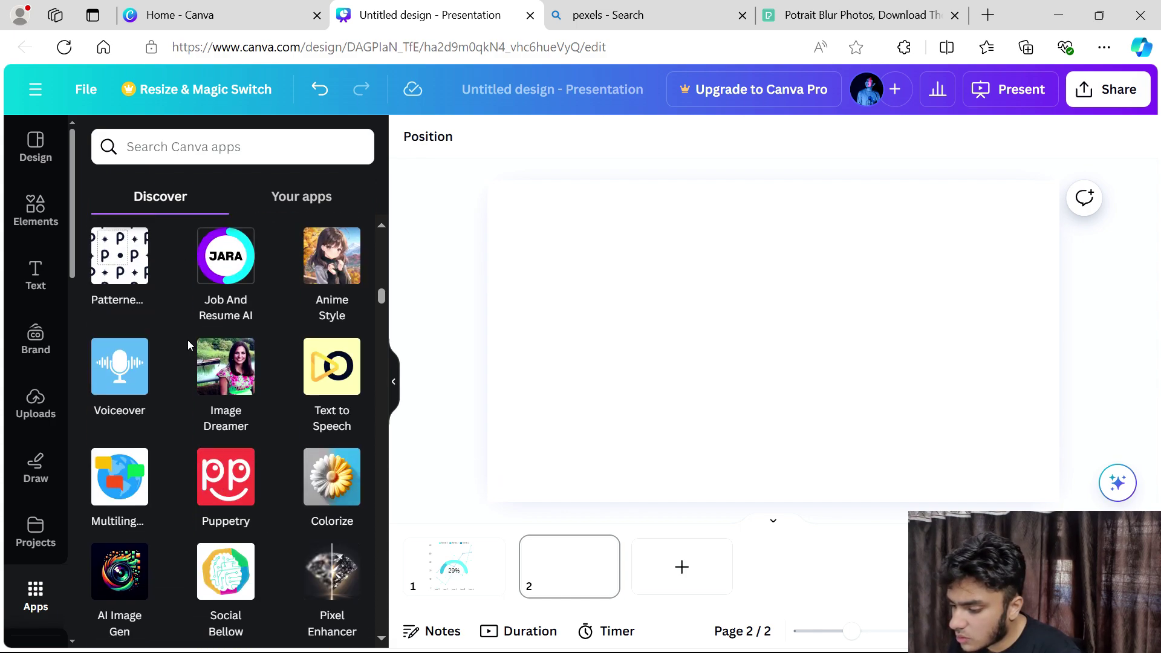
{"action": "scroll", "coordinate": [187, 345], "scroll_direction": "down", "scroll_amount": 10}
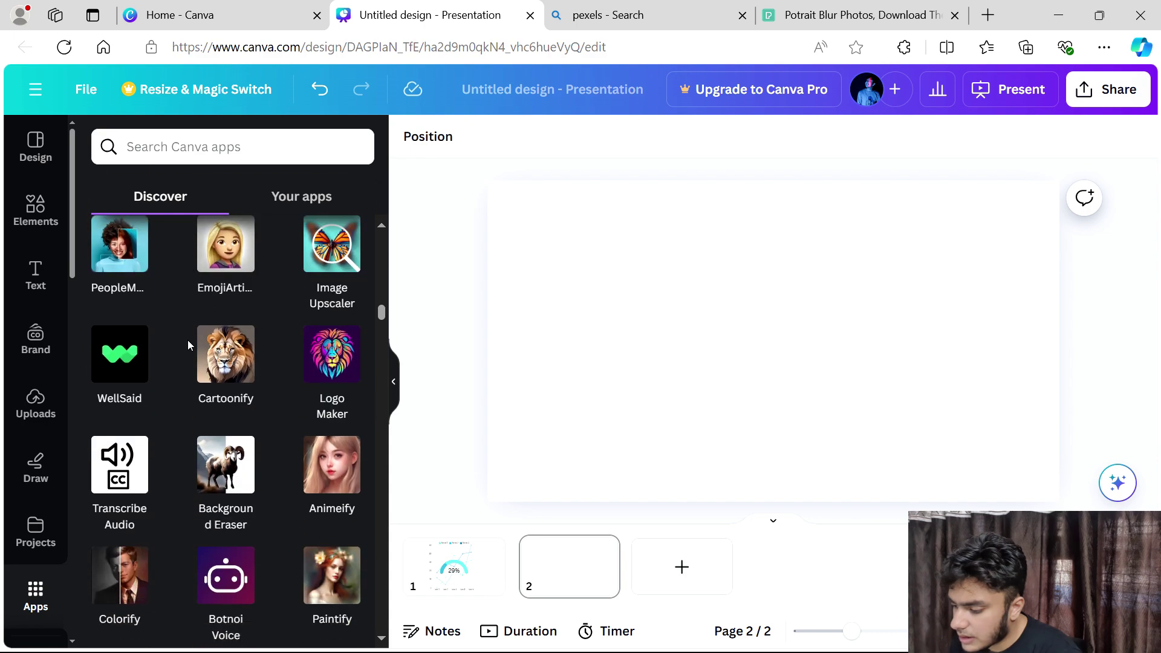
{"action": "scroll", "coordinate": [188, 345], "scroll_direction": "down", "scroll_amount": 5}
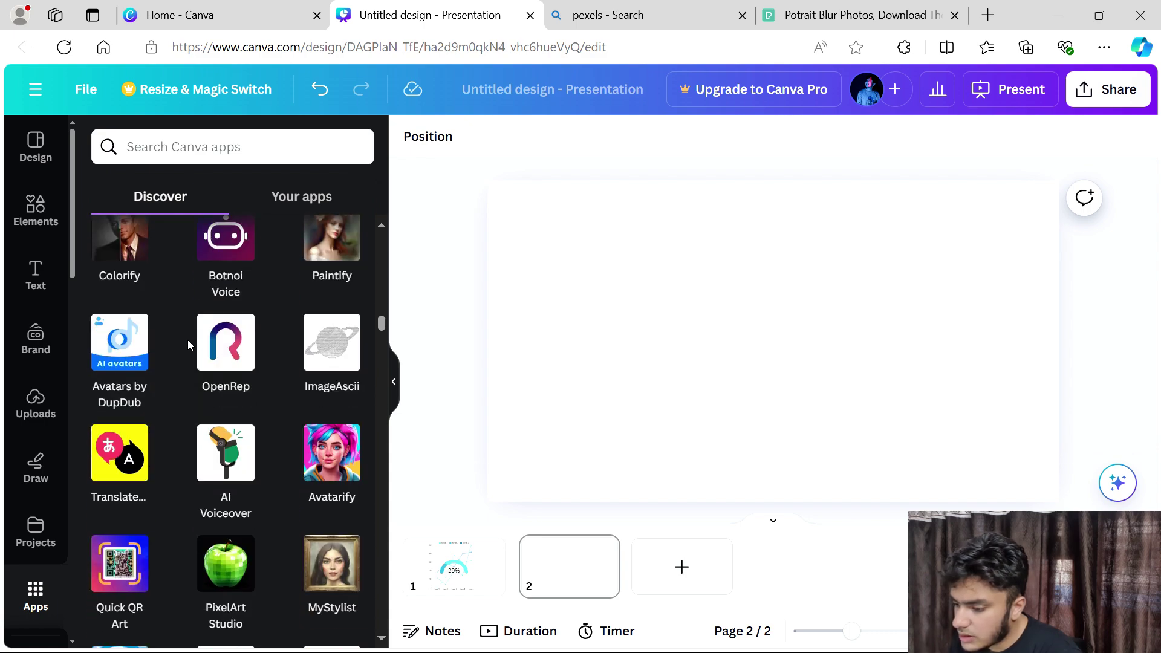
{"action": "scroll", "coordinate": [188, 345], "scroll_direction": "down", "scroll_amount": 7}
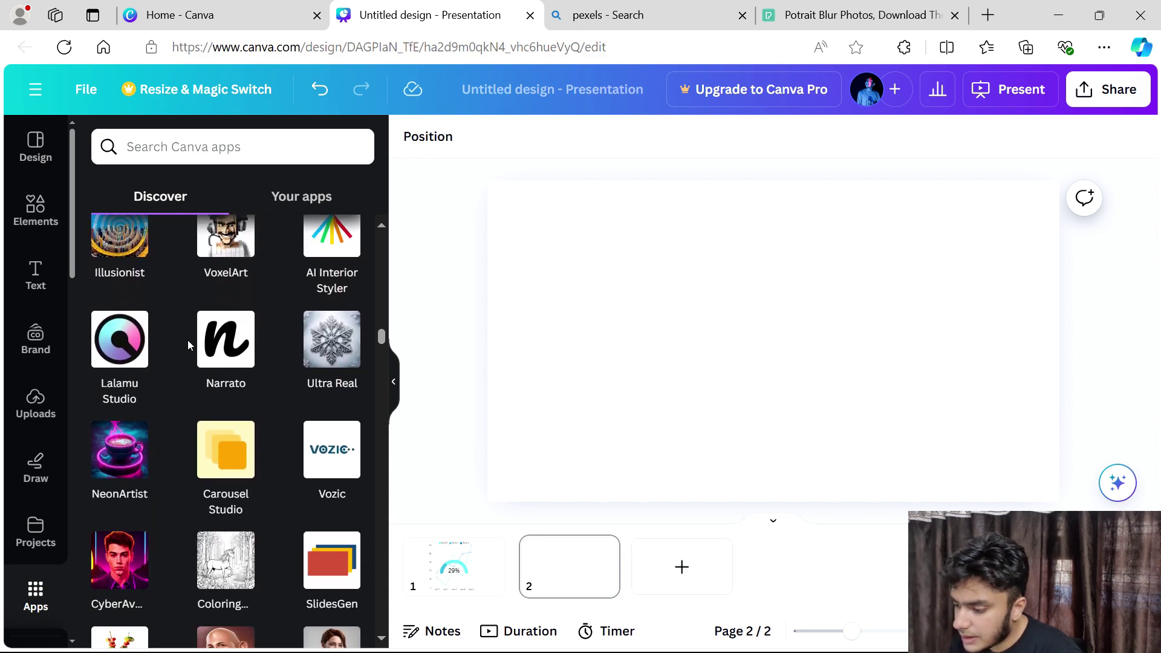
{"action": "scroll", "coordinate": [187, 340], "scroll_direction": "down", "scroll_amount": 2}
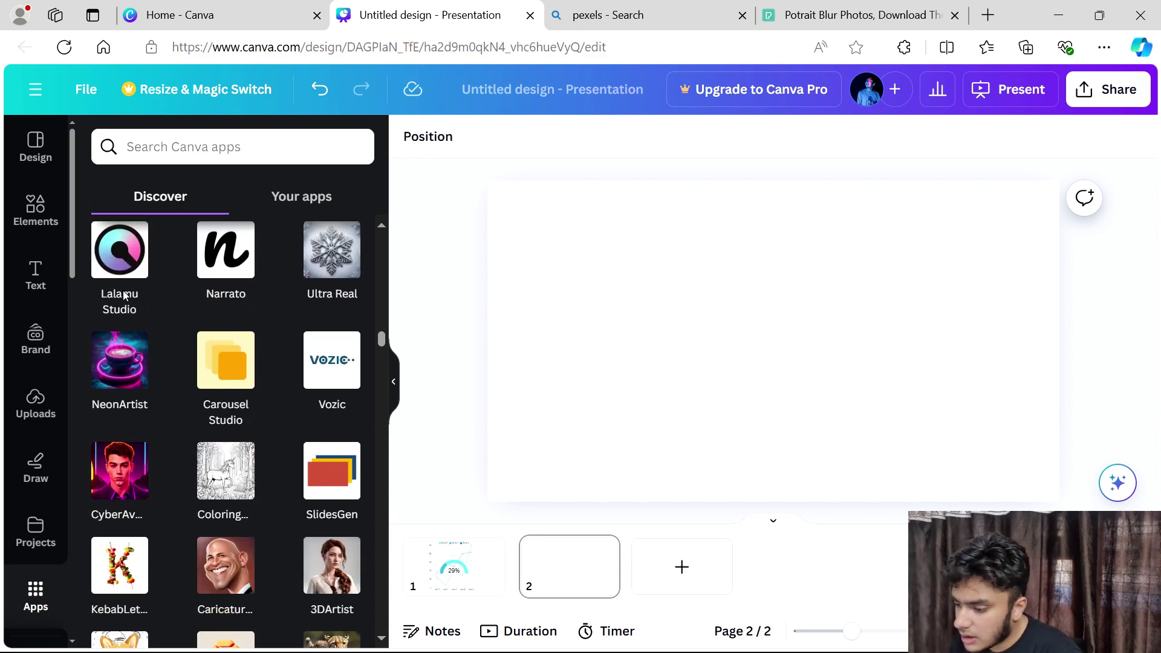
- Insert the recently used portrait of the bearded man in the brown jacket on page 2
{"action": "left_click", "coordinate": [51, 215]}
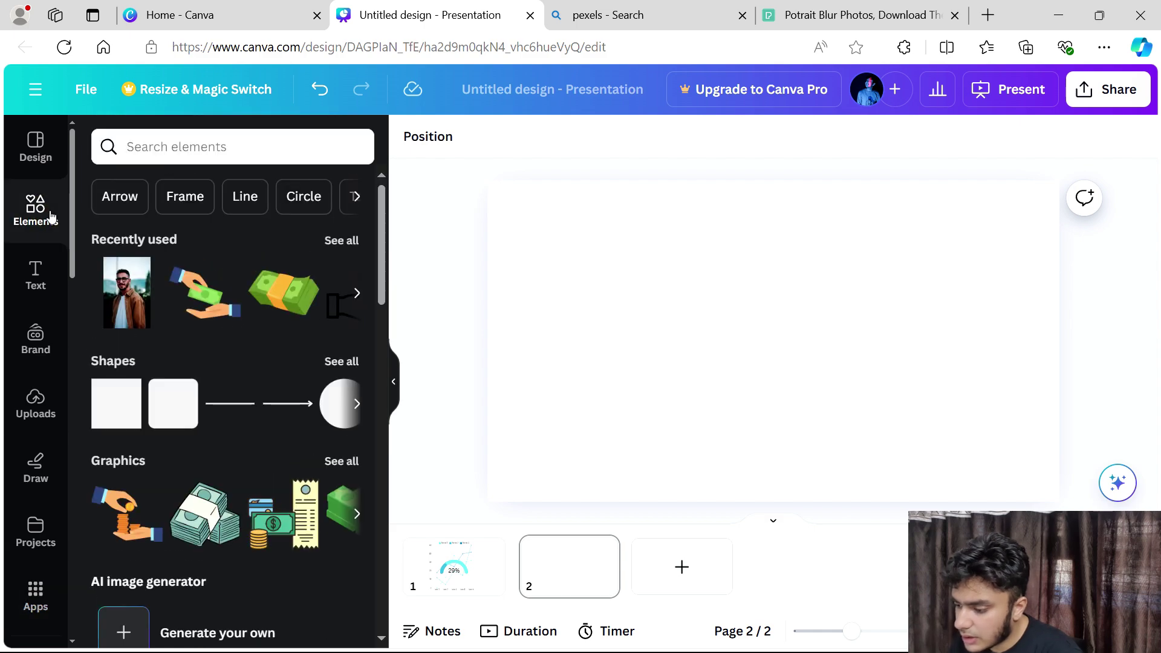
{"action": "left_click", "coordinate": [136, 284]}
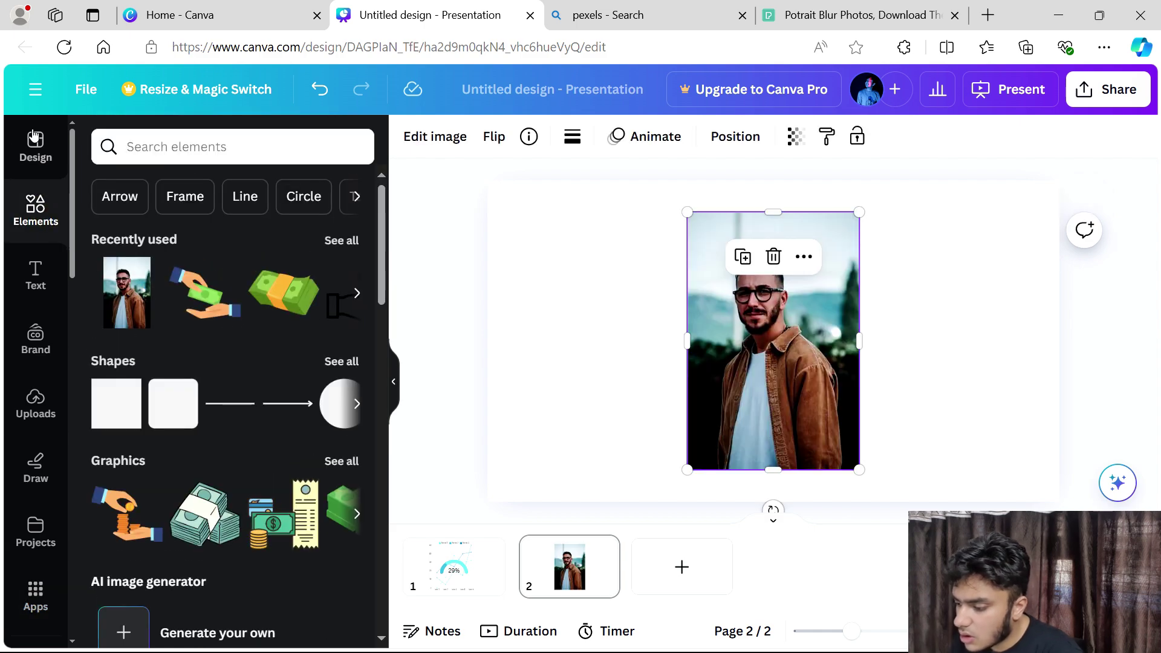
{"action": "left_click", "coordinate": [33, 154]}
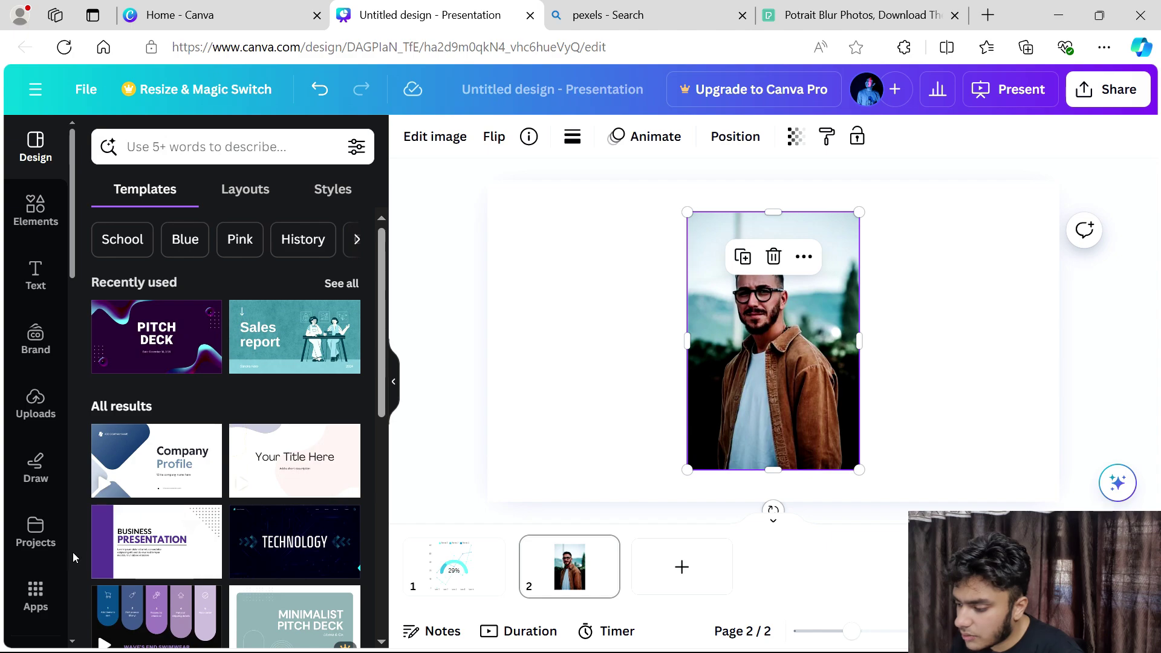
- Open the Animeify app and replace the selected portrait on page 2 with its anime-style version
{"action": "left_click", "coordinate": [42, 589]}
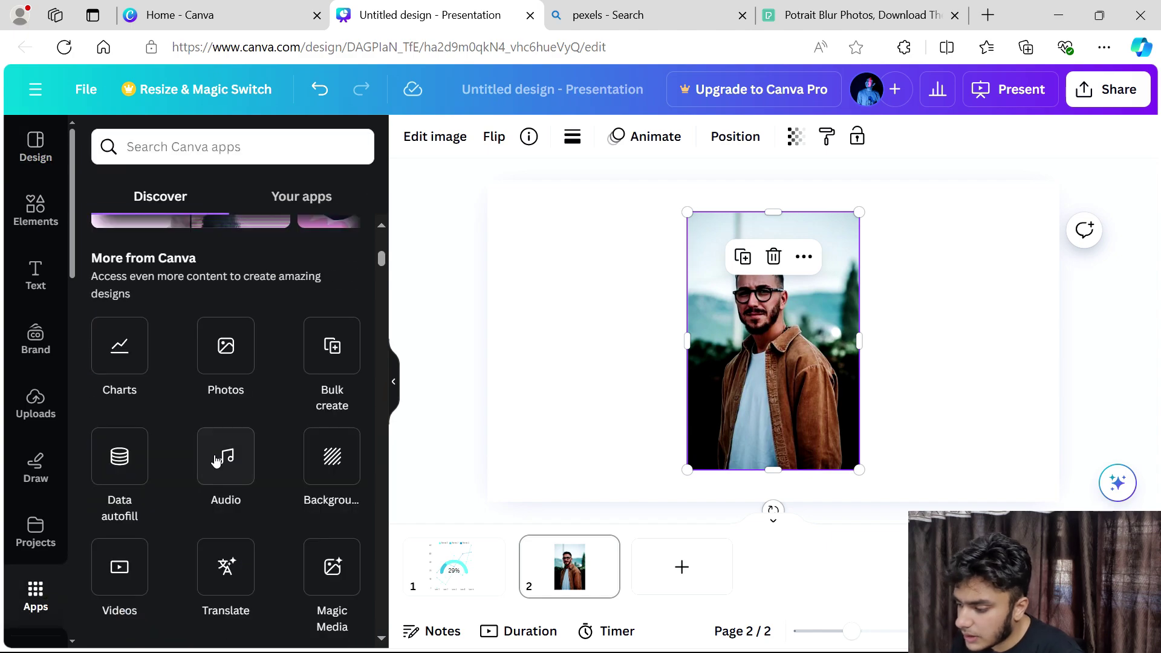
{"action": "scroll", "coordinate": [214, 460], "scroll_direction": "down", "scroll_amount": 5}
{"action": "scroll", "coordinate": [215, 461], "scroll_direction": "down", "scroll_amount": 10}
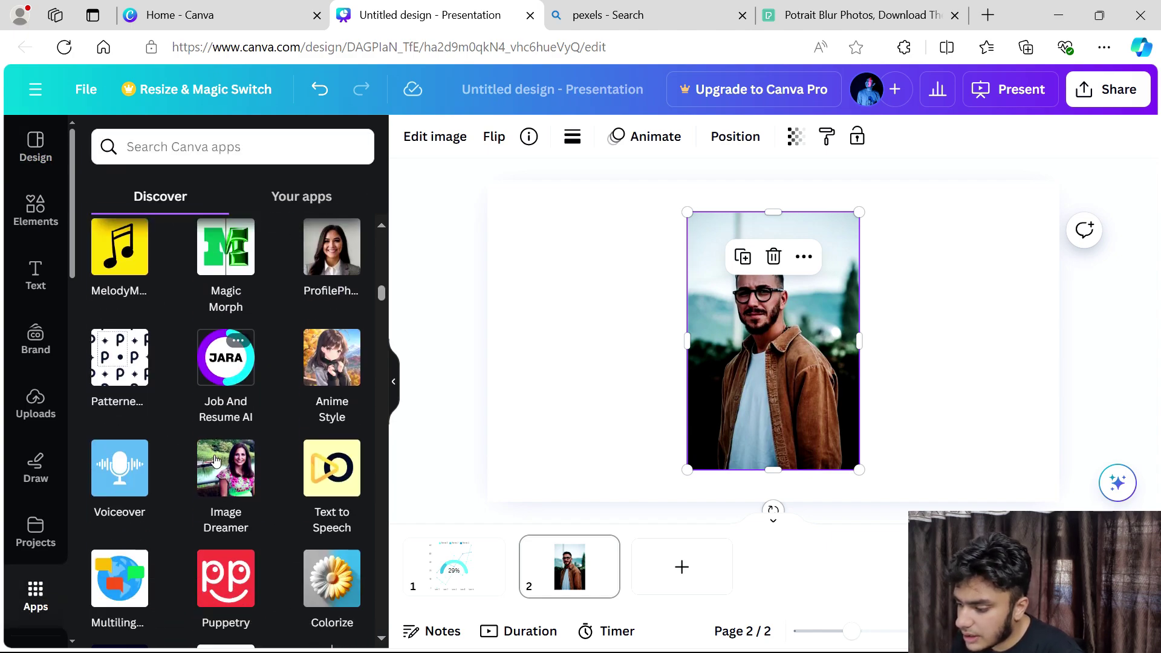
{"action": "scroll", "coordinate": [216, 461], "scroll_direction": "down", "scroll_amount": 8}
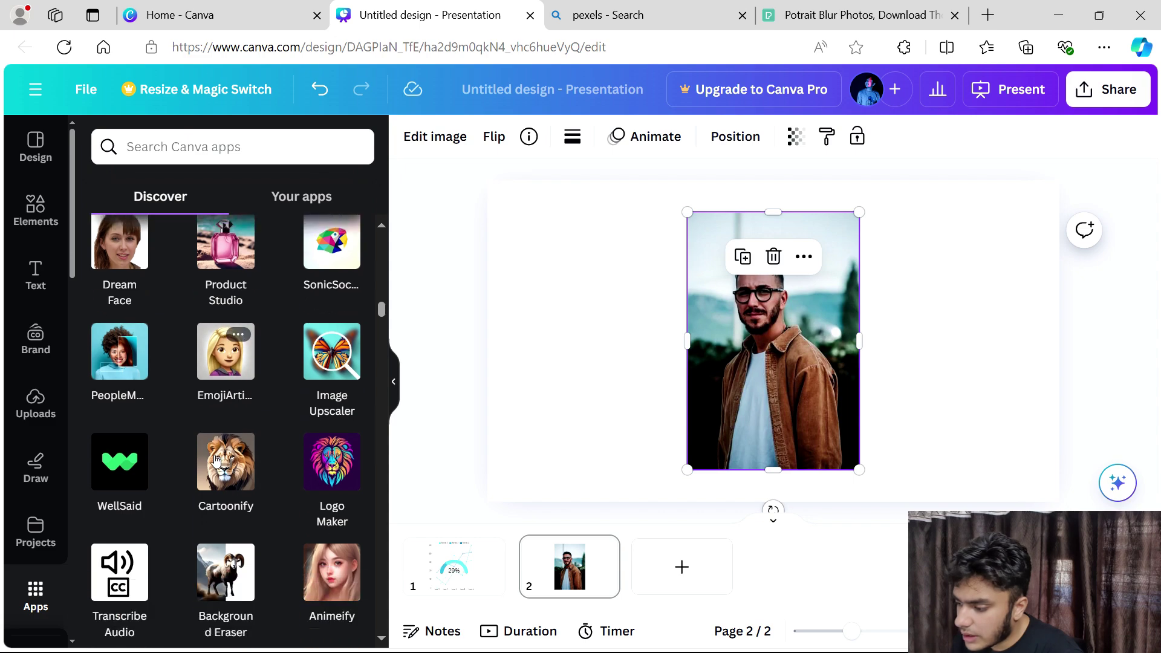
{"action": "scroll", "coordinate": [216, 461], "scroll_direction": "down", "scroll_amount": 5}
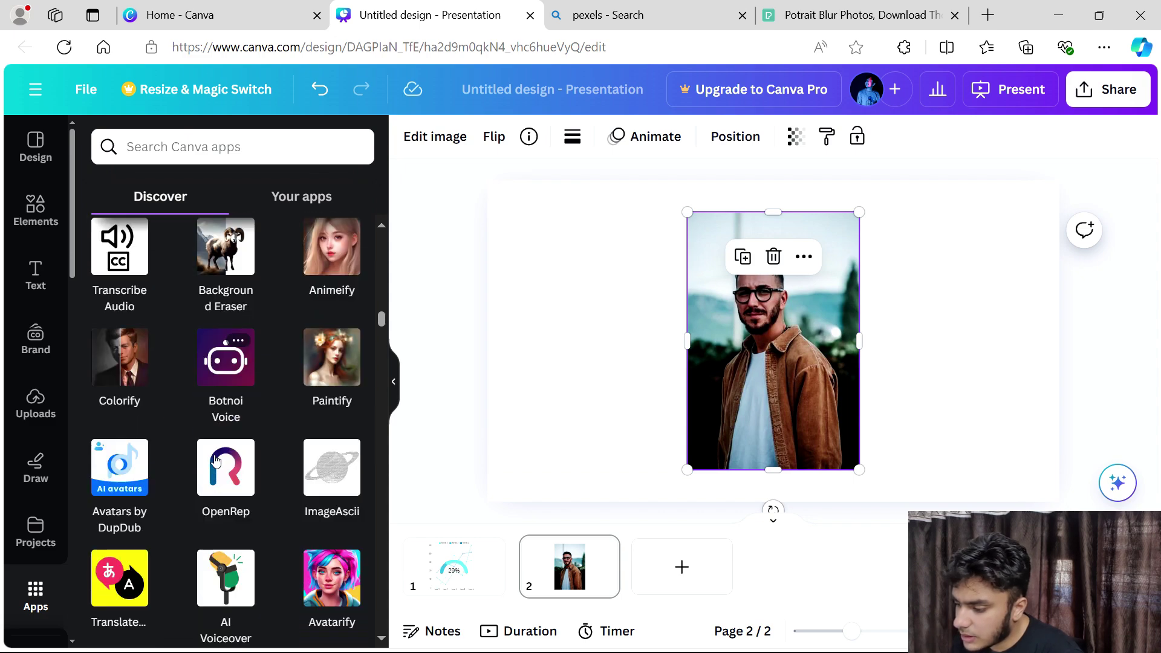
{"action": "scroll", "coordinate": [216, 460], "scroll_direction": "up", "scroll_amount": 3}
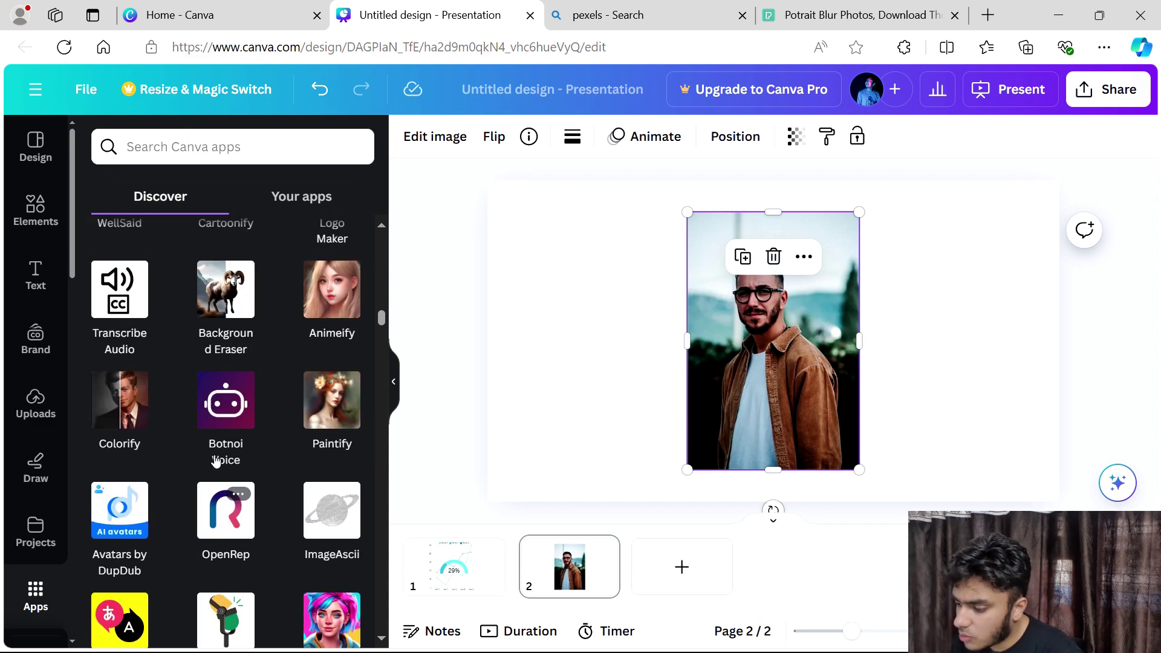
{"action": "left_click", "coordinate": [316, 324]}
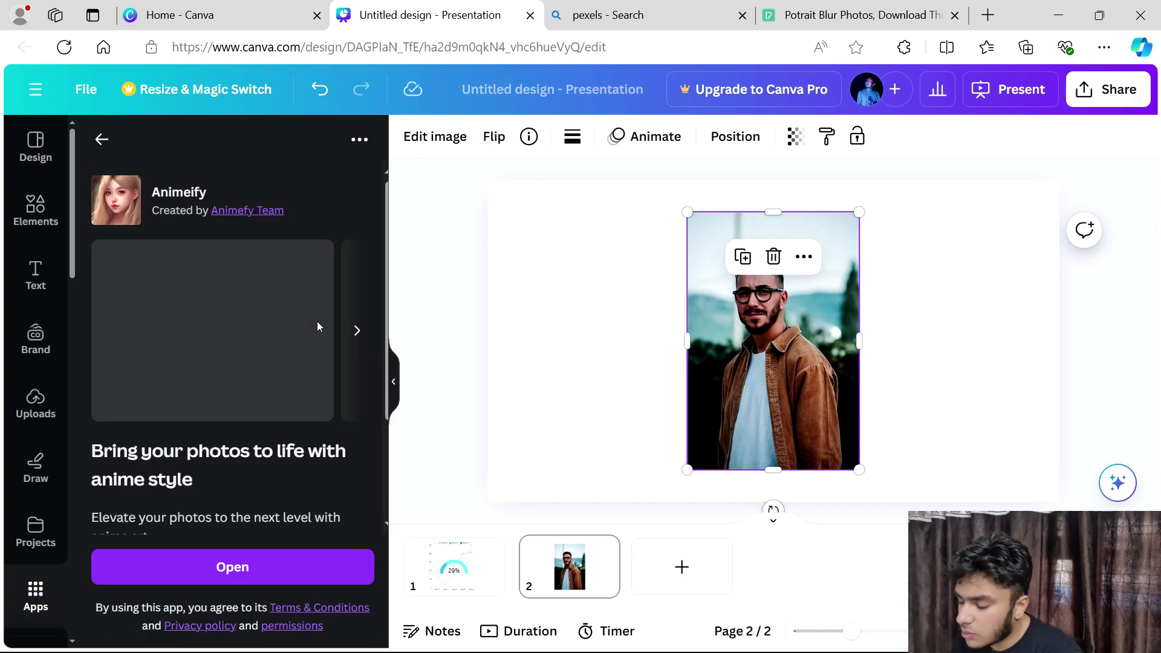
{"action": "left_click", "coordinate": [259, 567]}
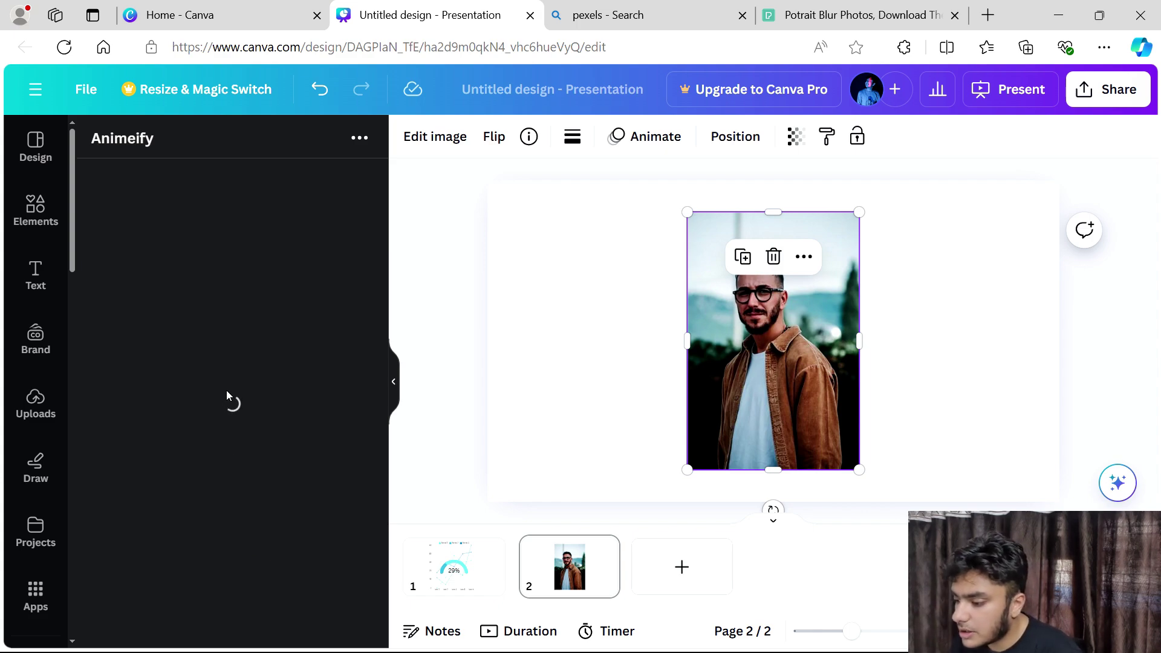
{"action": "left_click", "coordinate": [229, 254]}
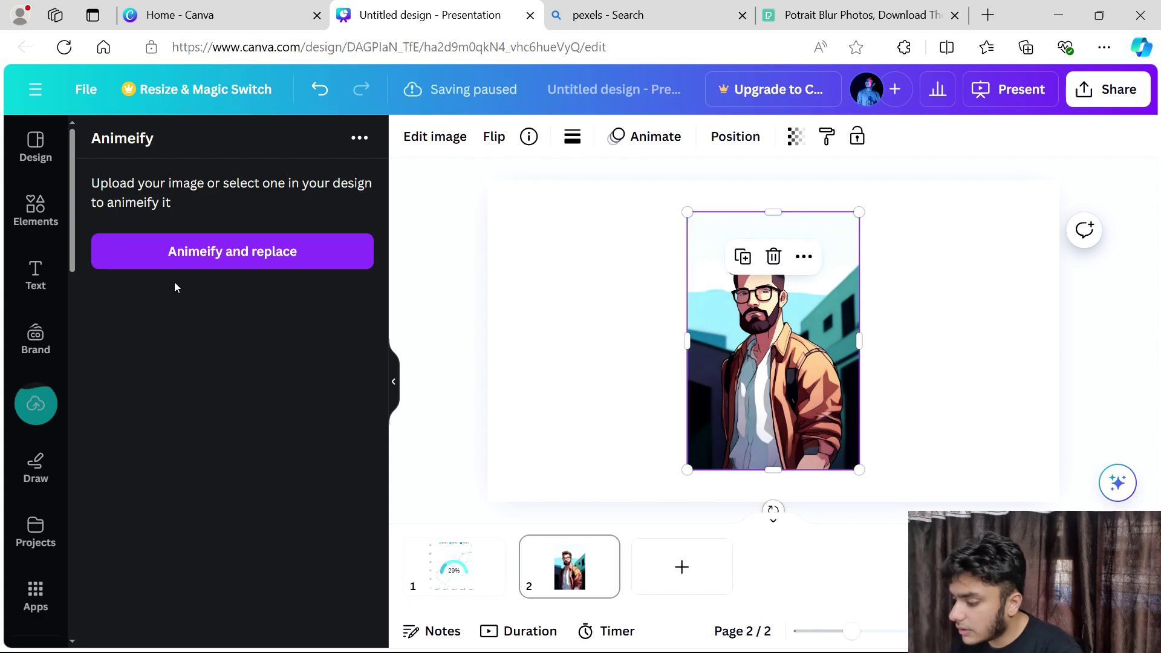
- Add page 3 and insert the recently used portrait of the bearded man on it
{"action": "left_click", "coordinate": [678, 564]}
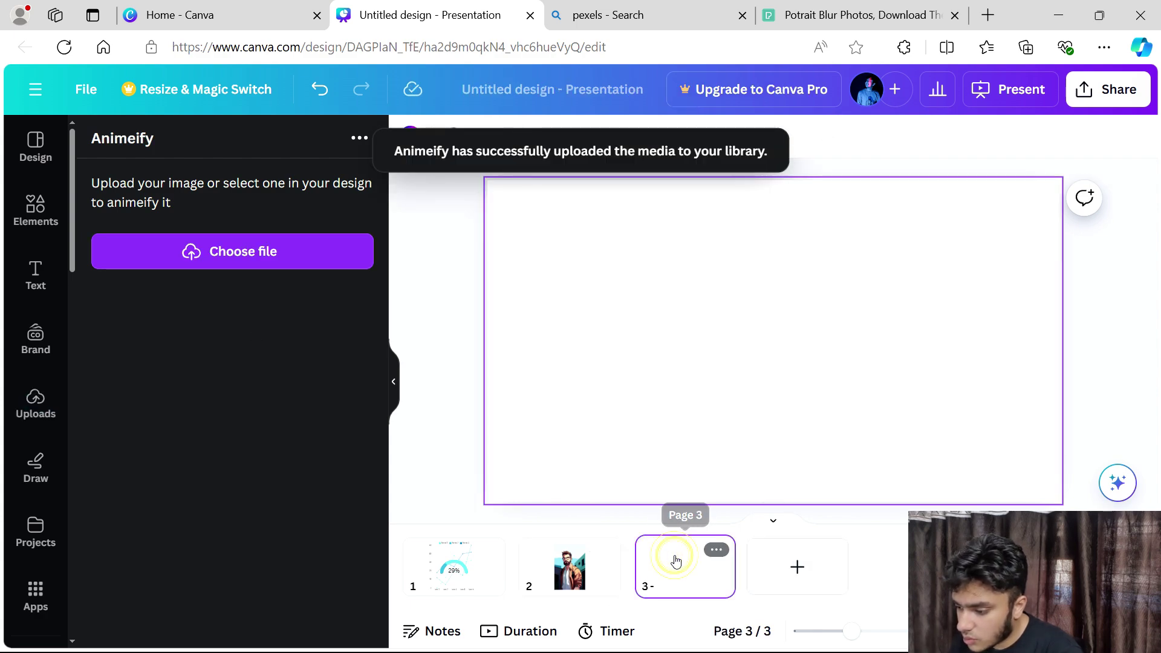
{"action": "left_click", "coordinate": [43, 213]}
{"action": "left_click", "coordinate": [126, 294]}
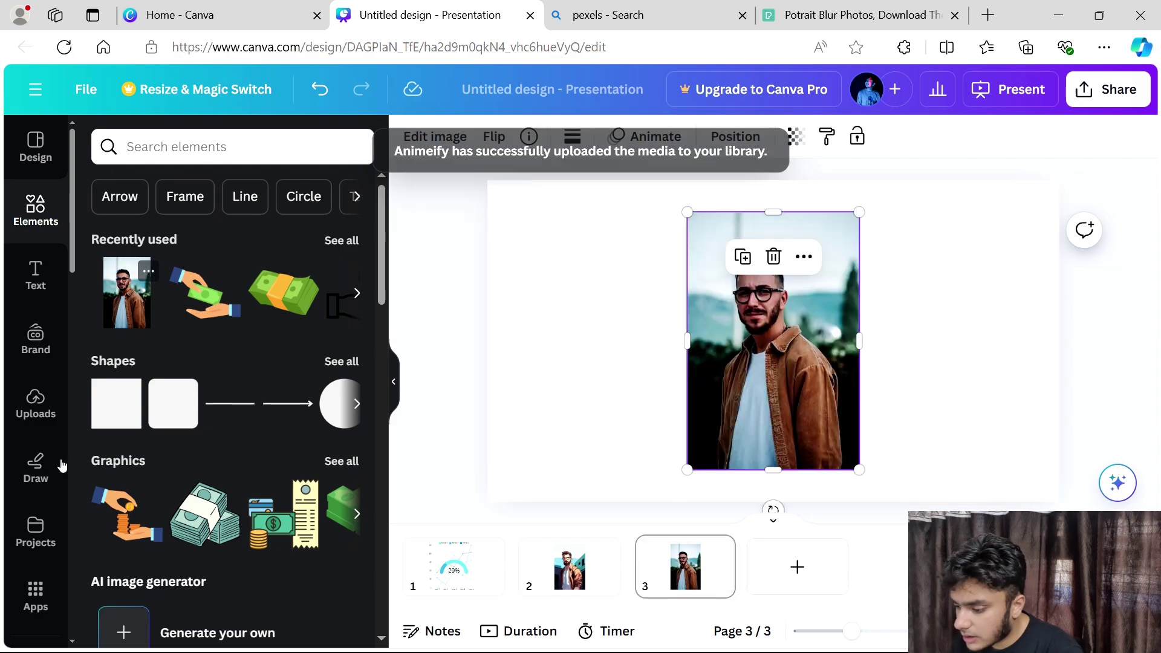
- Open the VoxelArt app and replace the selected portrait on page 3 with generated voxel art
{"action": "left_click", "coordinate": [38, 608]}
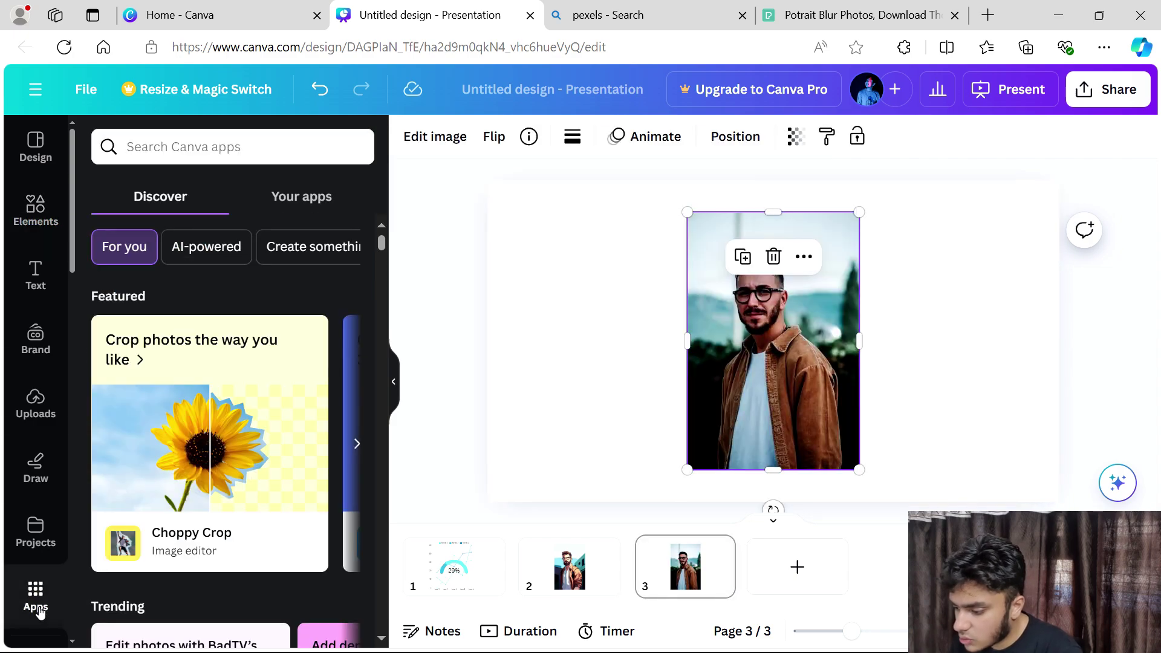
{"action": "scroll", "coordinate": [210, 448], "scroll_direction": "down", "scroll_amount": 10}
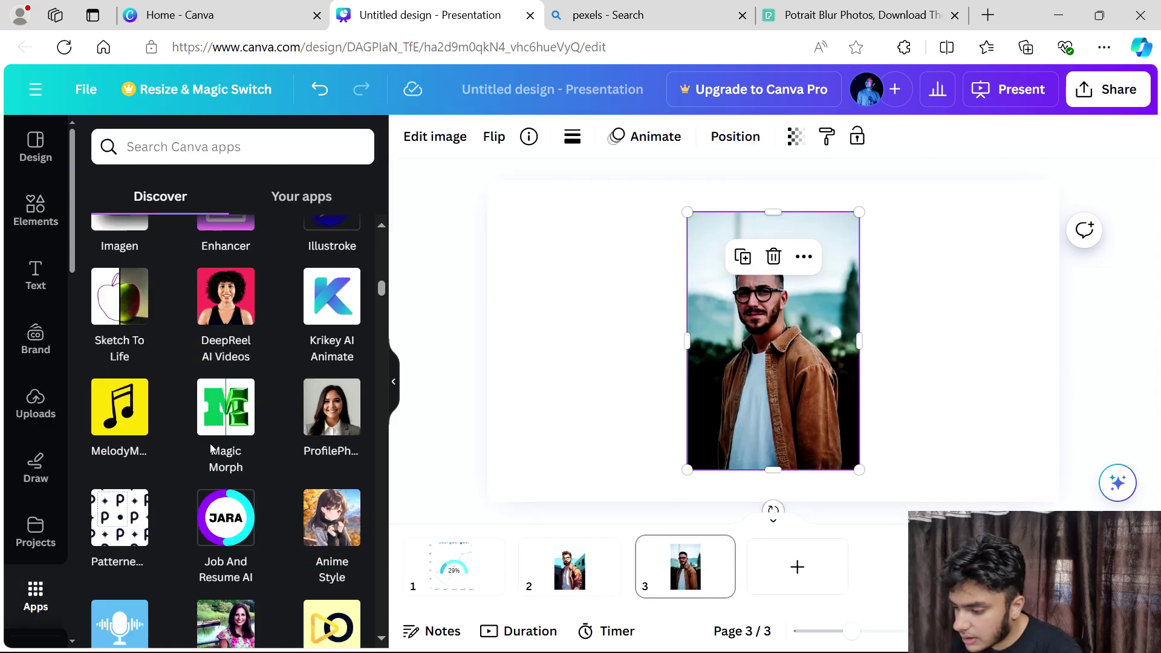
{"action": "scroll", "coordinate": [211, 449], "scroll_direction": "down", "scroll_amount": 10}
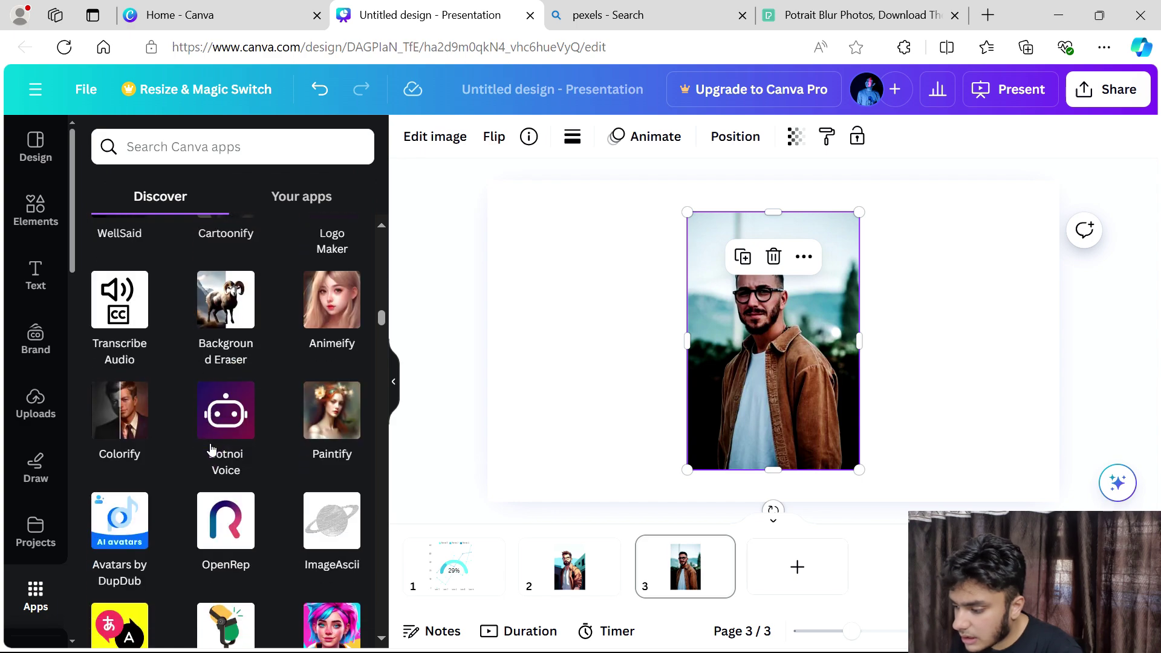
{"action": "scroll", "coordinate": [211, 451], "scroll_direction": "down", "scroll_amount": 5}
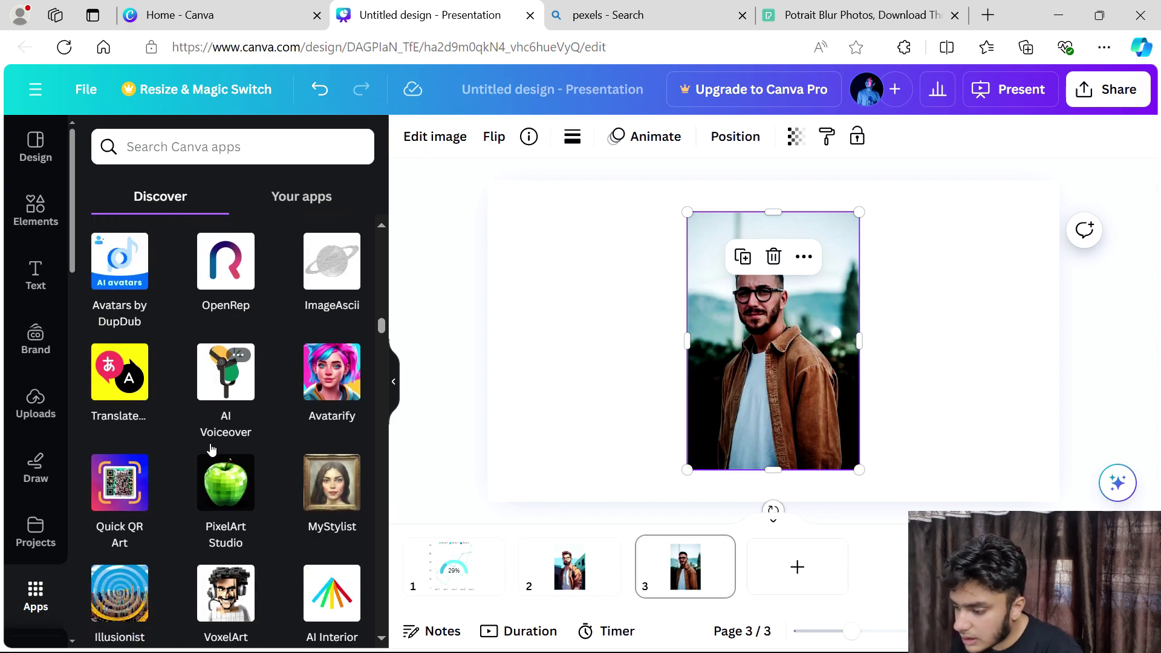
{"action": "scroll", "coordinate": [211, 448], "scroll_direction": "down", "scroll_amount": 1}
{"action": "scroll", "coordinate": [211, 448], "scroll_direction": "down", "scroll_amount": 5}
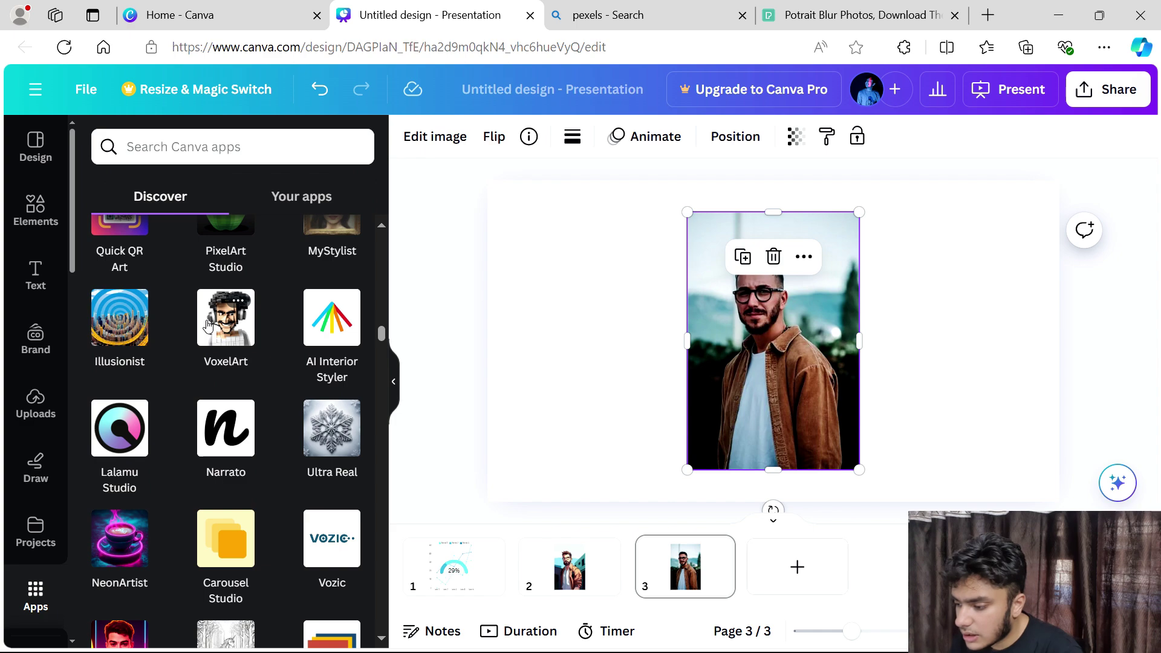
{"action": "left_click", "coordinate": [208, 326]}
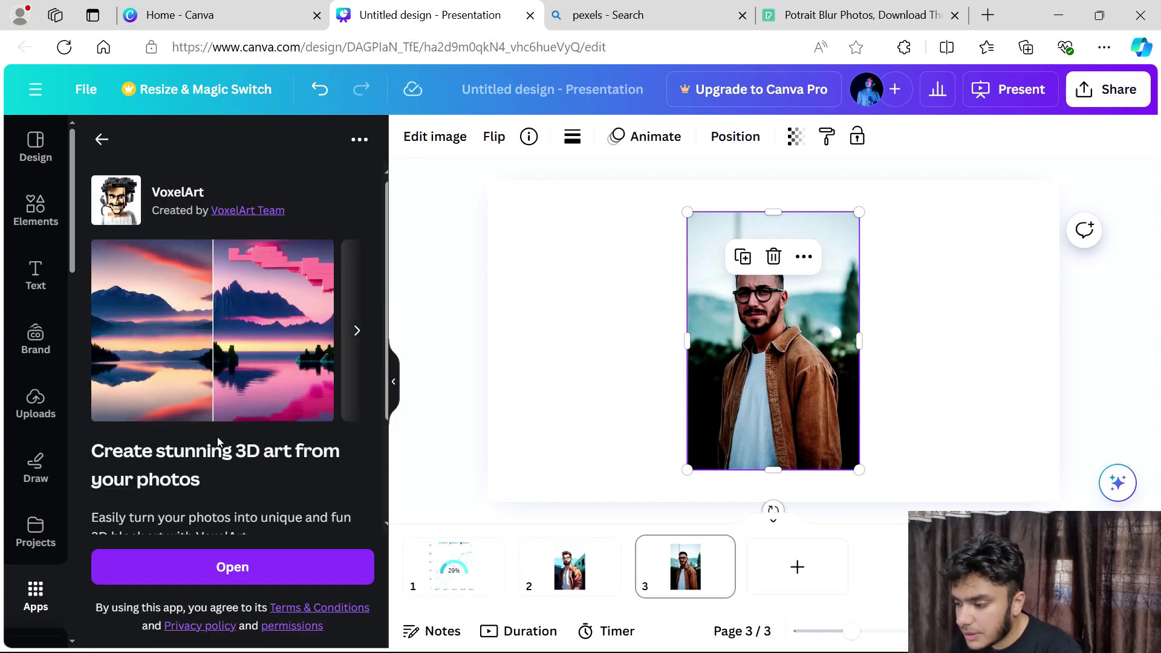
{"action": "left_click", "coordinate": [173, 572]}
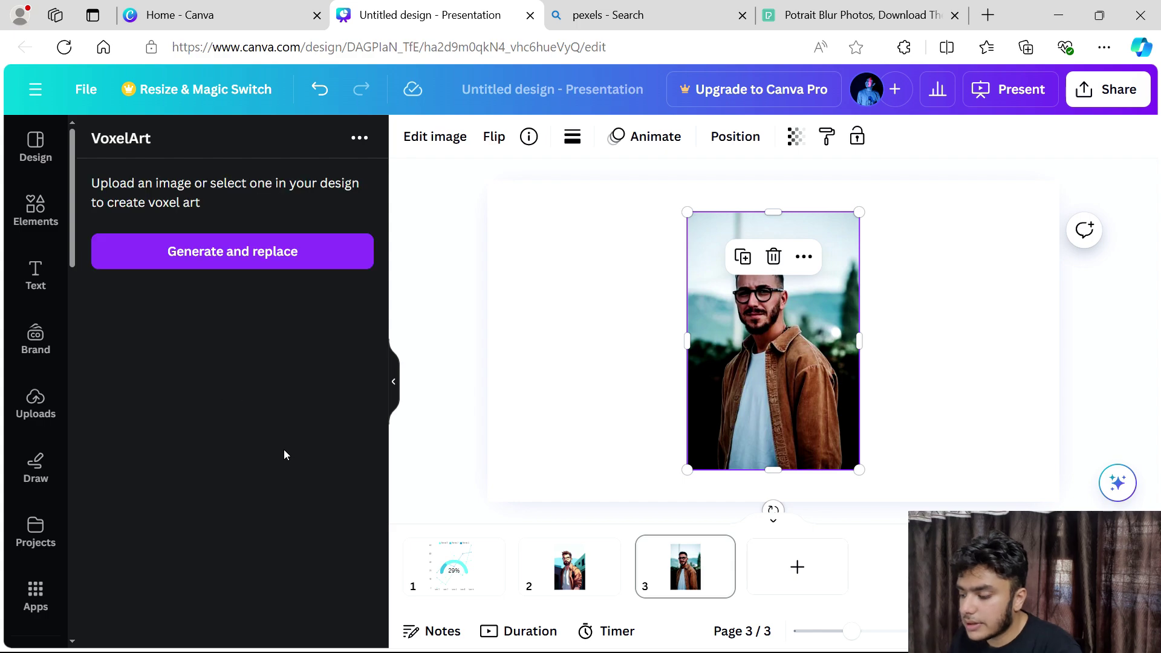
{"action": "left_click", "coordinate": [272, 259]}
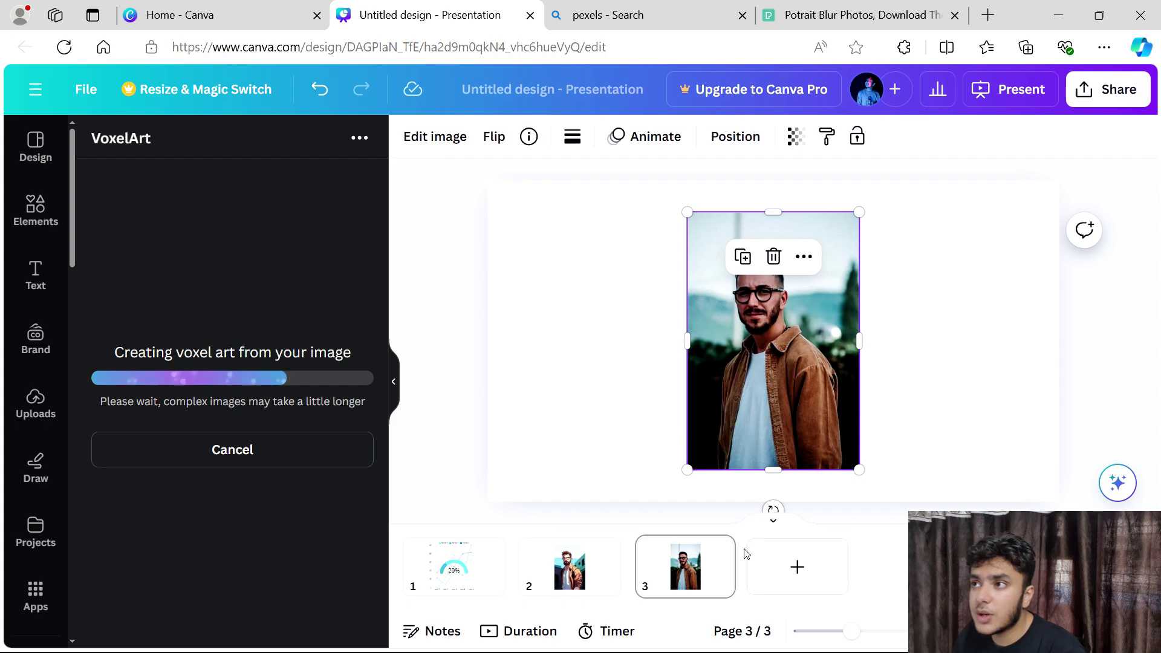
- Add page 4 and insert the recently used portrait of the bearded man on it
{"action": "mouse_move", "coordinate": [716, 550]}
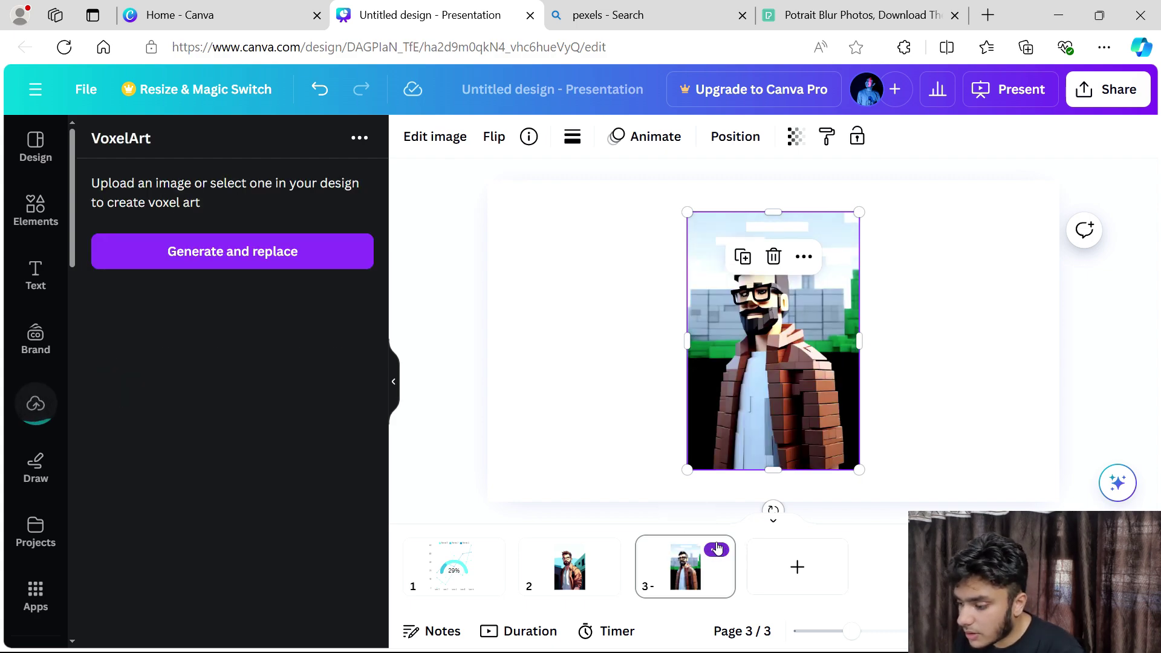
{"action": "left_click", "coordinate": [807, 570]}
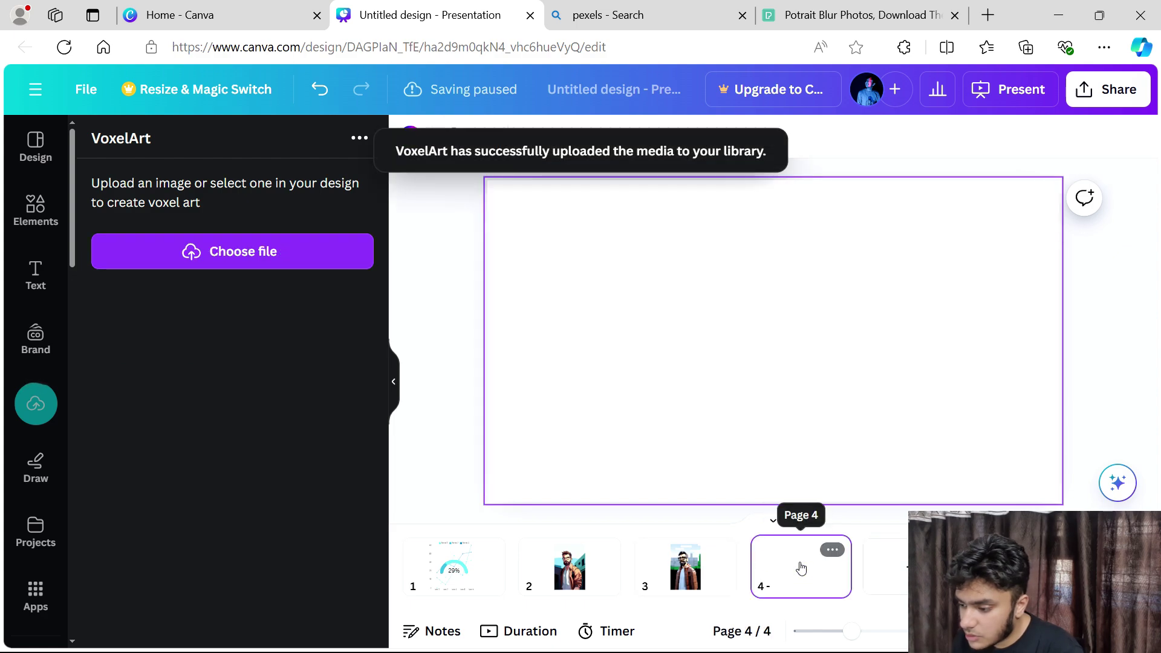
{"action": "left_click", "coordinate": [45, 224]}
{"action": "left_click", "coordinate": [121, 293]}
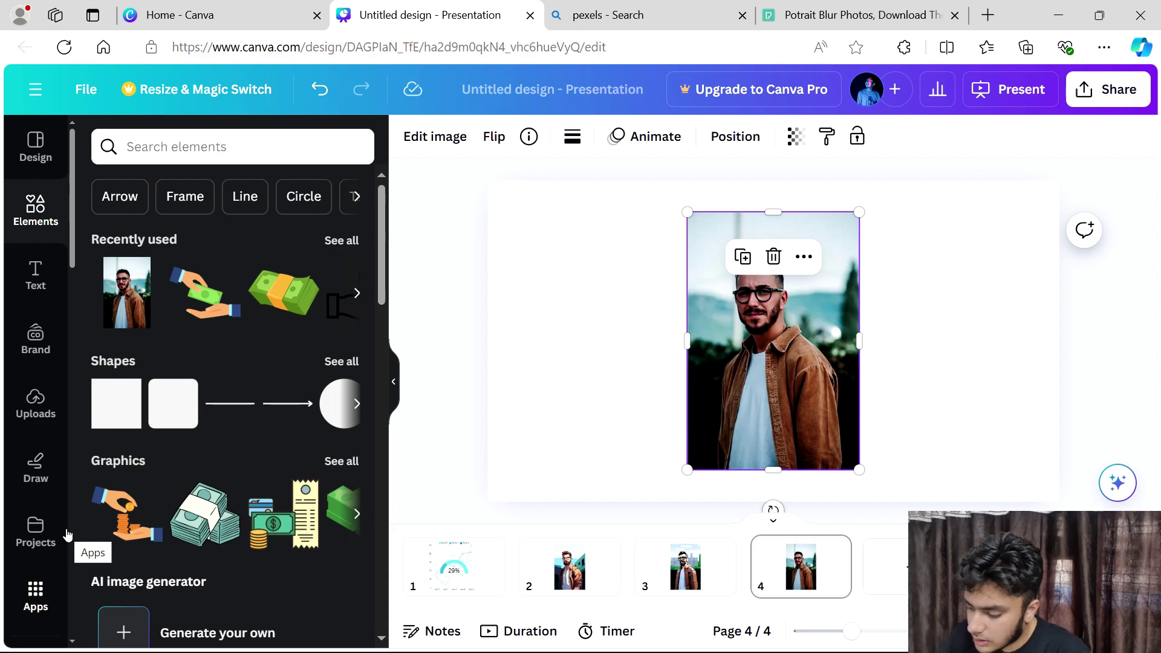
- Search the apps for "artavatar" and open the Artvatar app with the page 4 portrait selected
{"action": "left_click", "coordinate": [33, 596]}
{"action": "left_click", "coordinate": [228, 156]}
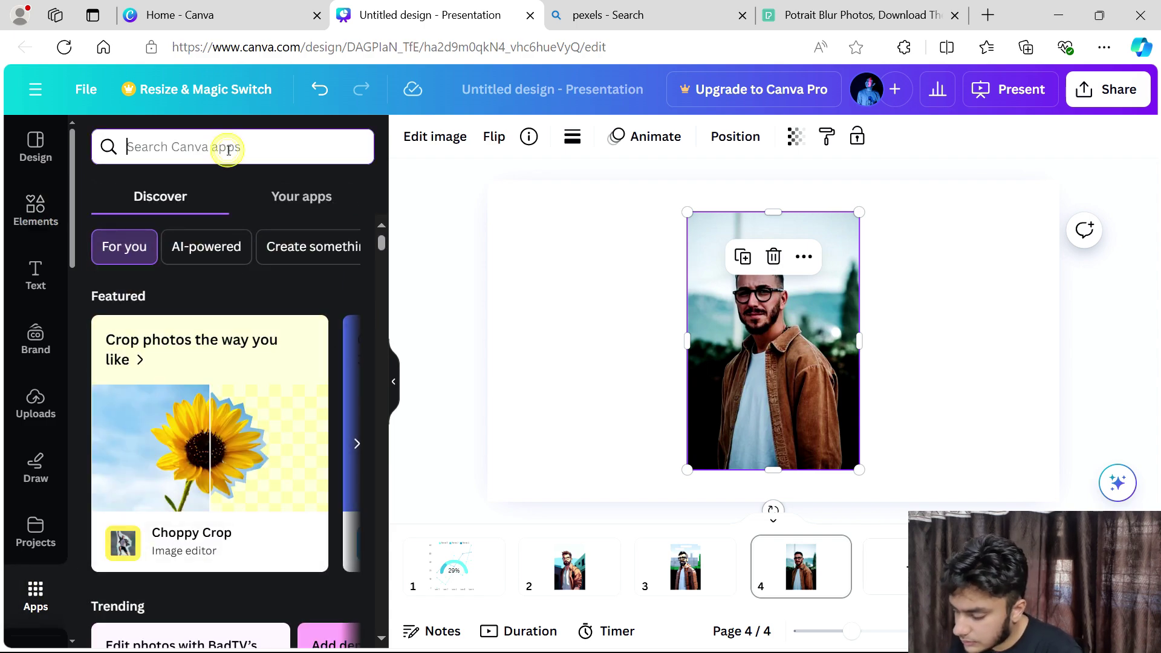
{"action": "type", "text": "artava"}
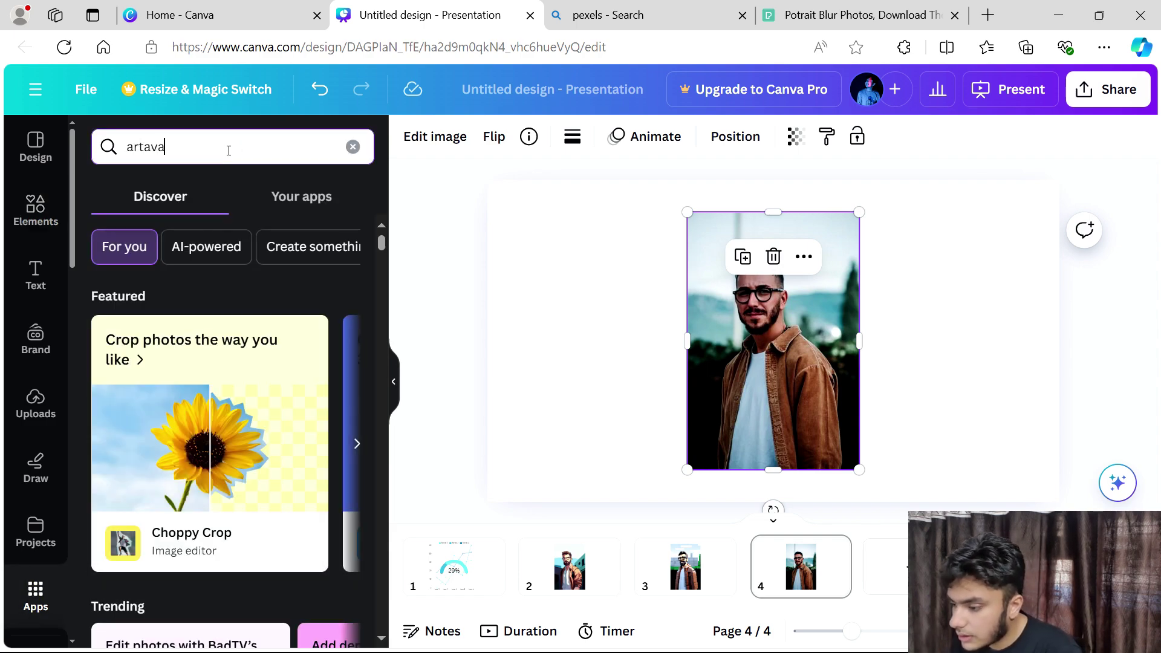
{"action": "type", "text": "tar"}
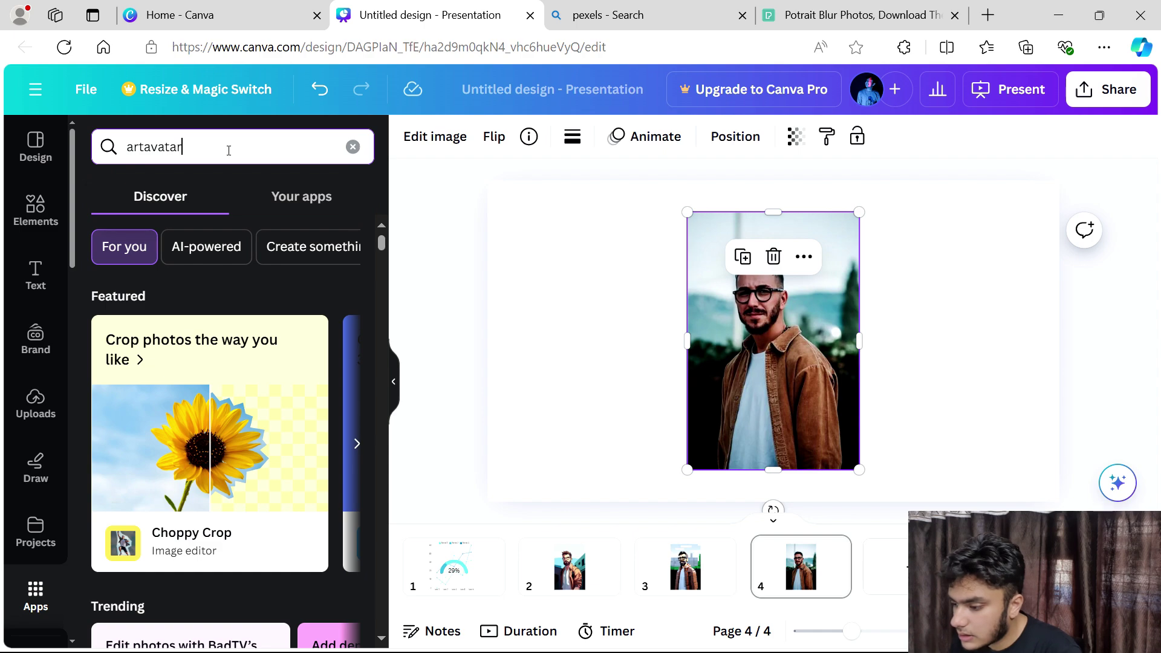
{"action": "key", "text": "Return"}
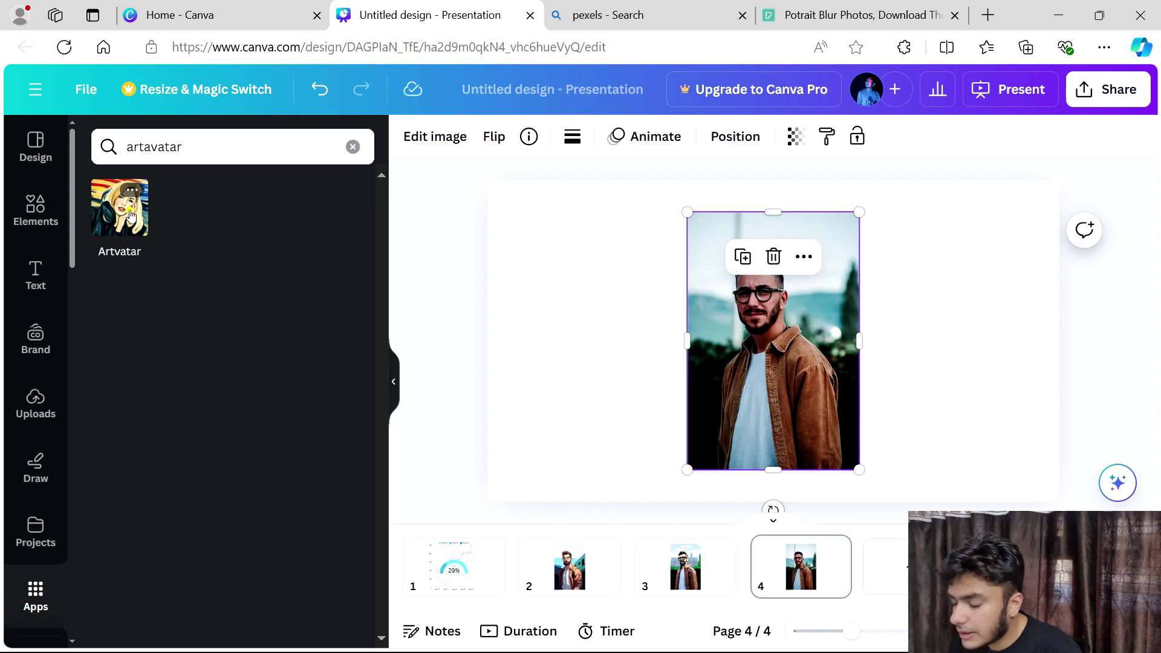
{"action": "left_click", "coordinate": [131, 215]}
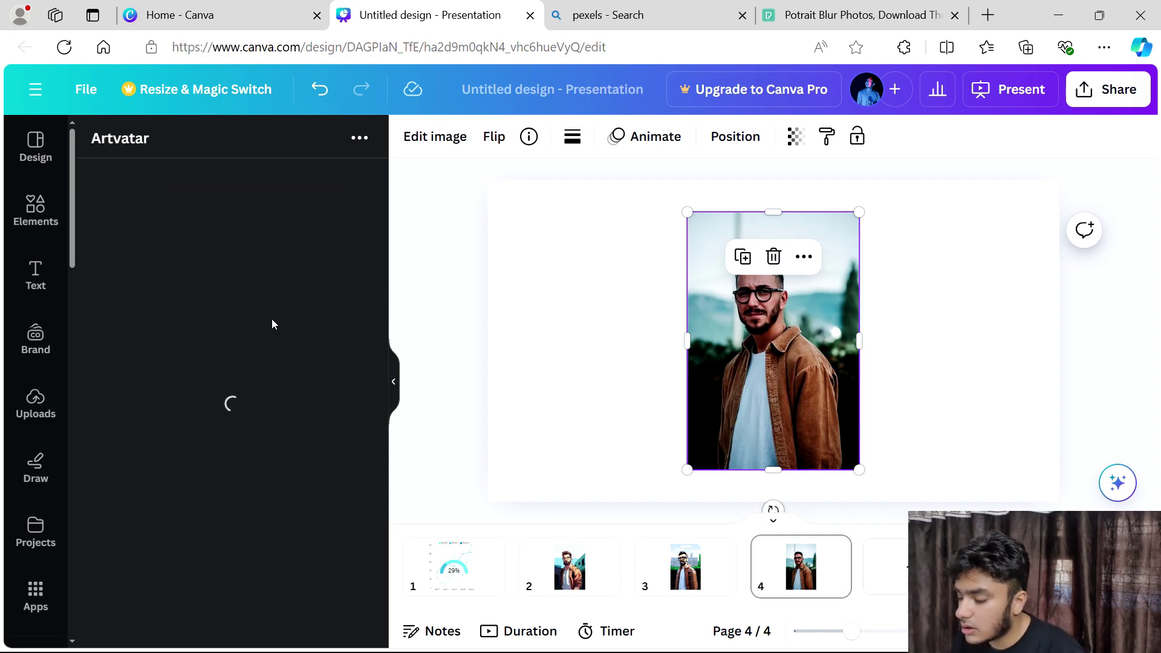
- Replace the page 4 portrait with a generated Artvatar painting-style avatar, adding a blank page 5 while it generates
{"action": "left_click", "coordinate": [276, 253]}
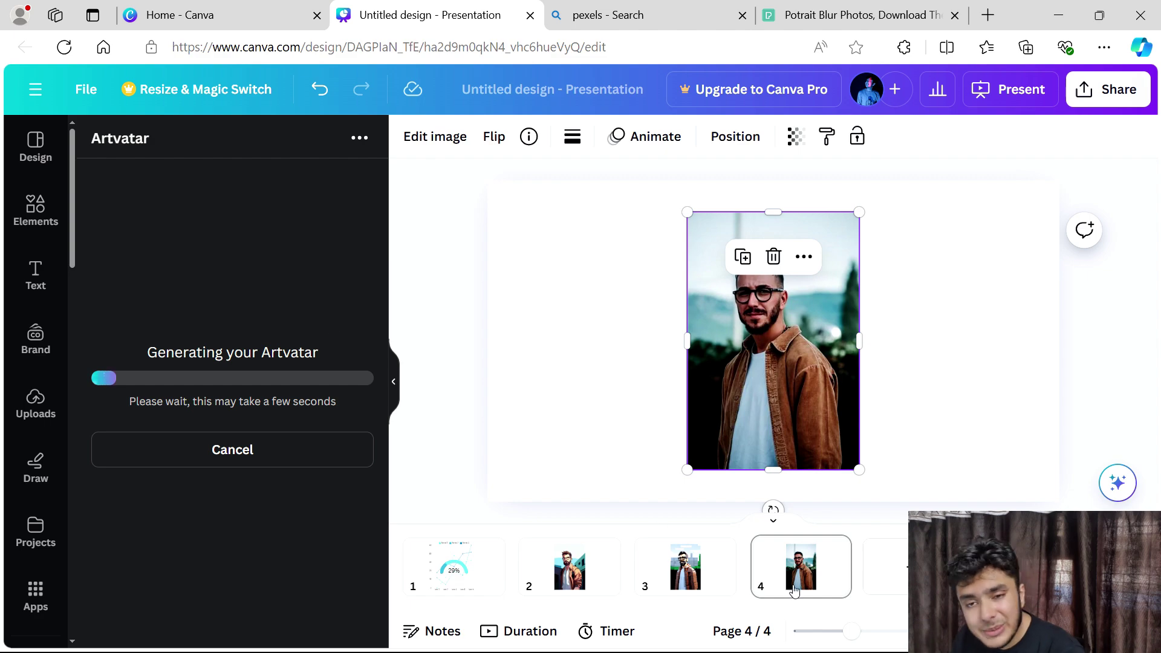
{"action": "left_click", "coordinate": [887, 566]}
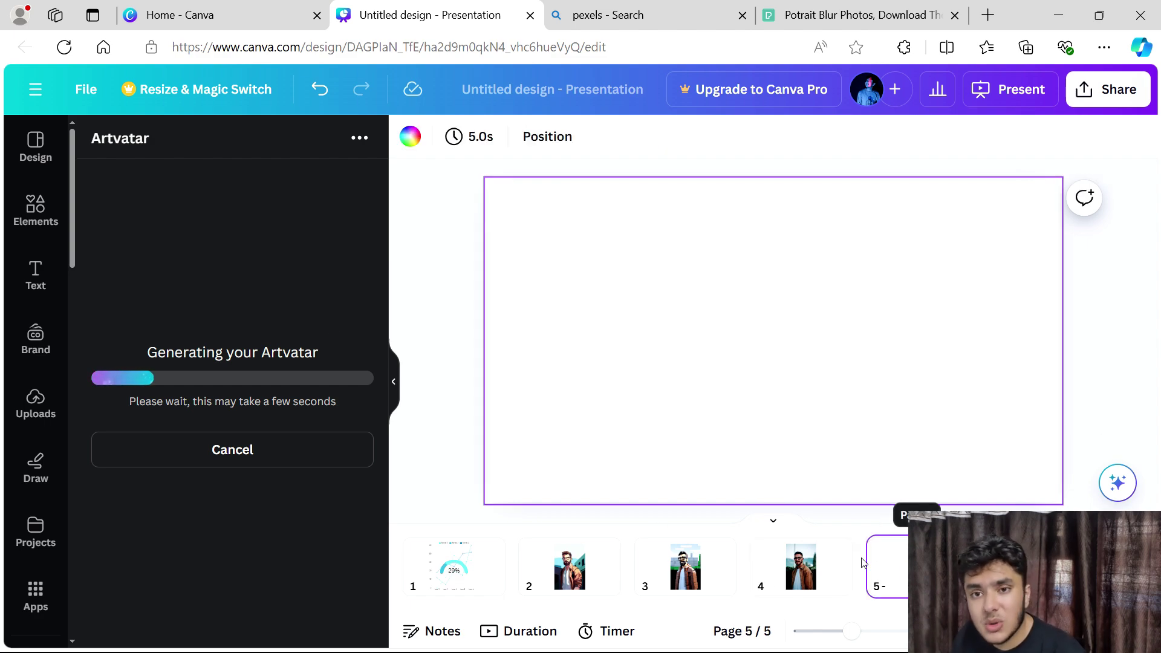
{"action": "left_click", "coordinate": [755, 571]}
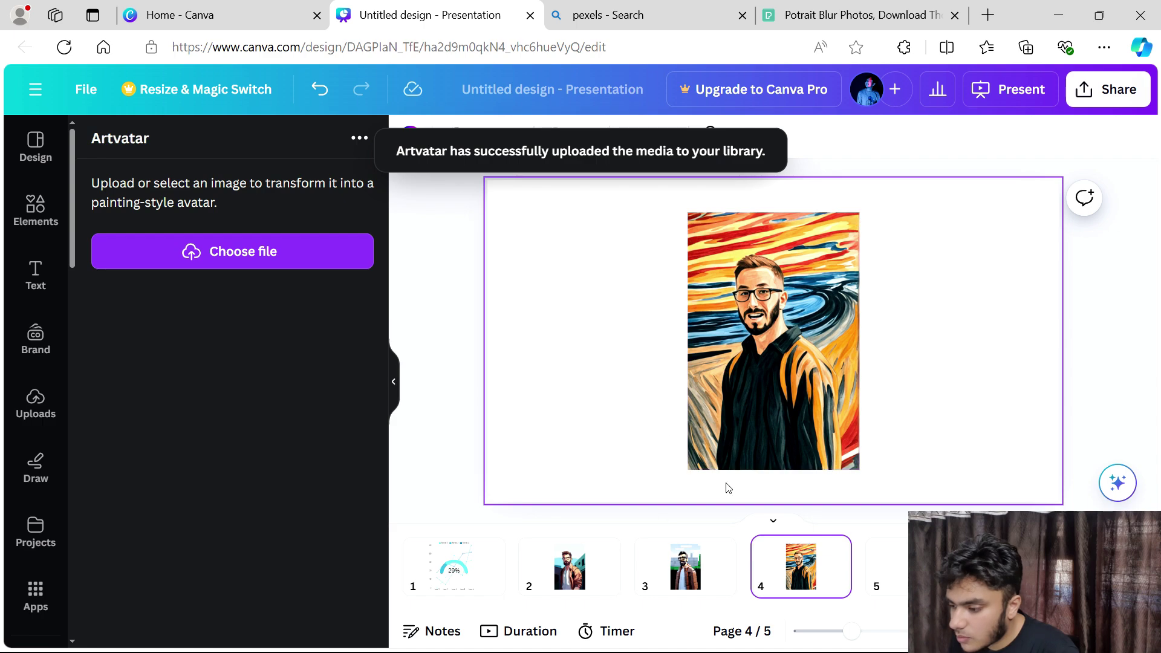
- Go to page 5, clear the previous app search and browse the Popular and AI-powered apps
{"action": "left_click", "coordinate": [901, 567]}
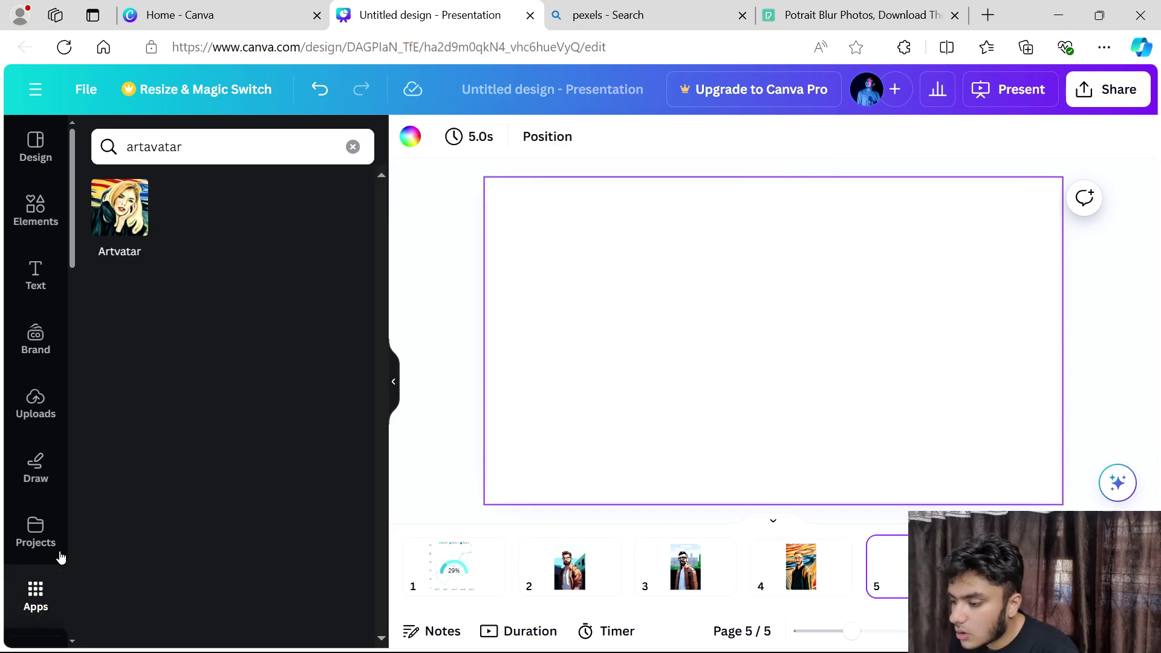
{"action": "left_click", "coordinate": [353, 147]}
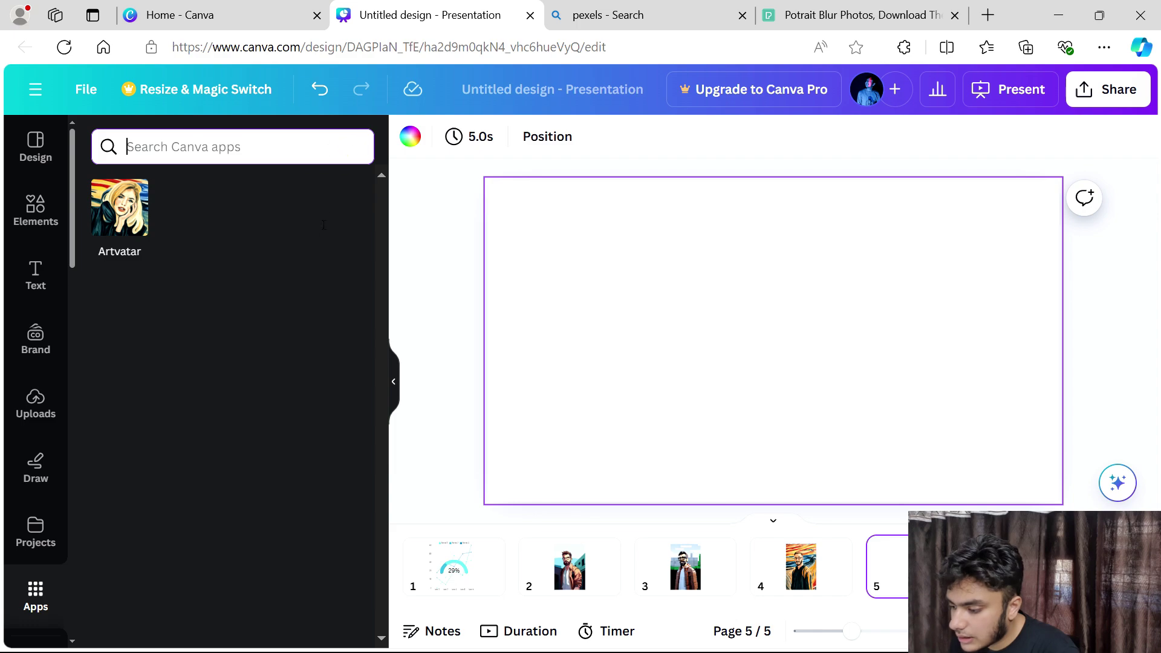
{"action": "scroll", "coordinate": [278, 280], "scroll_direction": "down", "scroll_amount": 10}
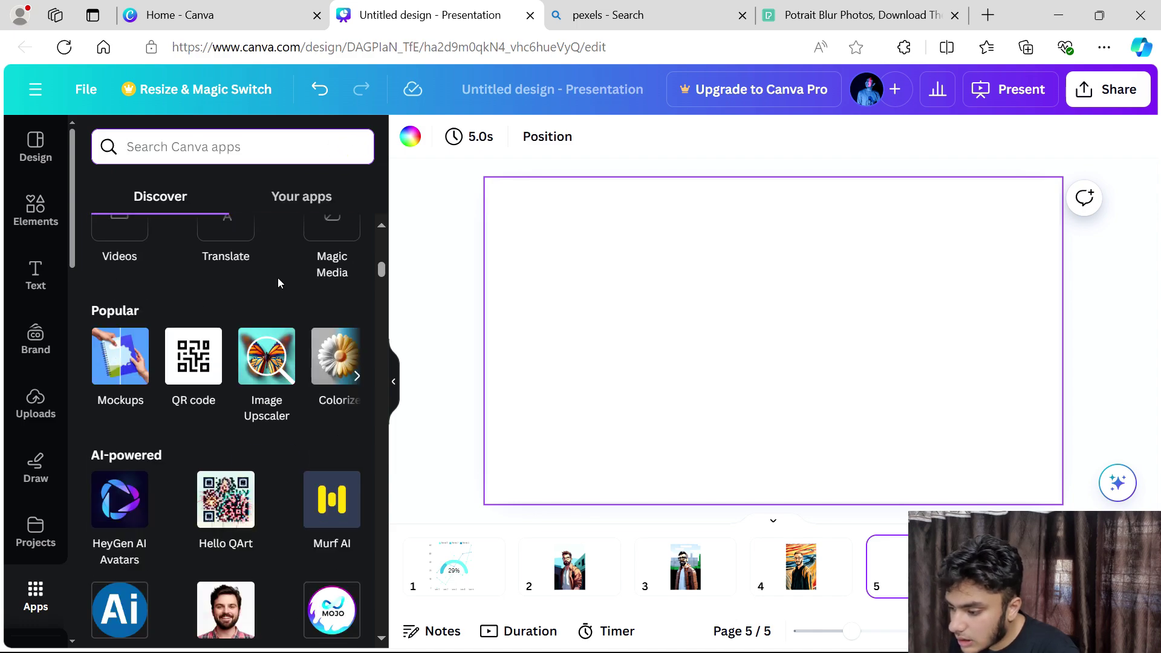
{"action": "scroll", "coordinate": [277, 283], "scroll_direction": "down", "scroll_amount": 6}
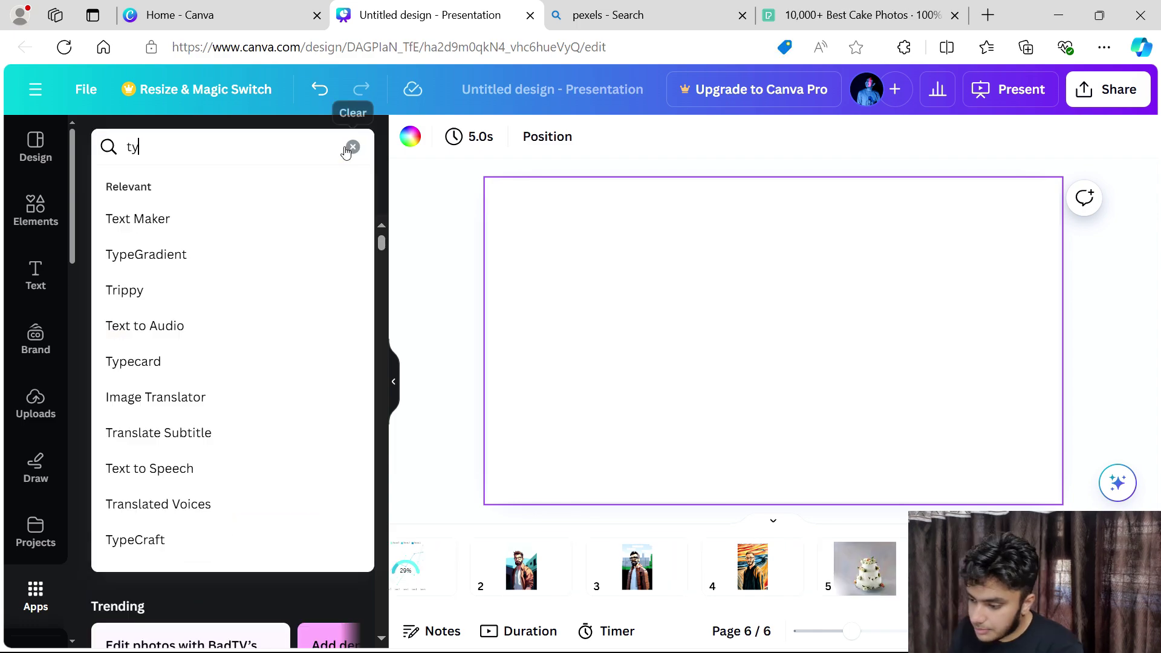
- Search the apps for "typ", choose TypeCraft from the suggestions and open it with blank page 6 selected
{"action": "type", "text": "p"}
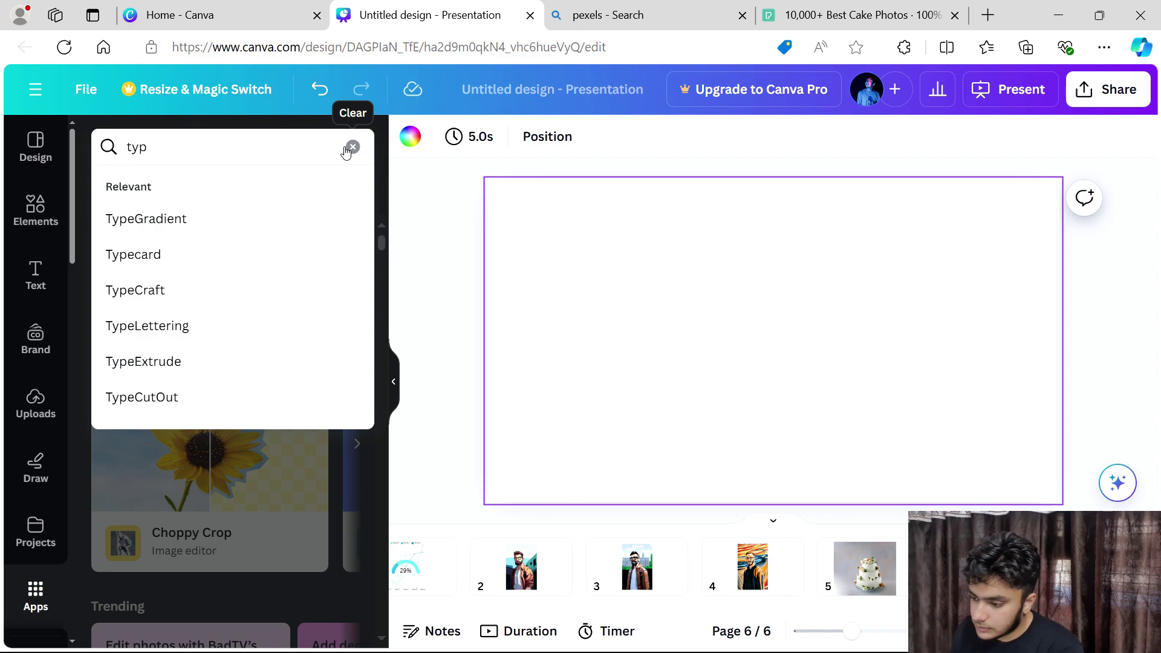
{"action": "left_click", "coordinate": [308, 302]}
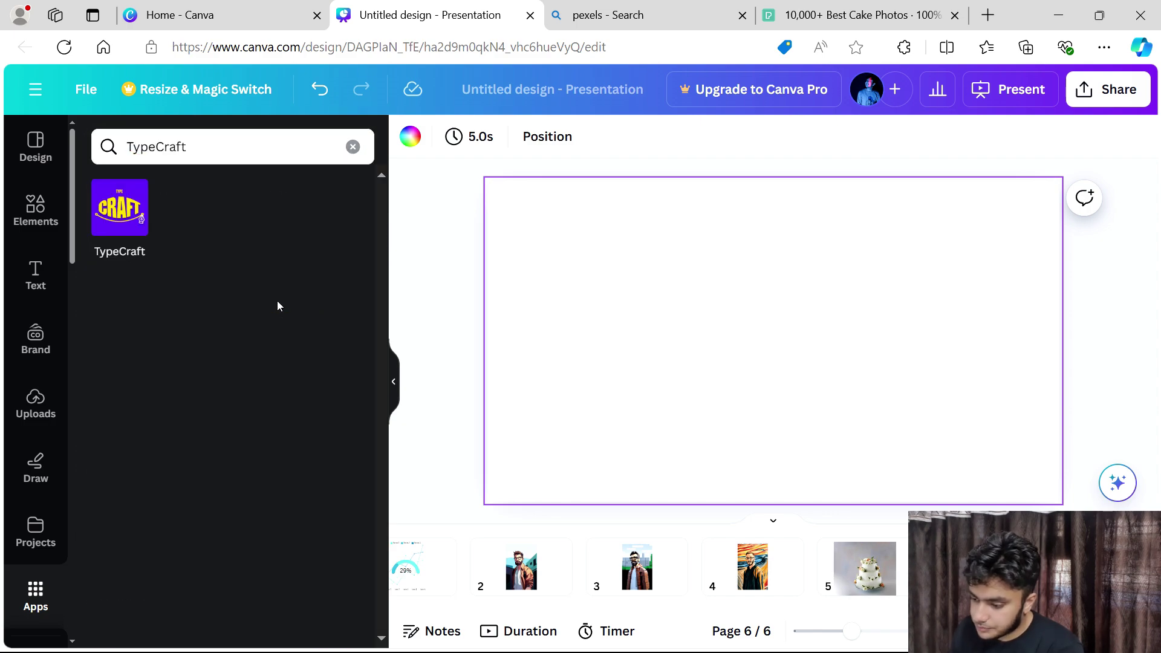
{"action": "left_click", "coordinate": [133, 229]}
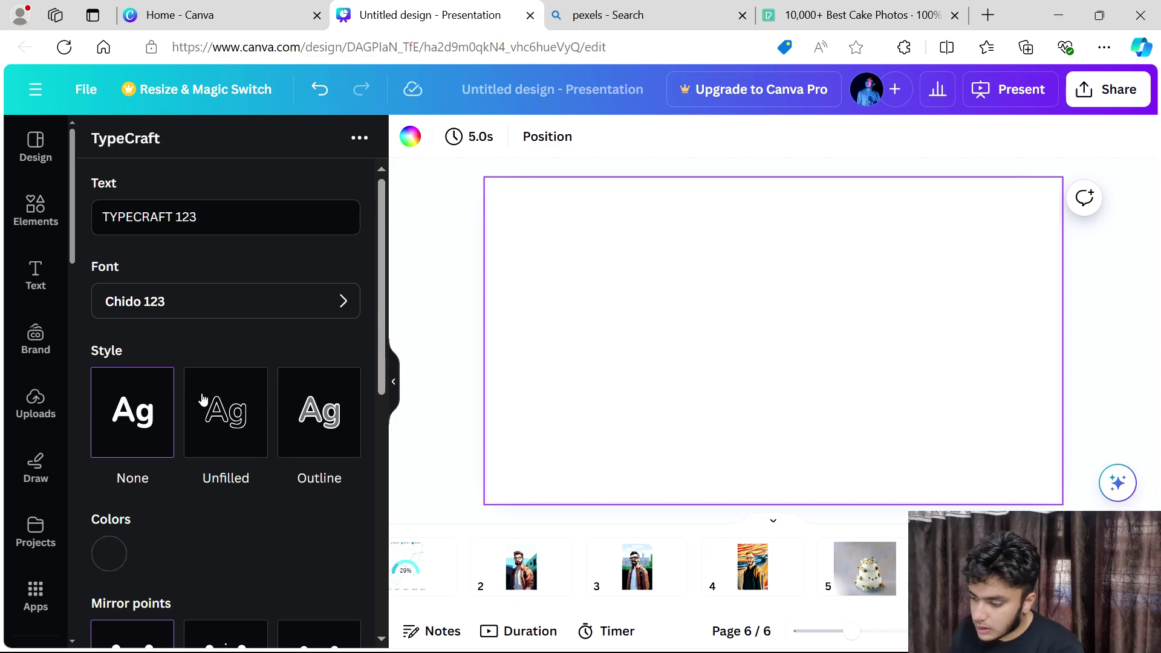
- Bend the TypeCraft text shape into a deep U-shaped curve by lowering the middle of its lower and upper edges
{"action": "scroll", "coordinate": [199, 401], "scroll_direction": "down", "scroll_amount": 8}
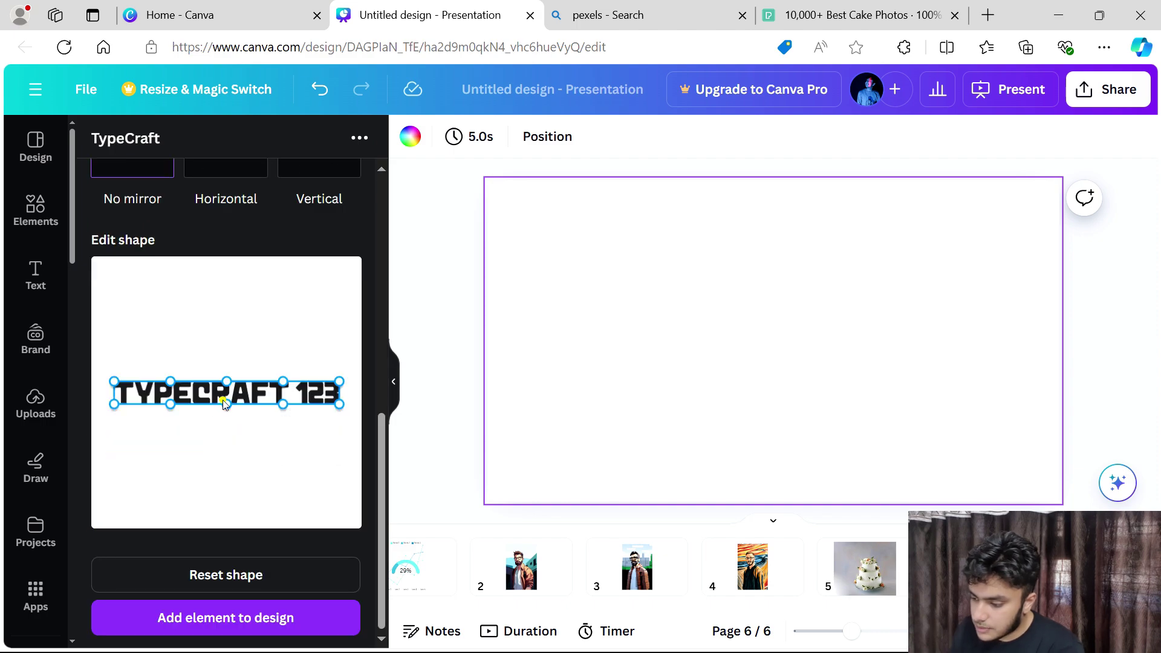
{"action": "left_click", "coordinate": [223, 400]}
{"action": "left_click_drag", "start_coordinate": [229, 402], "coordinate": [215, 537]}
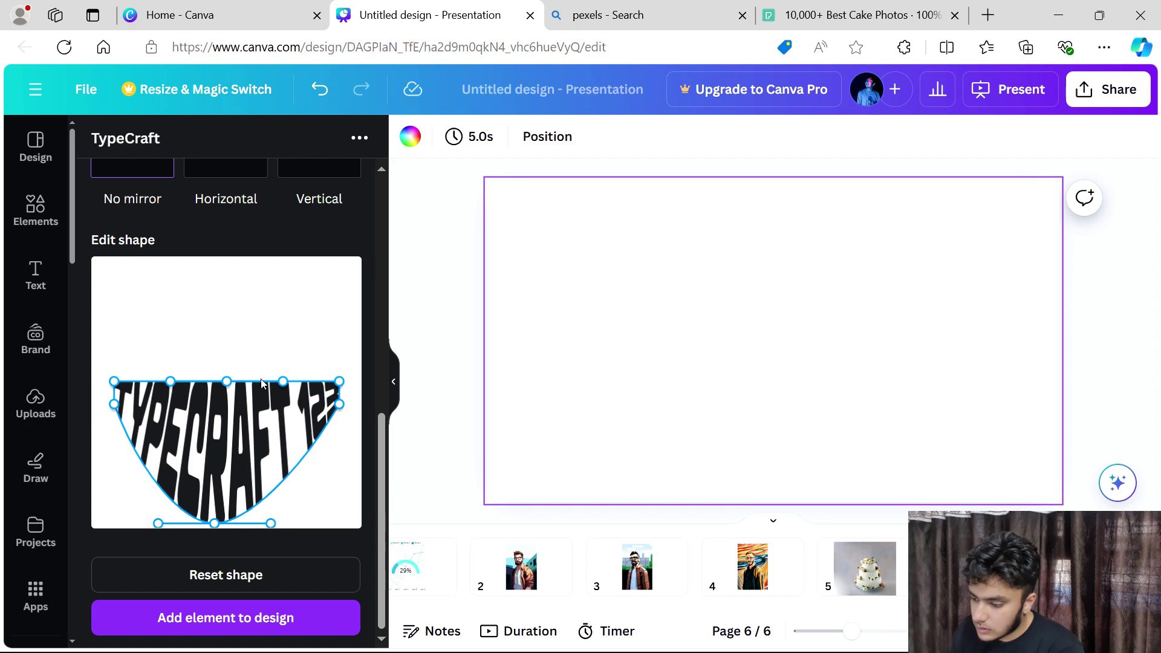
{"action": "left_click_drag", "start_coordinate": [227, 386], "coordinate": [214, 497]}
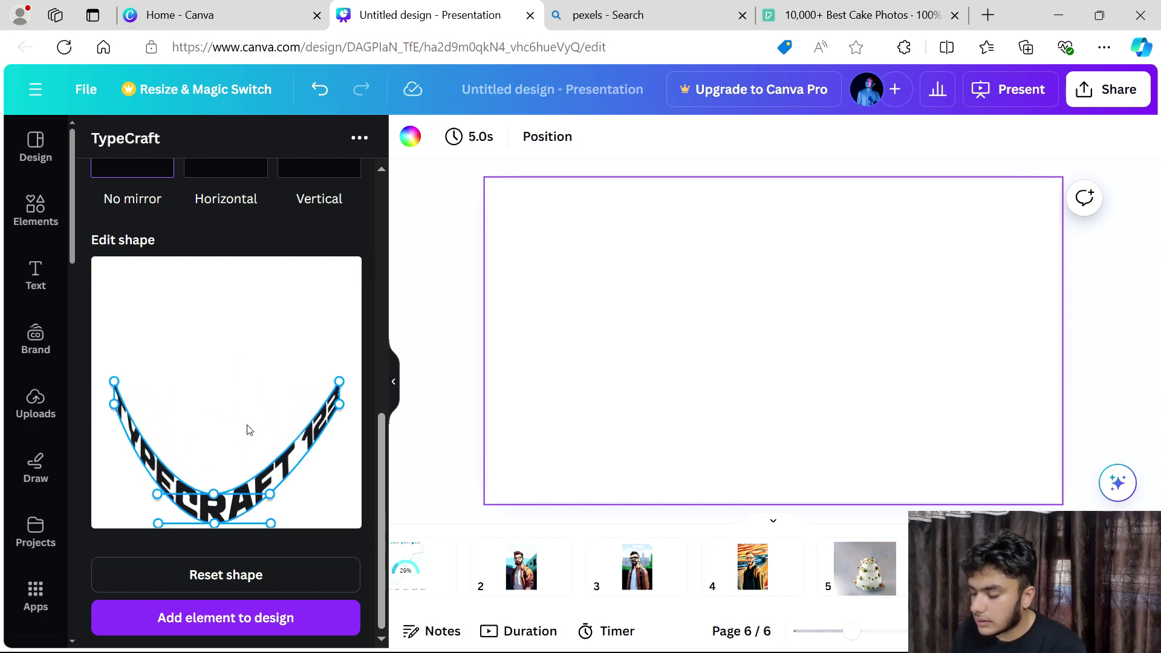
- Set the TypeCraft text to "Ai Decode" and add the curved text element to page 6
{"action": "scroll", "coordinate": [247, 424], "scroll_direction": "up", "scroll_amount": 8}
{"action": "left_click", "coordinate": [233, 216]}
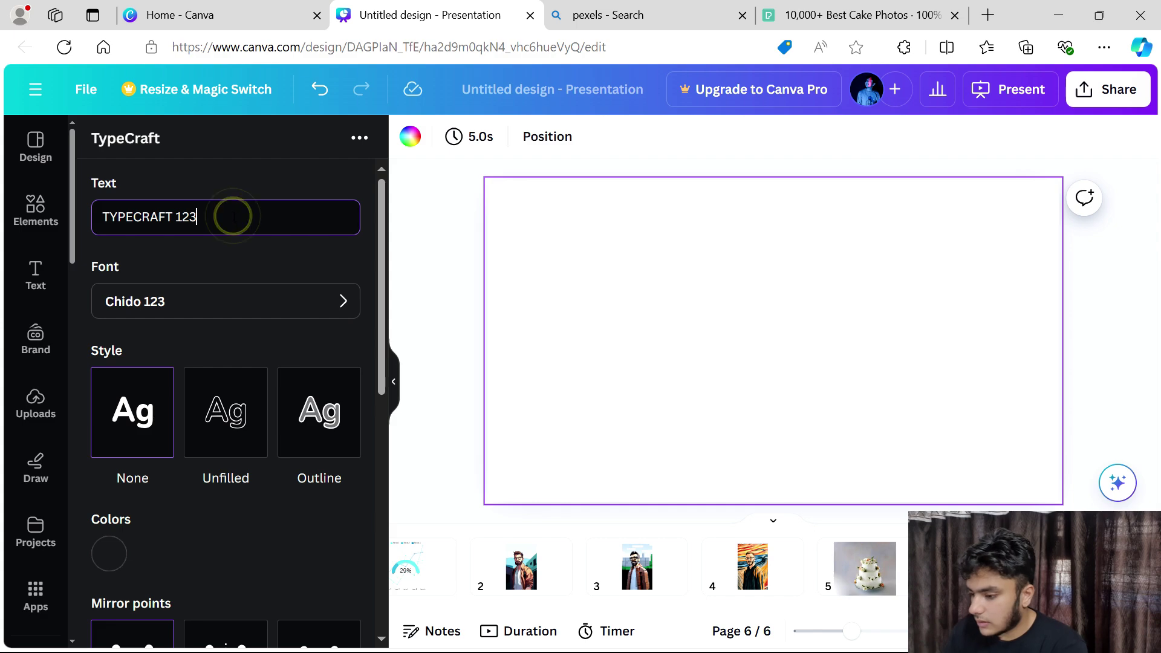
{"action": "key", "text": "ctrl+a"}
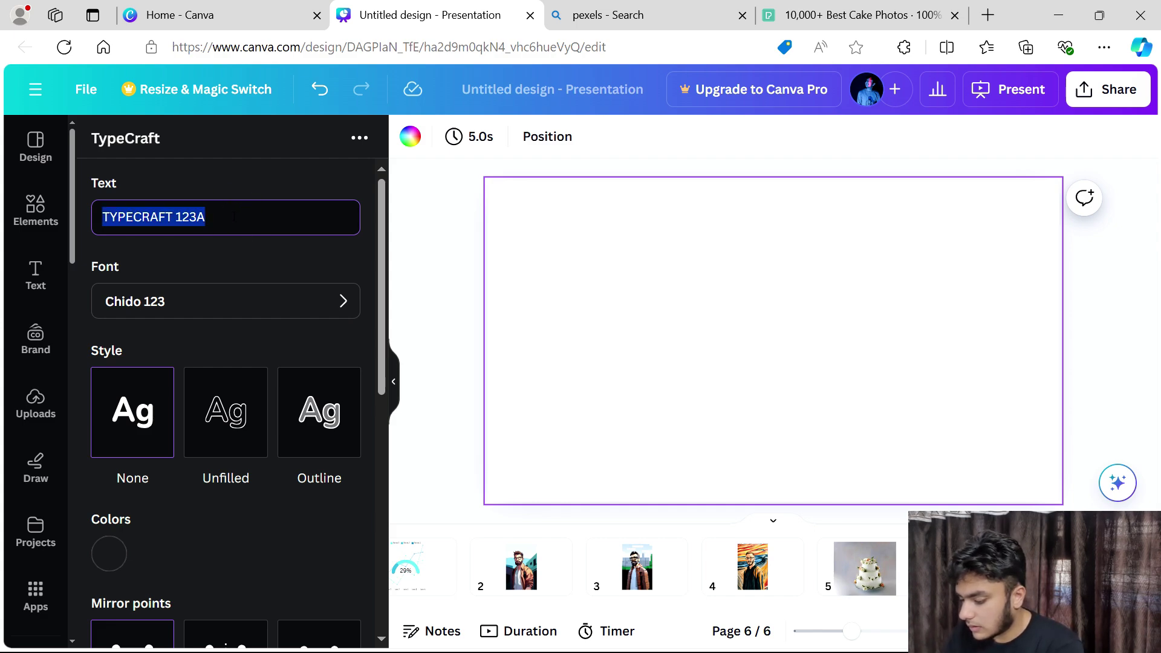
{"action": "type", "text": "Ai Decode"}
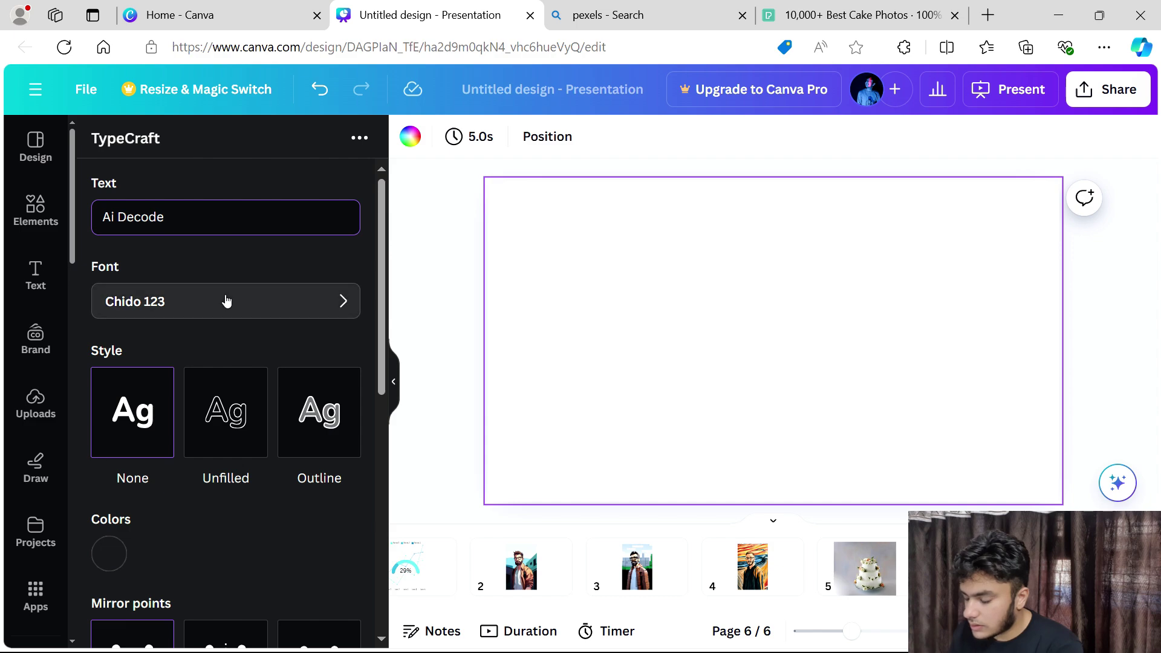
{"action": "scroll", "coordinate": [227, 300], "scroll_direction": "down", "scroll_amount": 8}
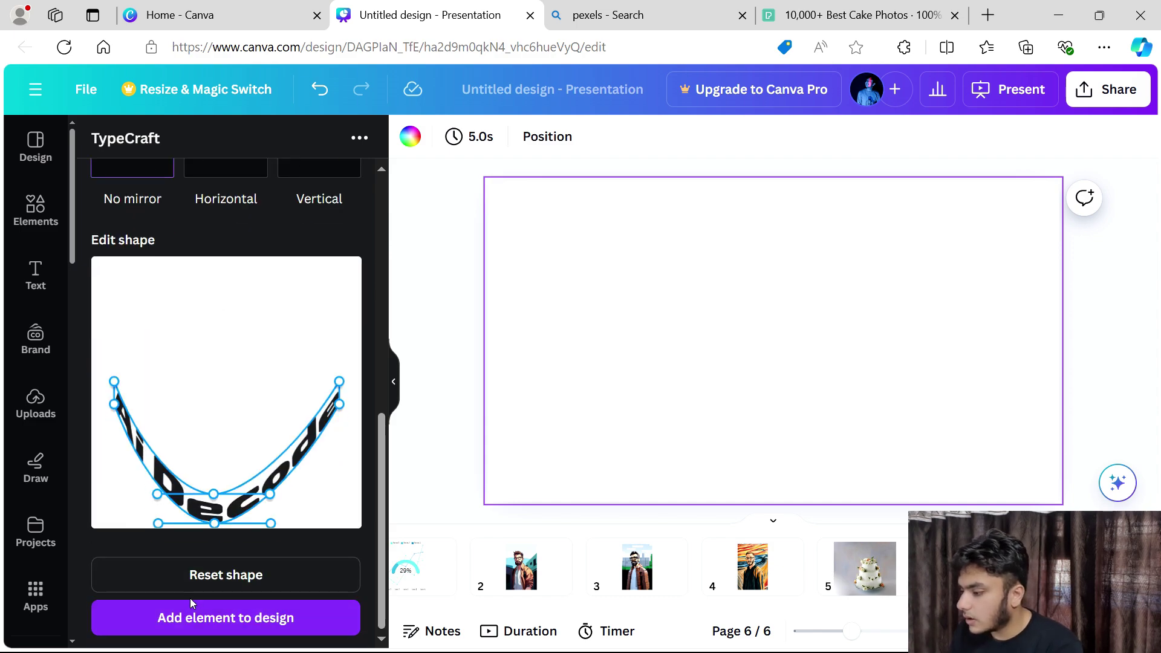
{"action": "left_click", "coordinate": [198, 617]}
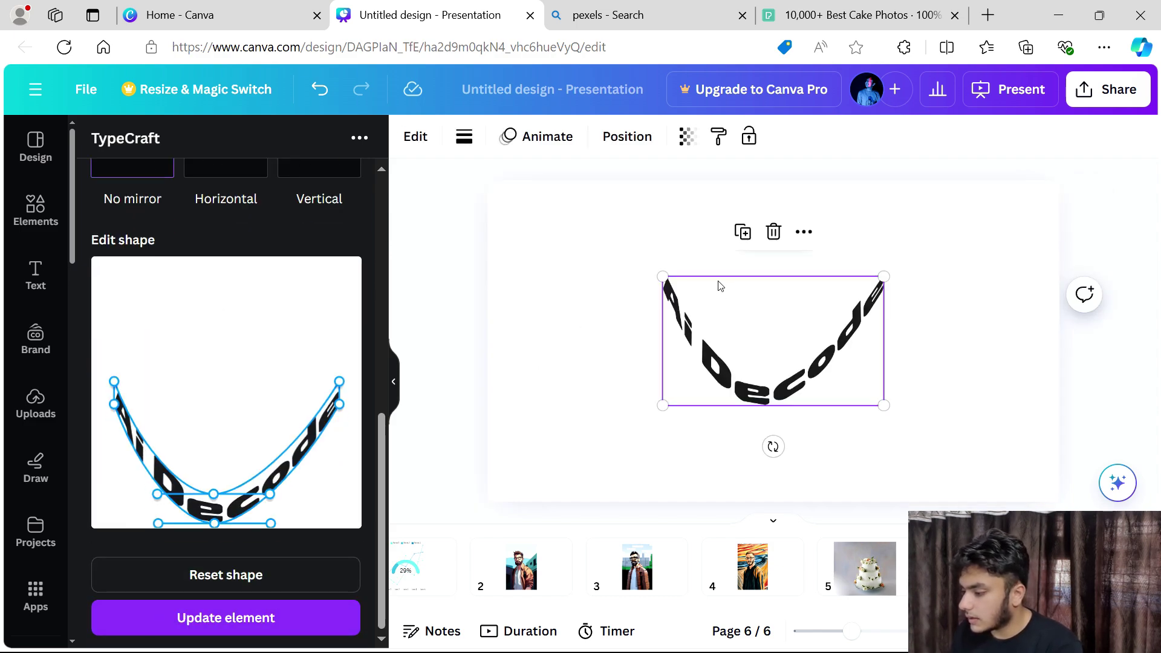
- Enlarge the curved "Ai Decode" text to about one and a half times its size and centre it in the lower part of page 6
{"action": "left_click_drag", "start_coordinate": [660, 275], "coordinate": [555, 189]}
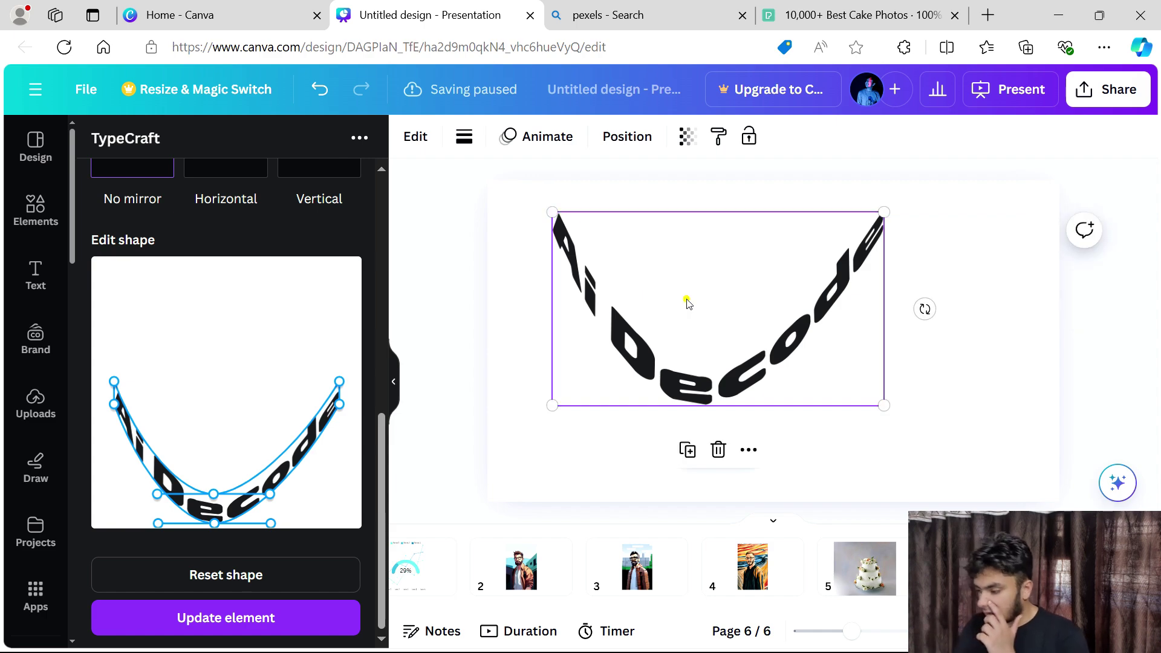
{"action": "left_click_drag", "start_coordinate": [687, 303], "coordinate": [731, 384]}
{"action": "left_click", "coordinate": [895, 204]}
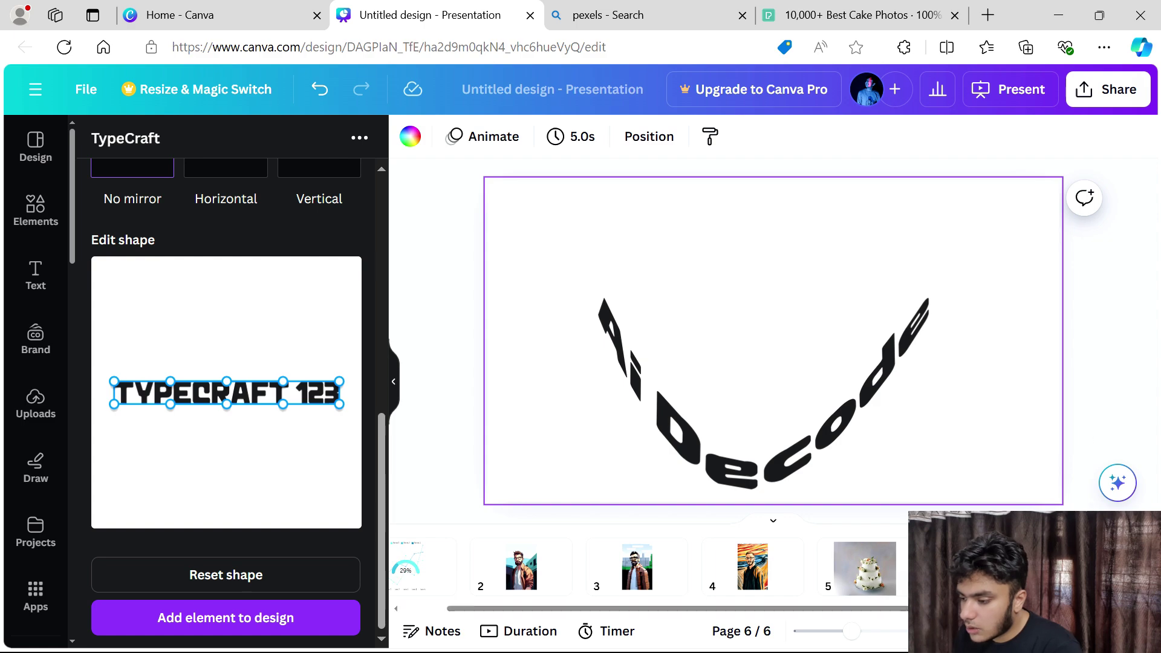
- Add blank page 7 and return to the app library with the TypeCraft search cleared
{"action": "key", "text": "ctrl+Return"}
{"action": "left_click", "coordinate": [35, 599]}
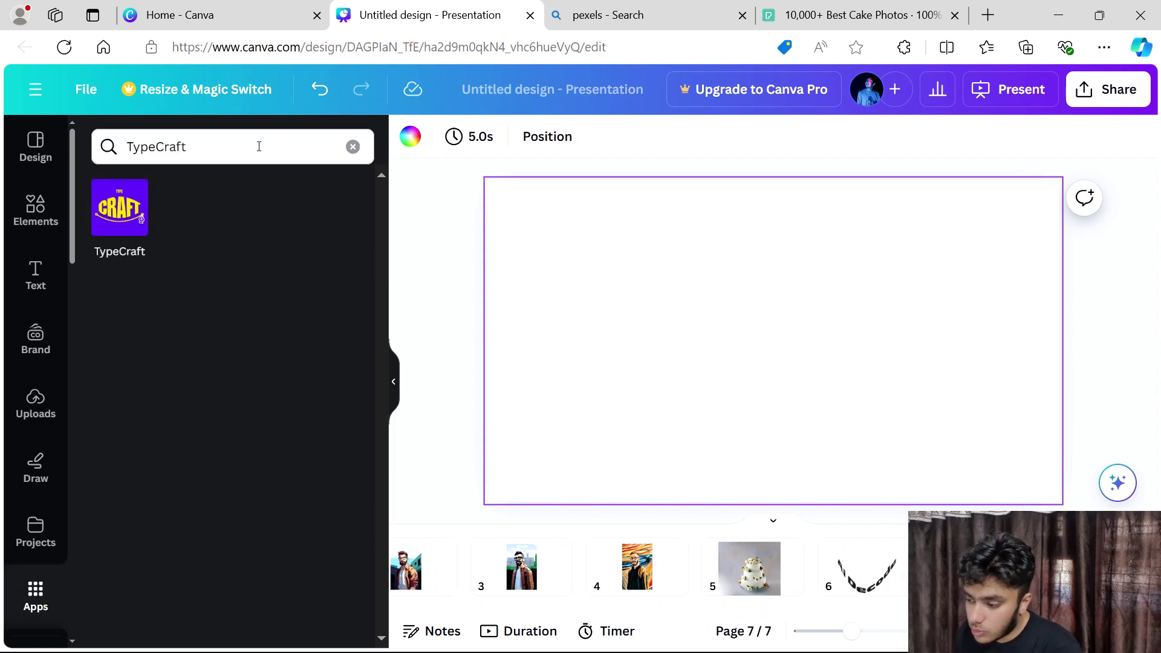
{"action": "left_click", "coordinate": [355, 149]}
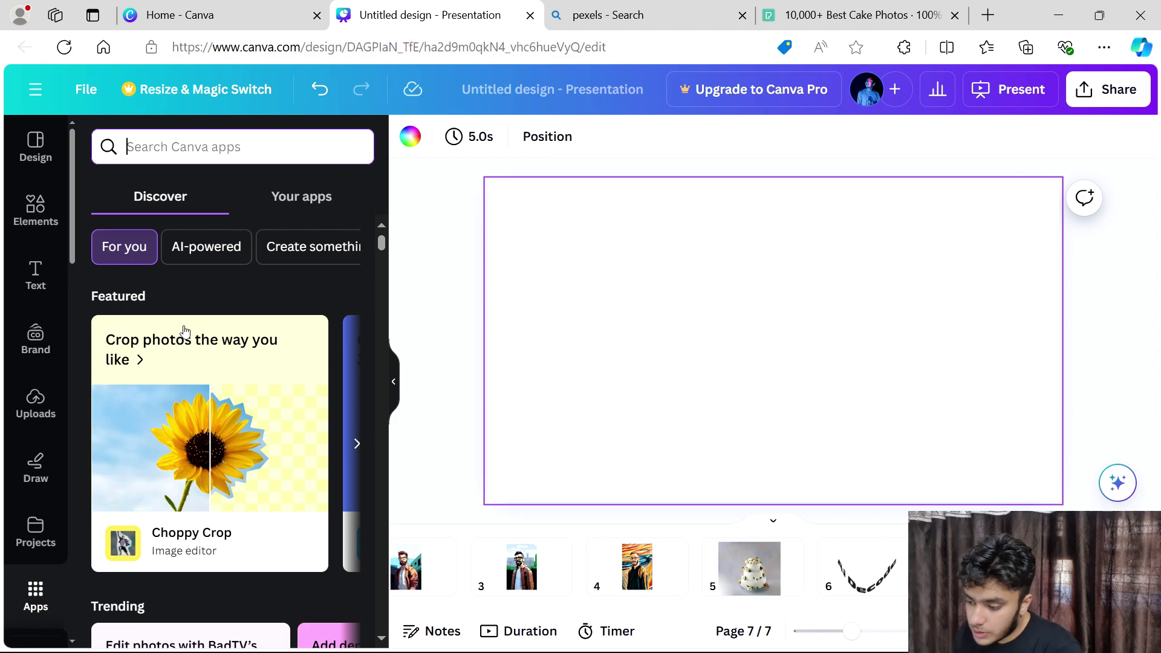
- Browse the app library's AI-powered, creation, content and media import sections for another app to try
{"action": "scroll", "coordinate": [185, 330], "scroll_direction": "down", "scroll_amount": 15}
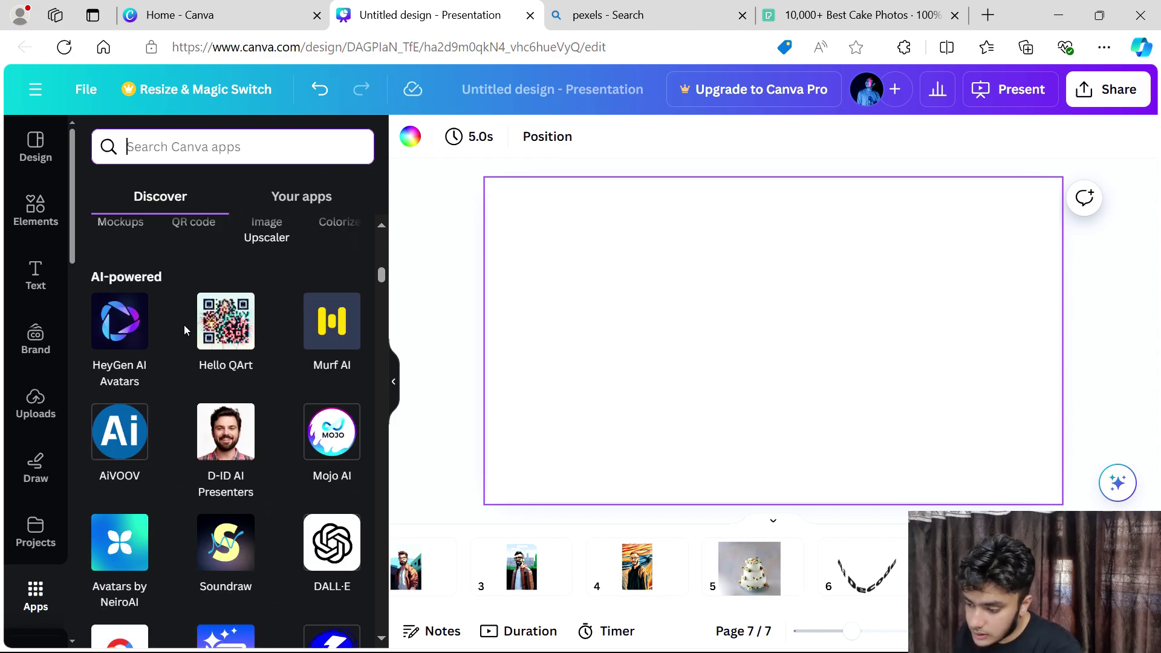
{"action": "scroll", "coordinate": [184, 329], "scroll_direction": "down", "scroll_amount": 15}
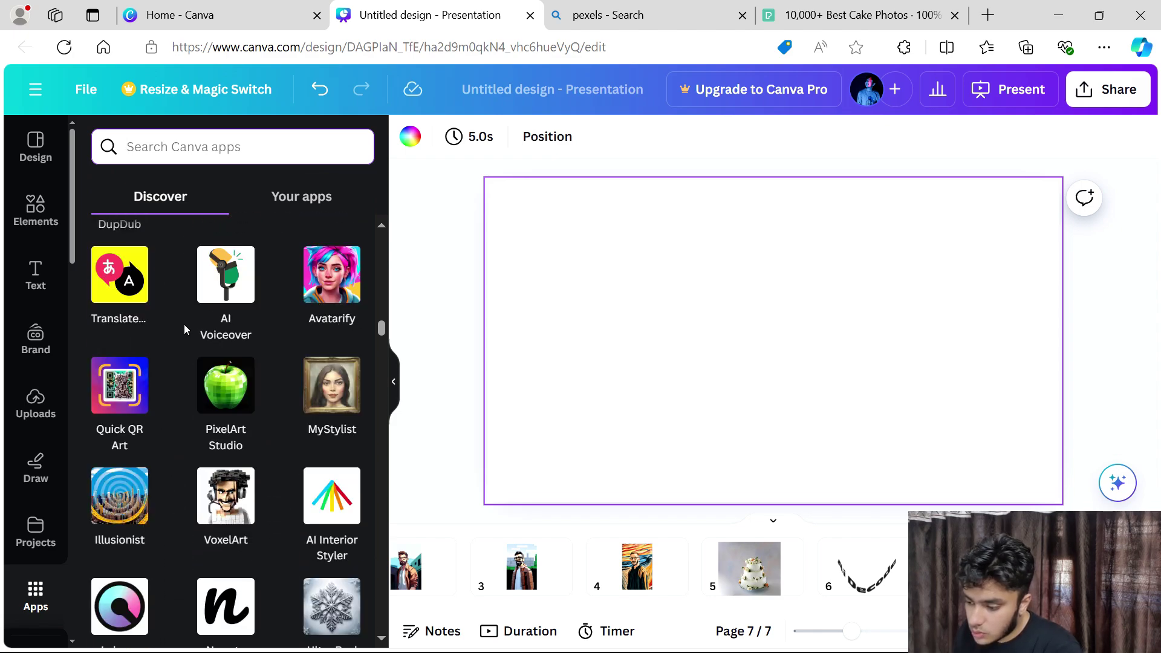
{"action": "scroll", "coordinate": [184, 324], "scroll_direction": "down", "scroll_amount": 6}
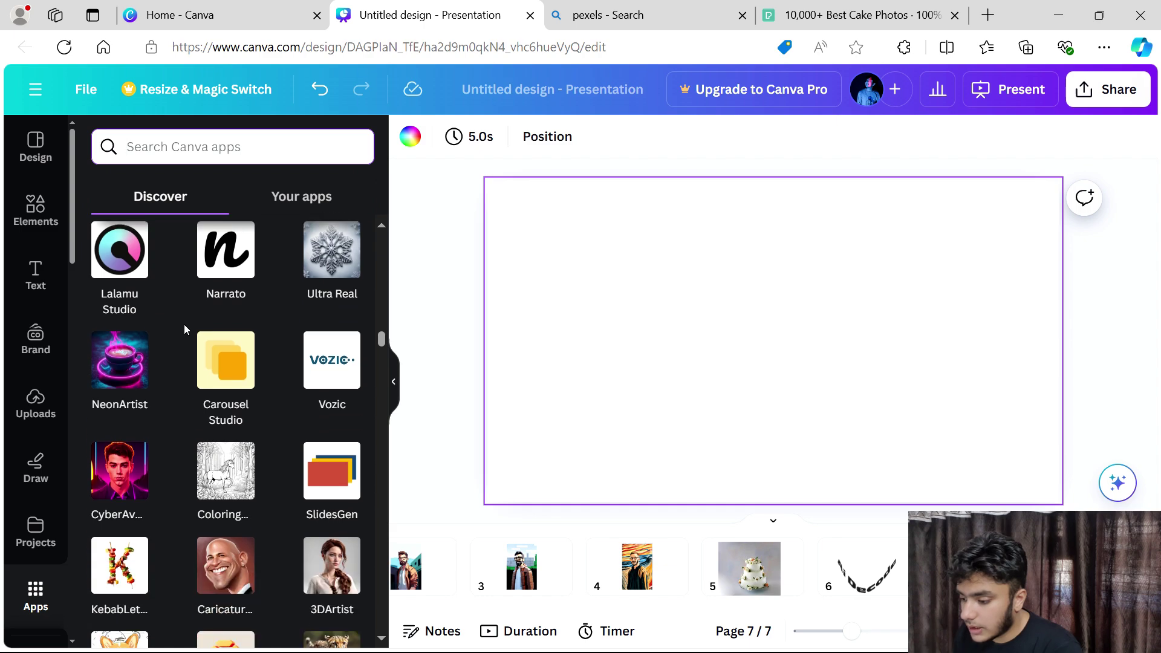
{"action": "scroll", "coordinate": [184, 324], "scroll_direction": "down", "scroll_amount": 10}
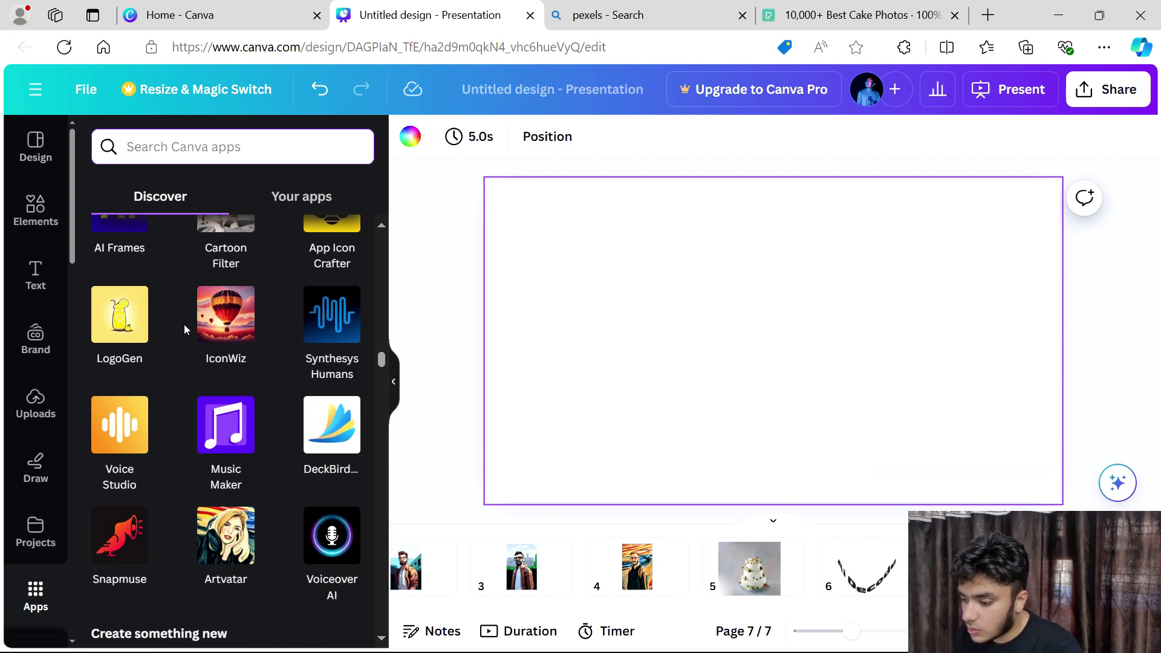
{"action": "scroll", "coordinate": [184, 324], "scroll_direction": "down", "scroll_amount": 8}
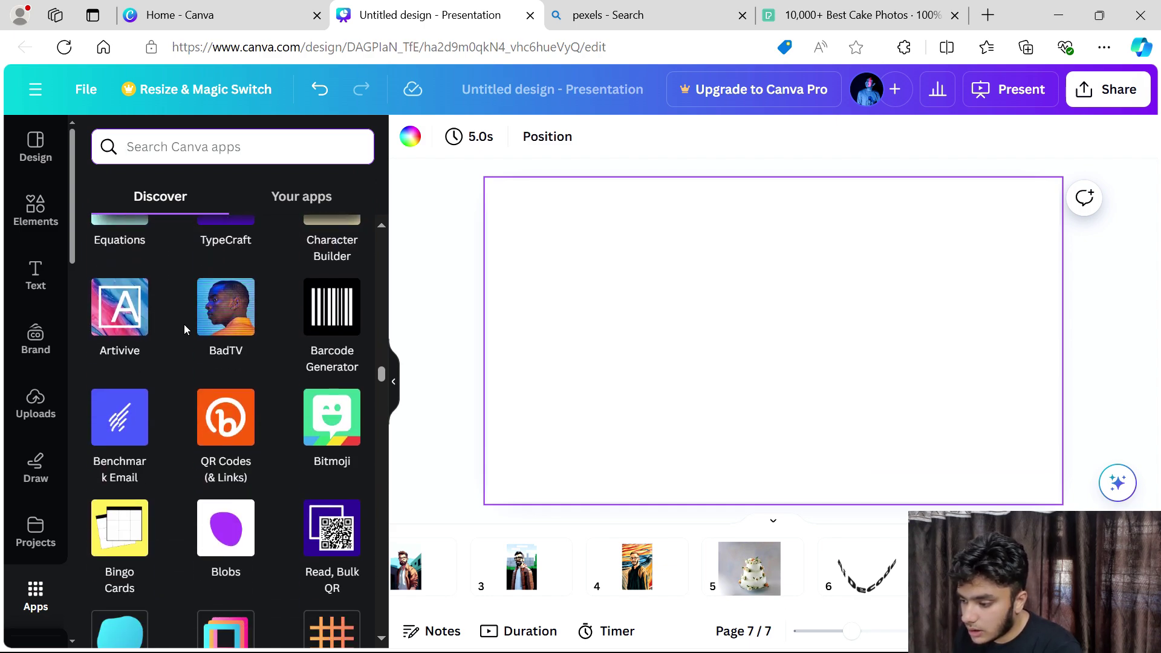
{"action": "scroll", "coordinate": [184, 324], "scroll_direction": "down", "scroll_amount": 5}
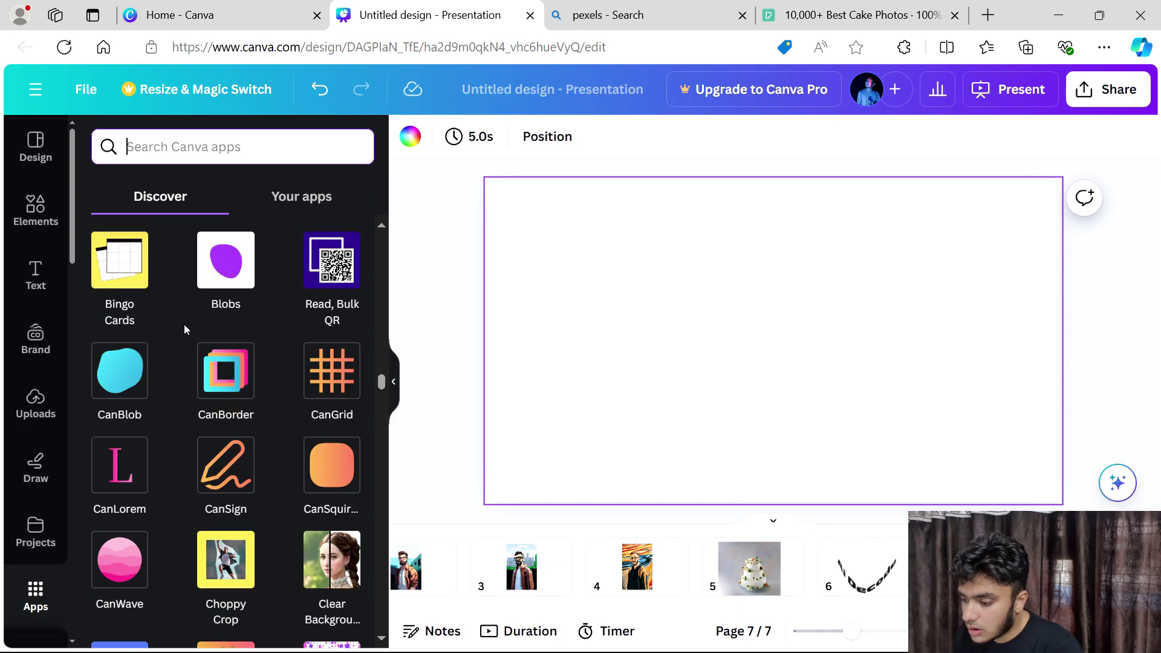
{"action": "scroll", "coordinate": [183, 324], "scroll_direction": "down", "scroll_amount": 4}
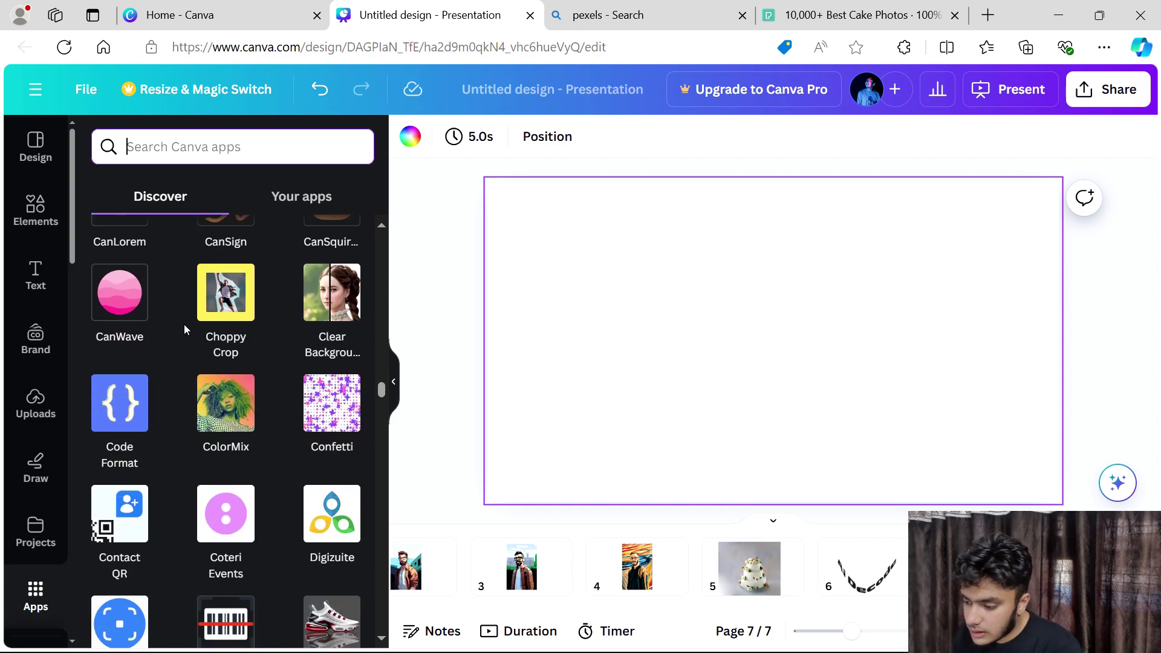
{"action": "scroll", "coordinate": [184, 324], "scroll_direction": "down", "scroll_amount": 10}
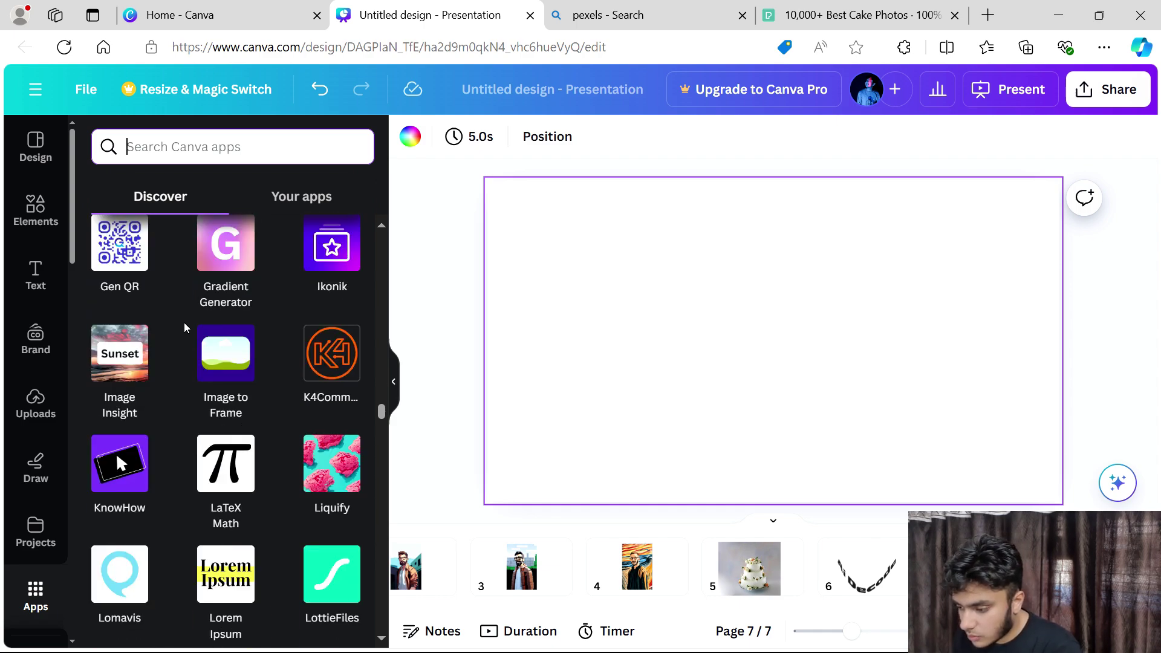
{"action": "scroll", "coordinate": [184, 326], "scroll_direction": "down", "scroll_amount": 6}
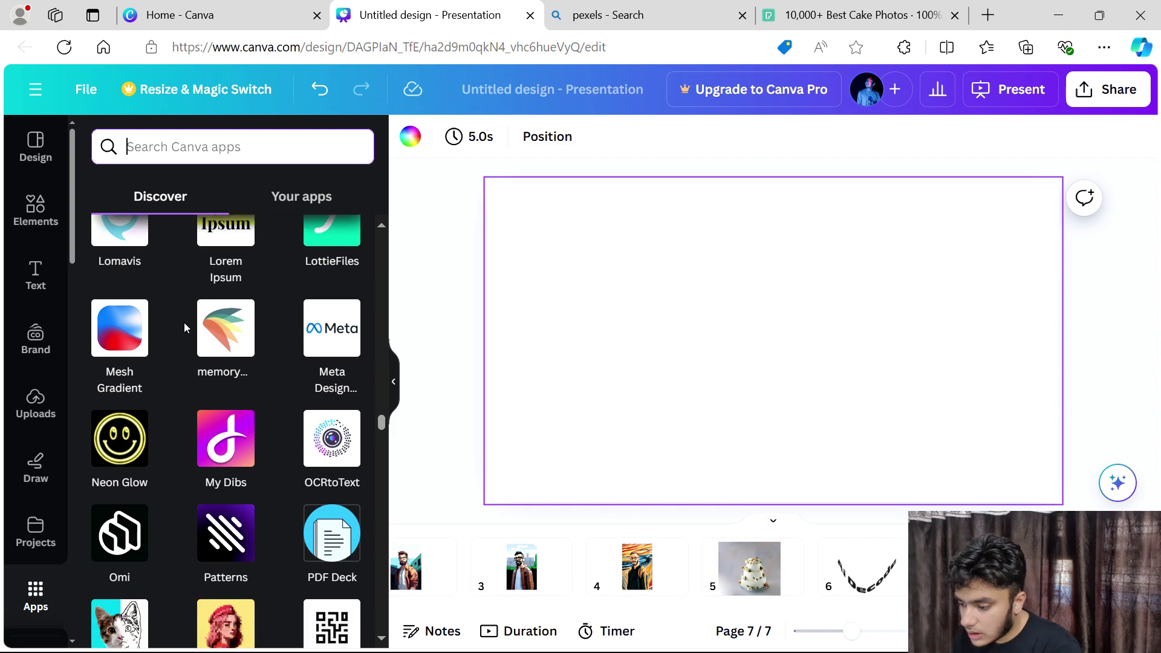
{"action": "scroll", "coordinate": [184, 327], "scroll_direction": "down", "scroll_amount": 6}
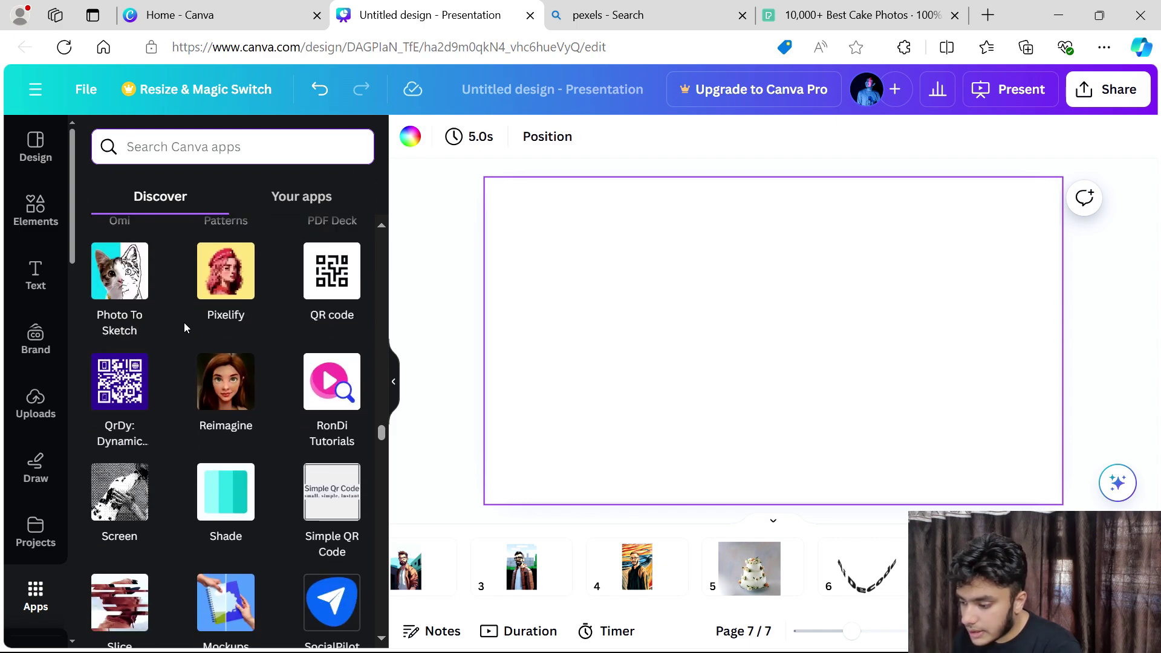
{"action": "scroll", "coordinate": [183, 326], "scroll_direction": "down", "scroll_amount": 9}
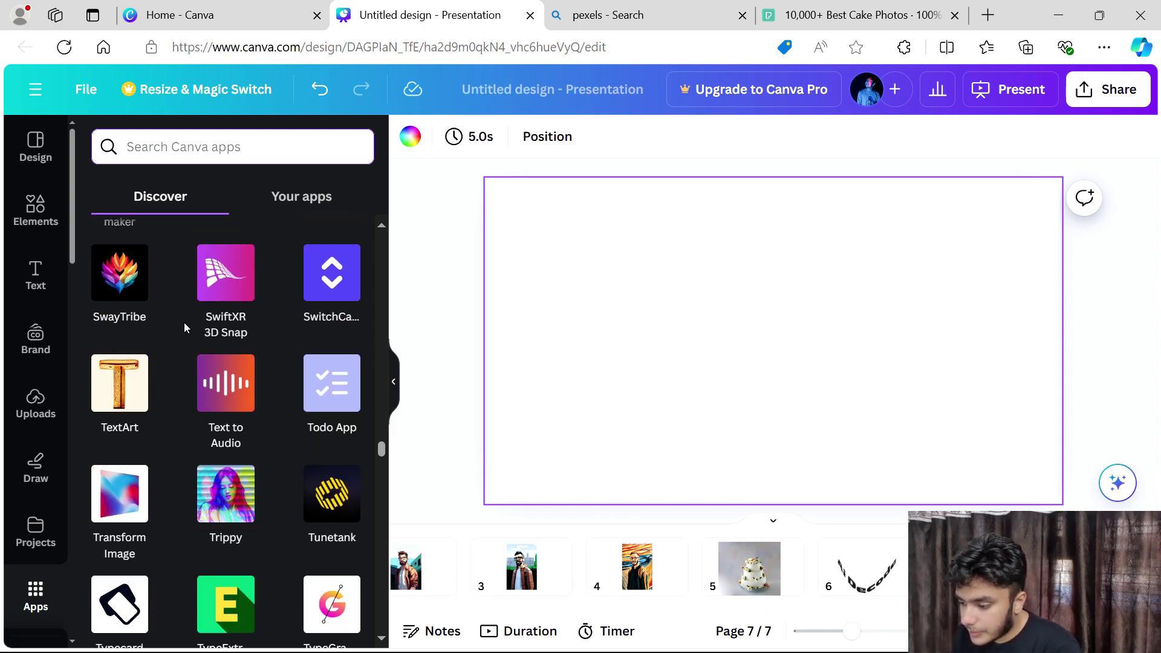
{"action": "scroll", "coordinate": [183, 322], "scroll_direction": "down", "scroll_amount": 10}
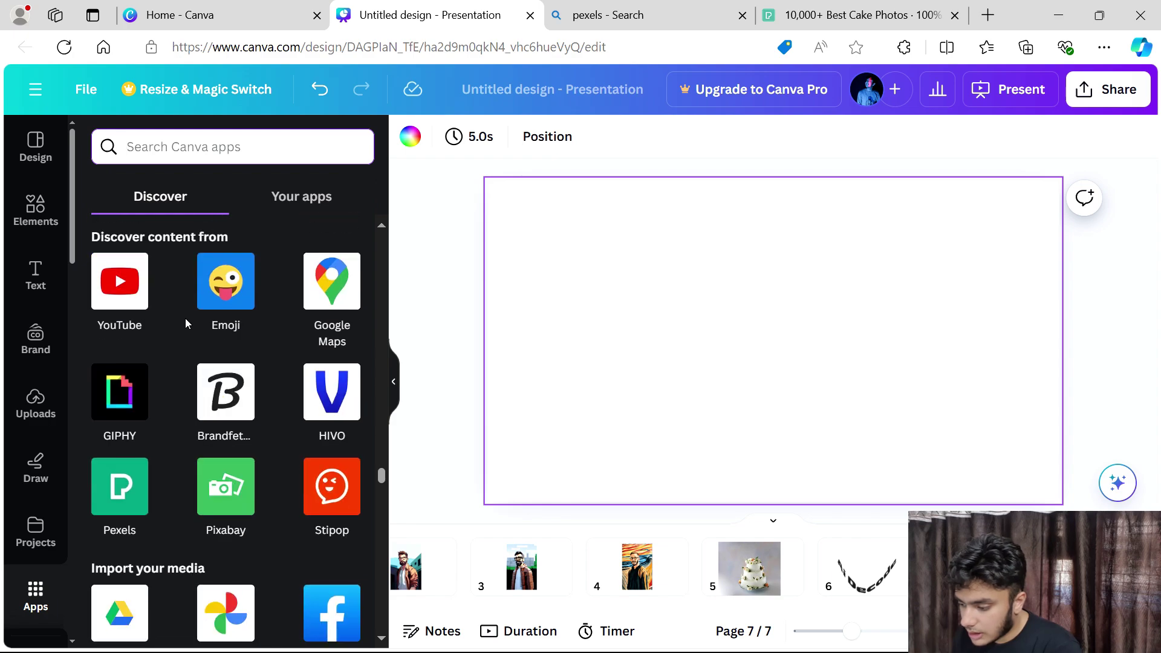
{"action": "scroll", "coordinate": [185, 322], "scroll_direction": "down", "scroll_amount": 10}
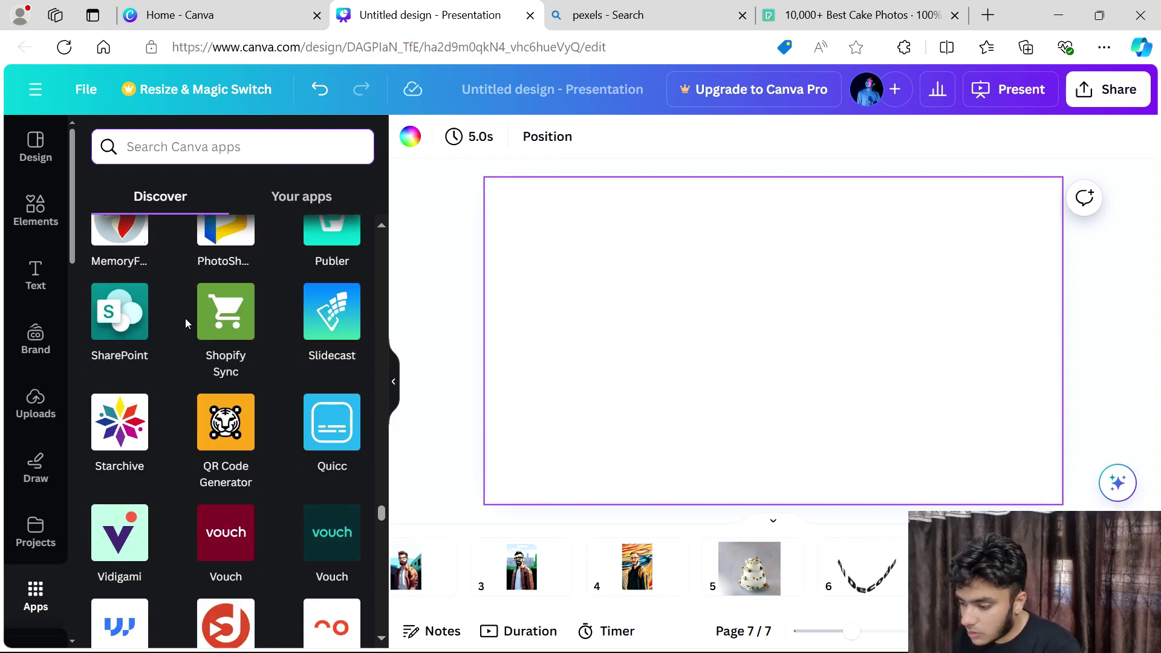
{"action": "scroll", "coordinate": [185, 317], "scroll_direction": "down", "scroll_amount": 10}
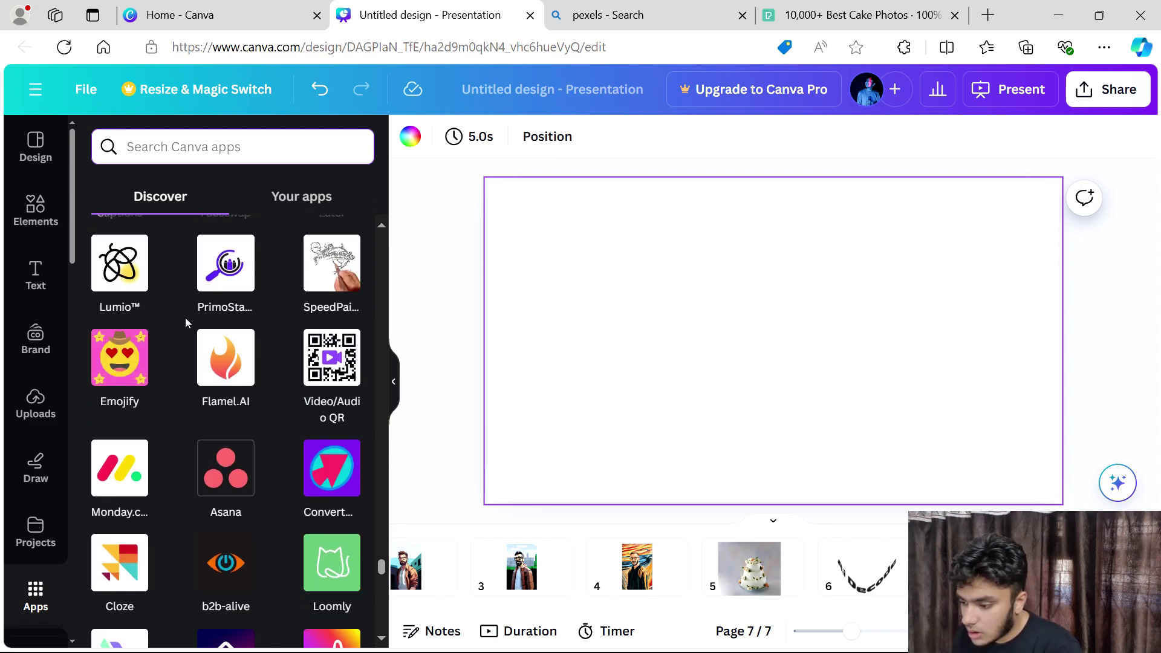
{"action": "scroll", "coordinate": [186, 317], "scroll_direction": "down", "scroll_amount": 10}
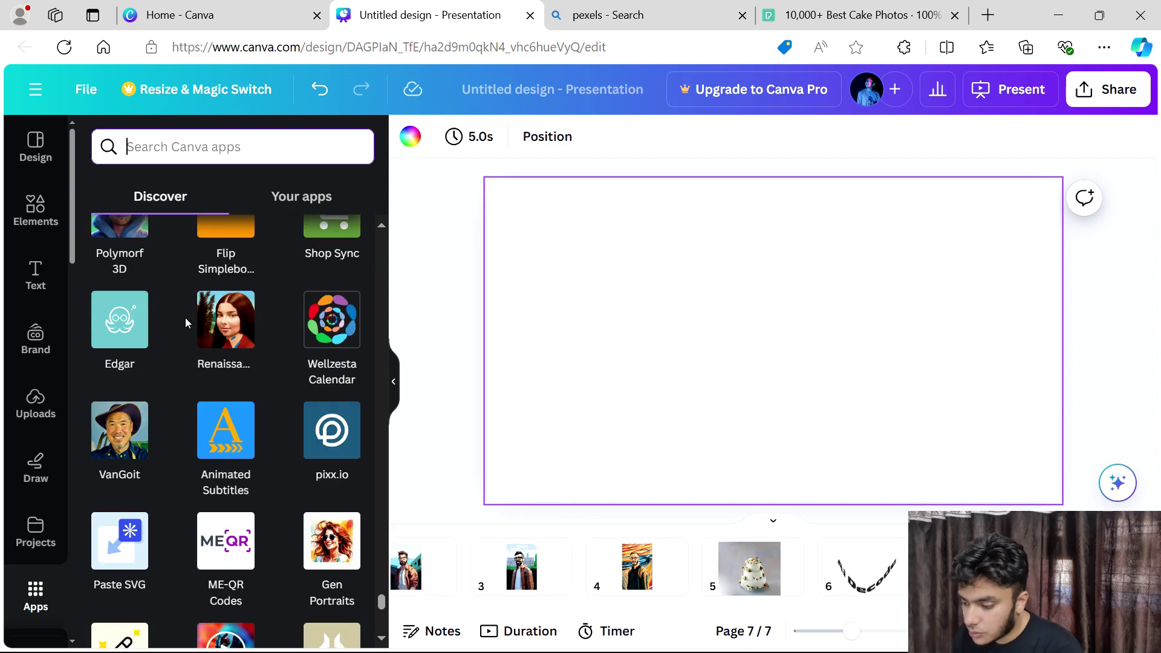
{"action": "scroll", "coordinate": [185, 317], "scroll_direction": "up", "scroll_amount": 2}
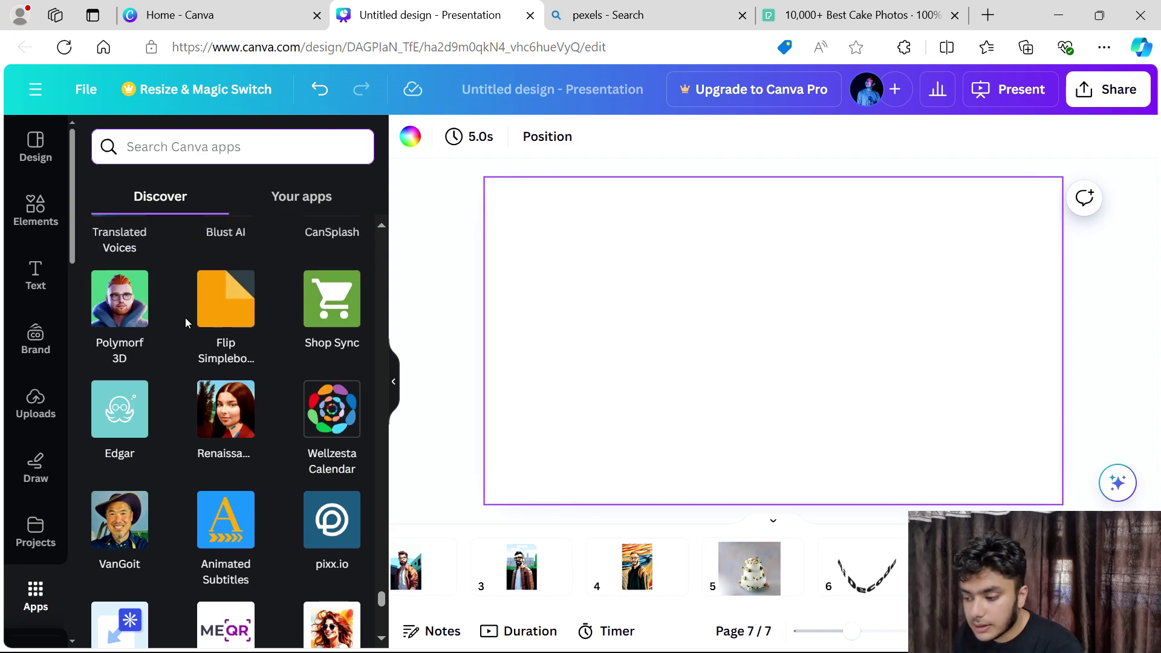
- Open the Polymorf 3D app and select the red-haired avatar with glasses and a blue jacket
{"action": "left_click", "coordinate": [119, 311]}
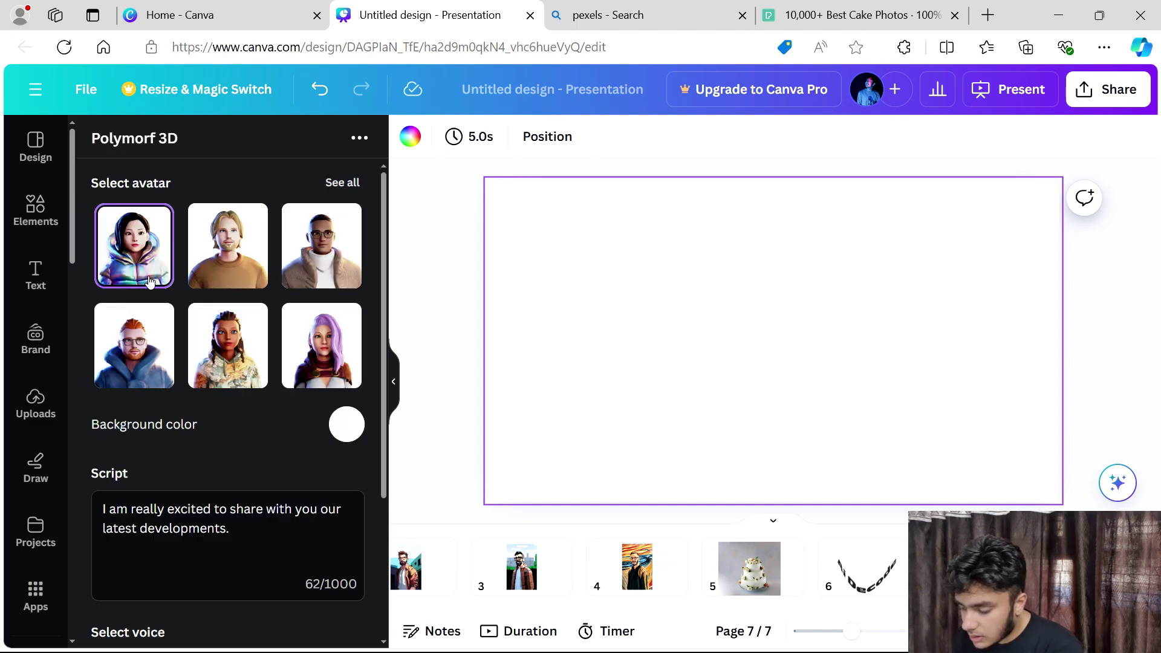
{"action": "left_click", "coordinate": [101, 356]}
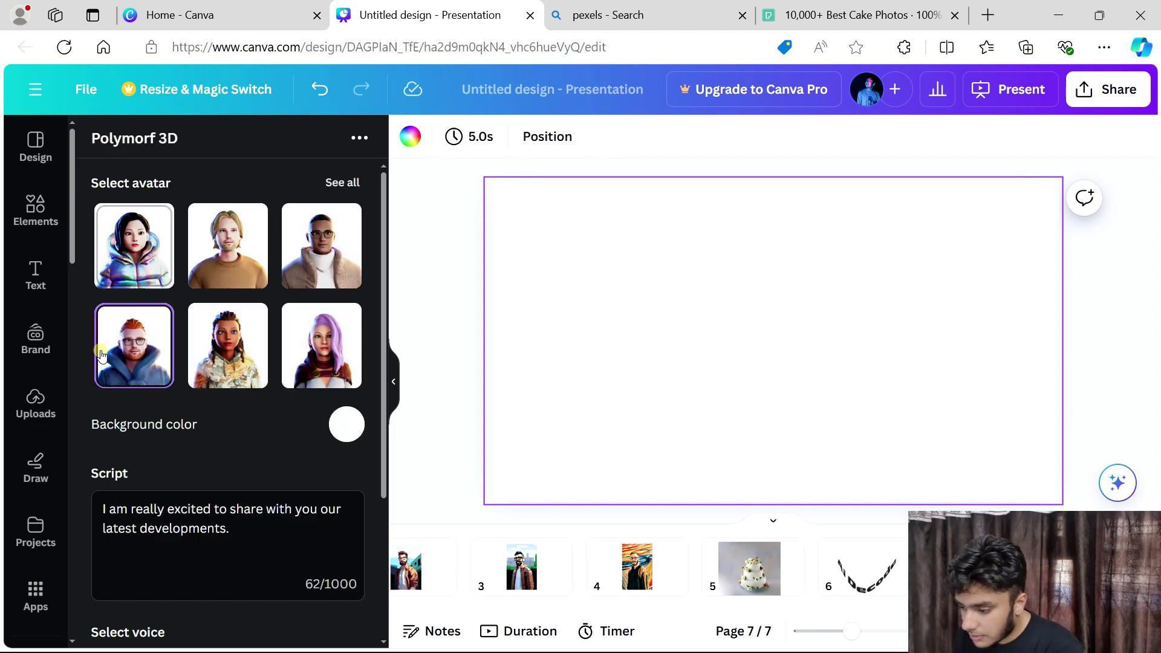
- Replace the avatar's default script with "Subscribe to the Ai Decode"
{"action": "scroll", "coordinate": [214, 350], "scroll_direction": "down", "scroll_amount": 3}
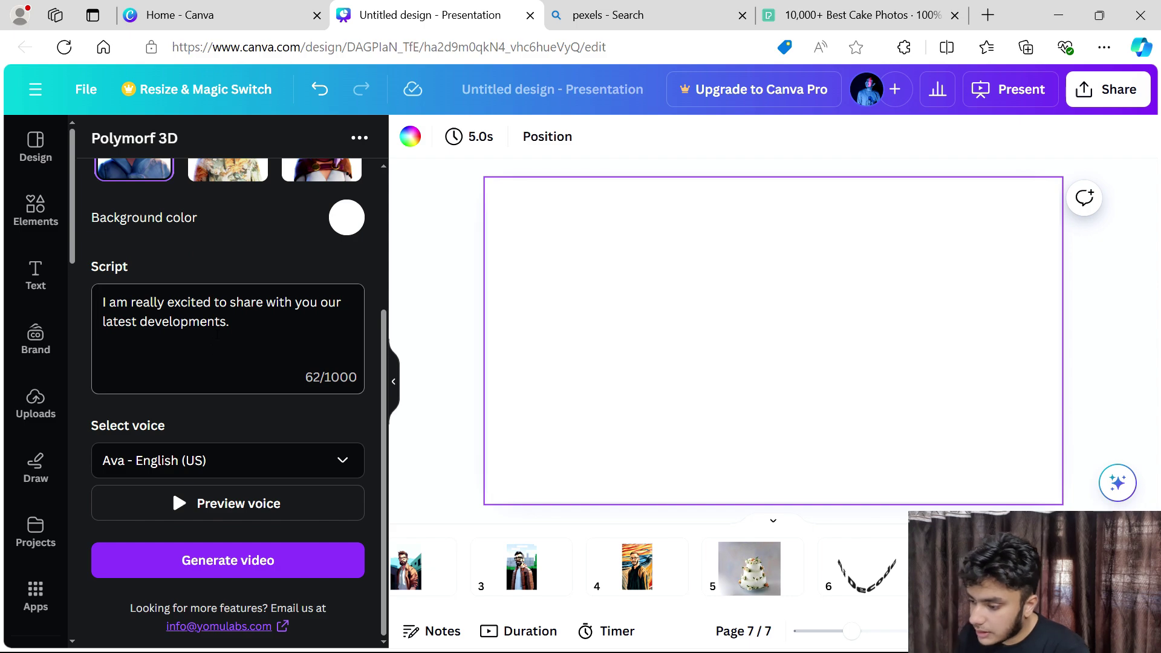
{"action": "left_click_drag", "start_coordinate": [216, 330], "coordinate": [91, 291]}
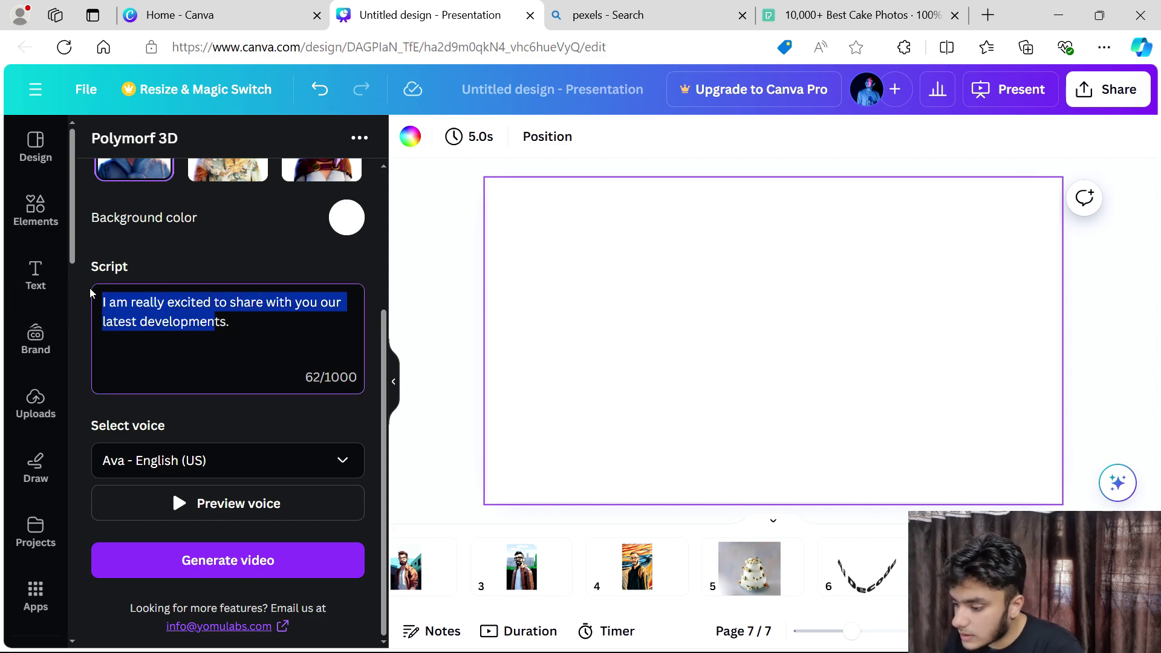
{"action": "key", "text": "ctrl+a"}
{"action": "key", "text": "BackSpace"}
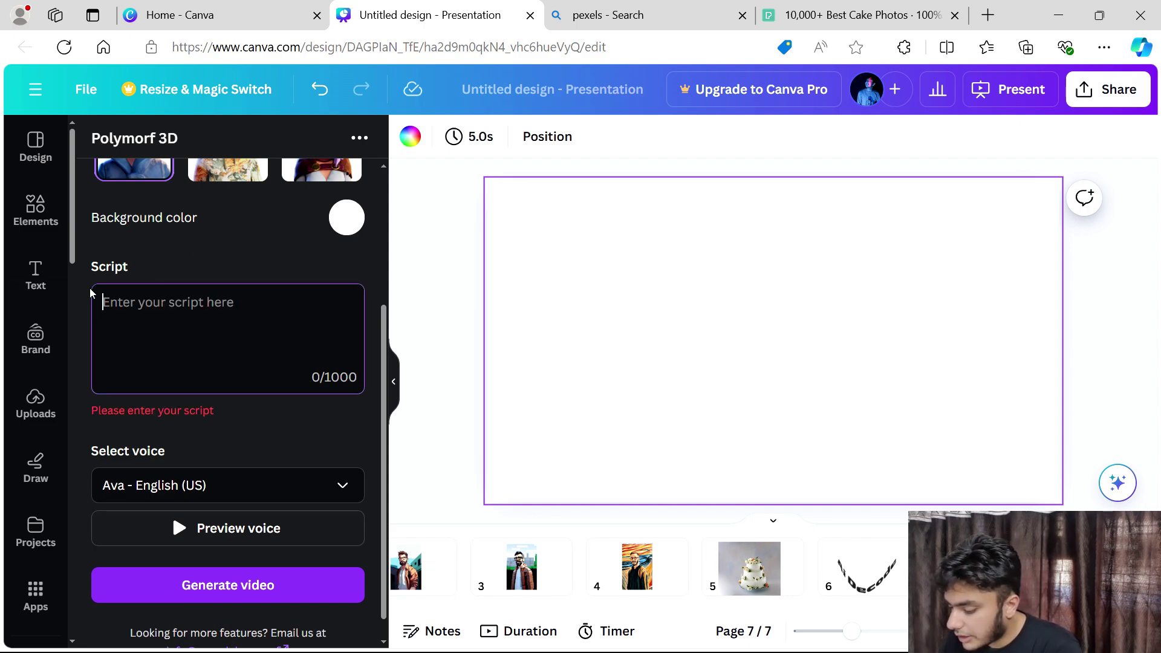
{"action": "type", "text": "S"}
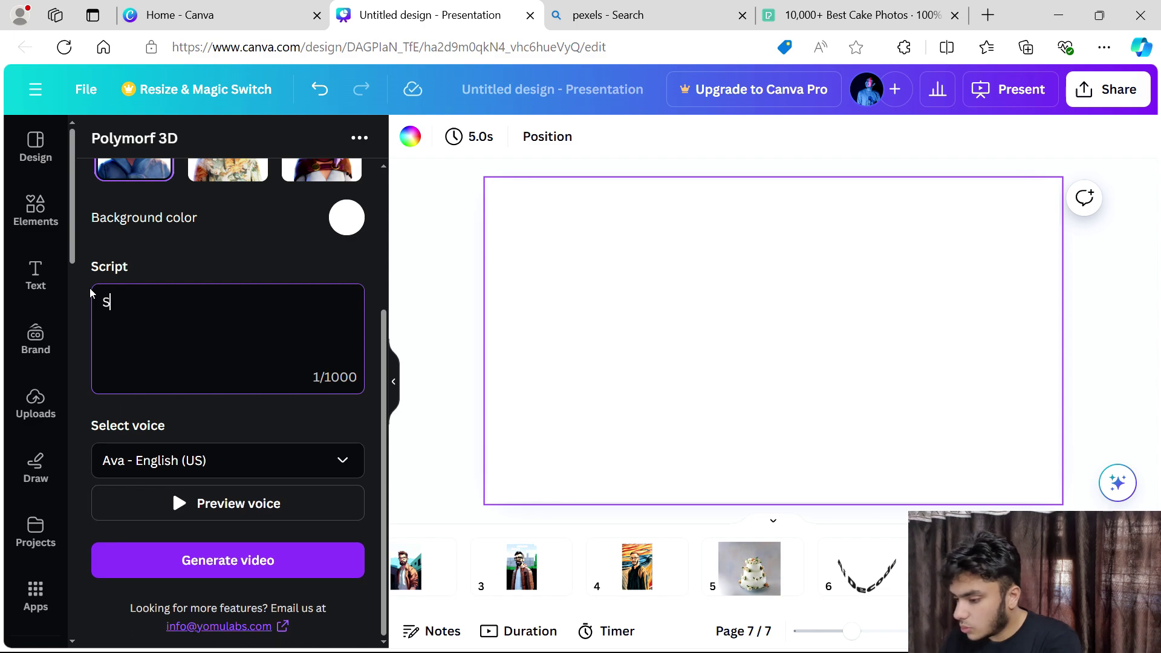
{"action": "type", "text": "ubscribe"}
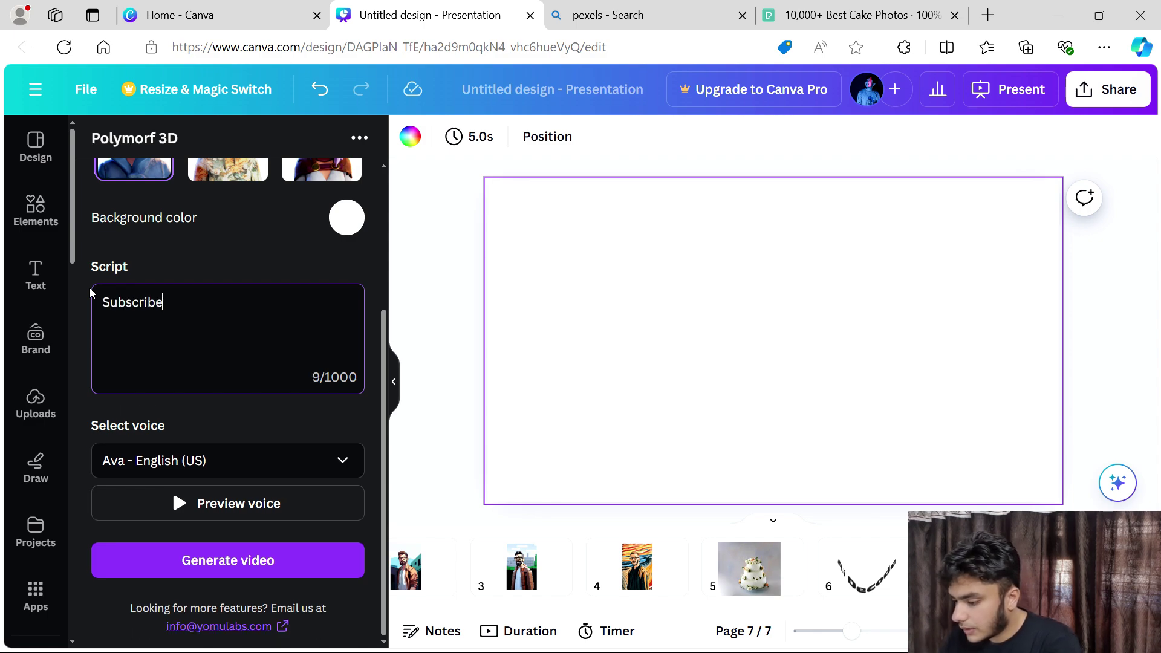
{"action": "type", "text": " to the "}
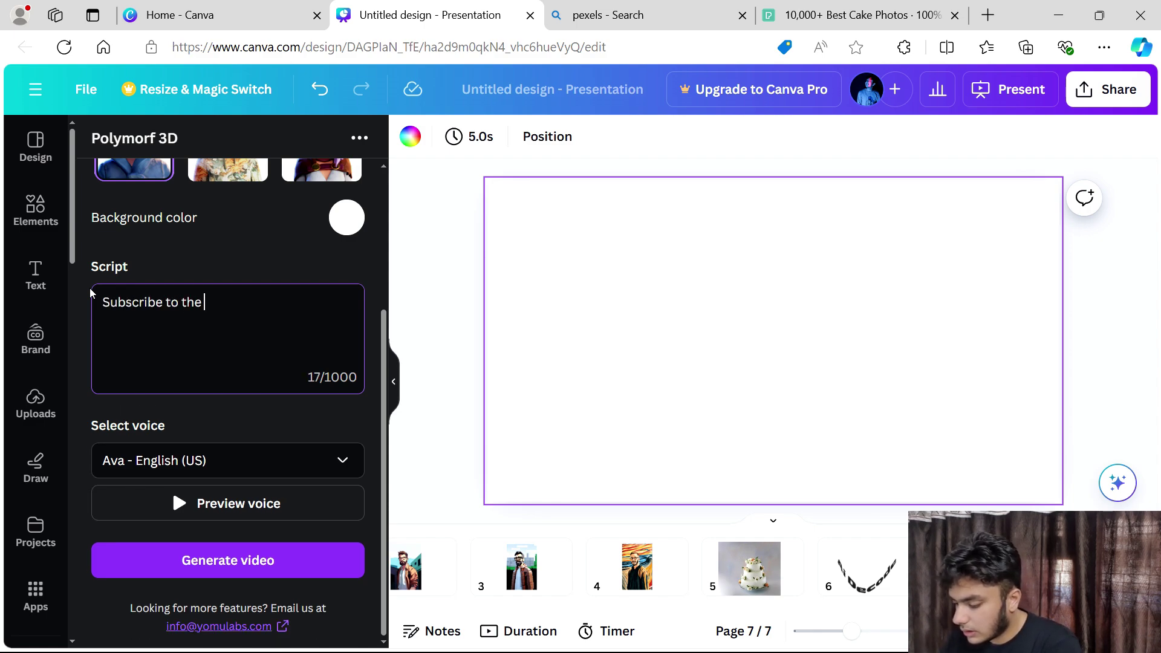
{"action": "type", "text": "Ai Decode"}
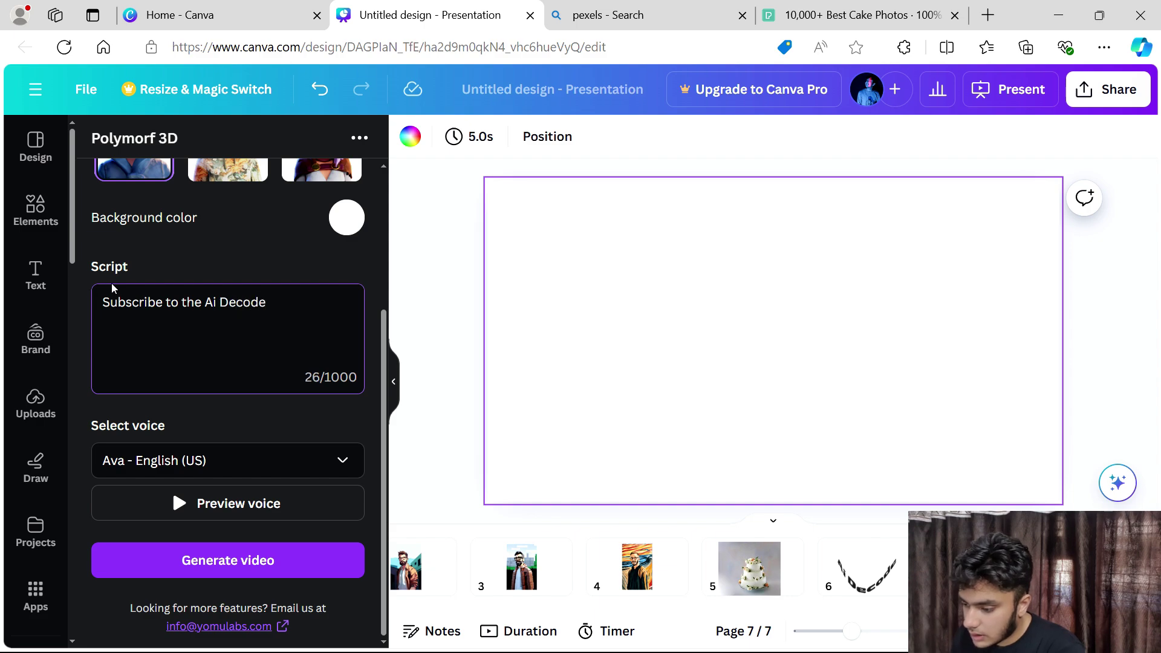
- Set the avatar's voice to David - English (US) and generate the video onto page 7
{"action": "left_click", "coordinate": [298, 467]}
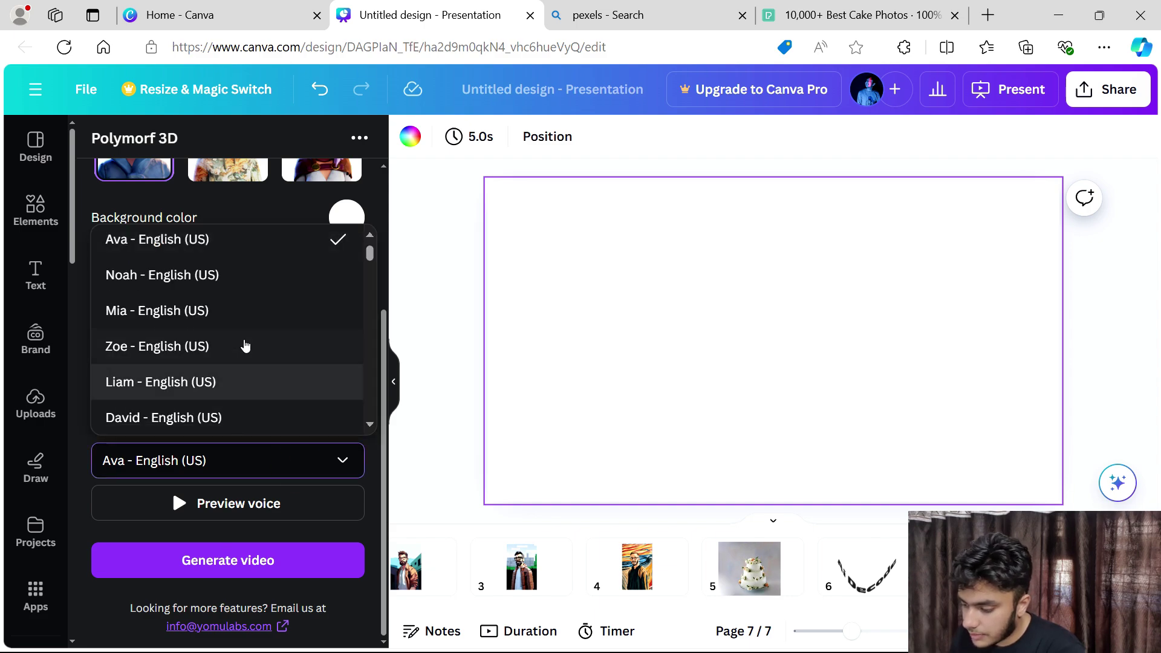
{"action": "left_click", "coordinate": [211, 421]}
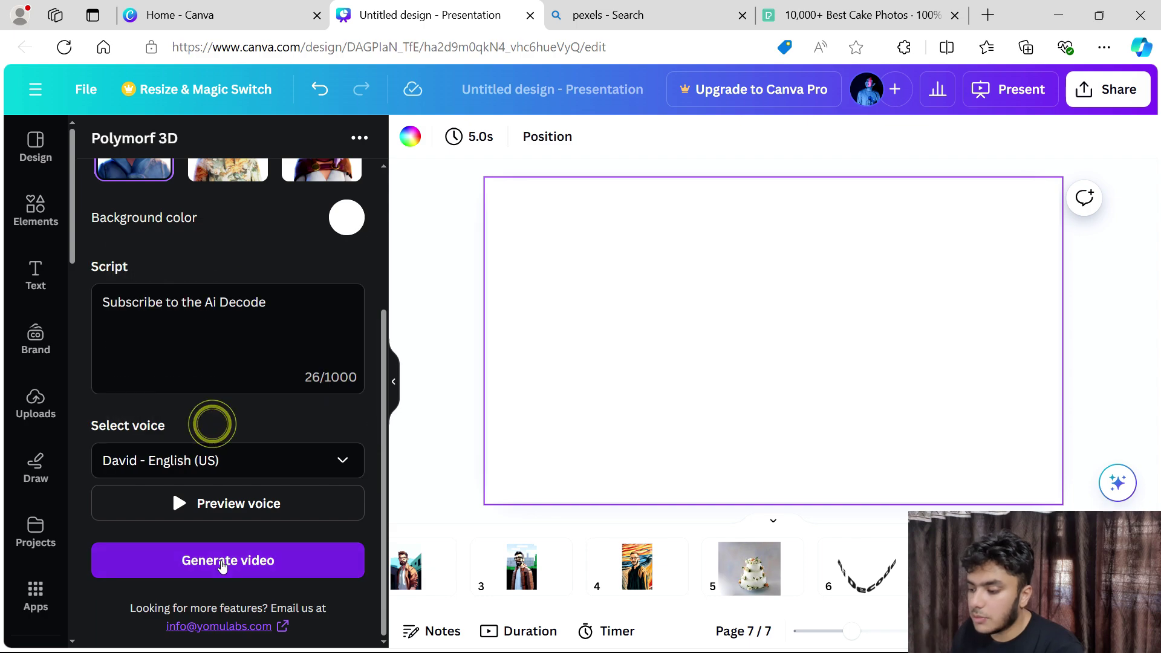
{"action": "left_click", "coordinate": [219, 560]}
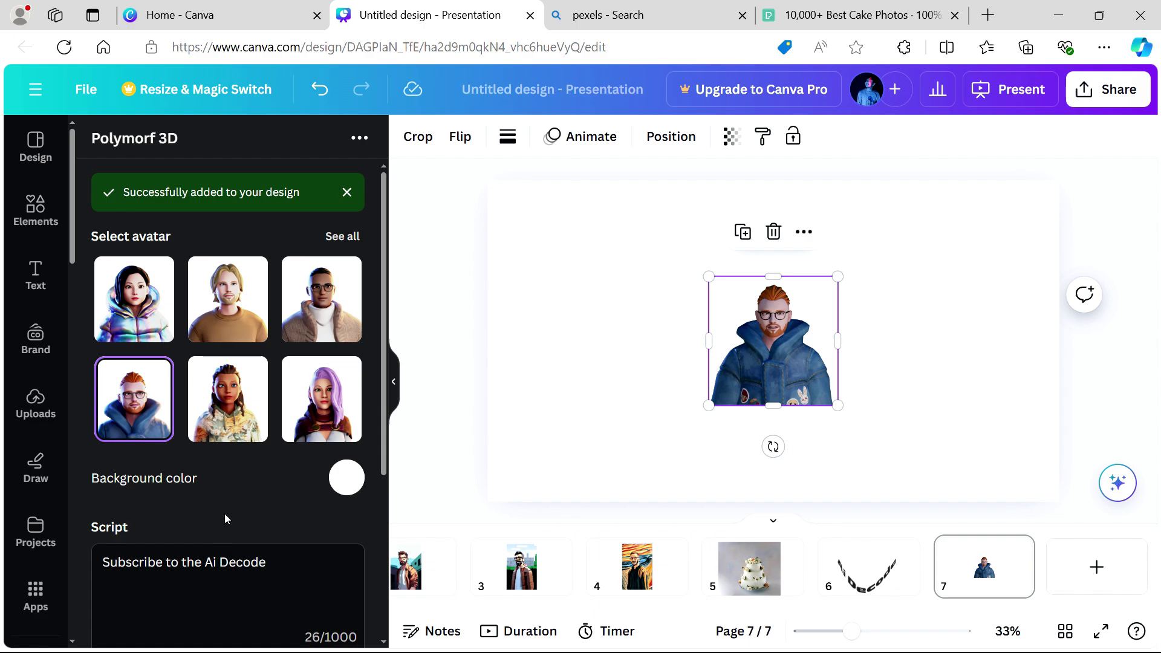
- Enlarge the avatar video to about twice its size and centre it on page 7
{"action": "left_click_drag", "start_coordinate": [834, 280], "coordinate": [977, 157]}
{"action": "left_click_drag", "start_coordinate": [933, 259], "coordinate": [858, 324]}
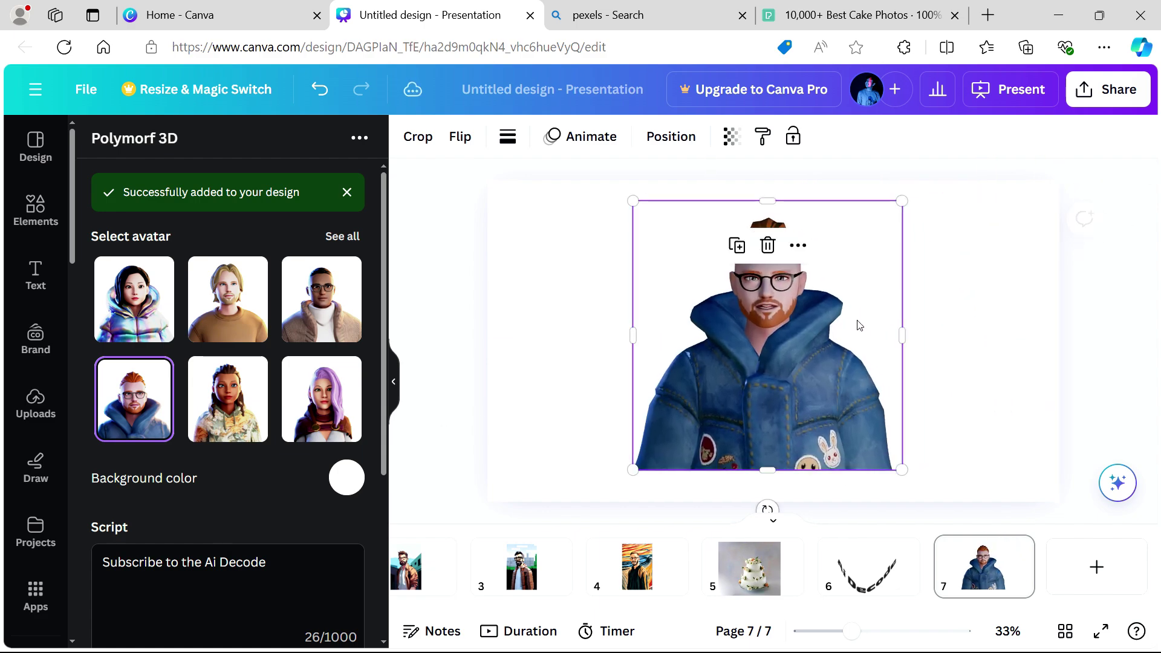
- Deselect the avatar video on page 7 and play it to check the speech
{"action": "double_click", "coordinate": [727, 383]}
{"action": "left_click", "coordinate": [607, 368]}
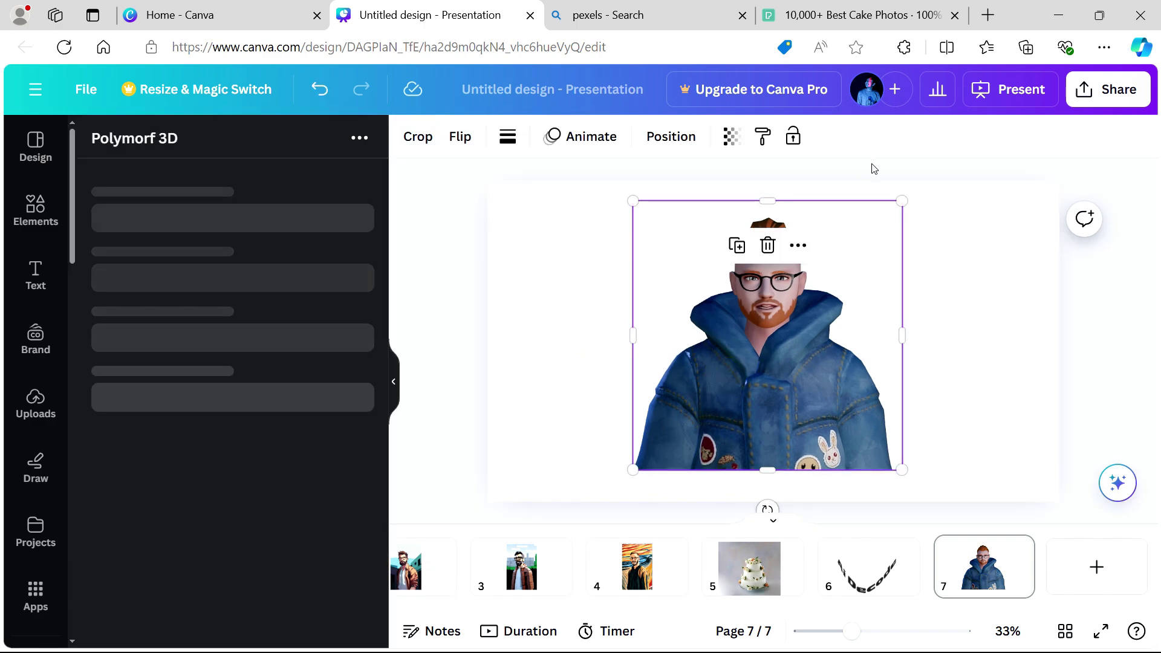
{"action": "left_click", "coordinate": [951, 275]}
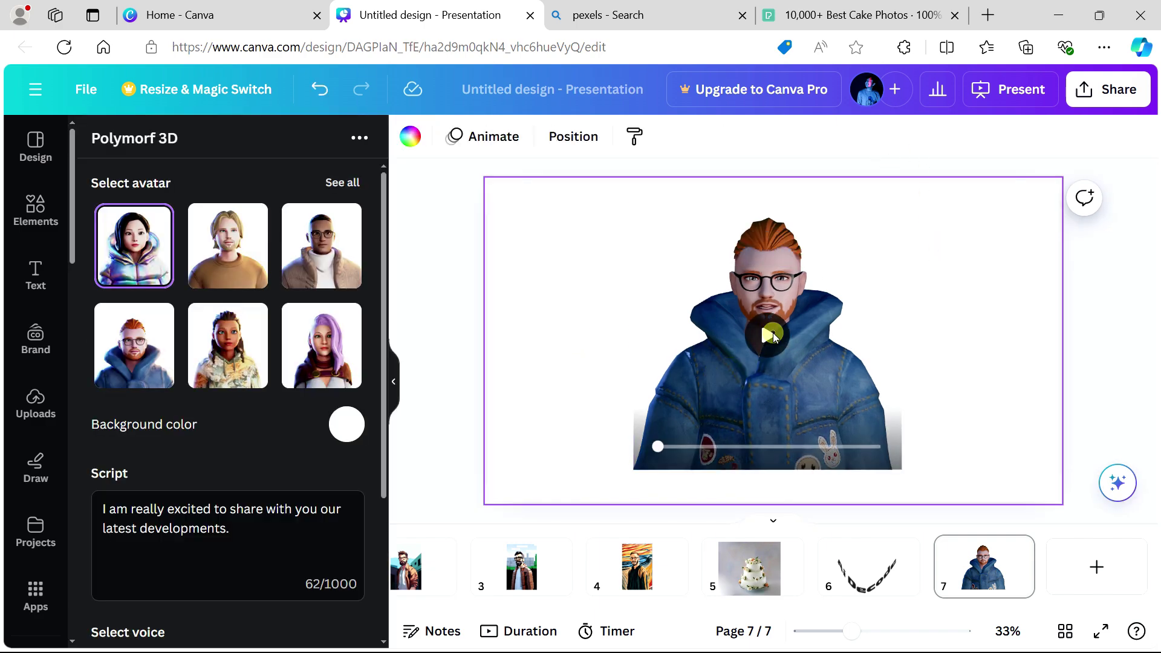
{"action": "left_click", "coordinate": [773, 332]}
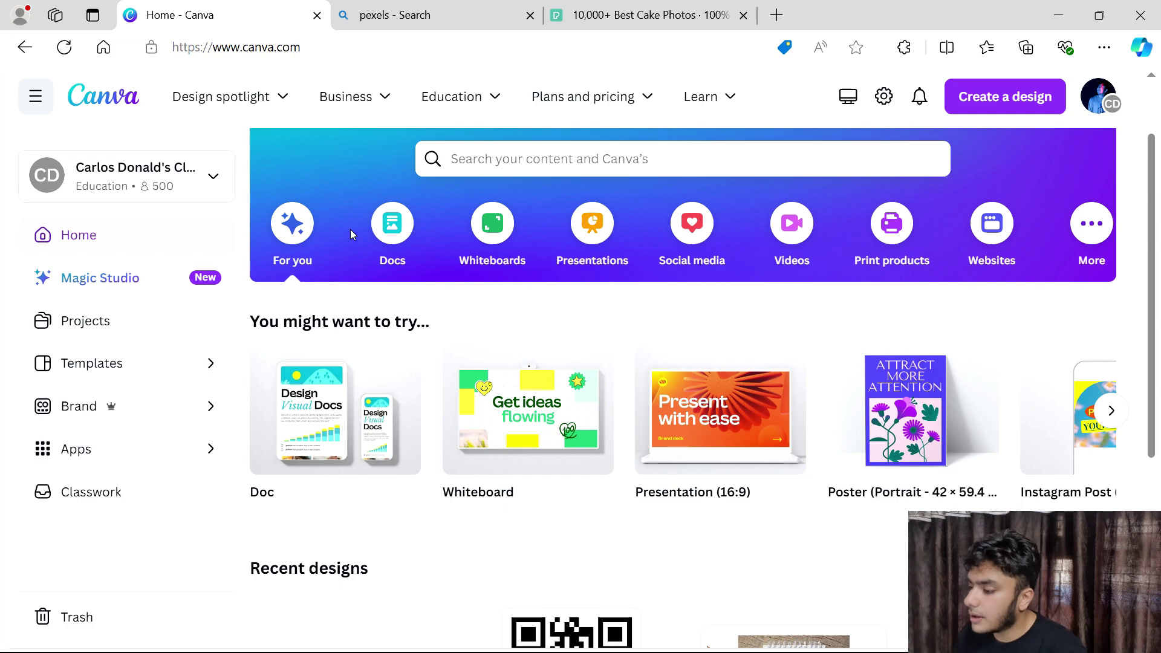
- Search the Canva home page for "certificate" and open the templates for the 29.7 × 21 cm Certificate format
{"action": "left_click", "coordinate": [477, 150]}
{"action": "type", "text": "d"}
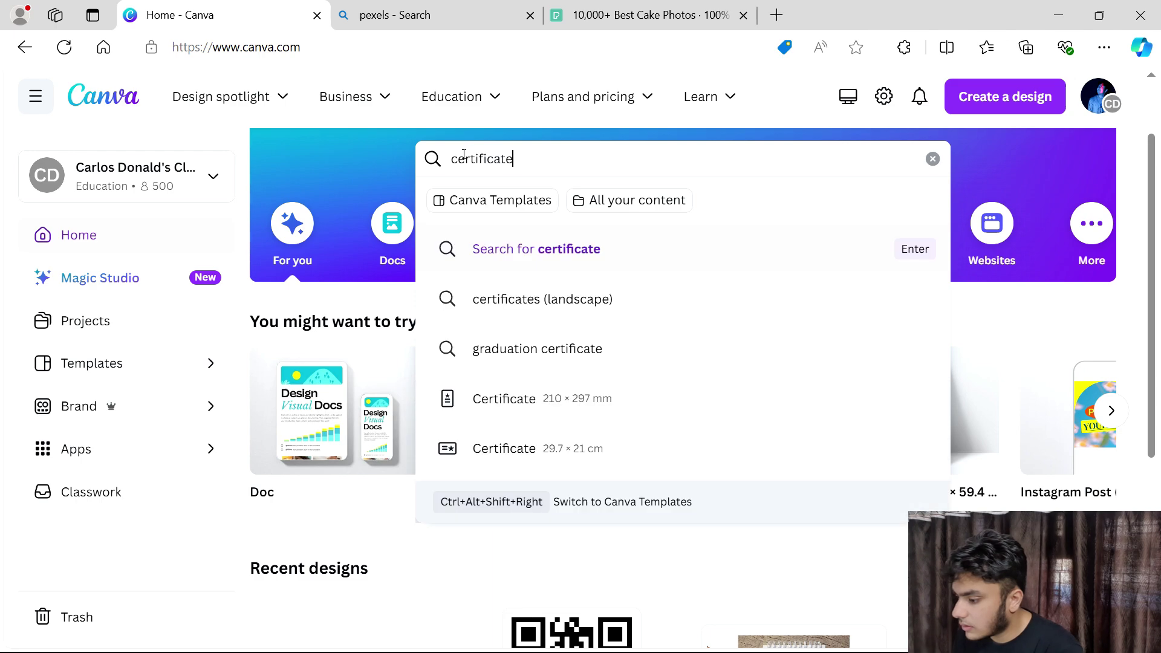
{"action": "left_click", "coordinate": [472, 454]}
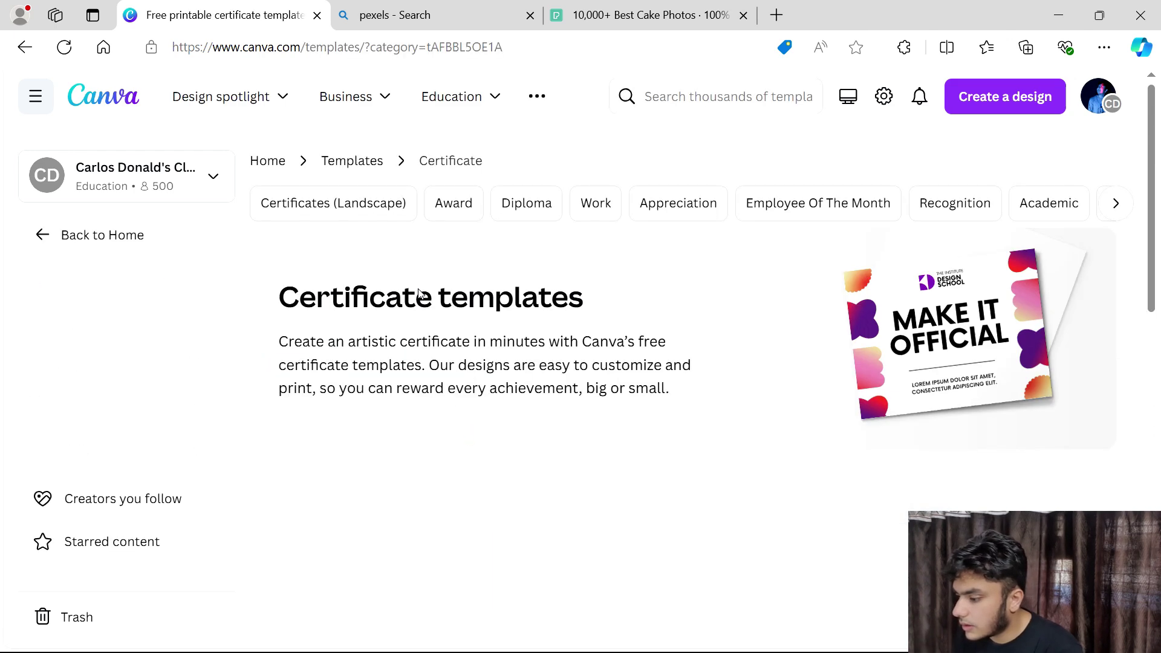
{"action": "scroll", "coordinate": [420, 291], "scroll_direction": "down", "scroll_amount": 5}
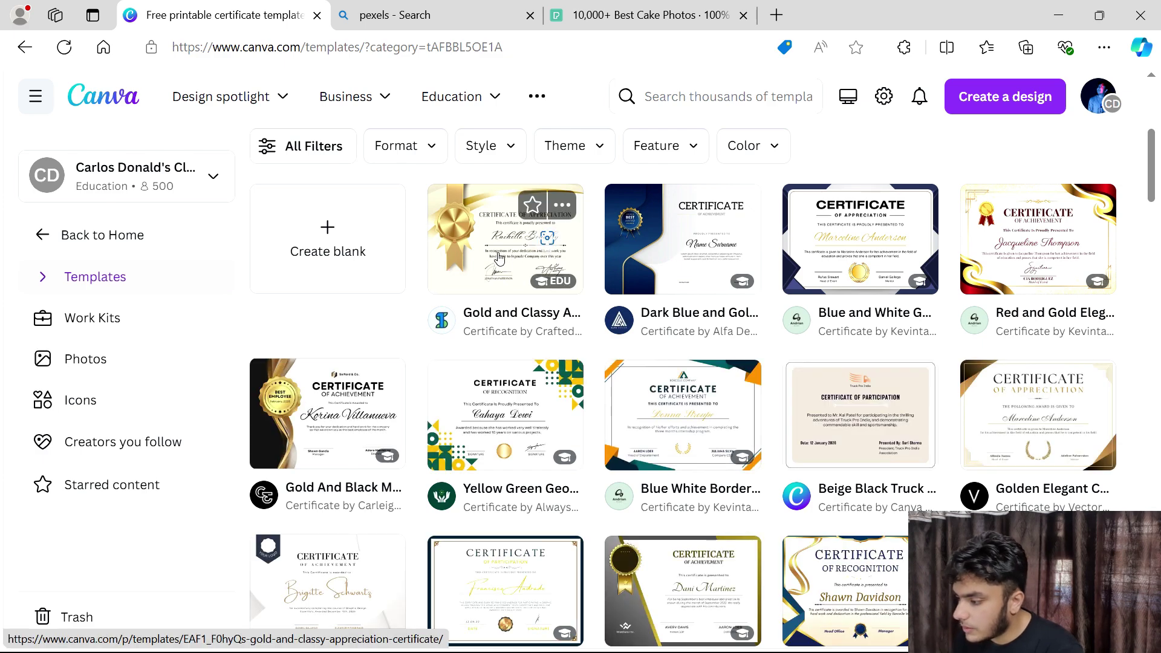
- Open the Gold and Classy Appreciation Certificate template for customizing and select the recipient's name on it
{"action": "left_click", "coordinate": [507, 257]}
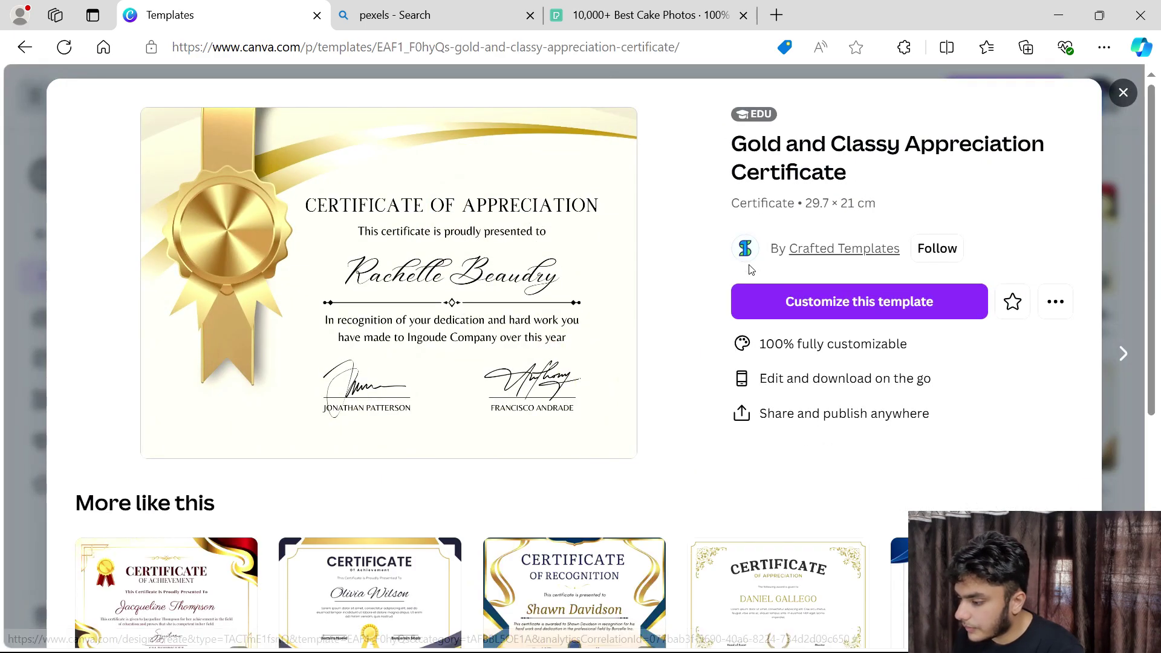
{"action": "left_click", "coordinate": [762, 292]}
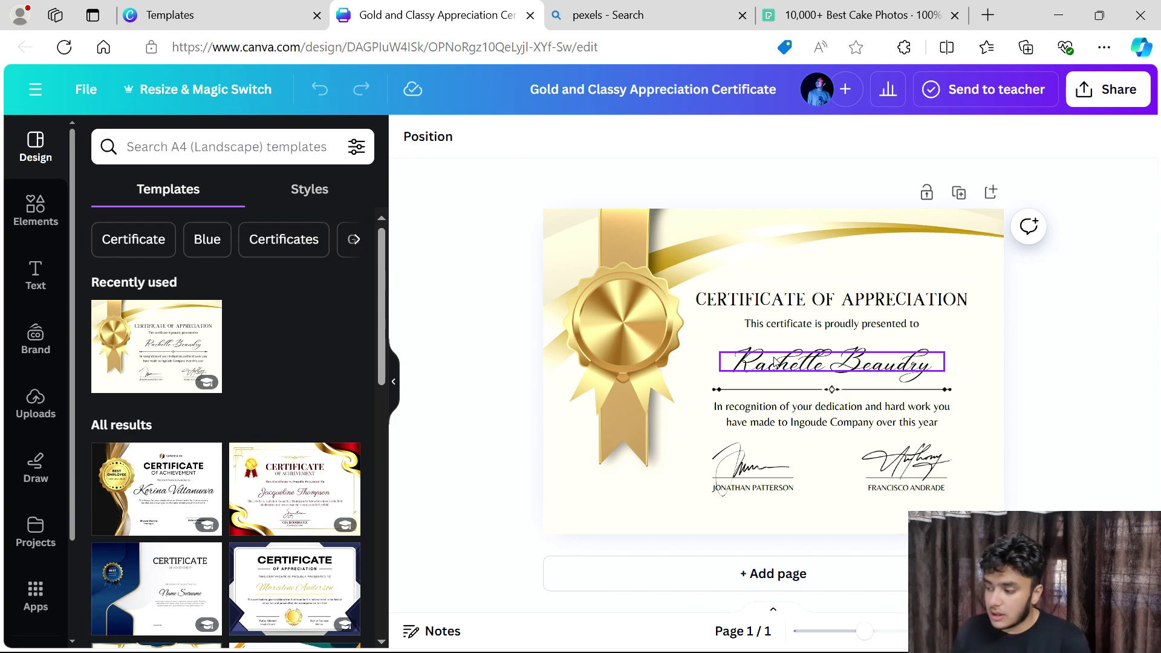
{"action": "left_click", "coordinate": [775, 361]}
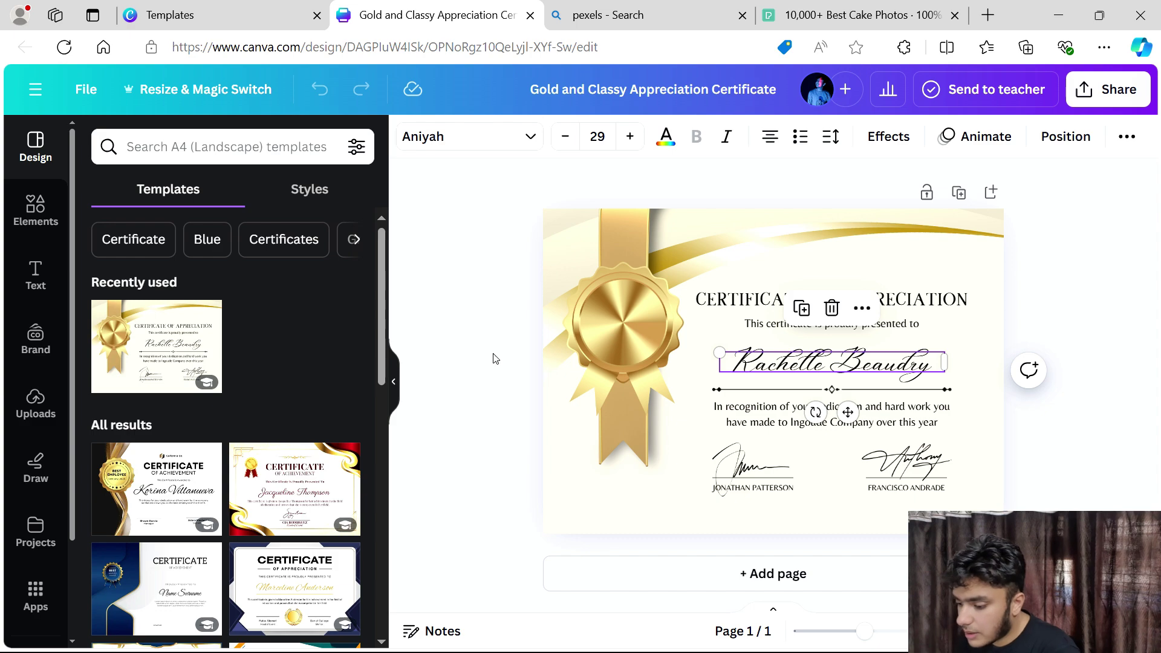
- Open the Bulk create app and start entering its data manually
{"action": "left_click", "coordinate": [34, 595]}
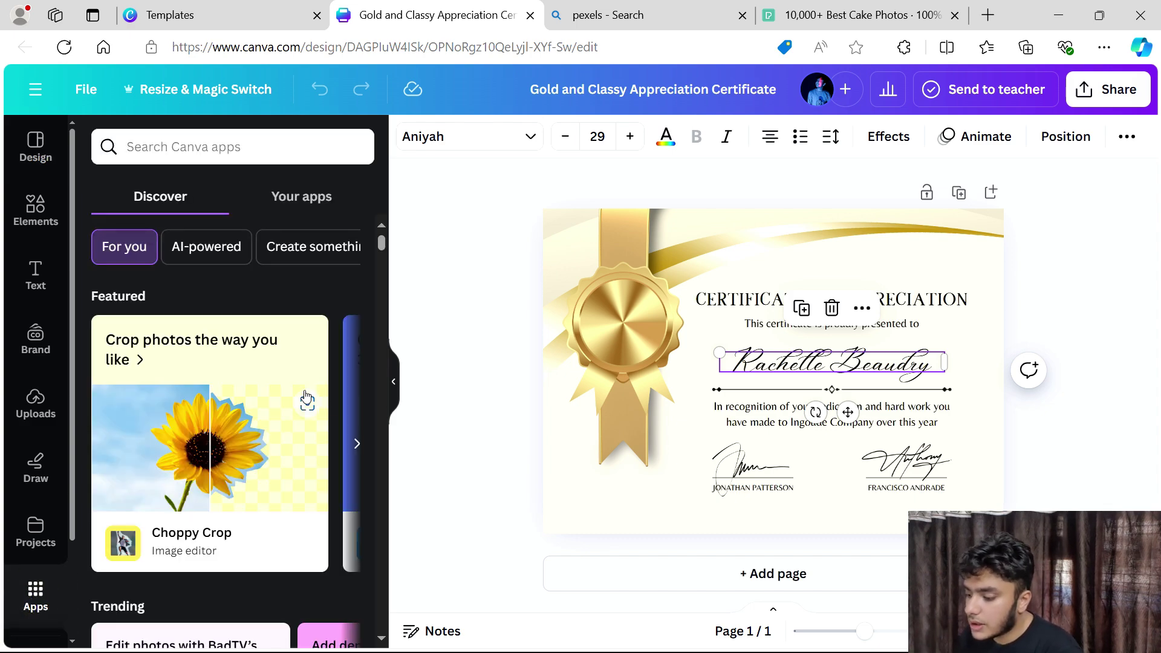
{"action": "scroll", "coordinate": [304, 396], "scroll_direction": "down", "scroll_amount": 5}
{"action": "scroll", "coordinate": [305, 396], "scroll_direction": "down", "scroll_amount": 2}
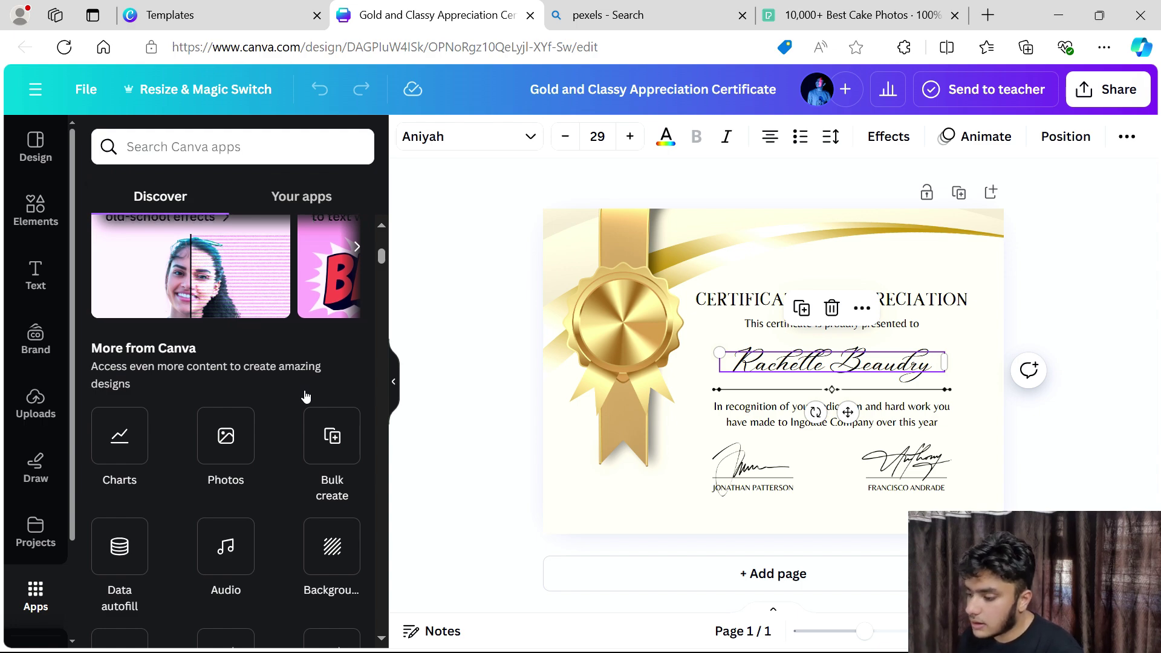
{"action": "scroll", "coordinate": [306, 396], "scroll_direction": "down", "scroll_amount": 2}
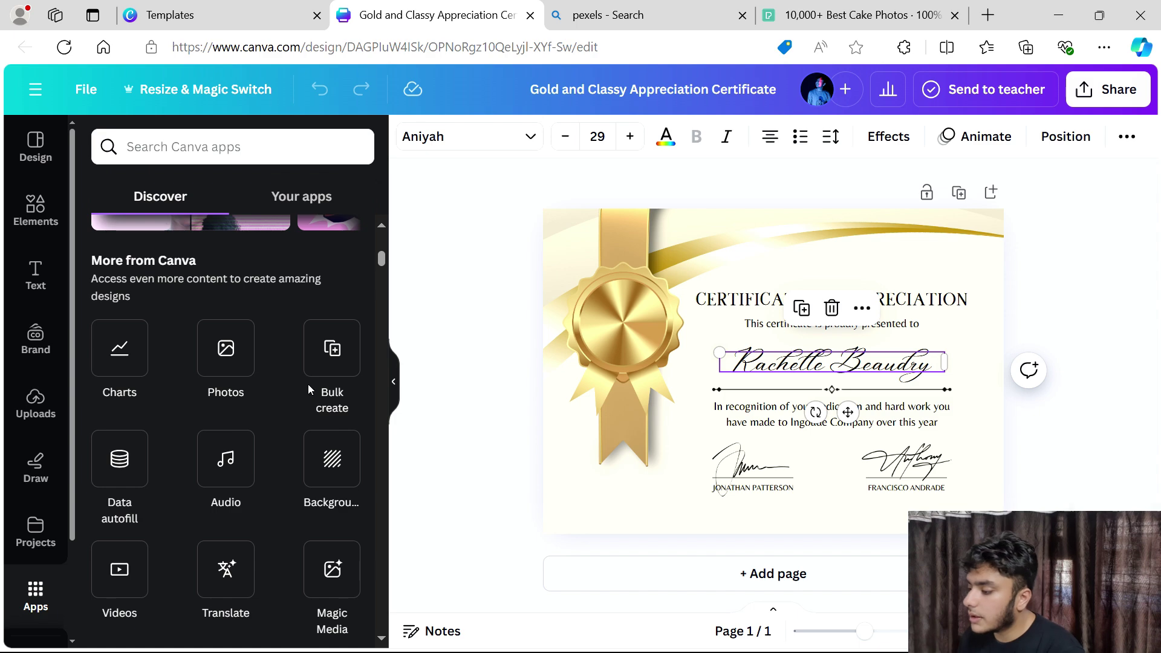
{"action": "left_click", "coordinate": [354, 370]}
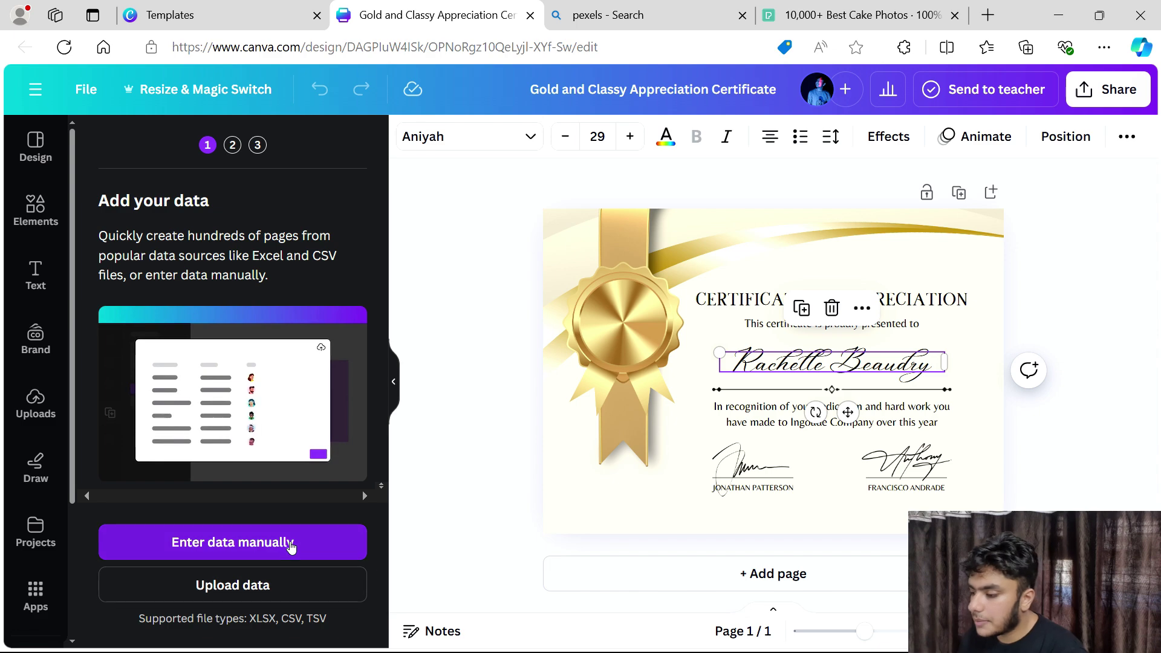
{"action": "left_click", "coordinate": [291, 547]}
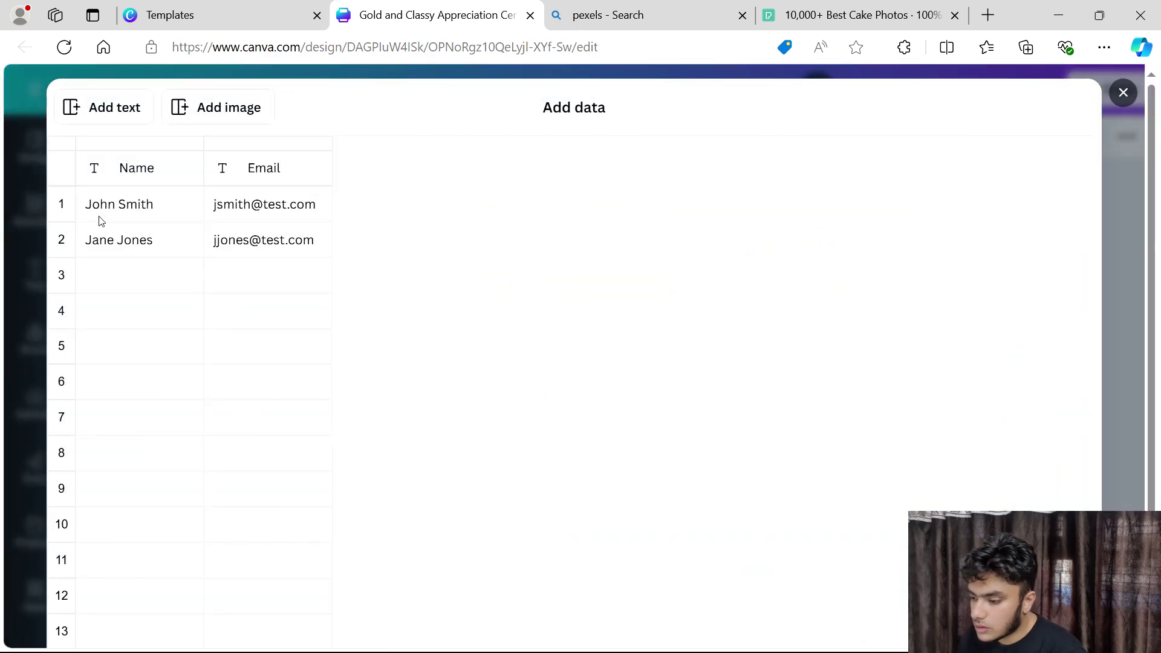
- Fill rows 3 to 9 of the Name column with seven more recipients' names and finish the data table
{"action": "left_click", "coordinate": [125, 273]}
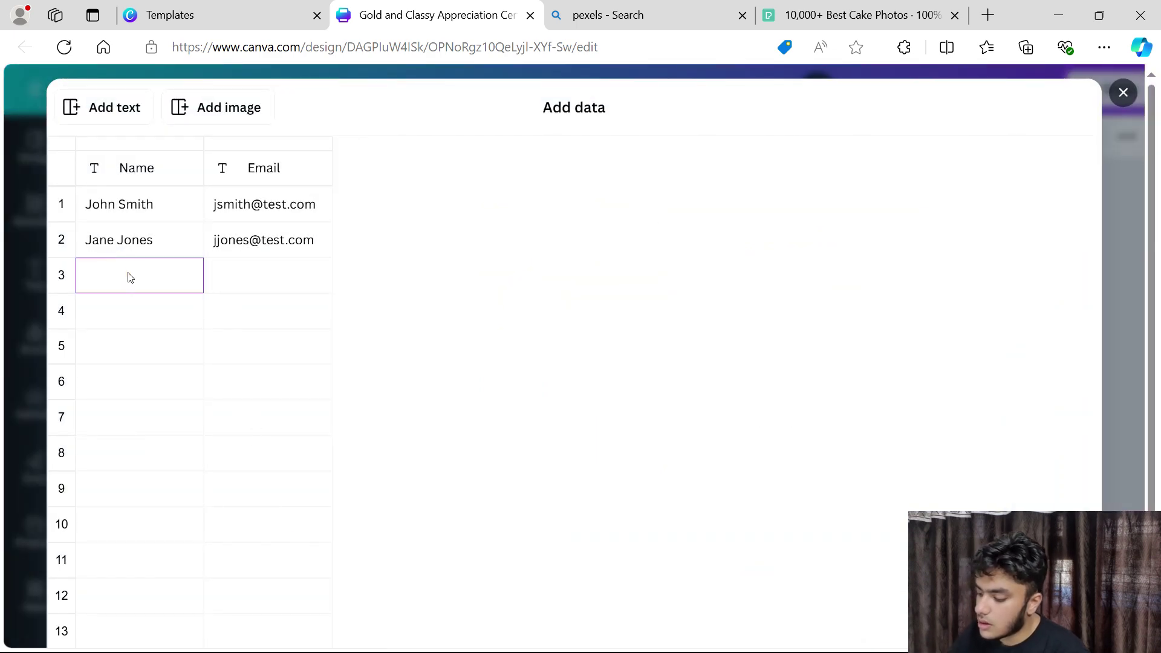
{"action": "type", "text": "ansa Sana Sleana jow ada ssff mia"}
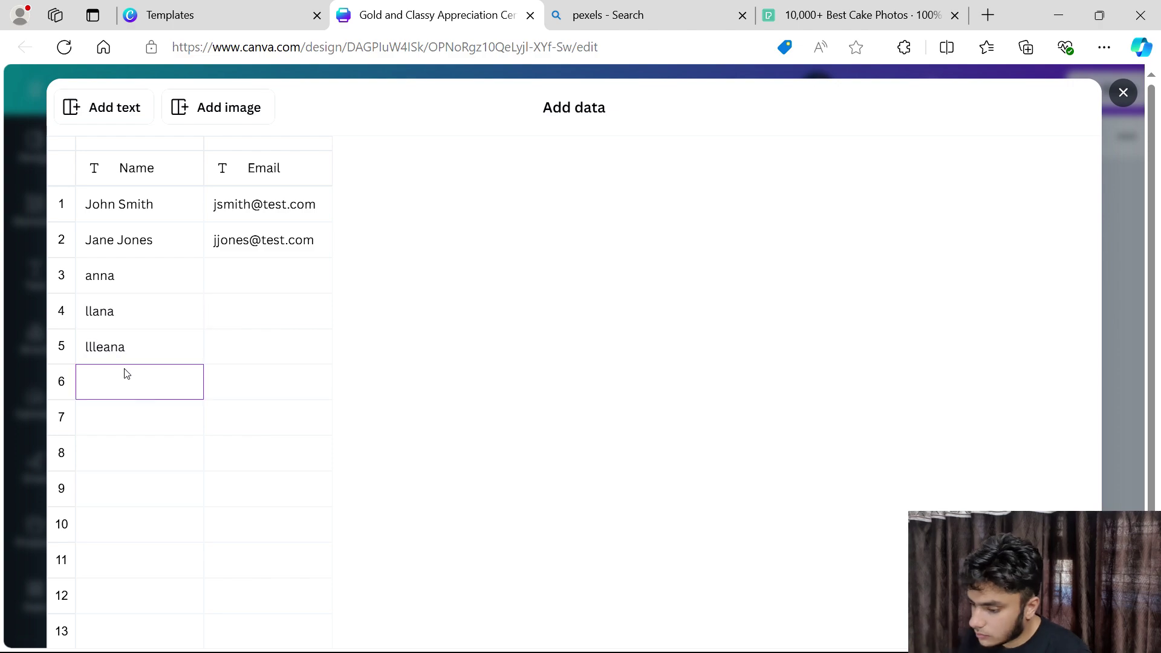
{"action": "scroll", "coordinate": [417, 387], "scroll_direction": "down", "scroll_amount": 3}
{"action": "key", "text": "Tab"}
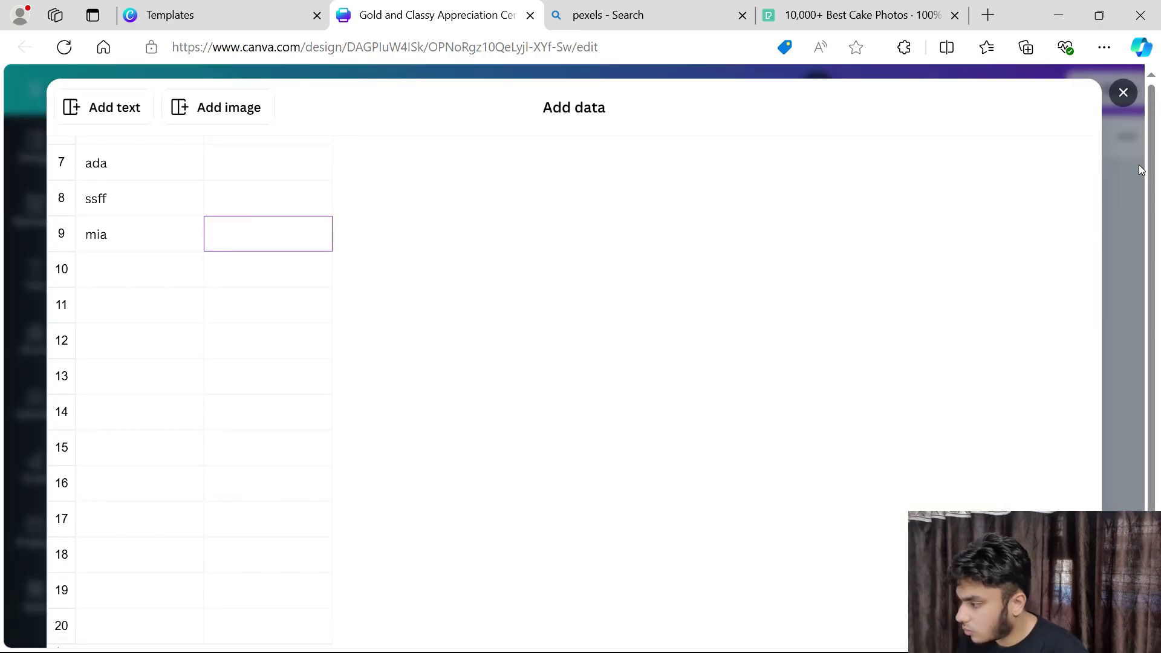
{"action": "left_click_drag", "start_coordinate": [1142, 164], "coordinate": [1154, 379]}
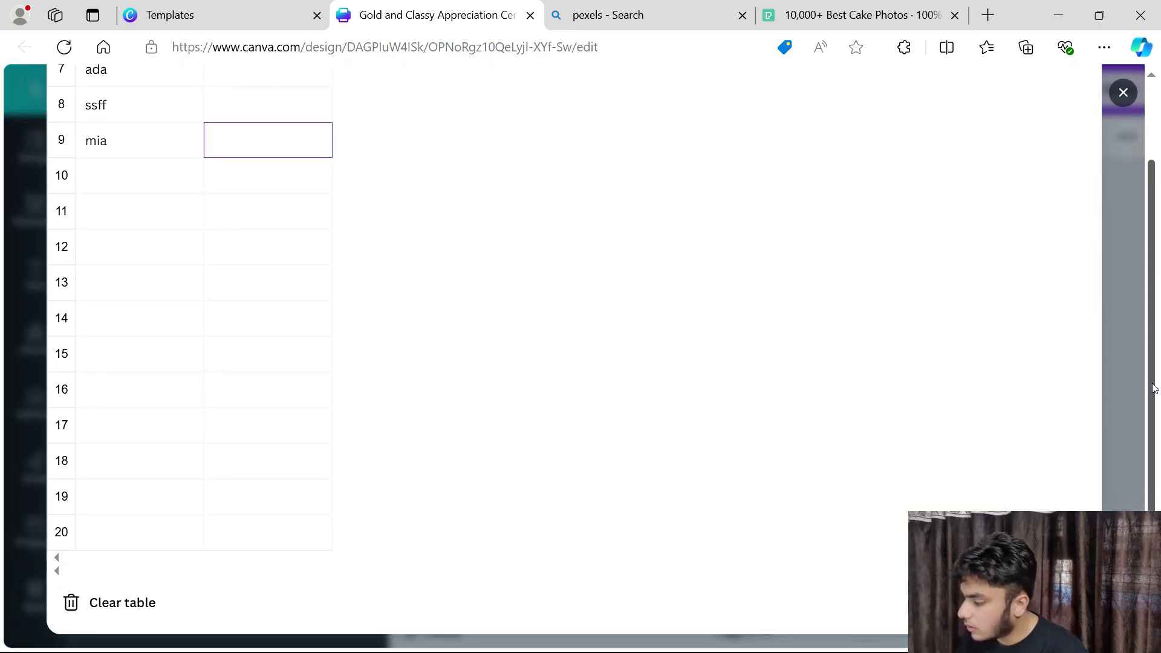
{"action": "left_click", "coordinate": [1064, 602]}
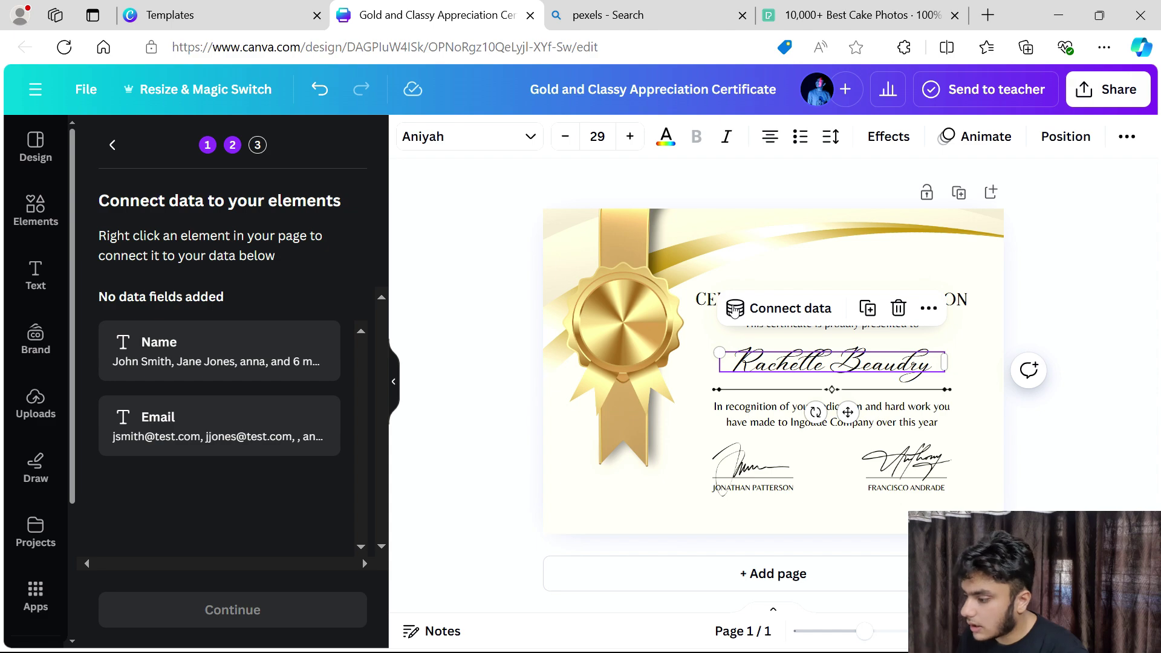
- Connect the certificate's recipient name text to the Name data field and continue to applying the data
{"action": "left_click", "coordinate": [735, 310]}
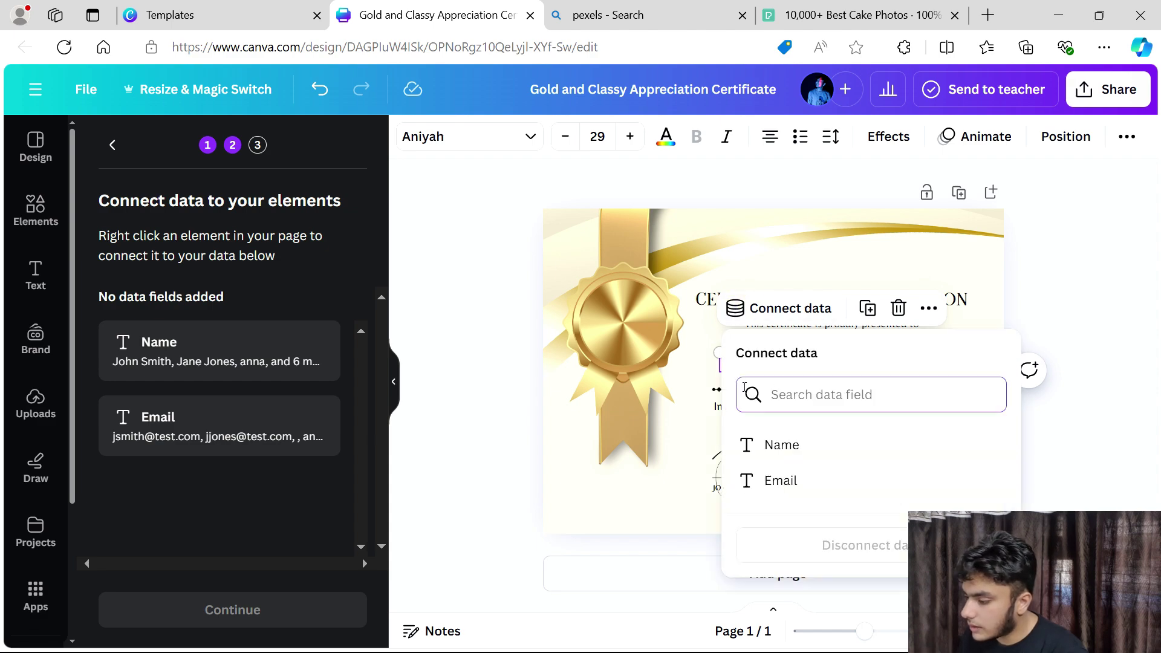
{"action": "left_click", "coordinate": [794, 458]}
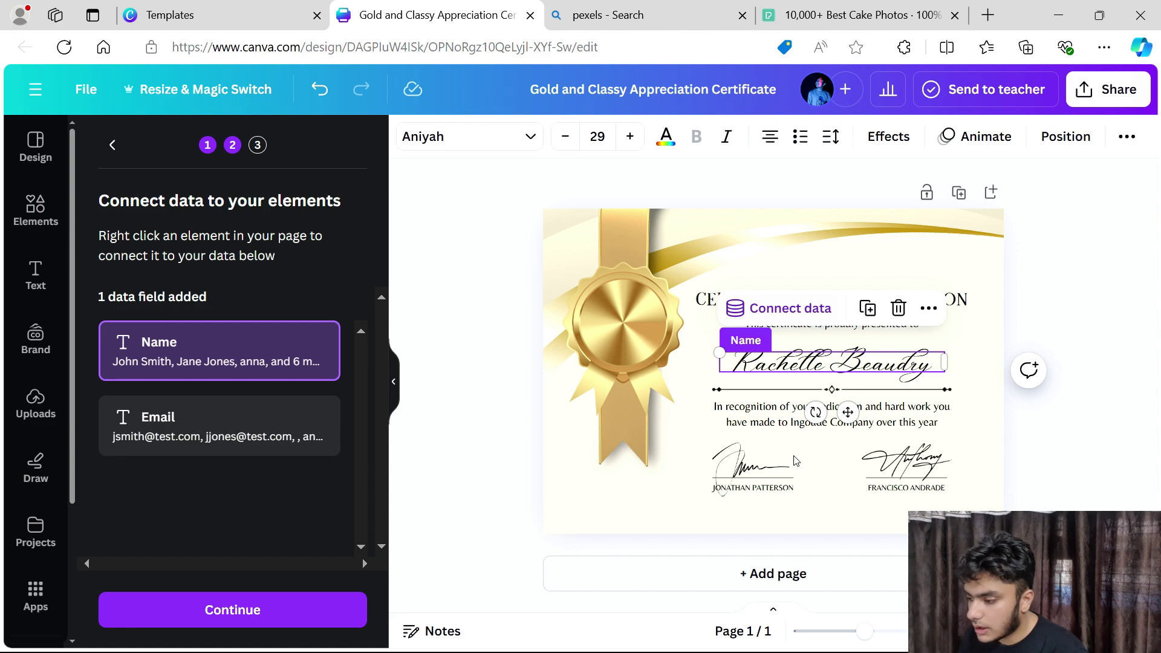
{"action": "left_click", "coordinate": [275, 595]}
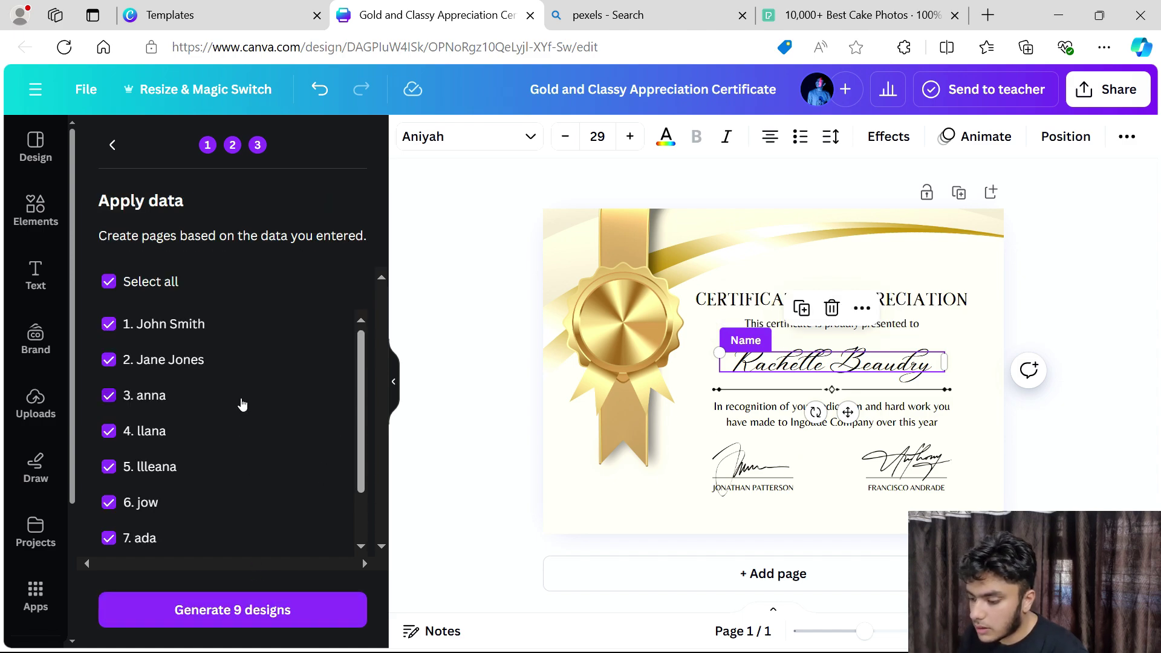
- Generate the 9 certificate designs with all entries selected and look through the resulting pages to the last one
{"action": "scroll", "coordinate": [242, 404], "scroll_direction": "down", "scroll_amount": 2}
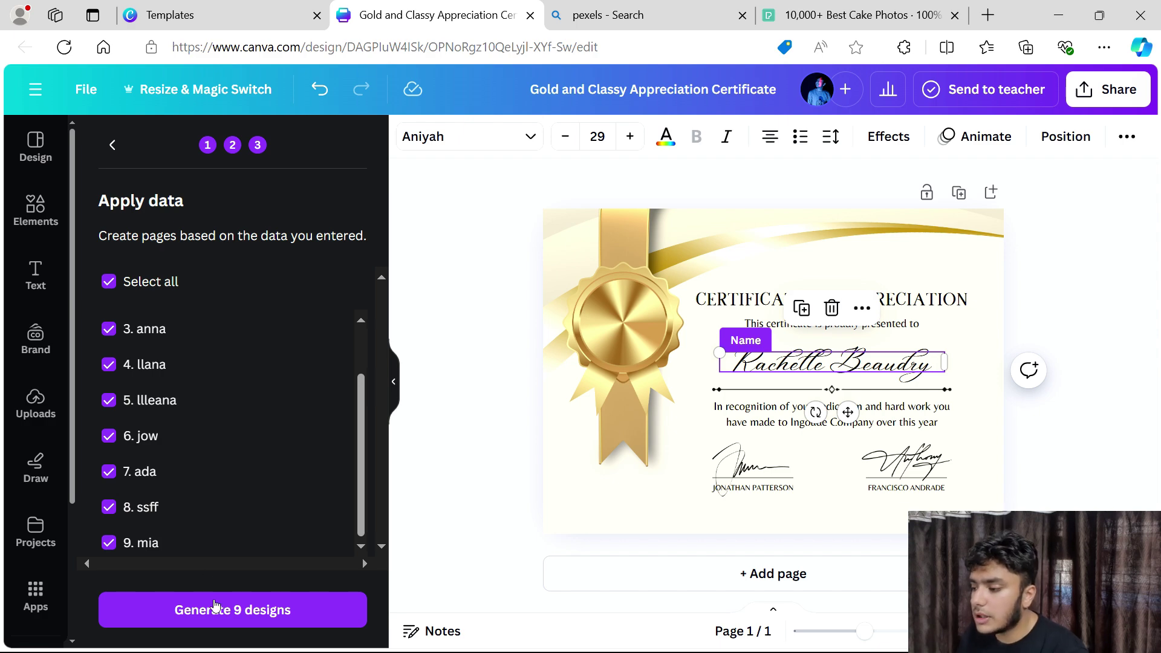
{"action": "left_click", "coordinate": [215, 606]}
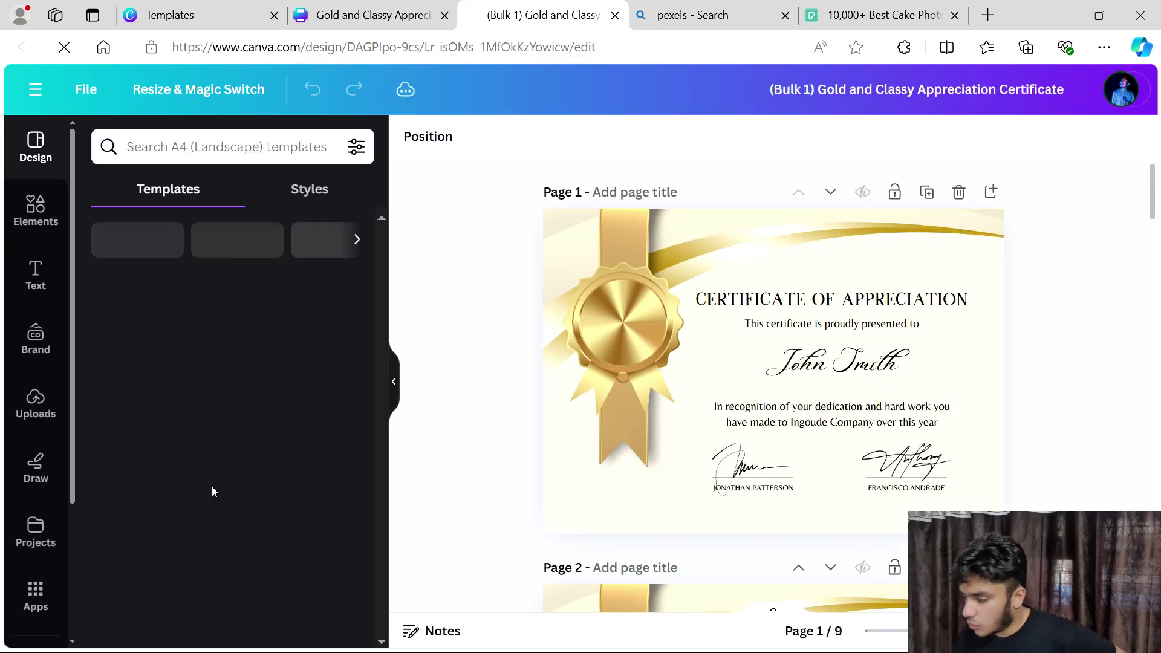
{"action": "scroll", "coordinate": [531, 440], "scroll_direction": "down", "scroll_amount": 15}
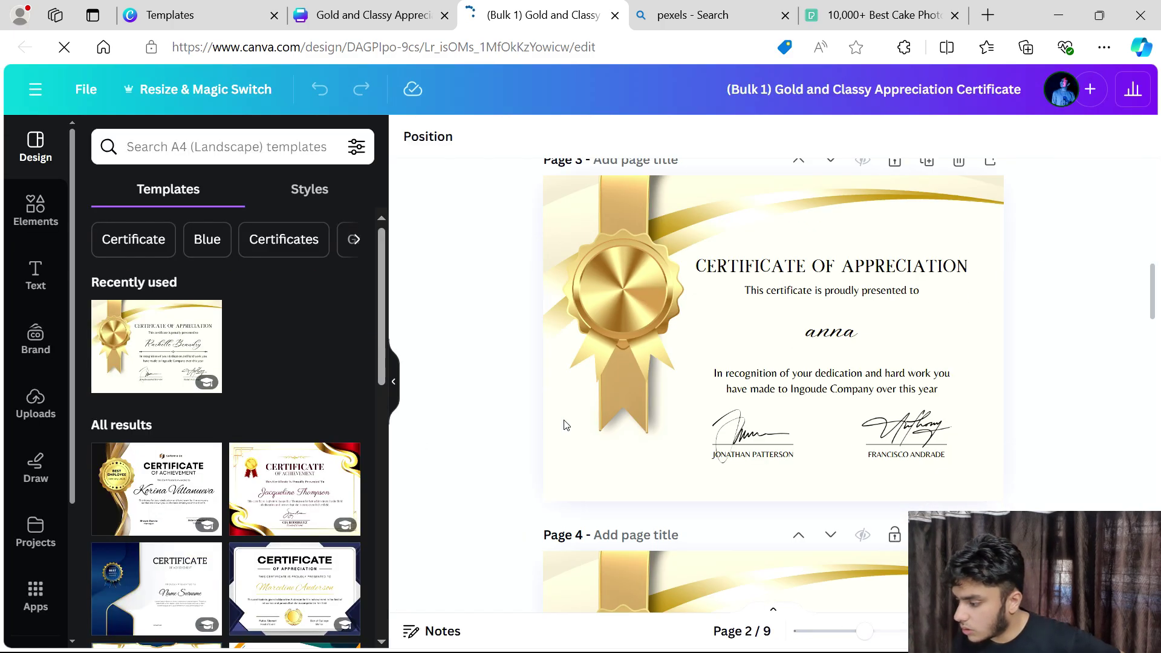
{"action": "scroll", "coordinate": [561, 425], "scroll_direction": "down", "scroll_amount": 12}
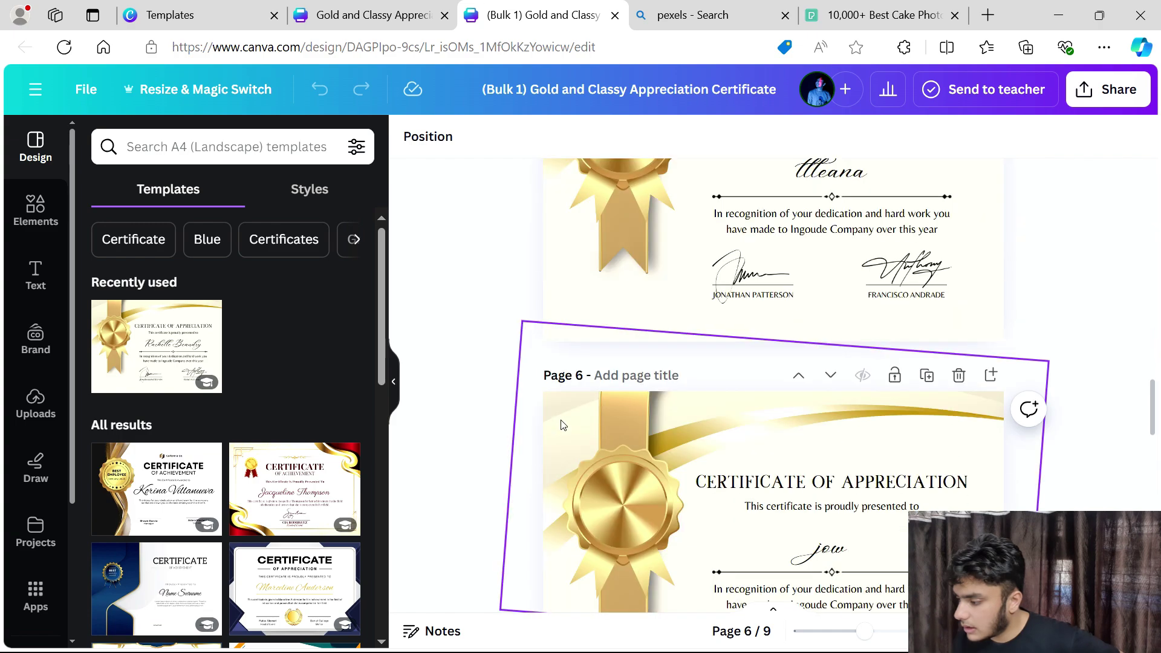
{"action": "scroll", "coordinate": [561, 425], "scroll_direction": "down", "scroll_amount": 15}
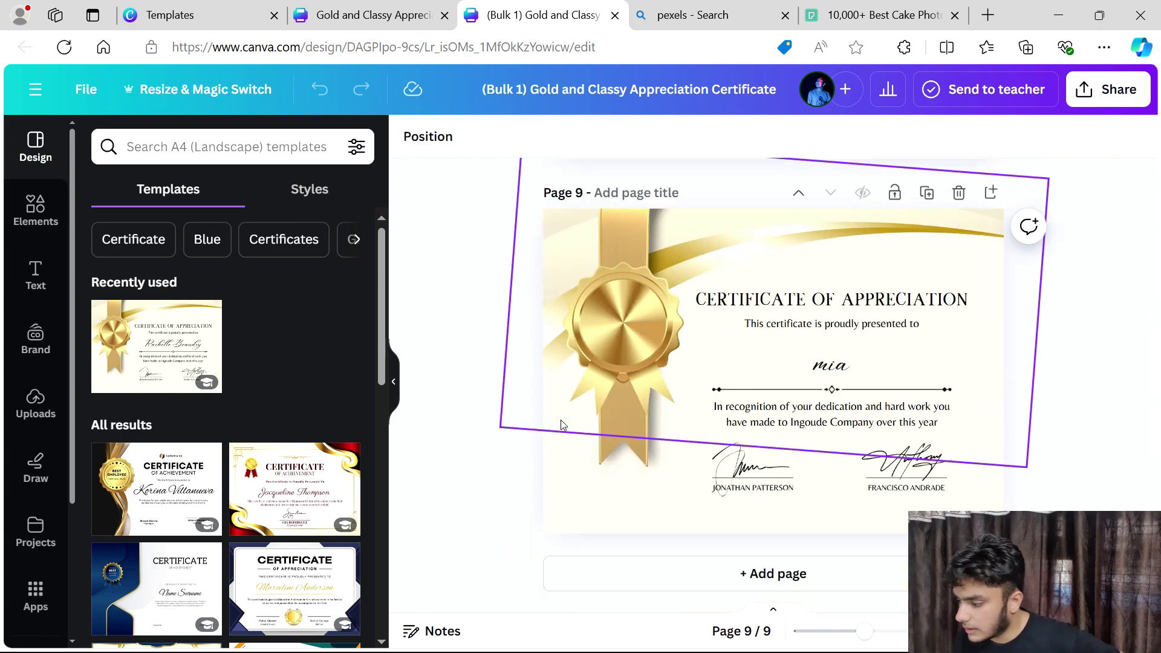